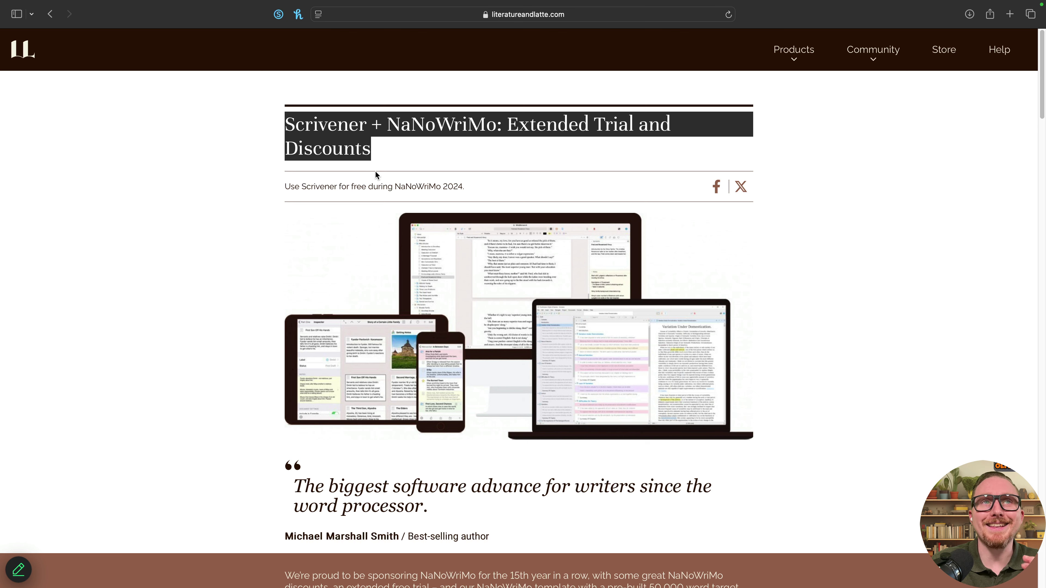
Examine the Scrivener + NaNoWriMo page down to the free trial downloads for macOS and Windows
left_click(714, 245)
scroll(712, 268, "down", 13)
scroll(714, 296, "down", 20)
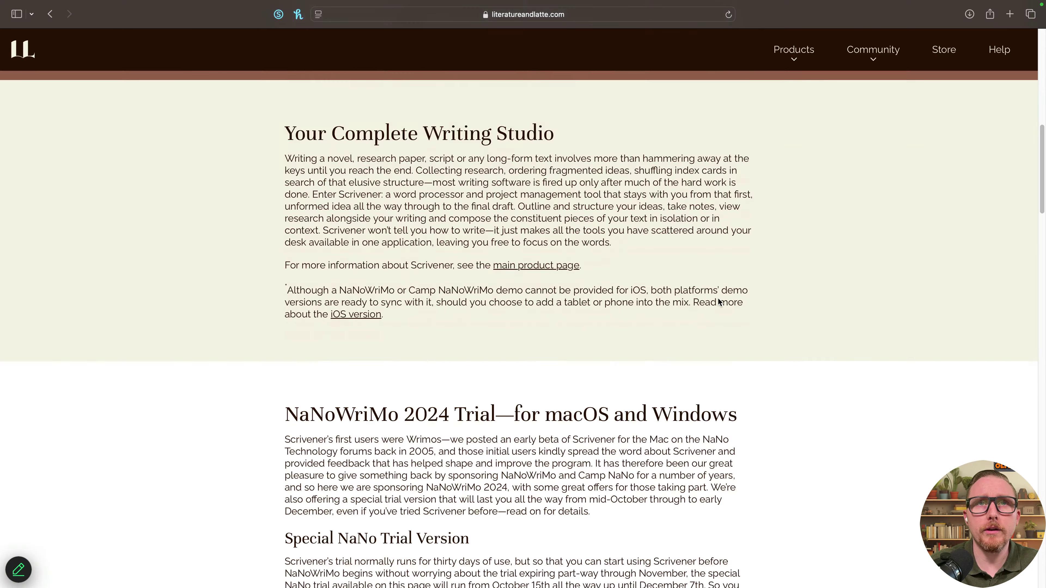
scroll(731, 305, "down", 9)
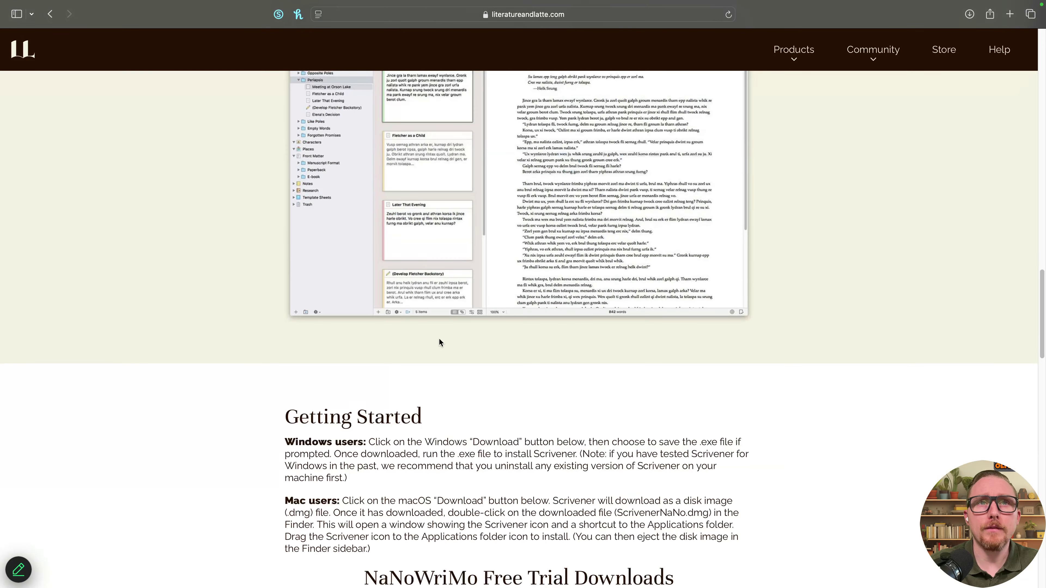
scroll(357, 412, "down", 5)
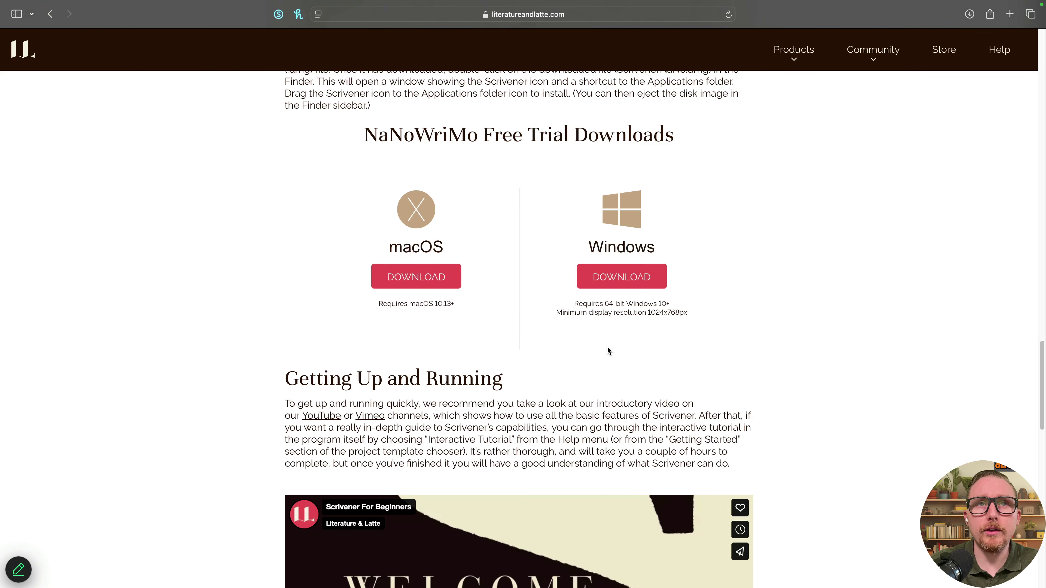
scroll(428, 243, "up", 1)
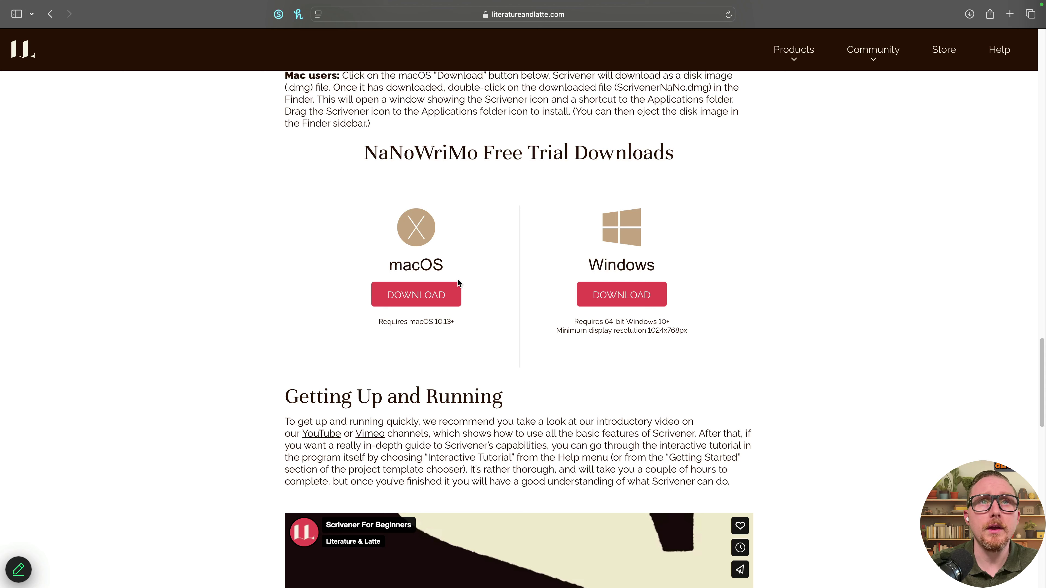
Start the macOS download of the NaNoWriMo free trial and cancel it
left_click(415, 296)
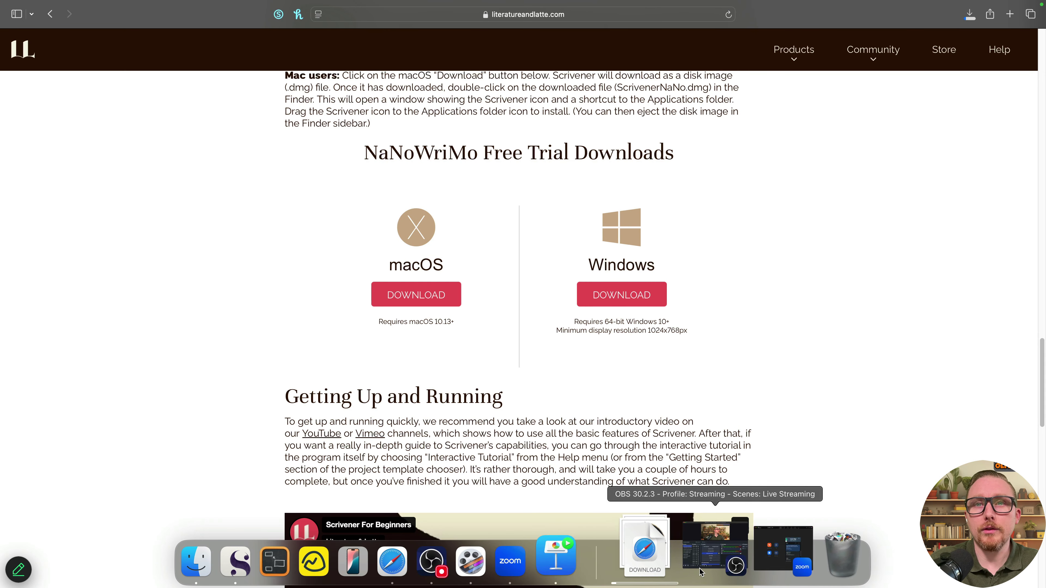
left_click(663, 521)
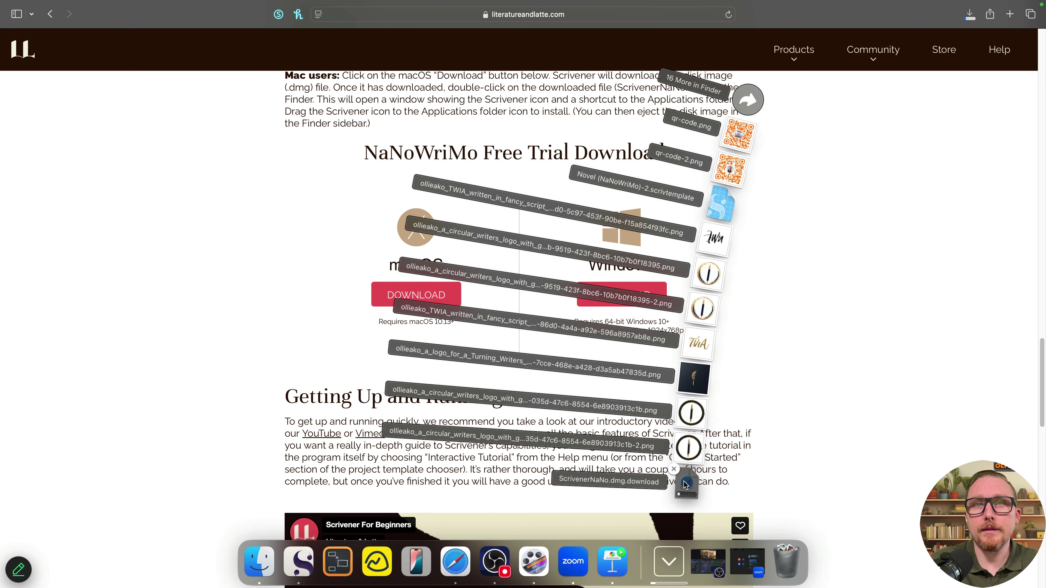
left_click(675, 470)
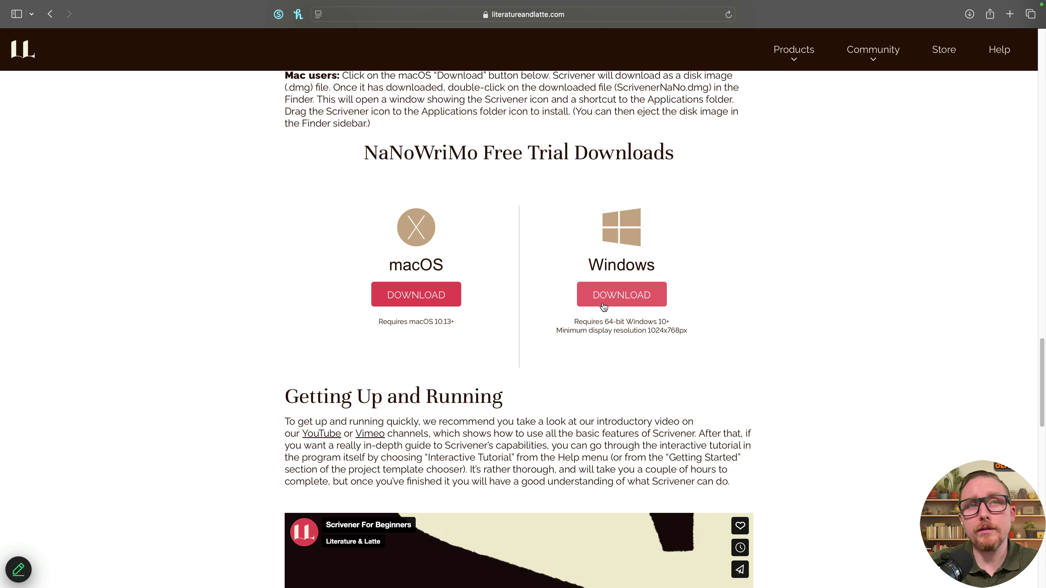
Read the NaNoWriMo Novel Template section, including the paragraph on installing the template
scroll(602, 304, "down", 15)
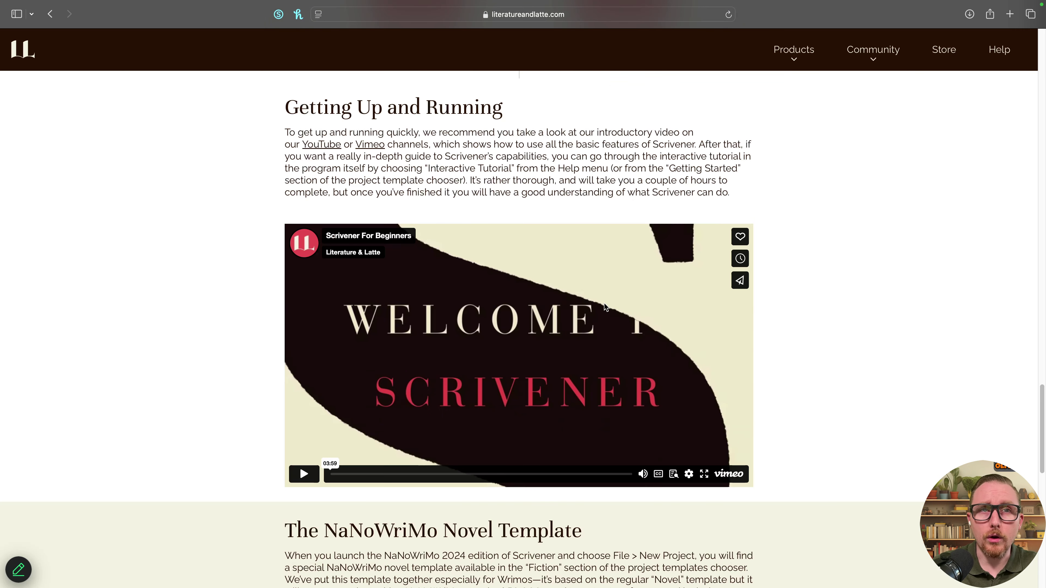
scroll(632, 328, "down", 3)
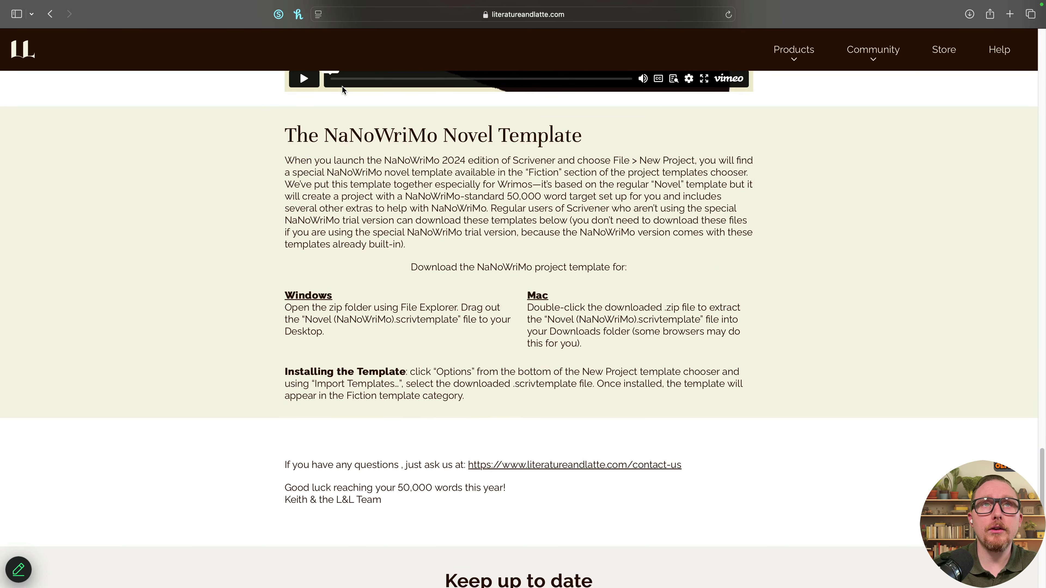
left_click_drag(290, 139, 590, 136)
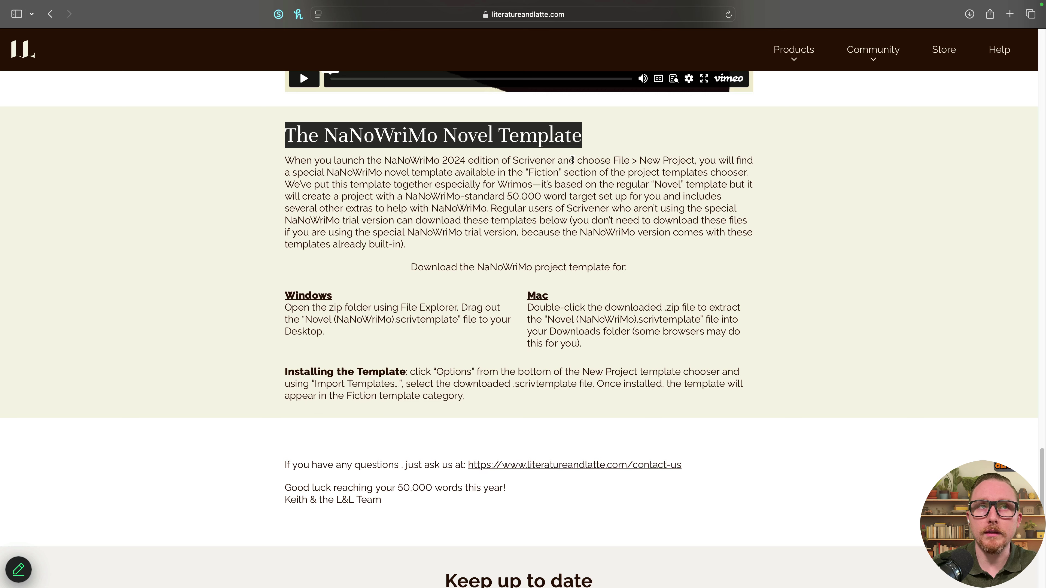
left_click_drag(290, 158, 408, 251)
left_click(341, 309)
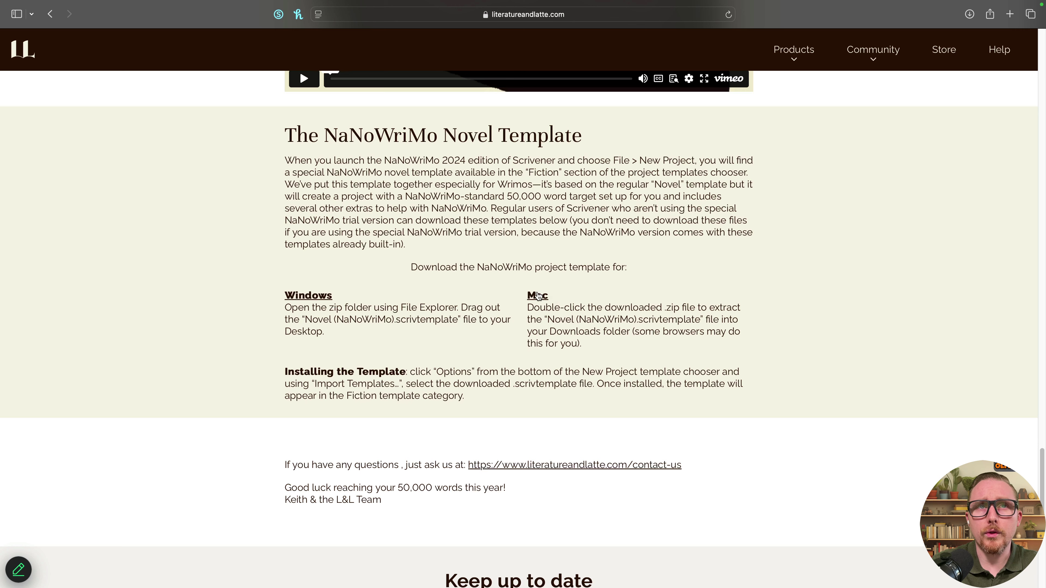
left_click_drag(476, 398, 258, 365)
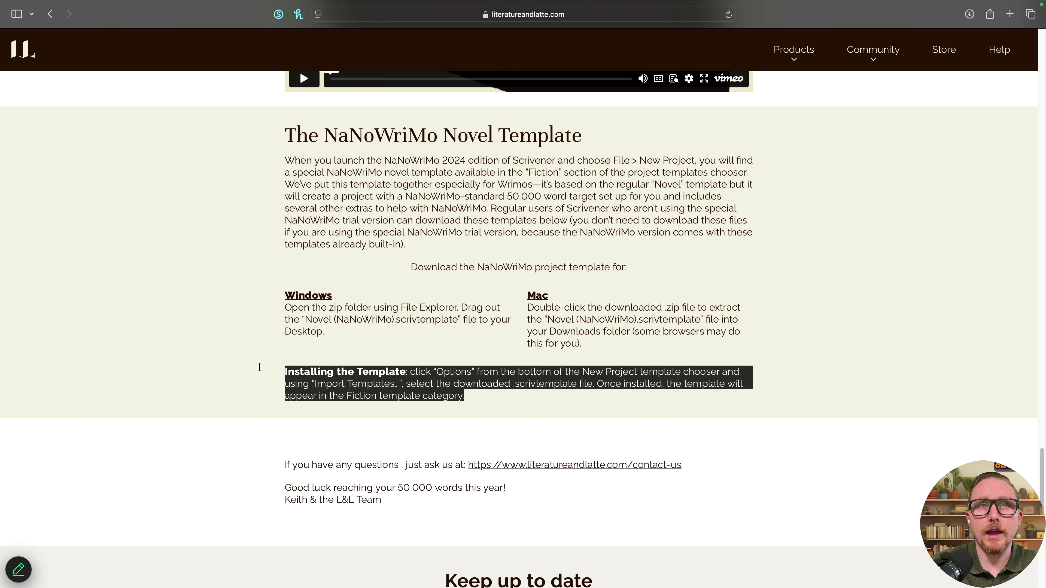
Download the Mac version of the NaNoWriMo project template and look for it among the recent downloads
left_click(543, 299)
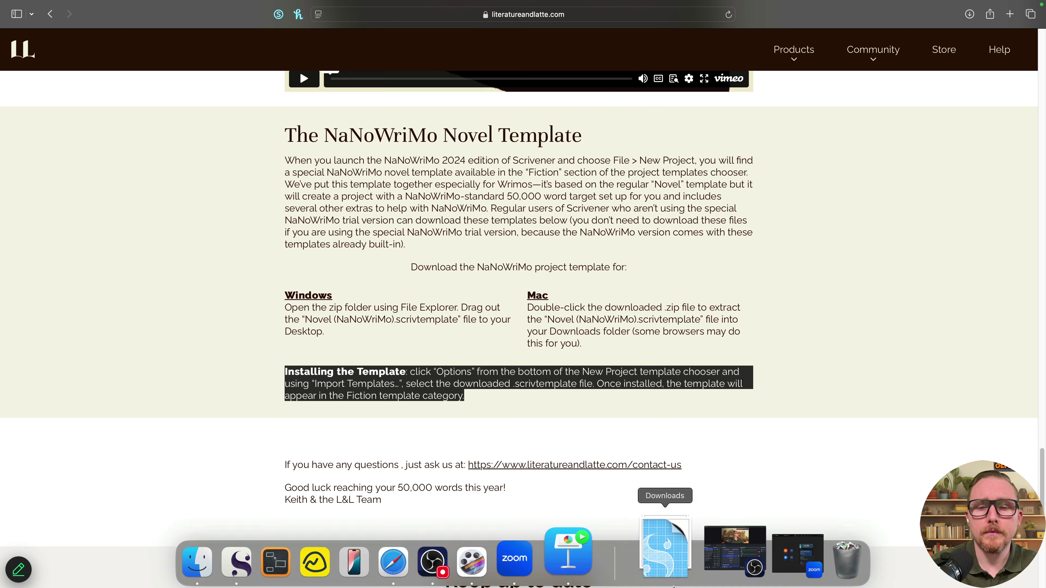
key("ctrl+Right")
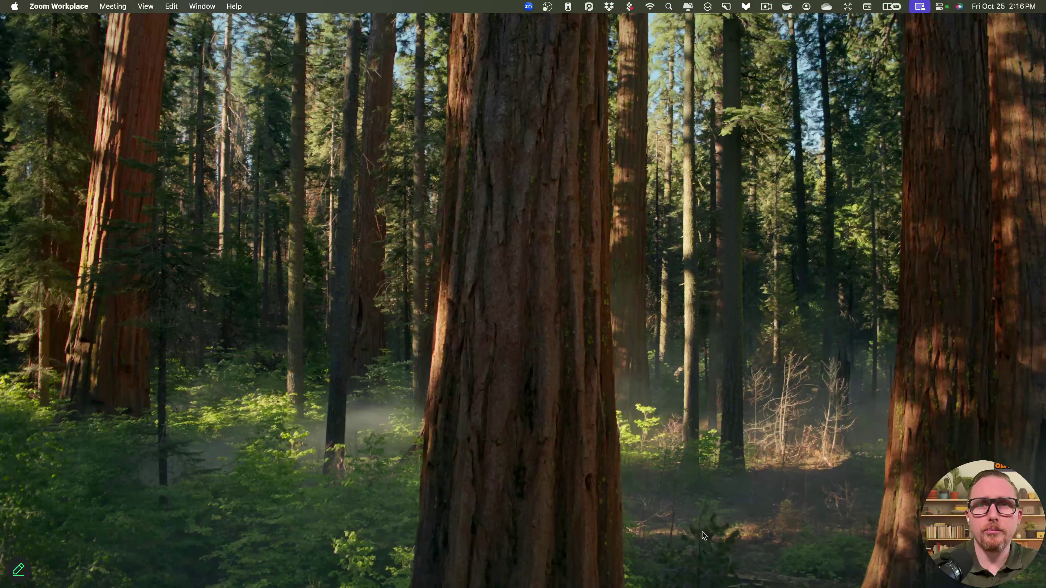
left_click(667, 560)
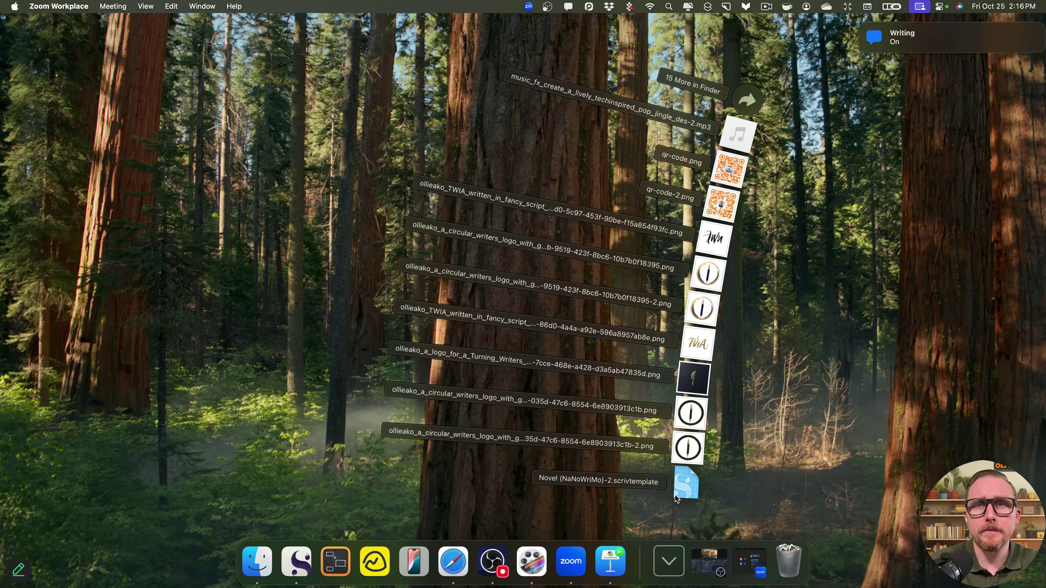
key("ctrl+Left")
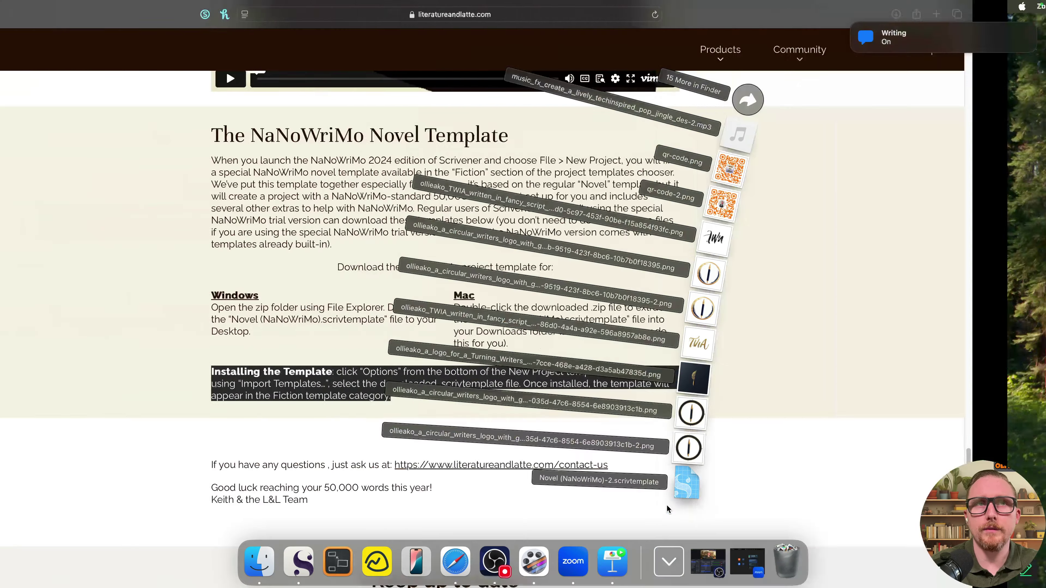
left_click(236, 306)
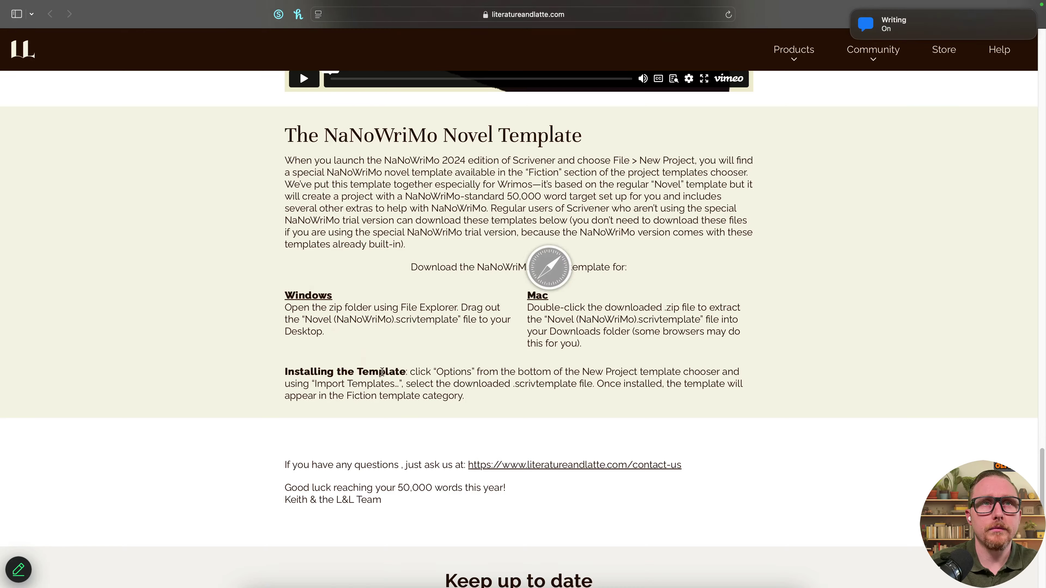
Open the Downloads folder in Finder and delete all the Novel (NaNoWriMo) template files from it
key("ctrl+Right")
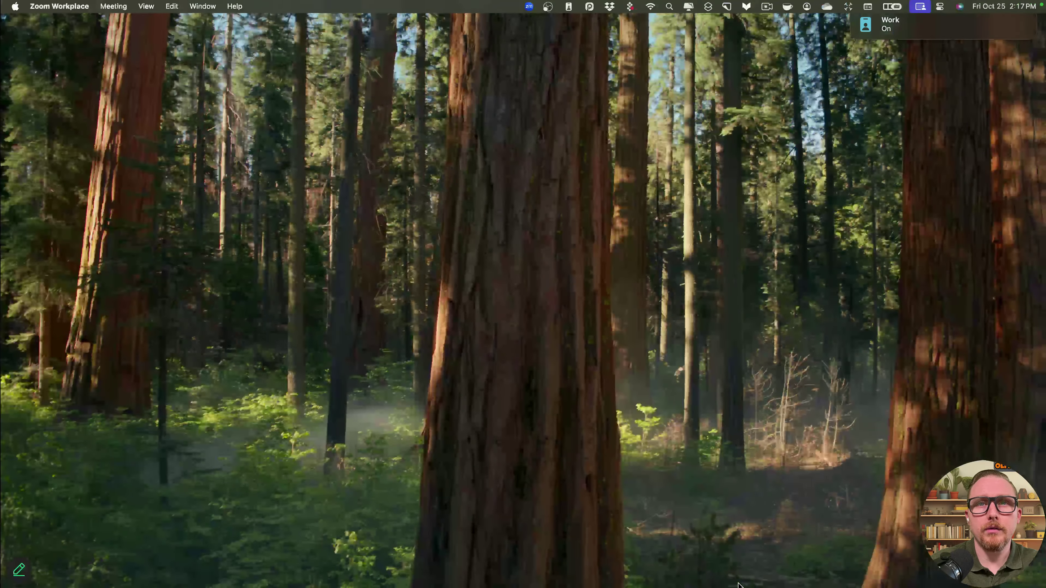
left_click(669, 561)
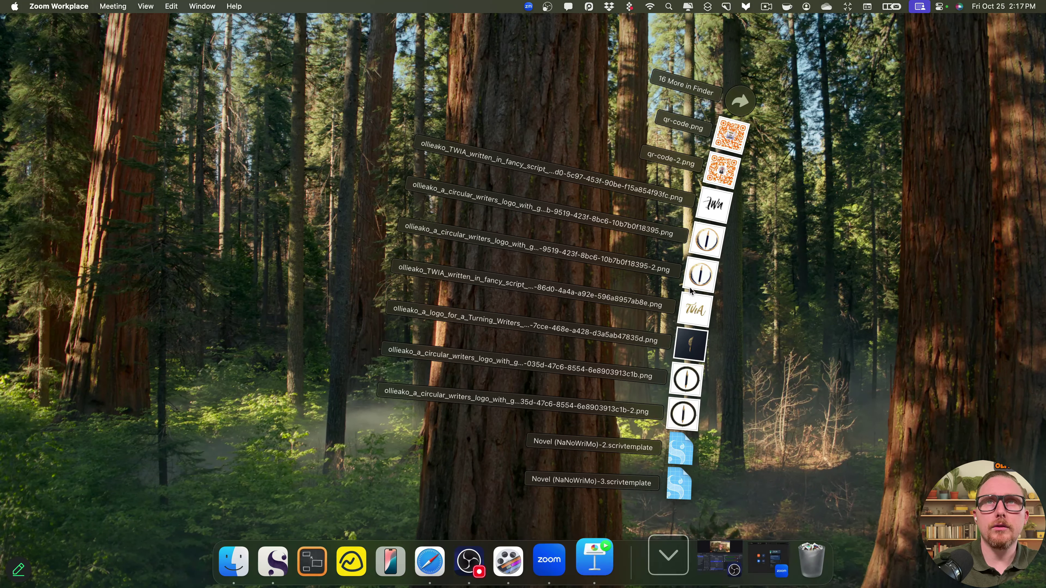
left_click(711, 81)
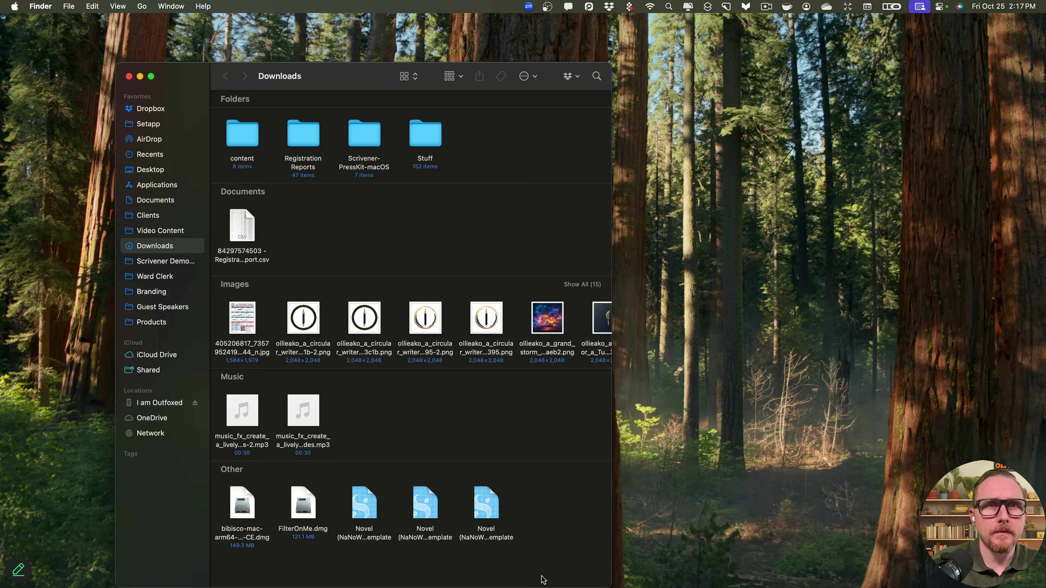
left_click_drag(542, 580, 366, 519)
key("super+BackSpace")
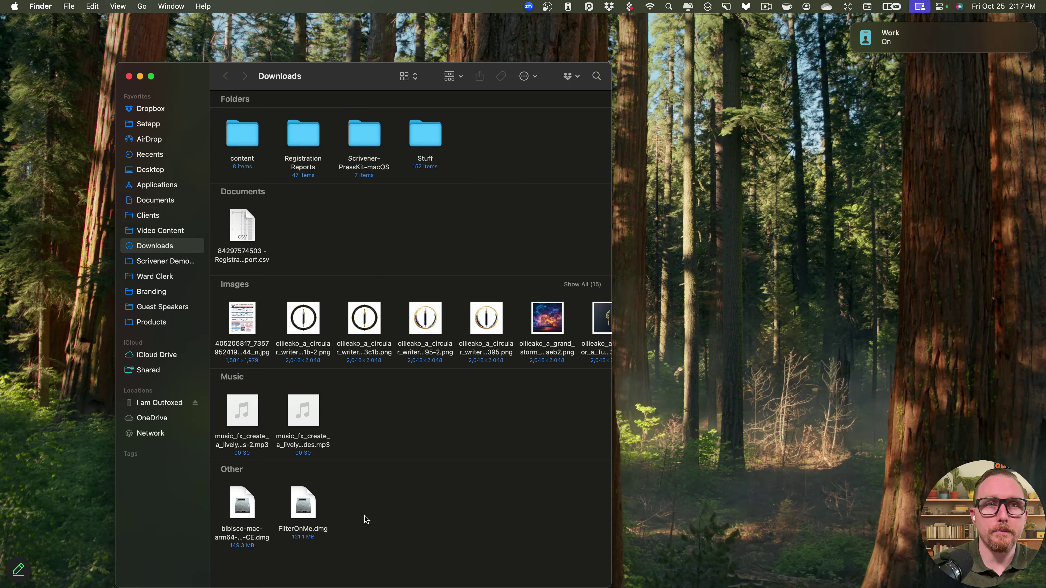
Download a fresh Mac NaNoWriMo template from the Safari page, put it on the desktop, and close the Downloads window
key("super+Tab")
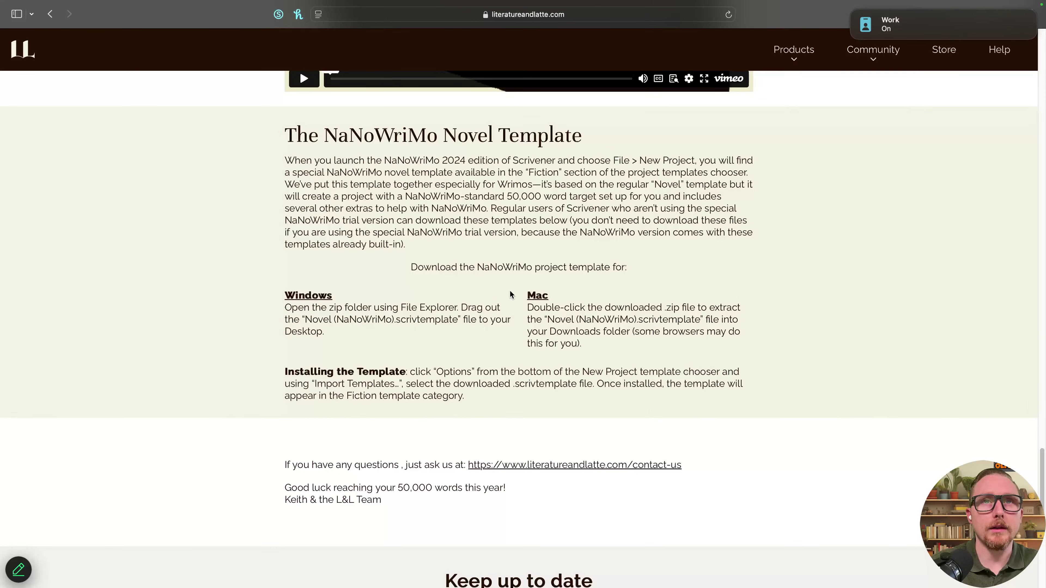
left_click(535, 296)
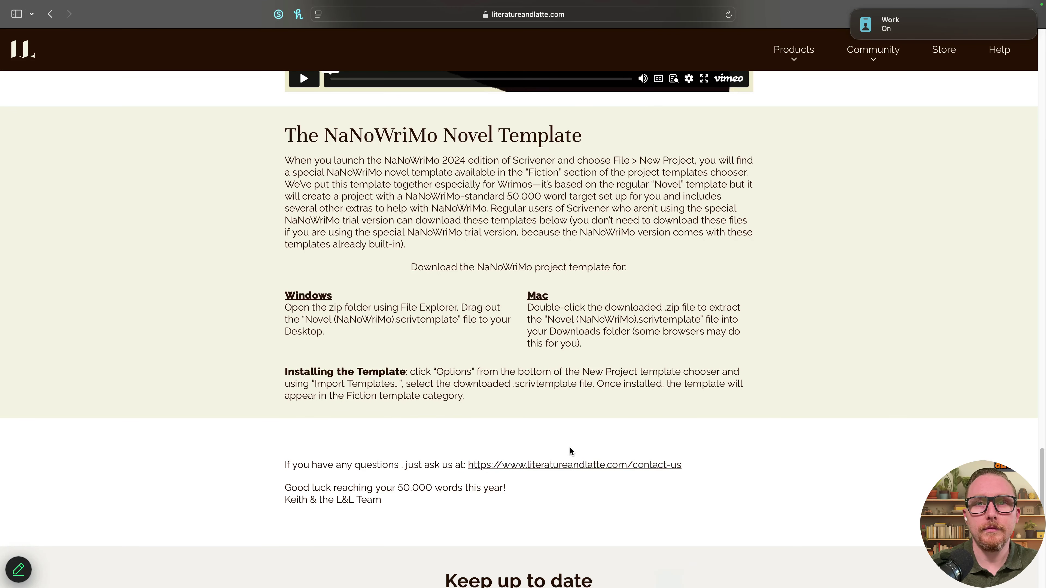
key("super+Tab")
left_click_drag(364, 507, 974, 90)
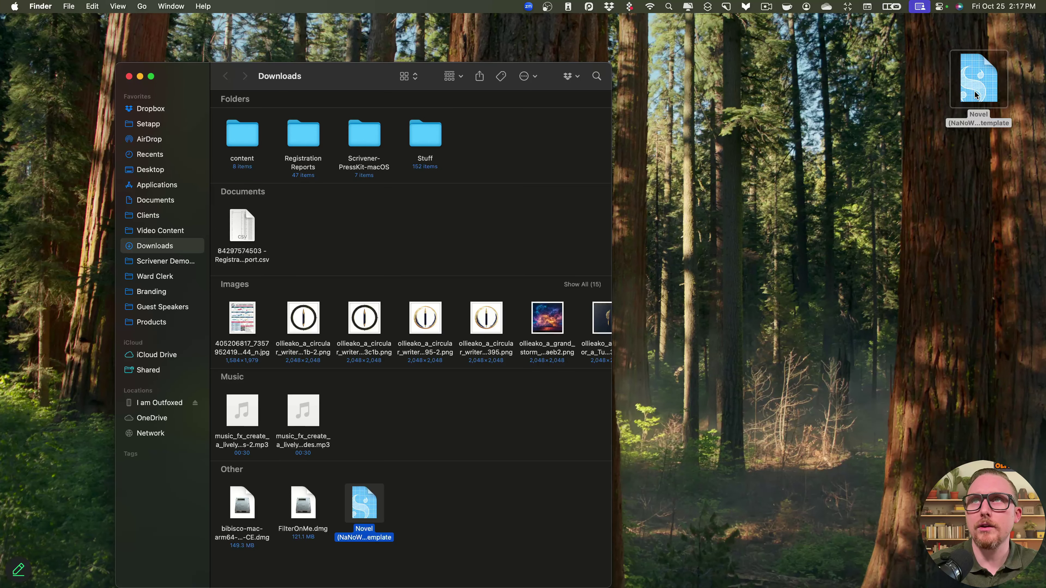
left_click(129, 77)
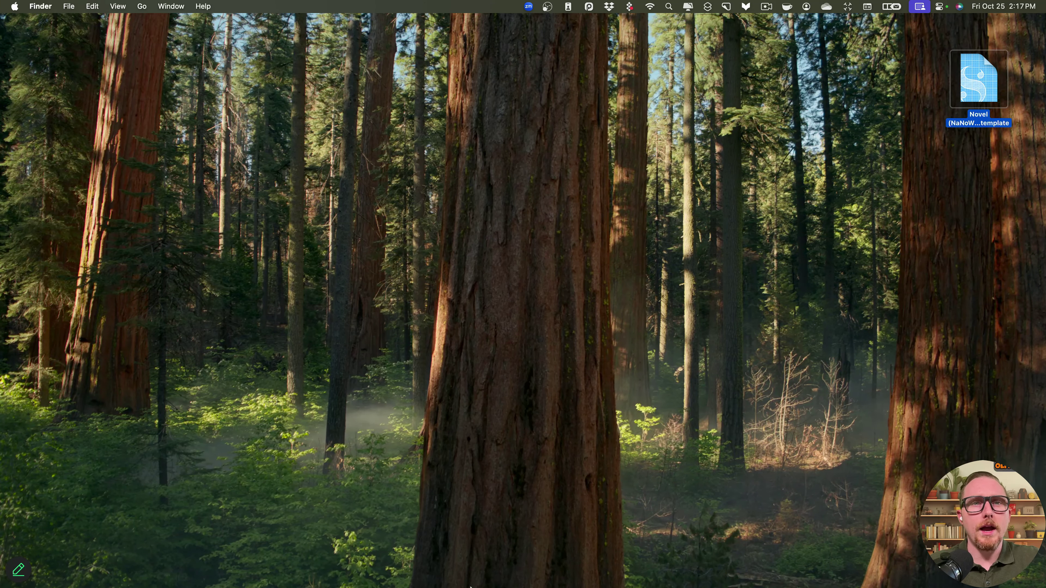
Switch to Scrivener and display the Fiction category of the project templates
mouse_move(470, 587)
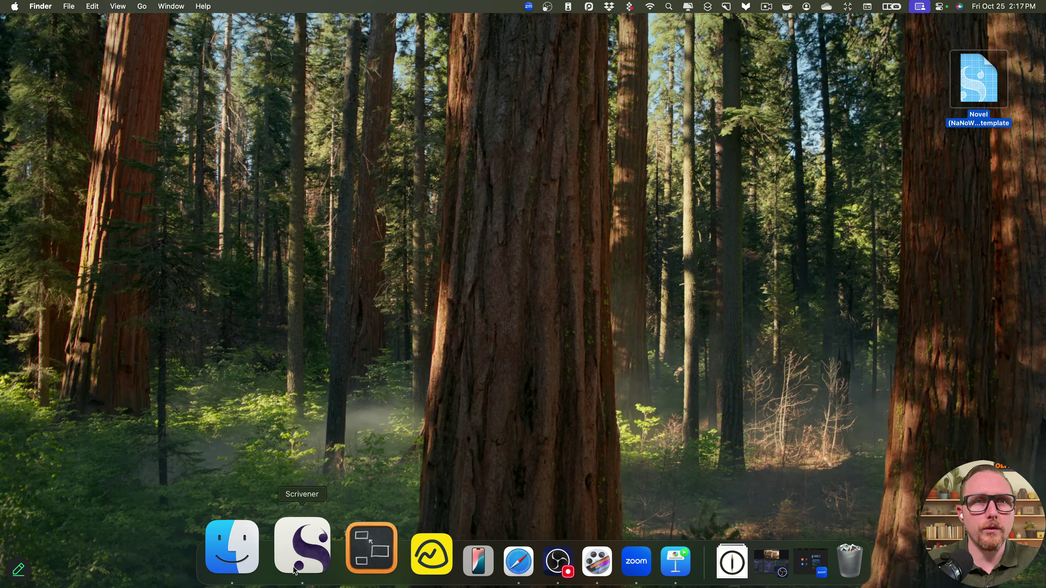
left_click(302, 548)
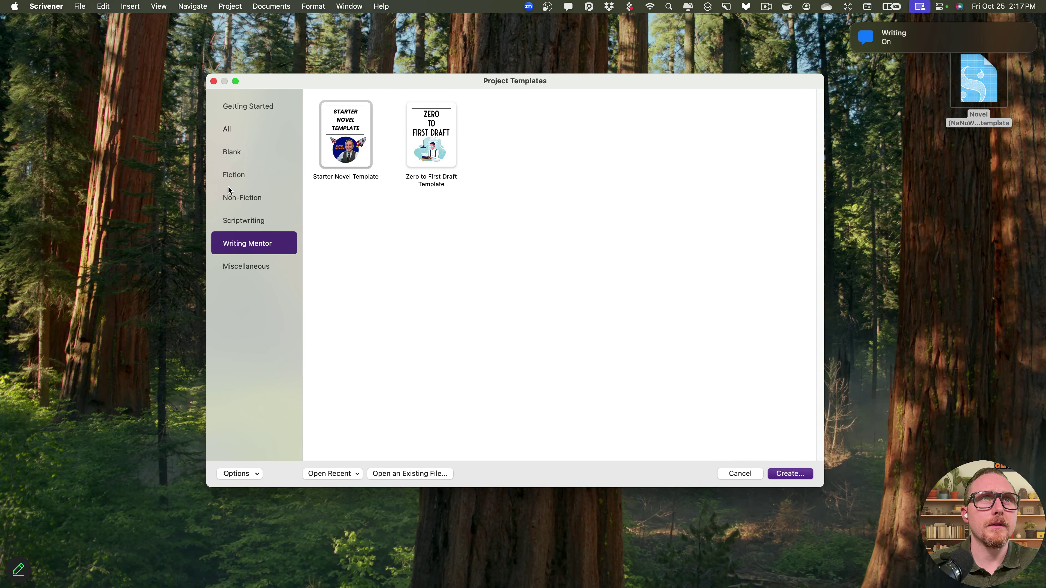
left_click(253, 188)
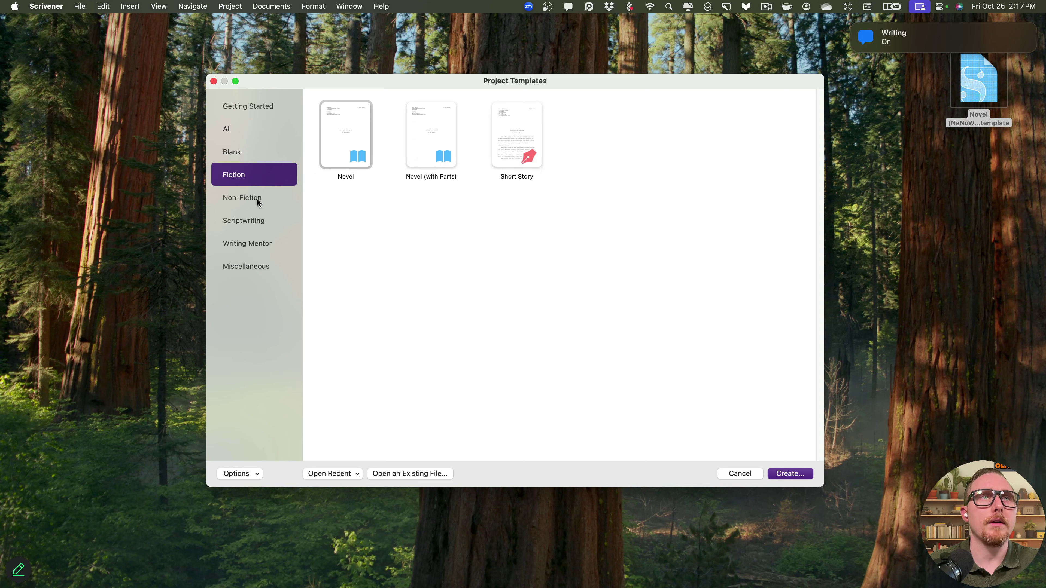
left_click(258, 202)
left_click(253, 181)
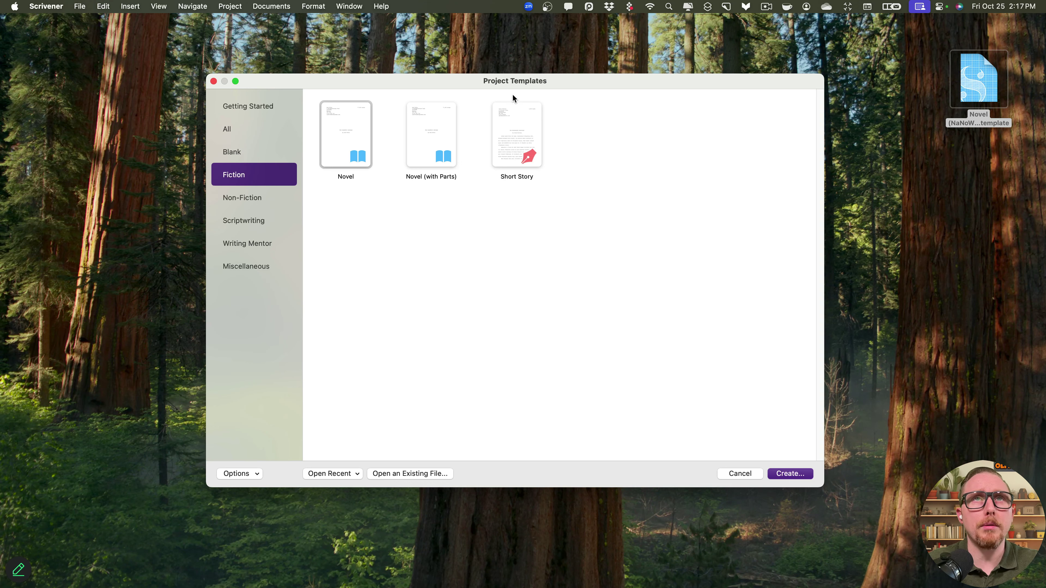
left_click_drag(523, 79, 508, 103)
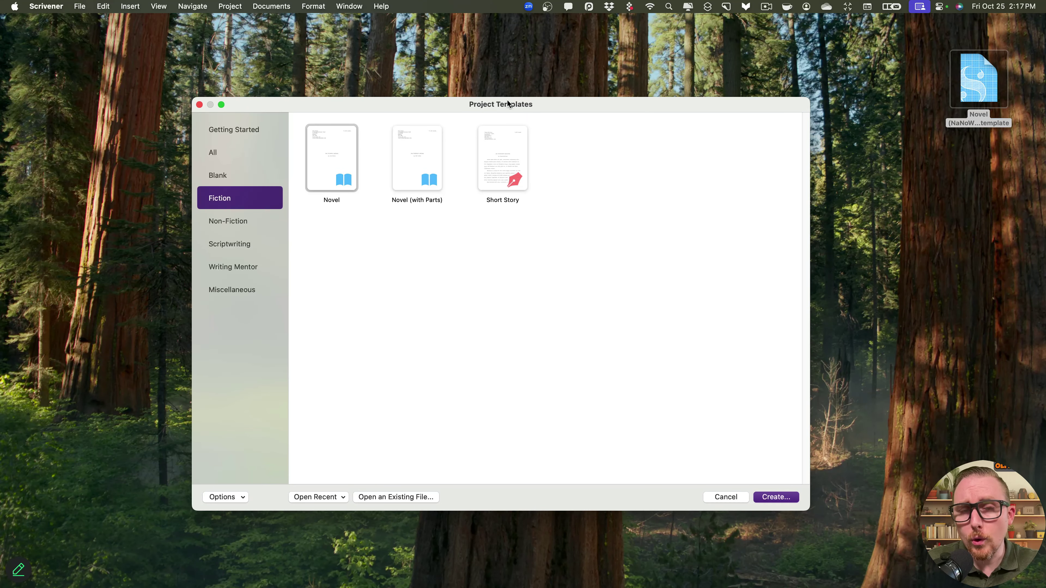
left_click(84, 7)
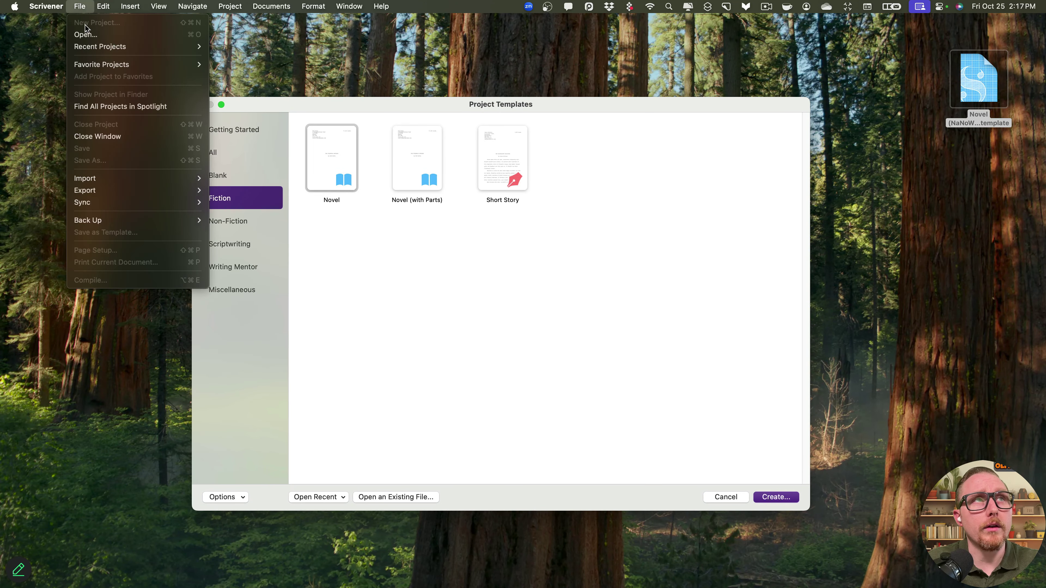
left_click(634, 337)
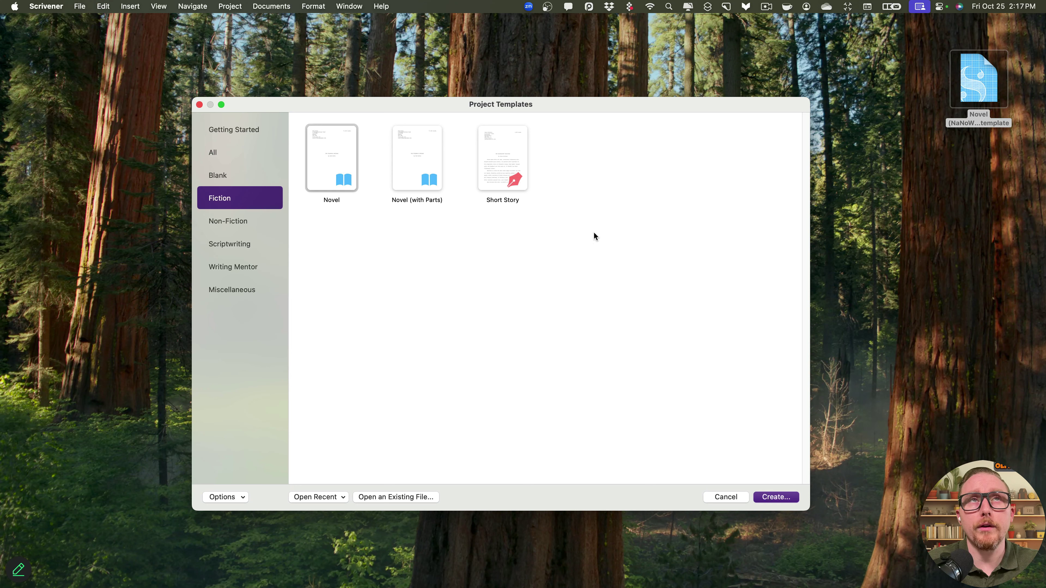
left_click(382, 7)
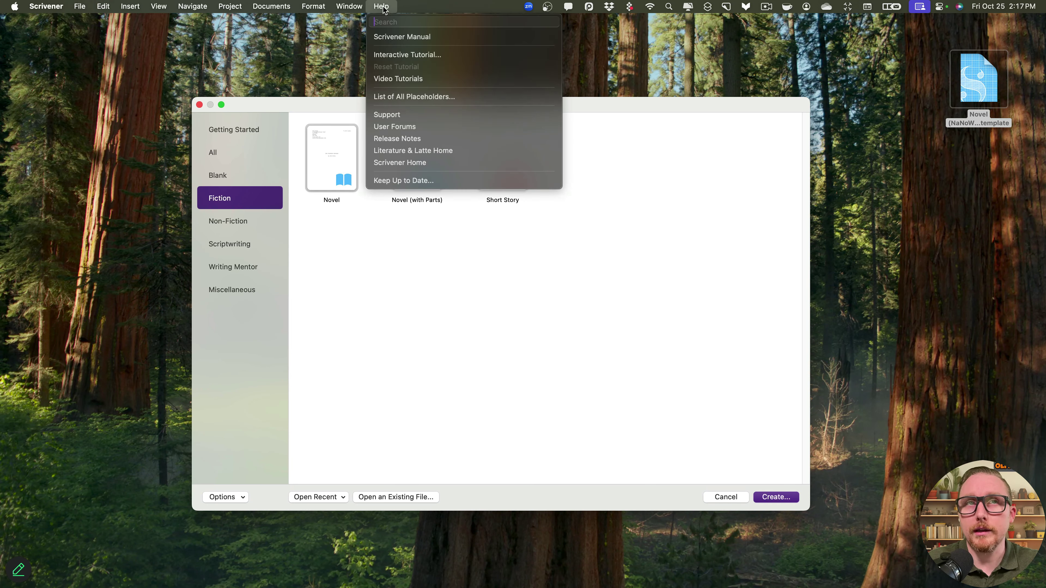
left_click(422, 301)
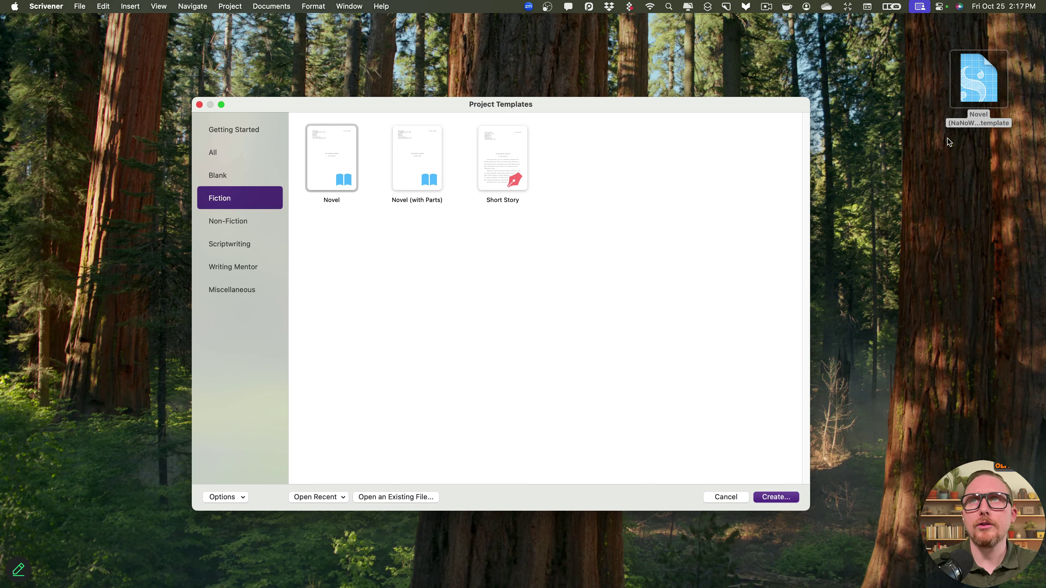
Import the Novel (NaNoWriMo) template file from the desktop into the project templates
left_click(241, 499)
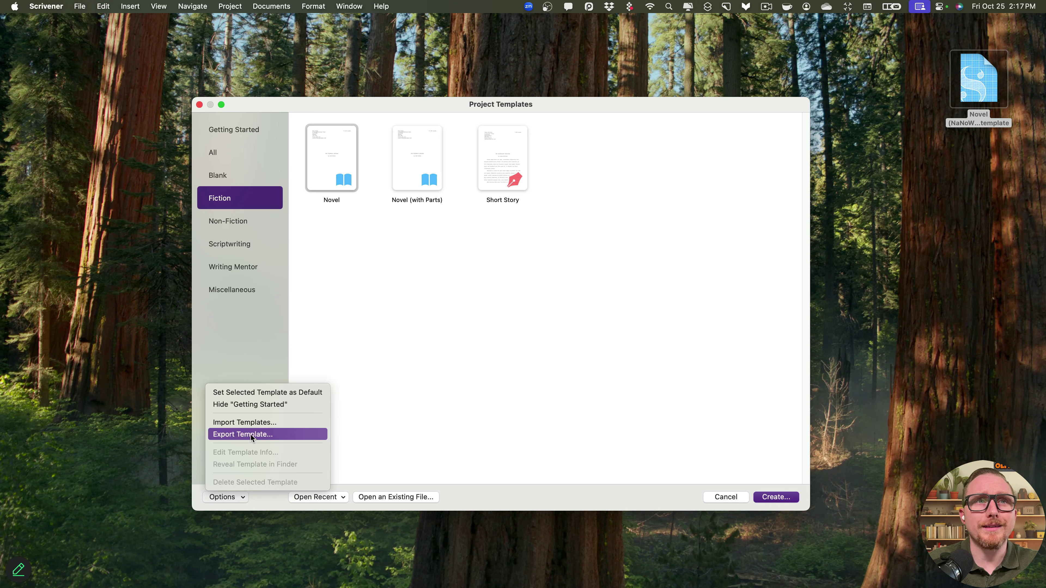
left_click(254, 423)
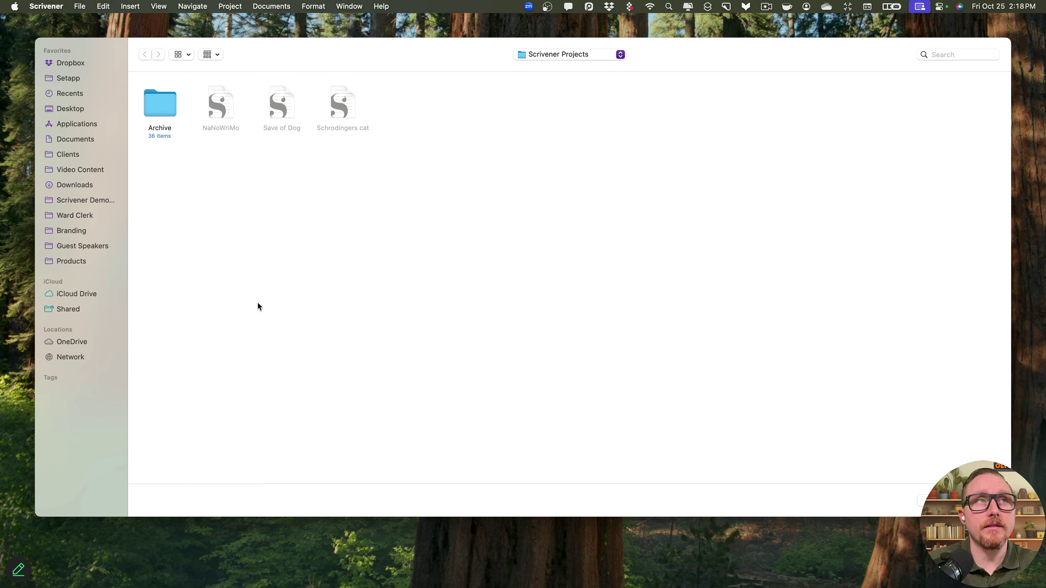
left_click(78, 110)
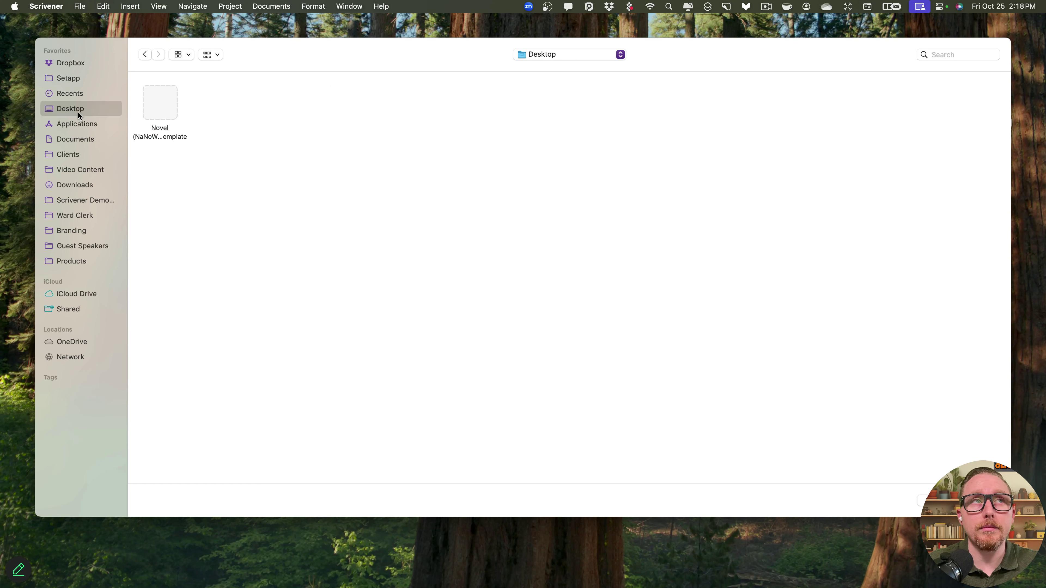
left_click(174, 135)
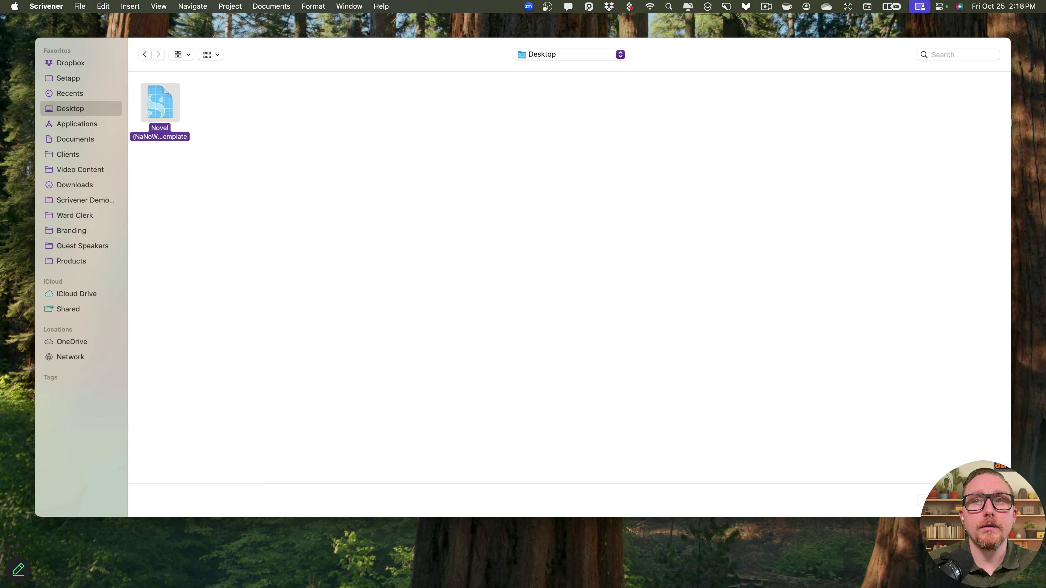
left_click(981, 500)
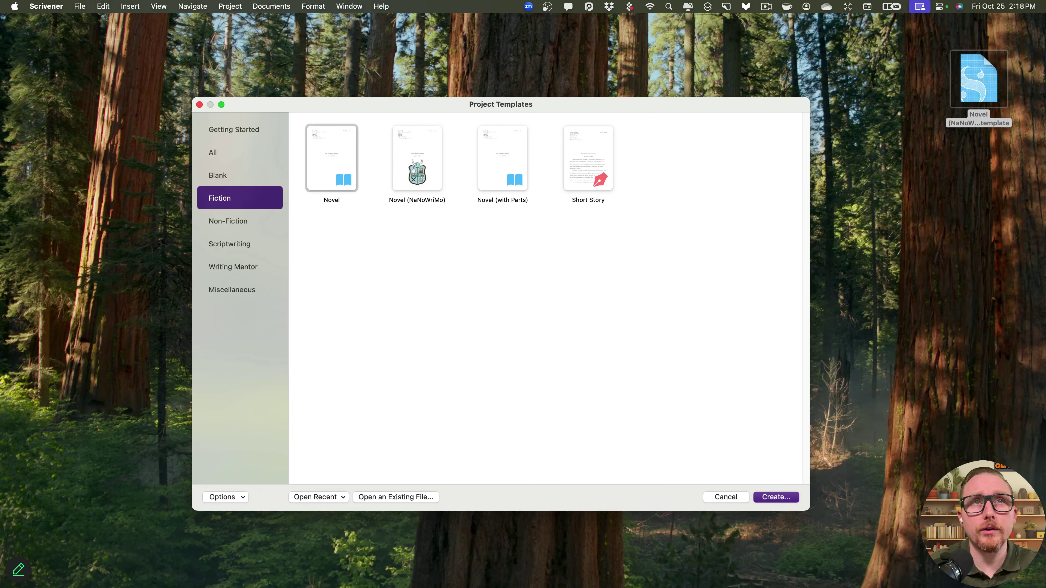
Create a project named NaNoWriMo Project from the Novel (NaNoWriMo) template in the Scrivener Projects folder
left_click(427, 184)
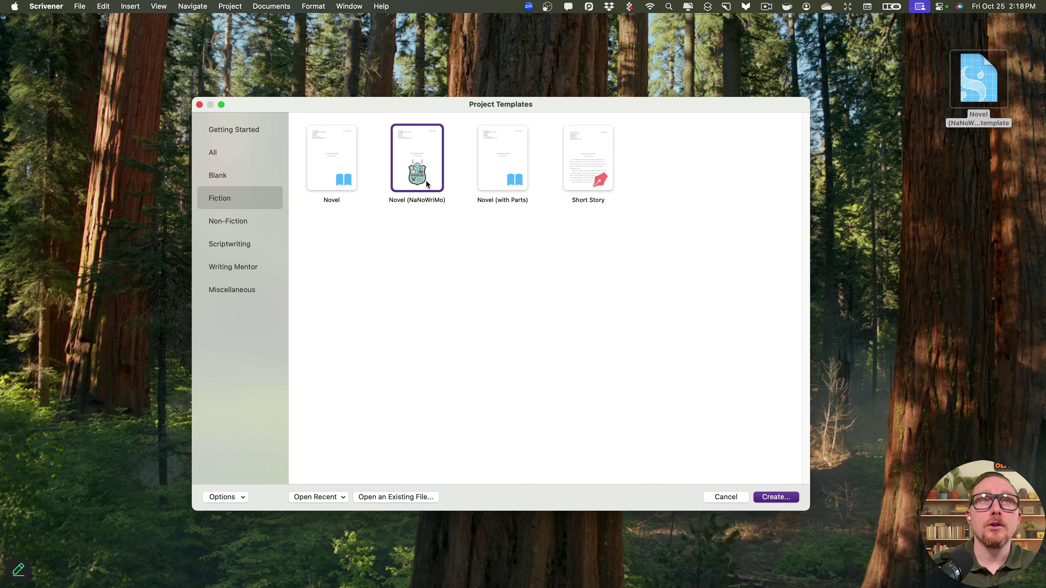
left_click(776, 497)
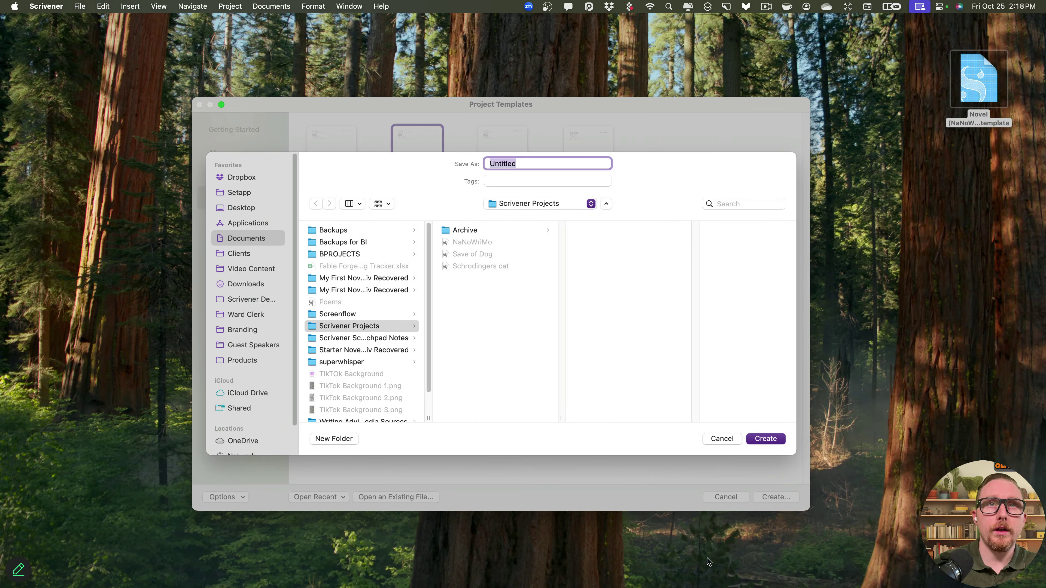
key("BackSpace")
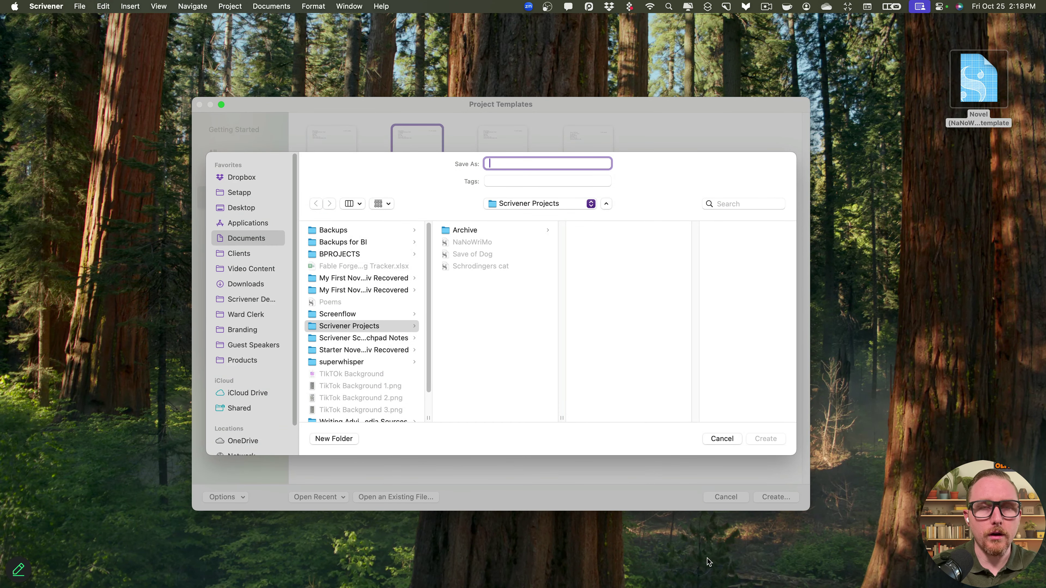
type("NaNoWriMo PO")
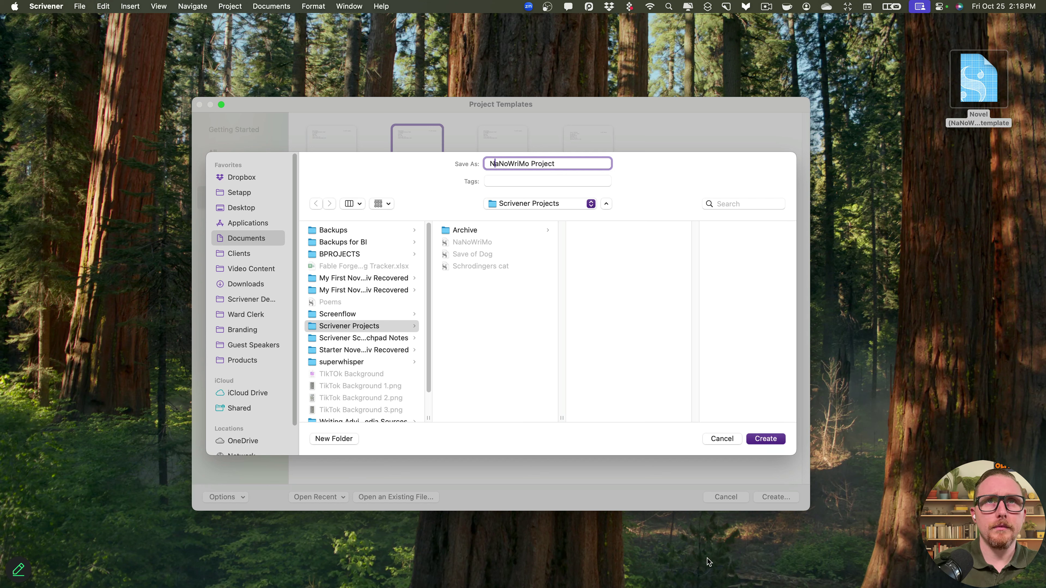
left_click_drag(565, 163, 400, 149)
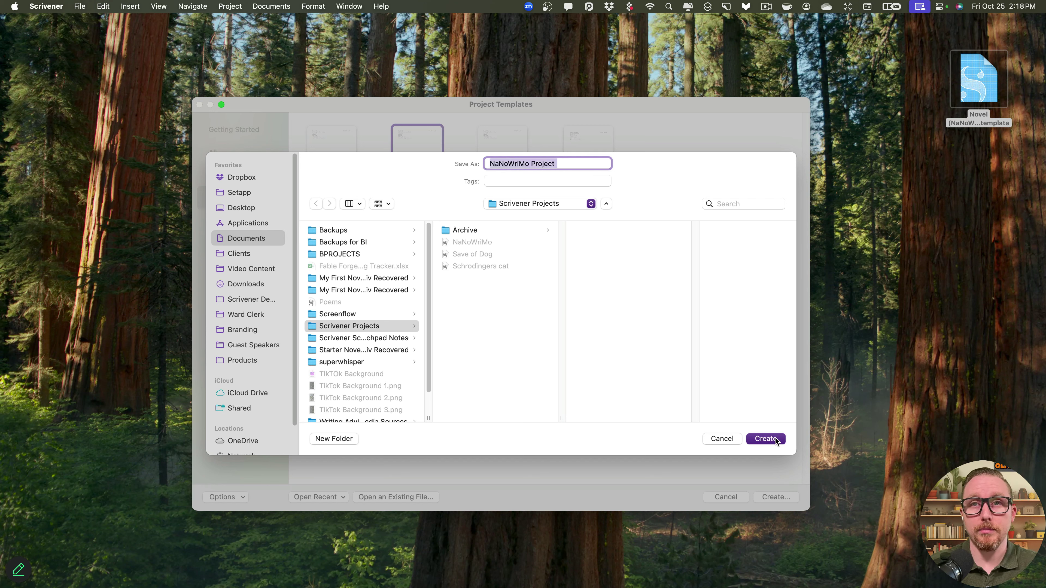
left_click(766, 439)
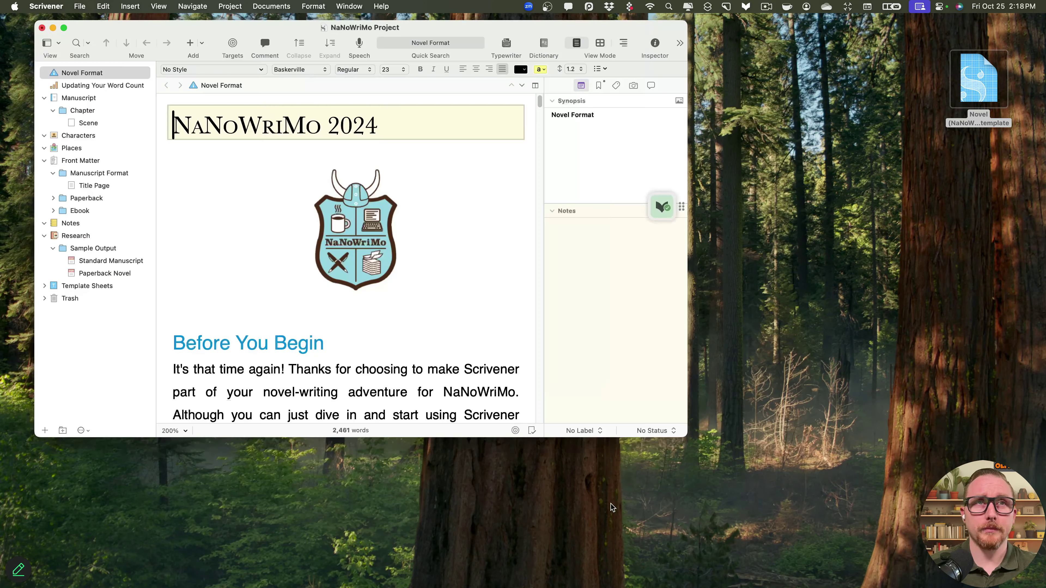
Enlarge the project window and read through the Novel Format document, from the title to the section on working with chapters instead of scenes
left_click_drag(444, 28, 555, 48)
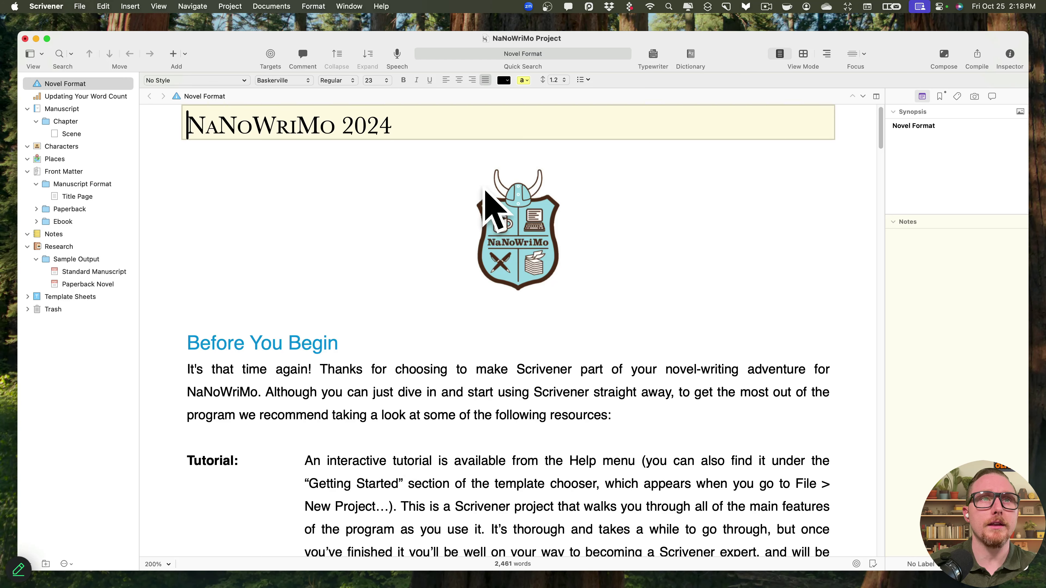
left_click_drag(188, 124, 494, 147)
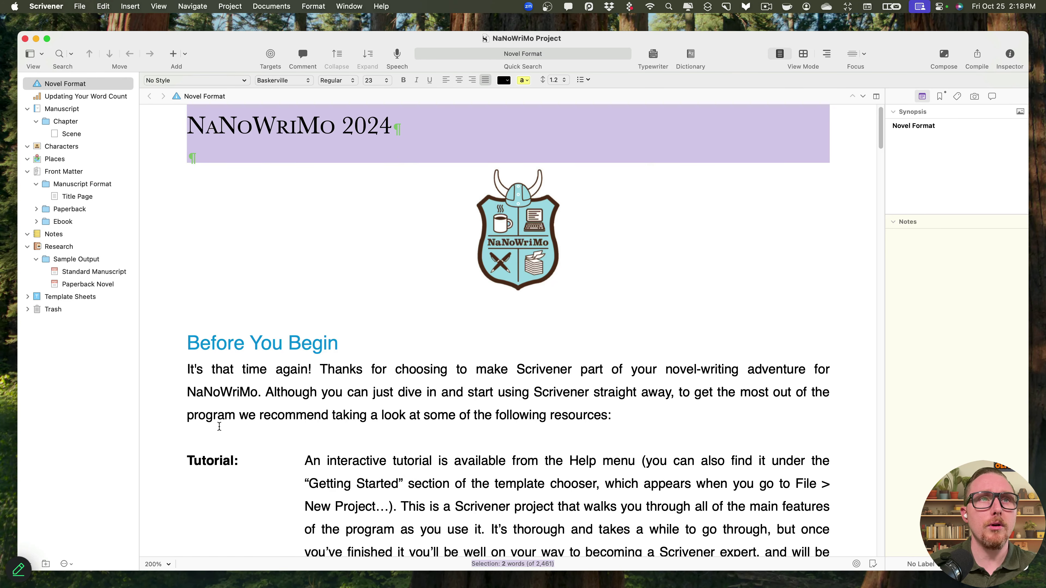
triple_click(194, 349)
scroll(462, 463, "down", 5)
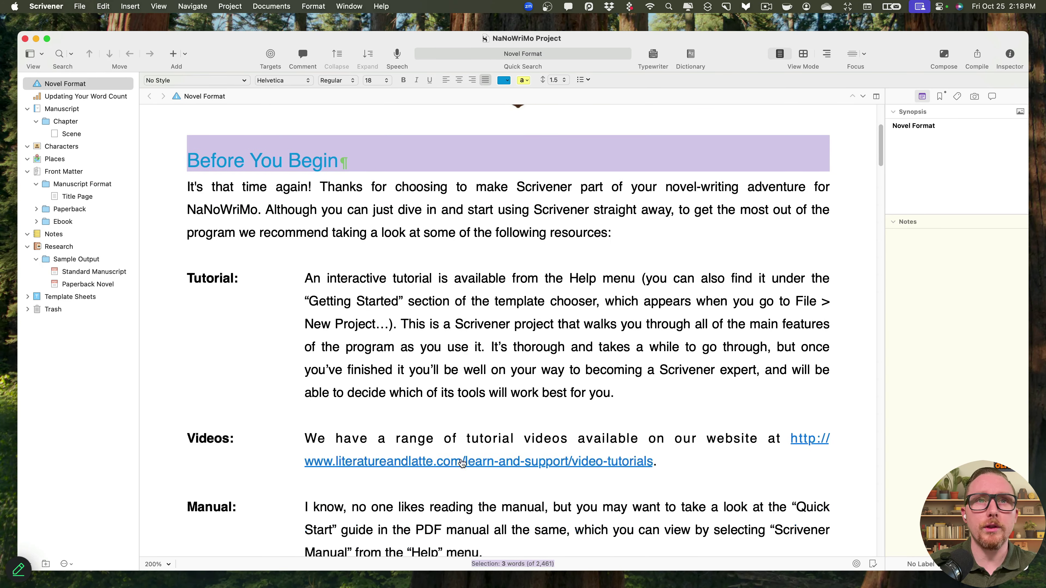
scroll(462, 463, "down", 12)
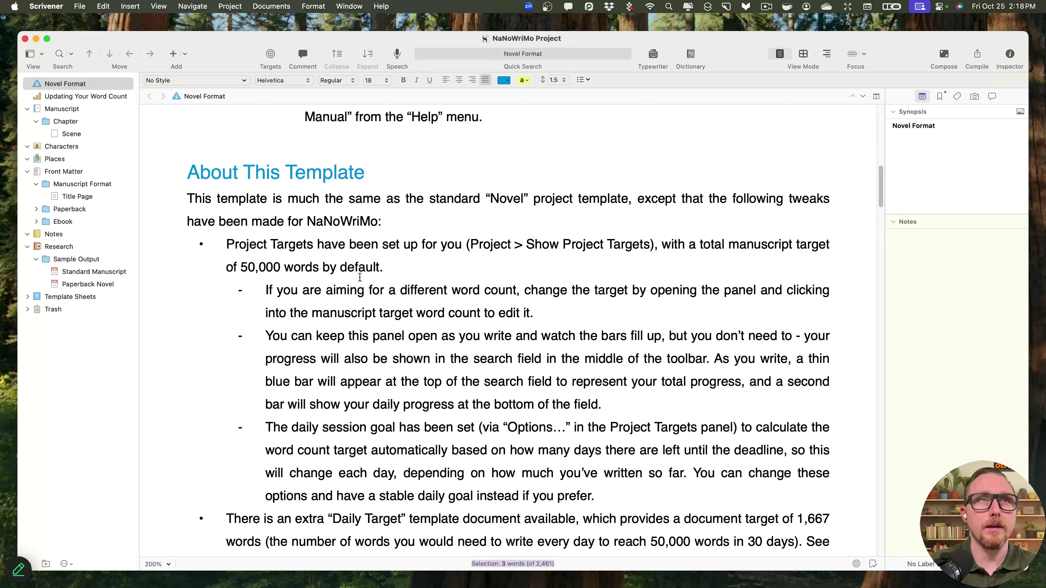
scroll(505, 408, "down", 8)
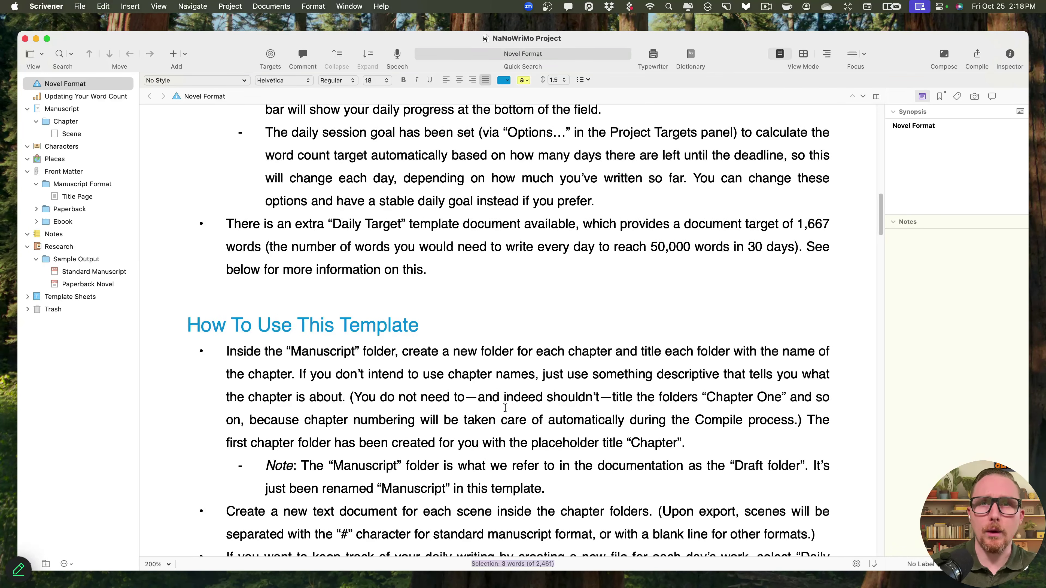
scroll(505, 408, "down", 20)
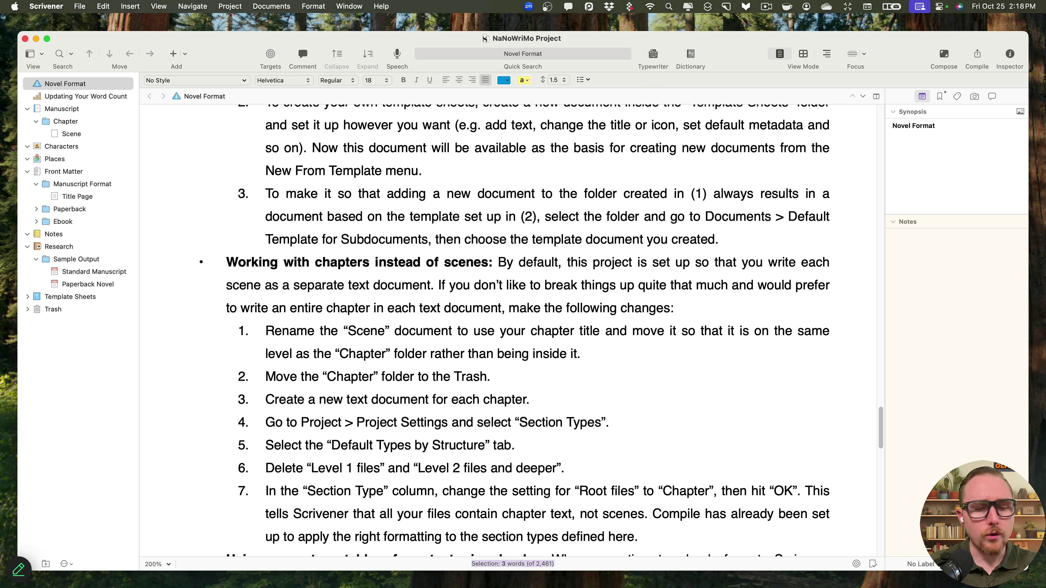
scroll(195, 478, "down", 4)
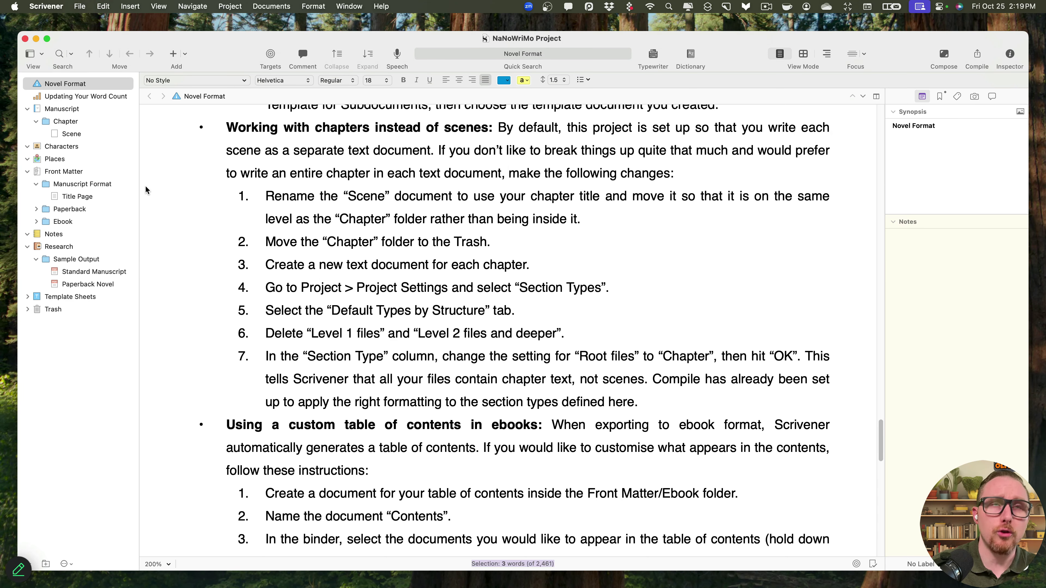
Narrow the NaNoWriMo Project window to about half the screen and place the recent project The Otter and the Amulet beside it
left_click_drag(244, 49, 485, 49)
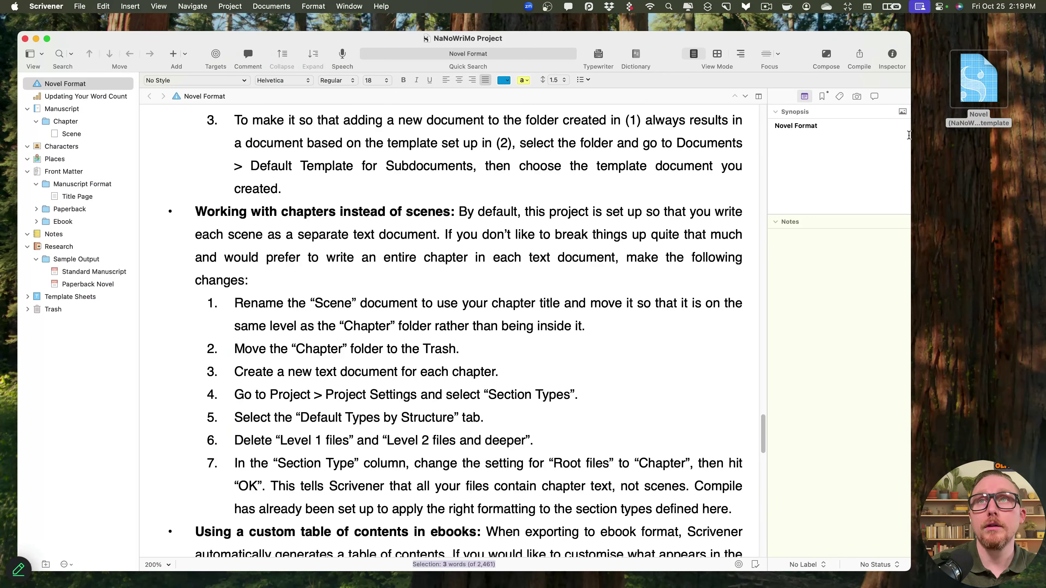
key("fn+ctrl+Left")
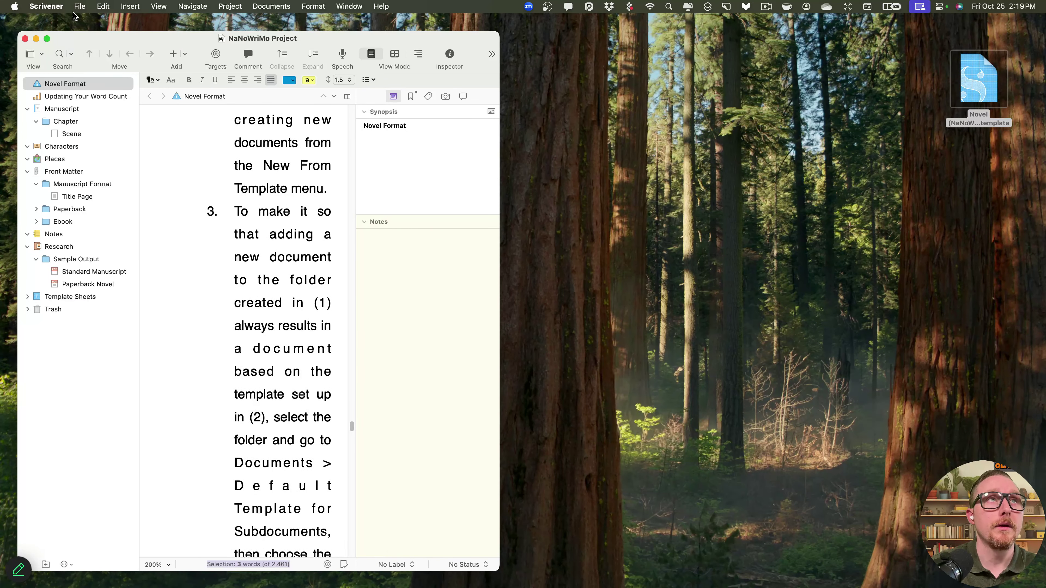
left_click(80, 6)
mouse_move(124, 47)
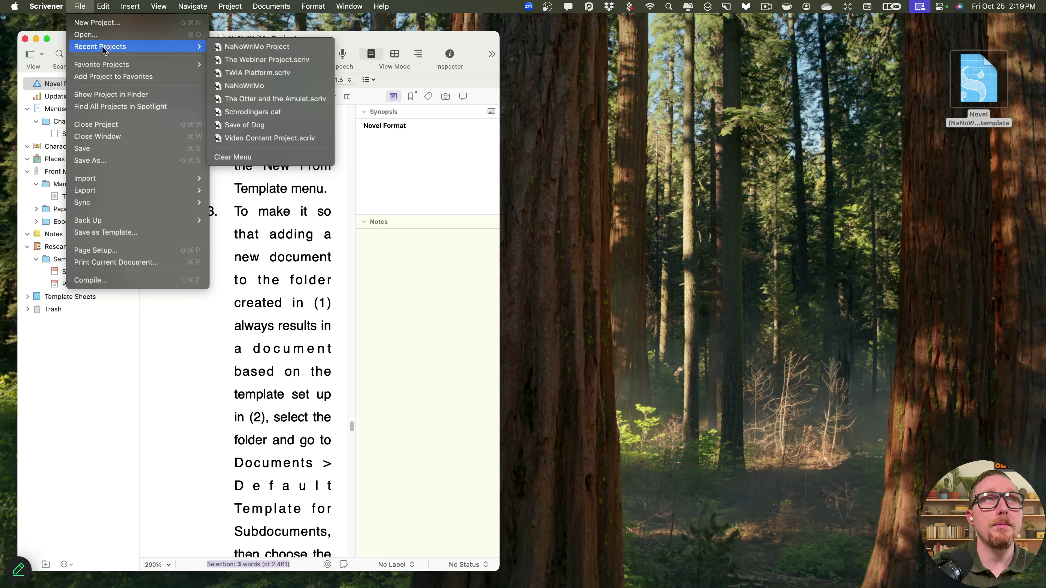
left_click(311, 100)
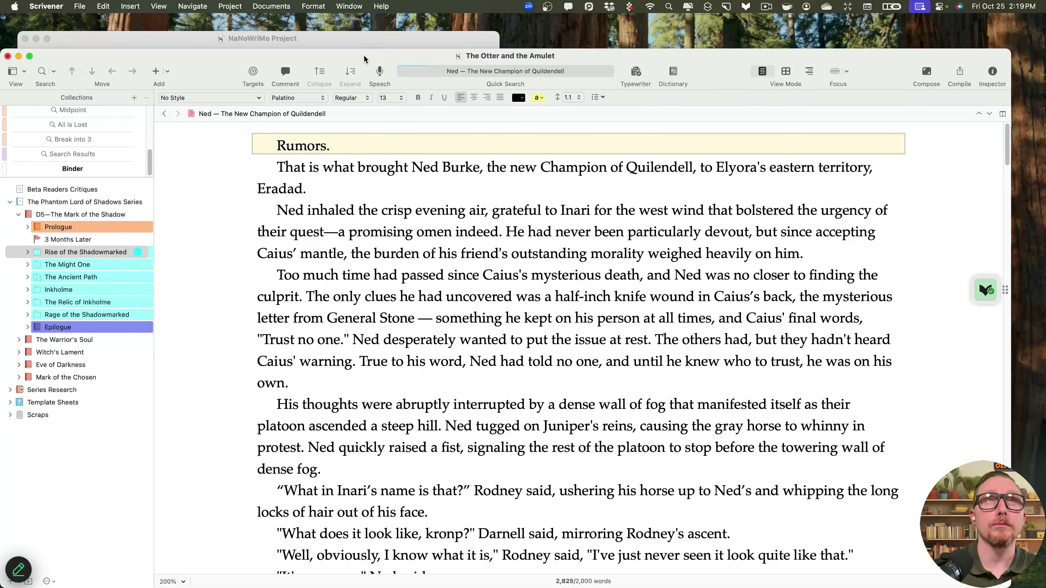
left_click_drag(364, 57, 350, 40)
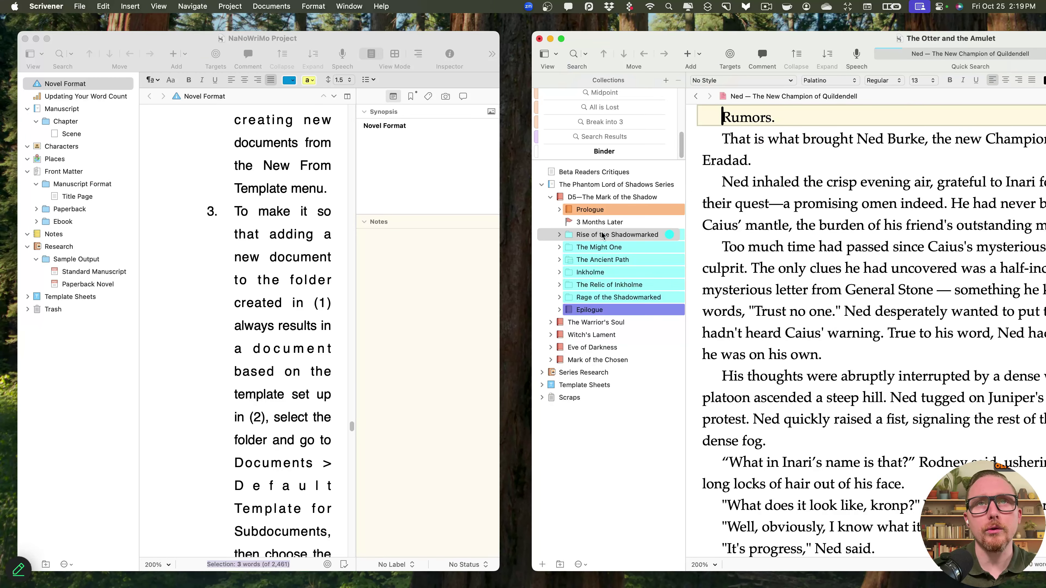
Copy the D5—The Mark of the Shadow folder into the Manuscript folder of NaNoWriMo Project and expand the copy
left_click(551, 197)
left_click_drag(585, 198, 62, 110)
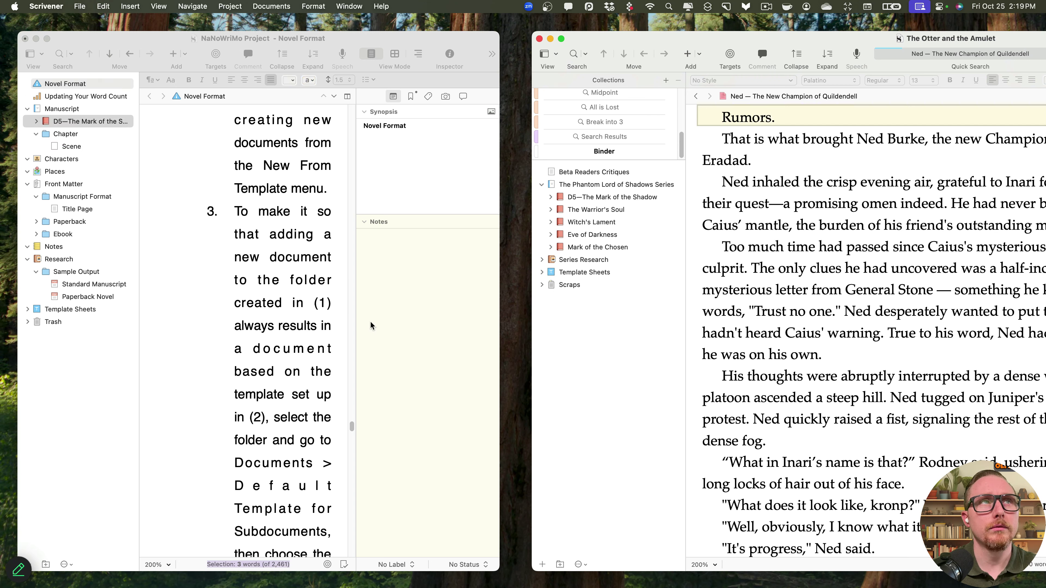
left_click(36, 121)
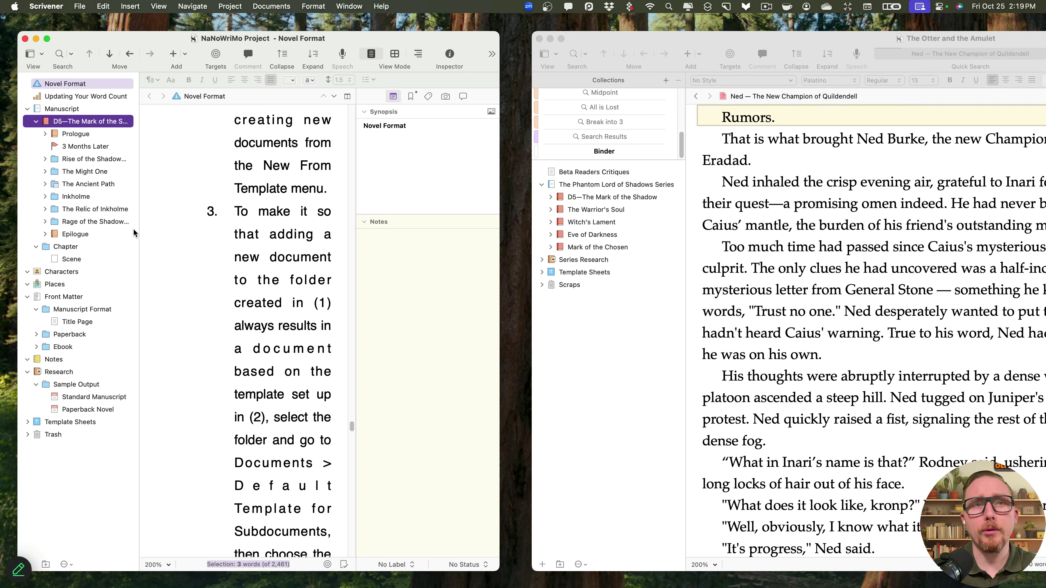
Examine the label and status choices available in NaNoWriMo Project without changing either setting
left_click(412, 565)
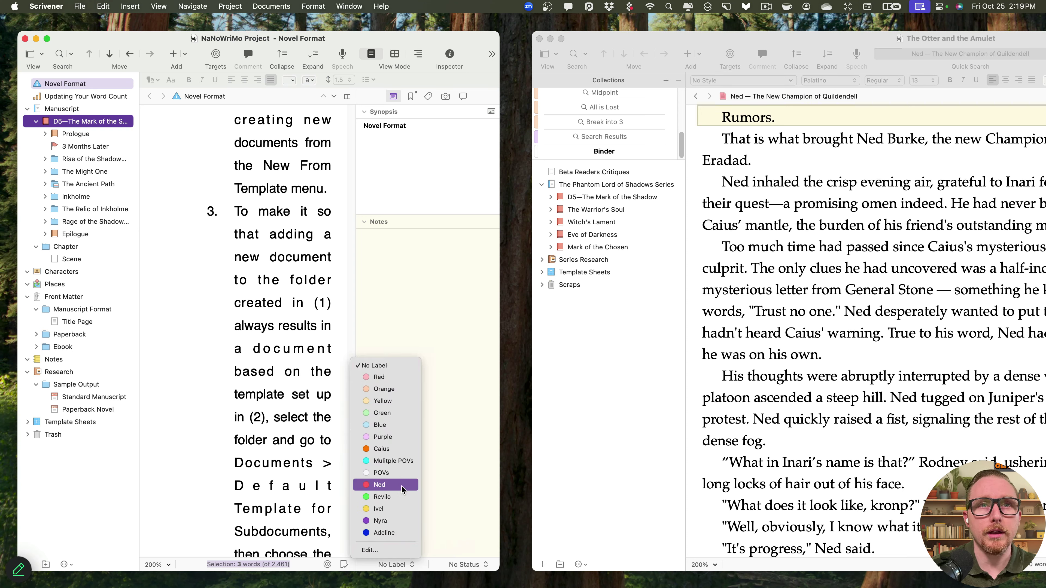
left_click(453, 565)
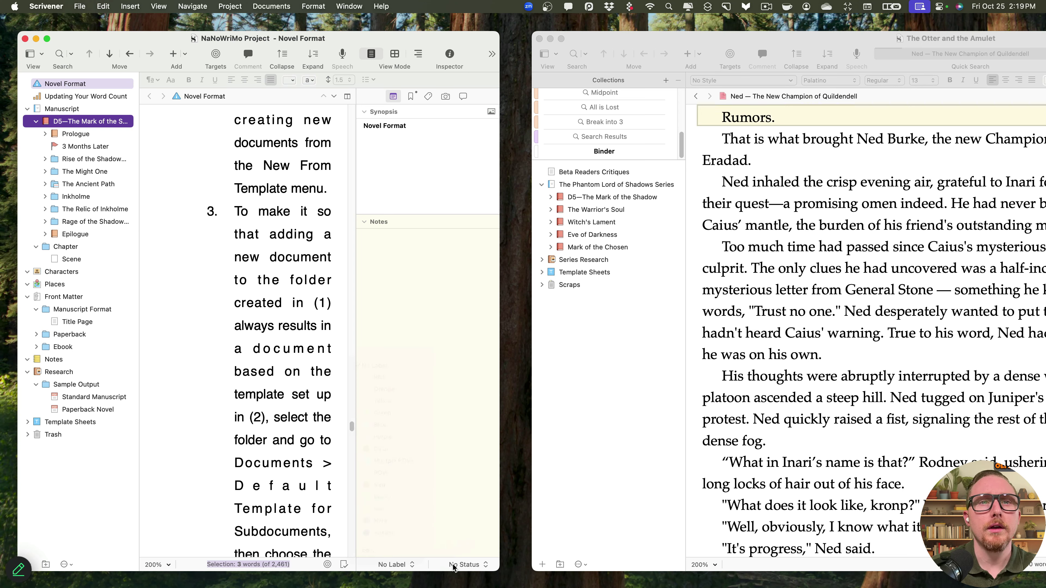
left_click(460, 567)
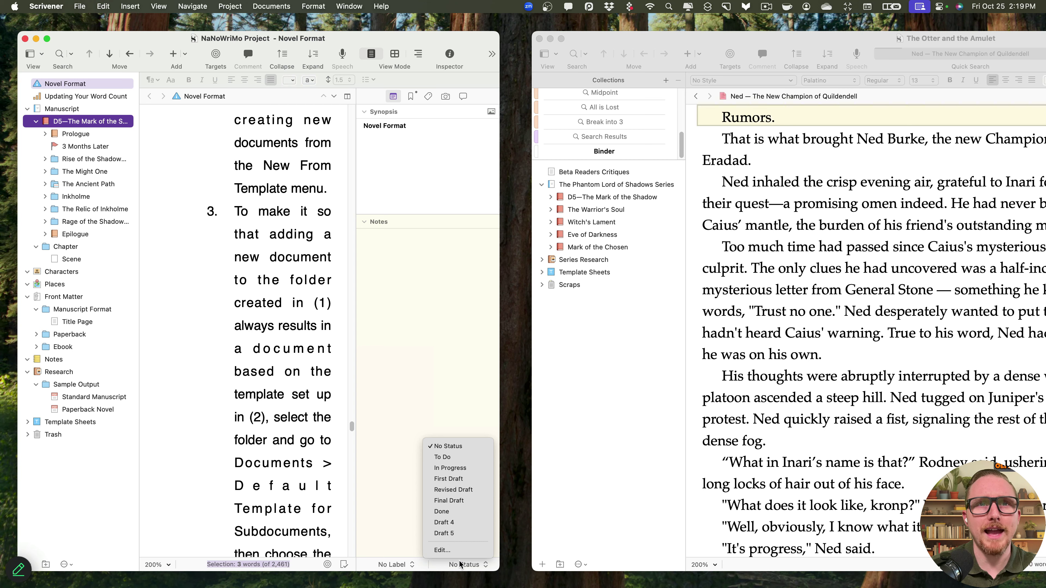
left_click(369, 458)
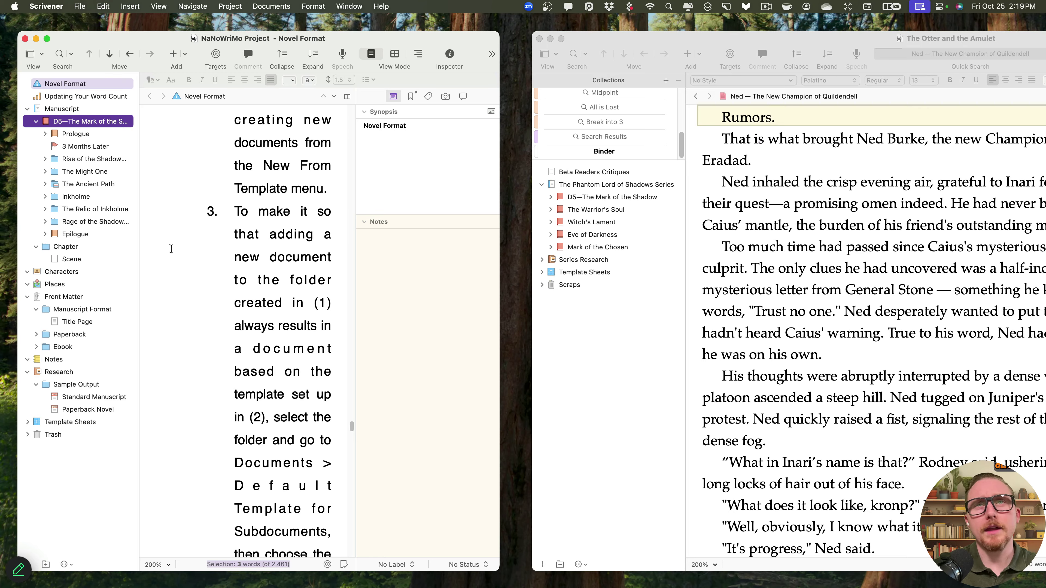
Show The Otter and the Amulet project full screen and close its project targets window
left_click(560, 39)
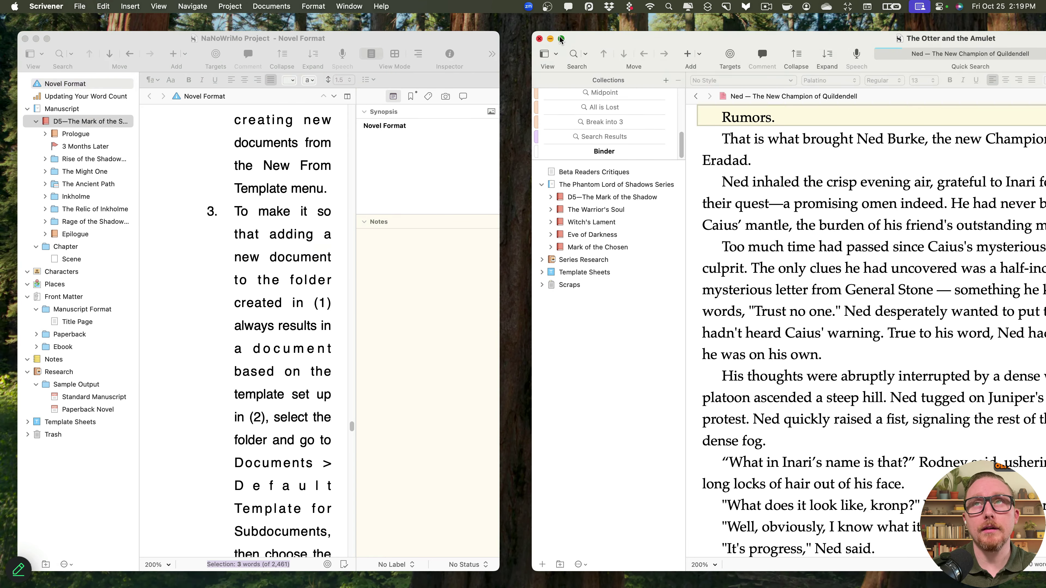
left_click(561, 39)
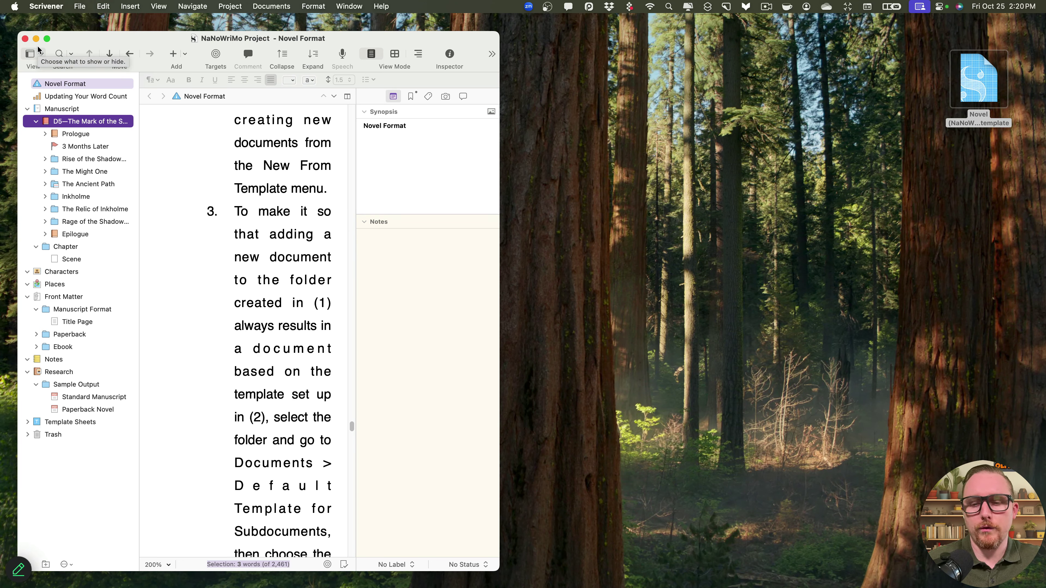
key("ctrl+Right")
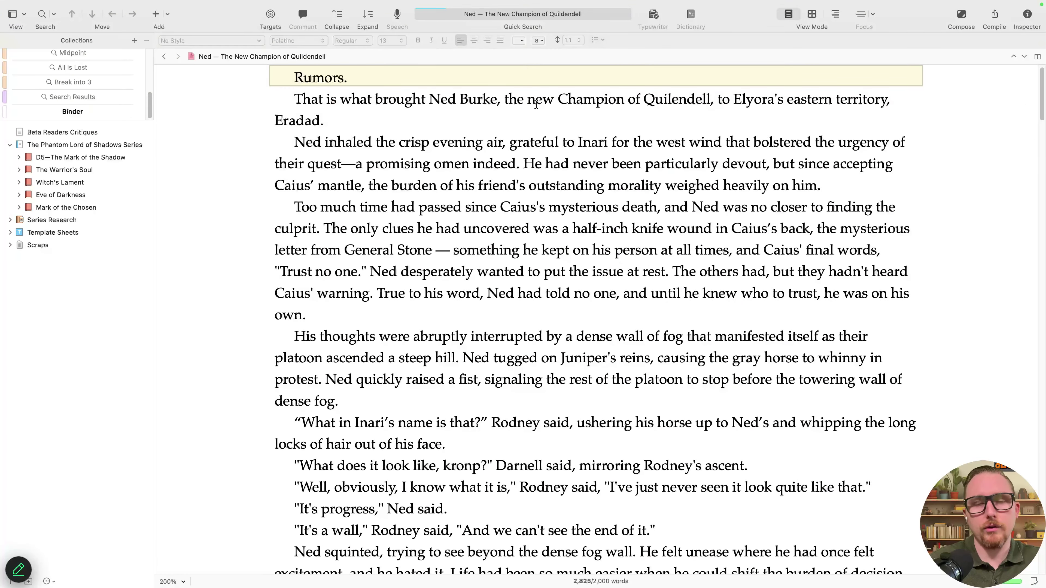
key("ctrl+Left")
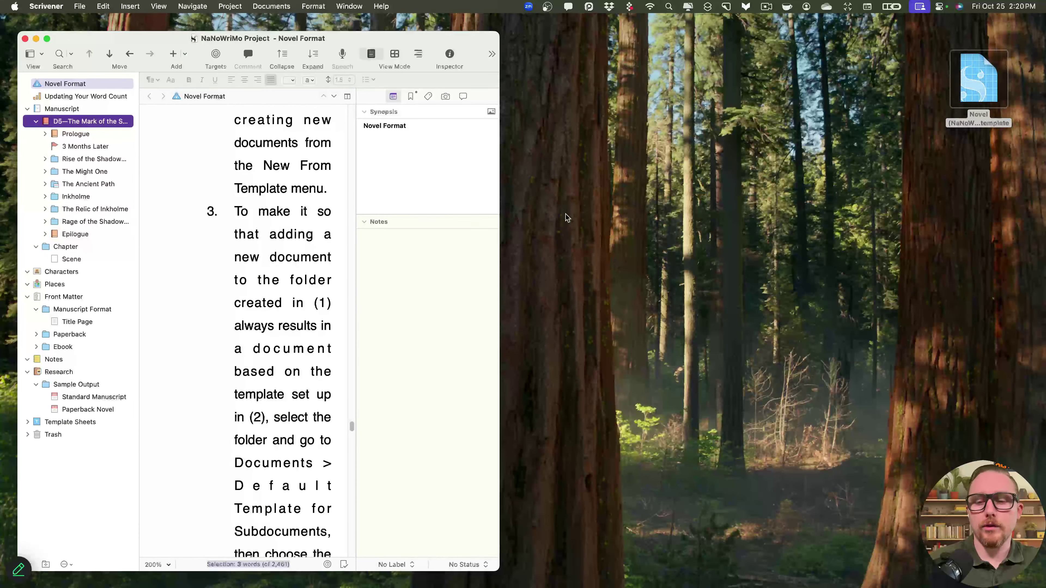
key("ctrl+Right")
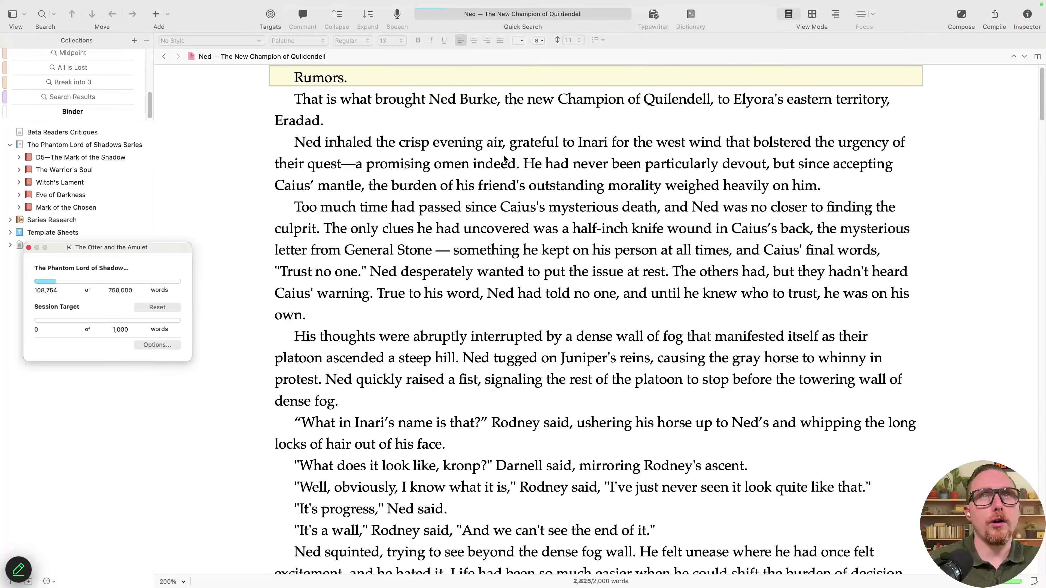
left_click(29, 247)
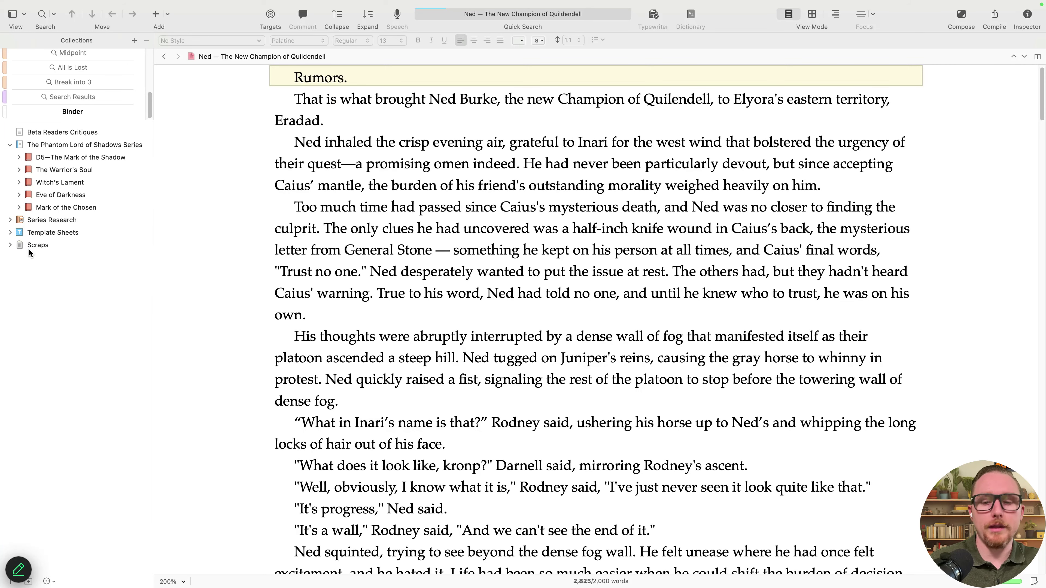
Return to NaNoWriMo Project and delete the copied D5—The Mark of the Shadow folder from its Manuscript folder
key("ctrl+Left")
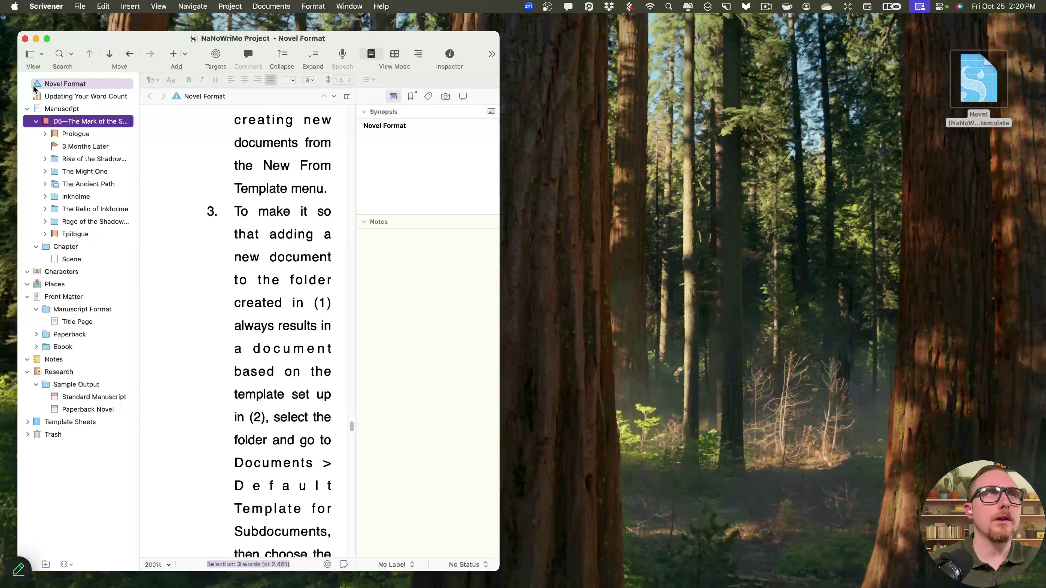
left_click(69, 121)
key("super+BackSpace")
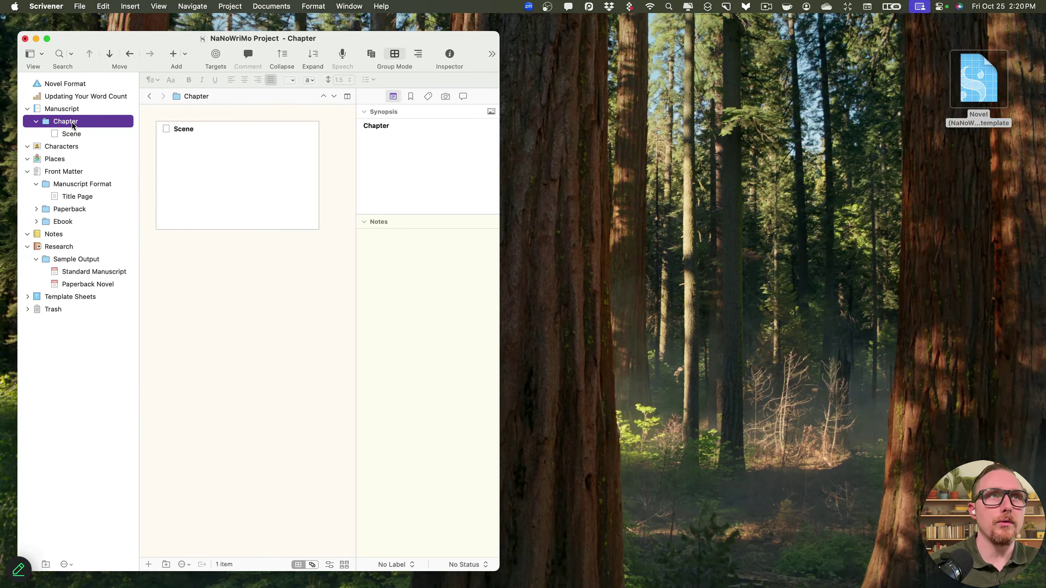
Widen the NaNoWriMo Project window to nearly the full width of the desktop
left_click(47, 38)
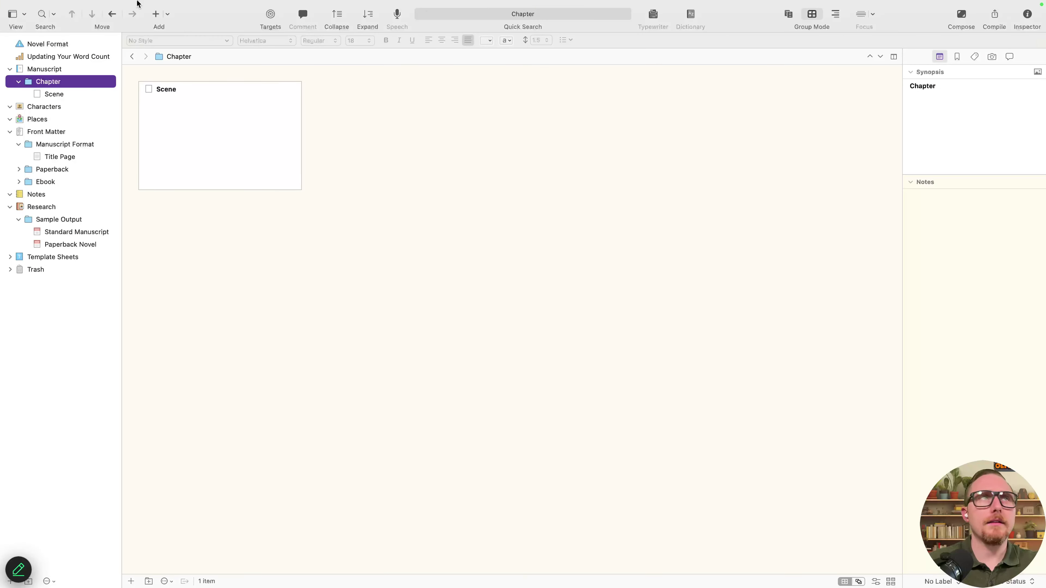
mouse_move(137, 2)
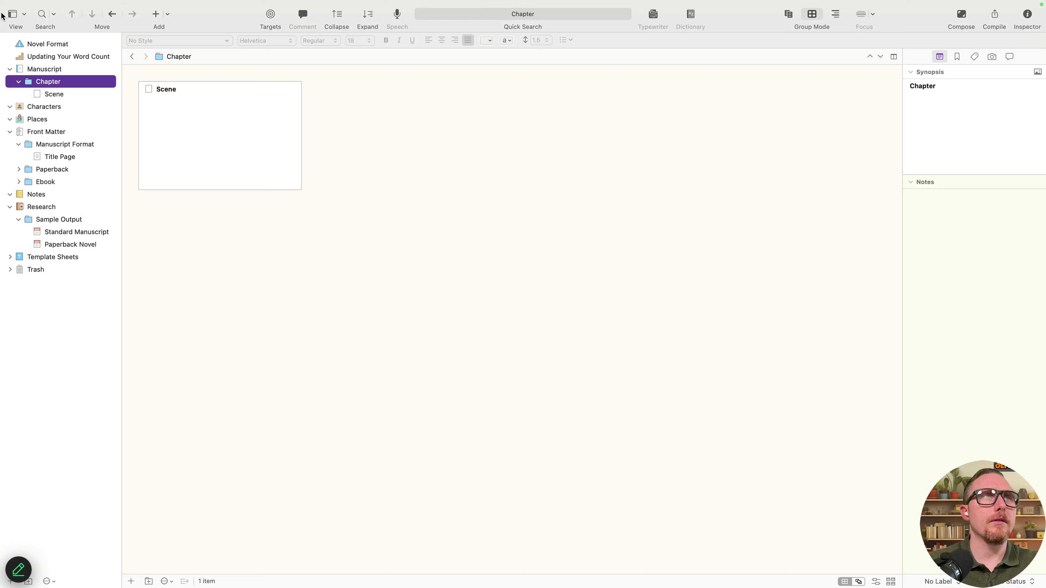
left_click(29, 21)
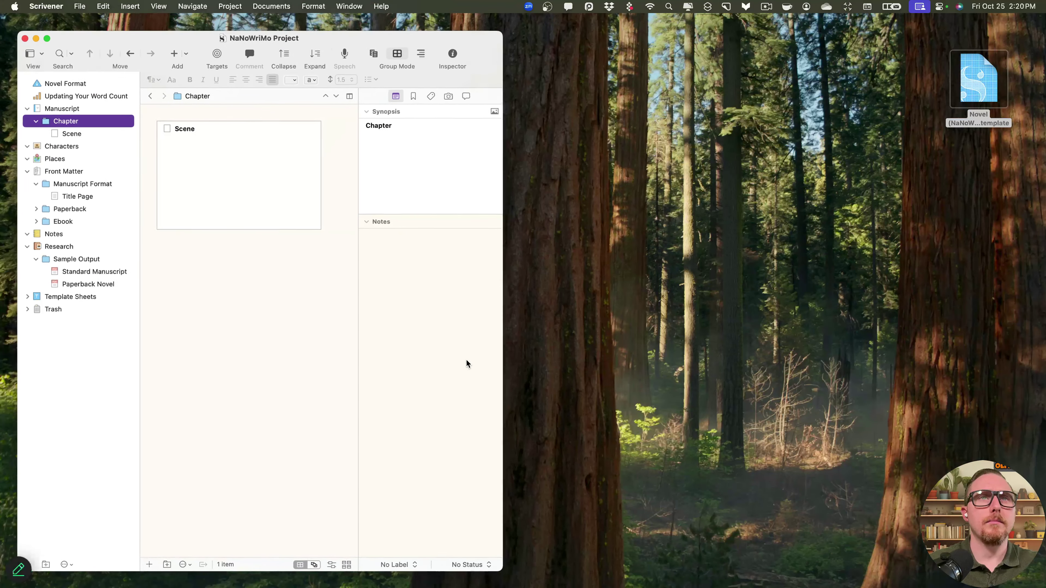
left_click_drag(324, 38, 553, 40)
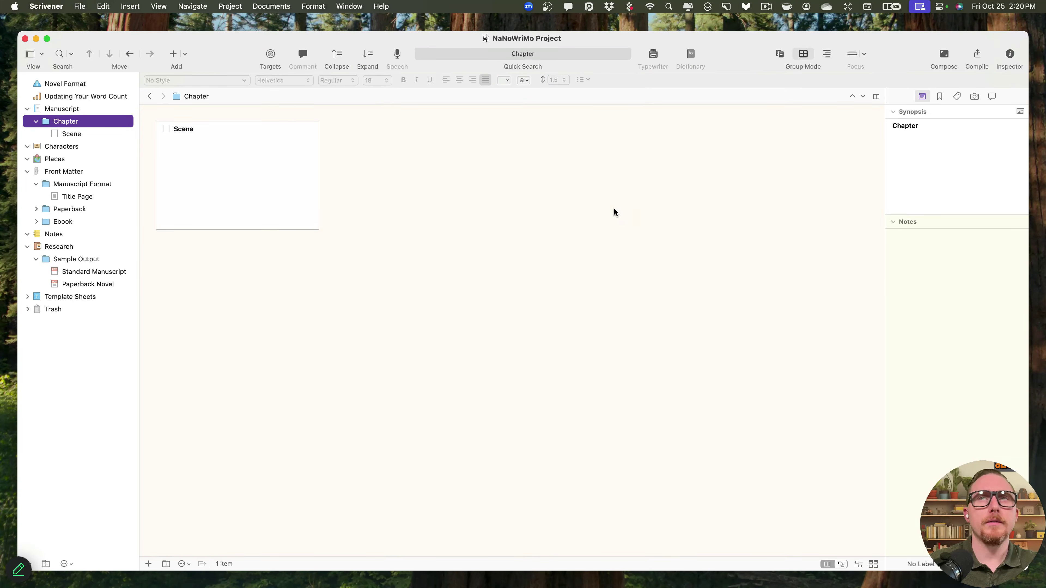
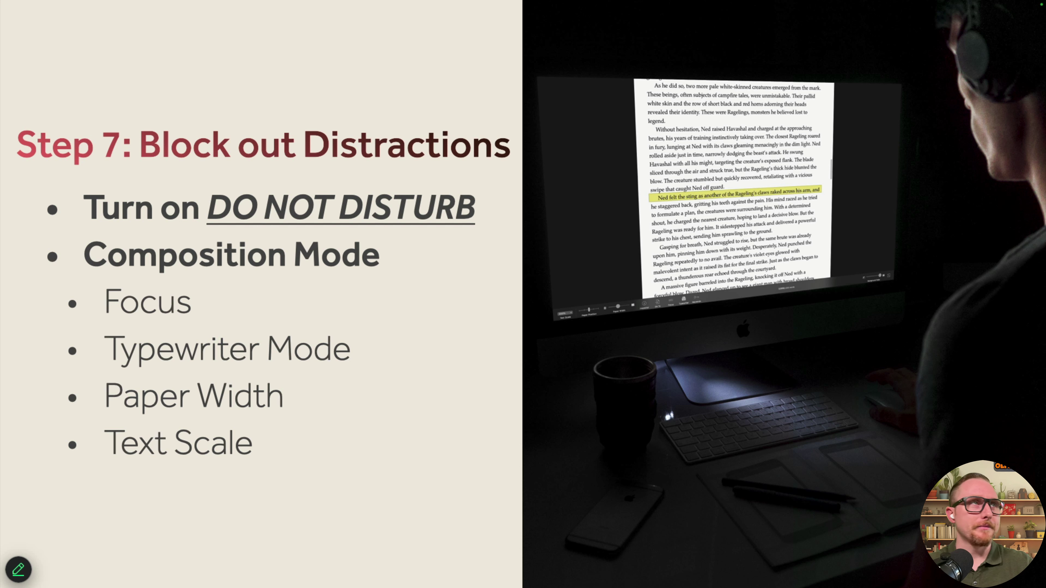
End the slideshow, switch to Scrivener, and show the recent project NaNoWriMo full screen
key("Escape")
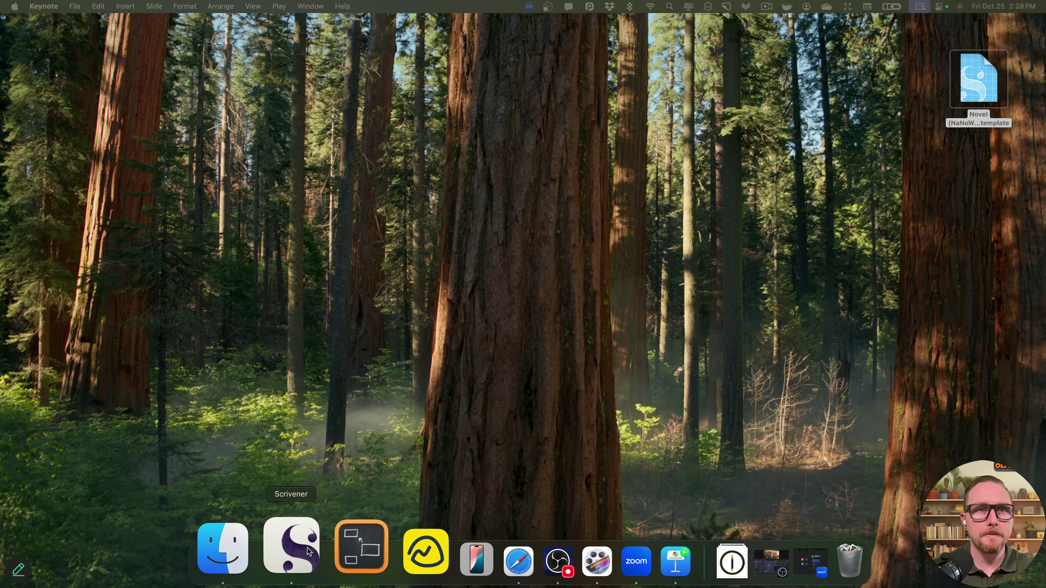
left_click(308, 551)
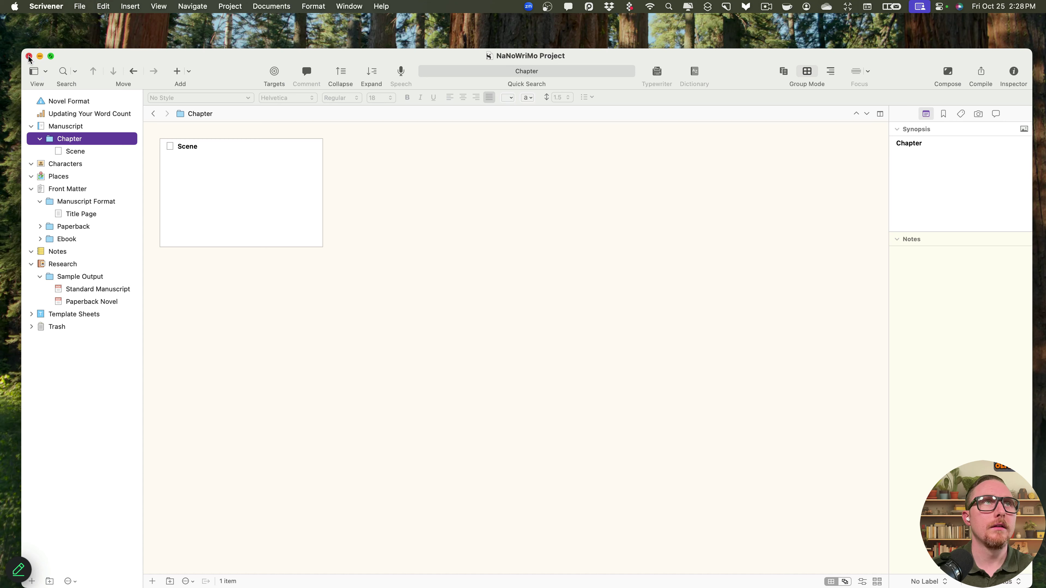
left_click(79, 6)
mouse_move(125, 47)
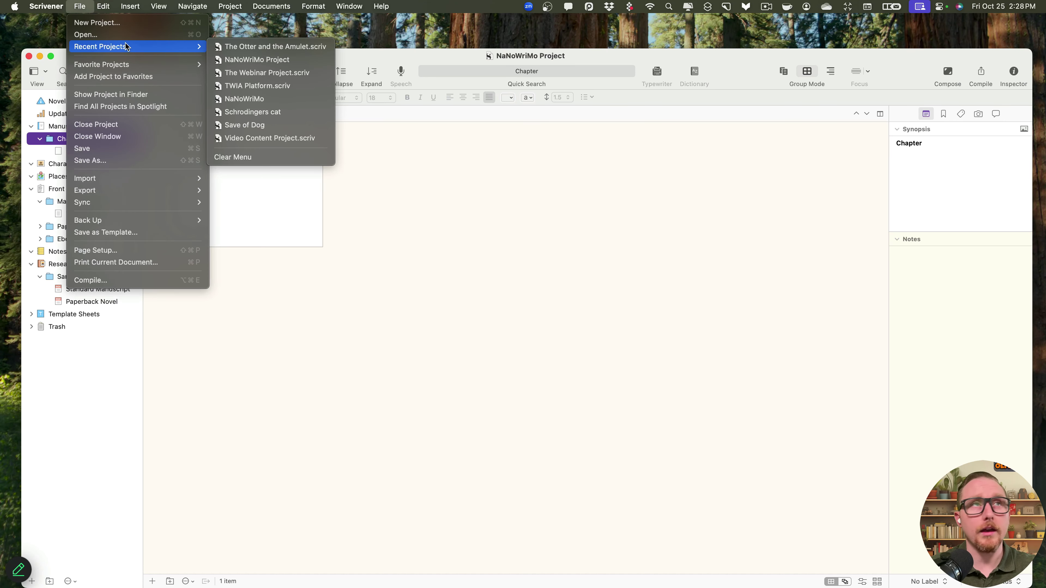
left_click(275, 103)
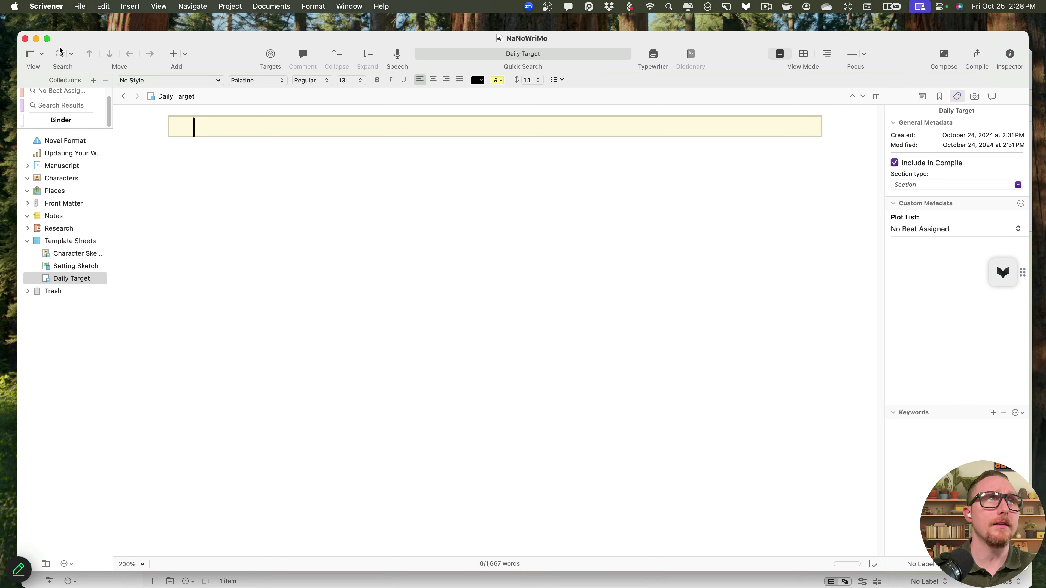
key("ctrl+super+f")
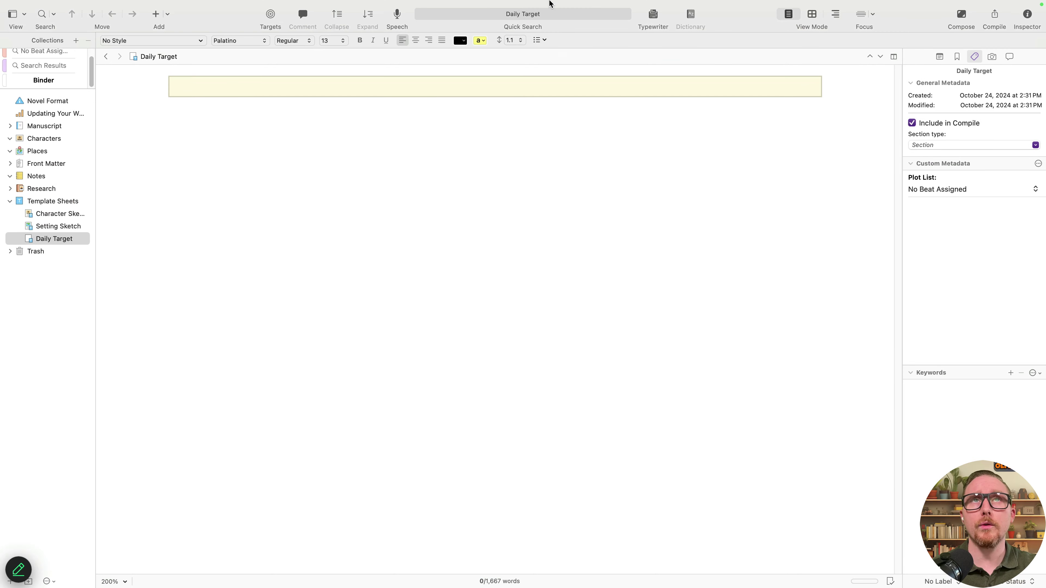
left_click(535, 20, "super")
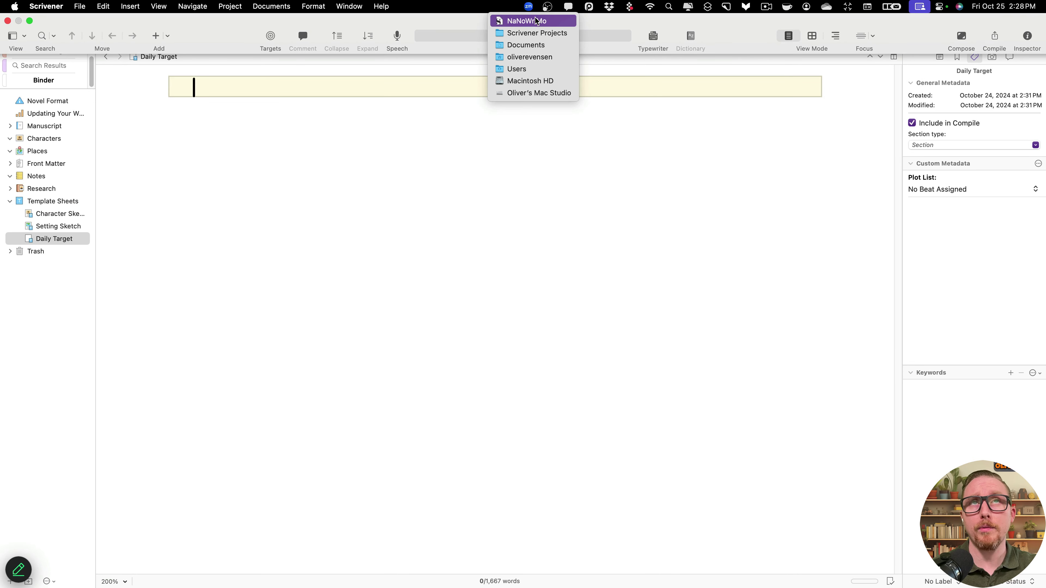
left_click(591, 204)
Examine the Plot List beat choices for the Daily Target sheet and enlarge the Collections list above the binder
left_click(947, 190)
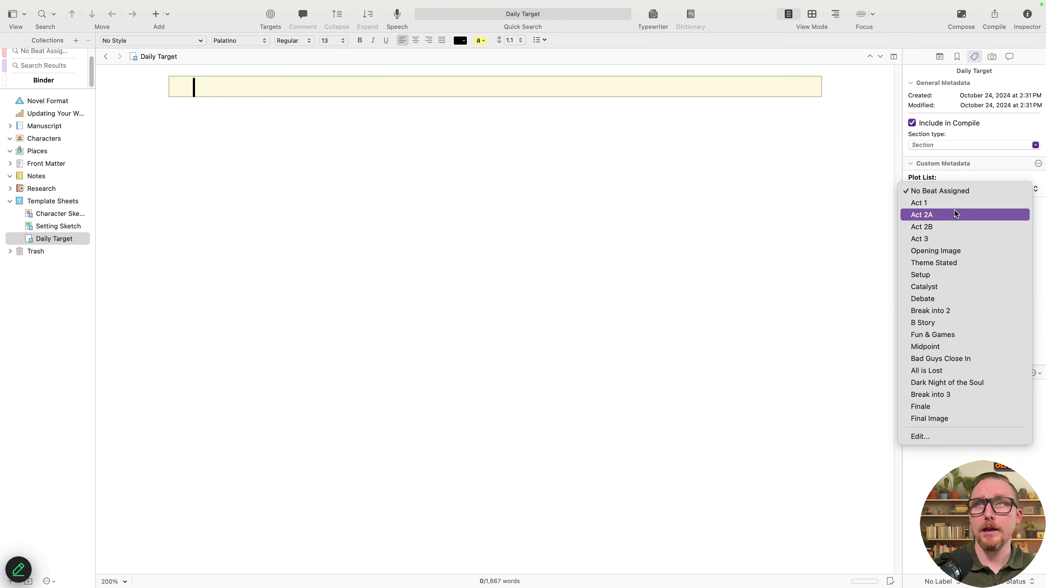
key("Escape")
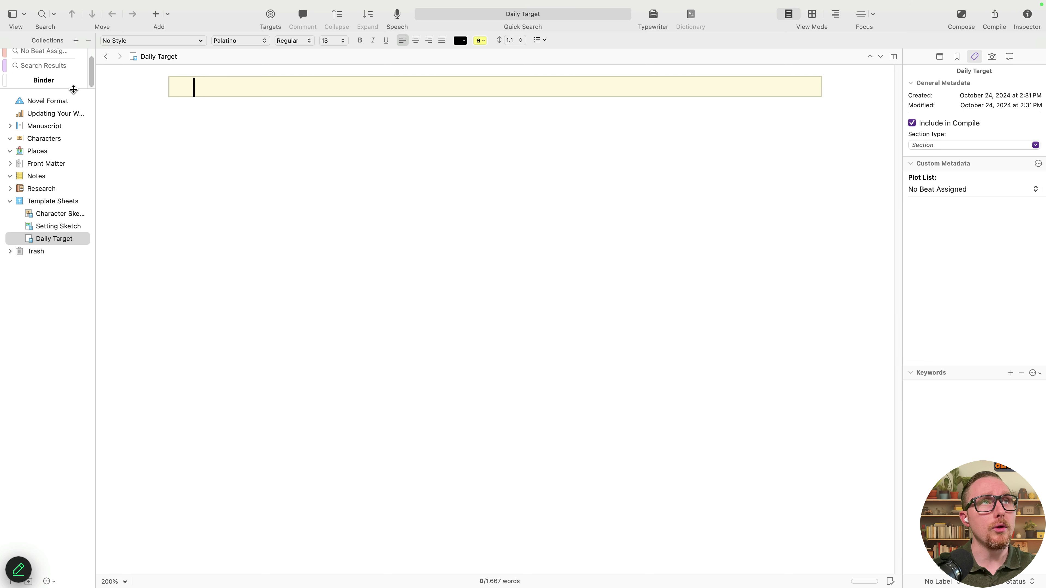
left_click_drag(73, 89, 73, 126)
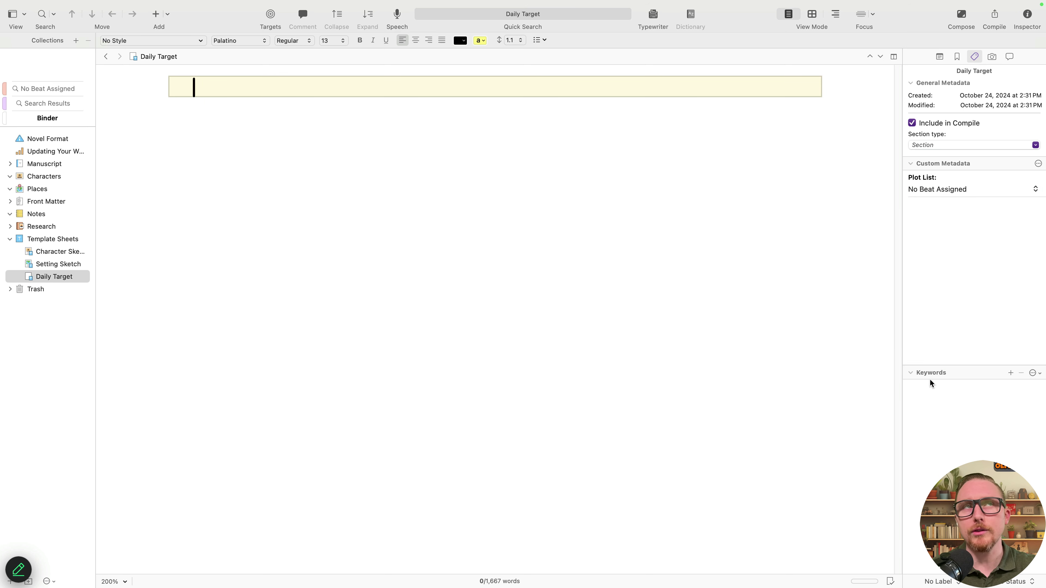
left_click(955, 189)
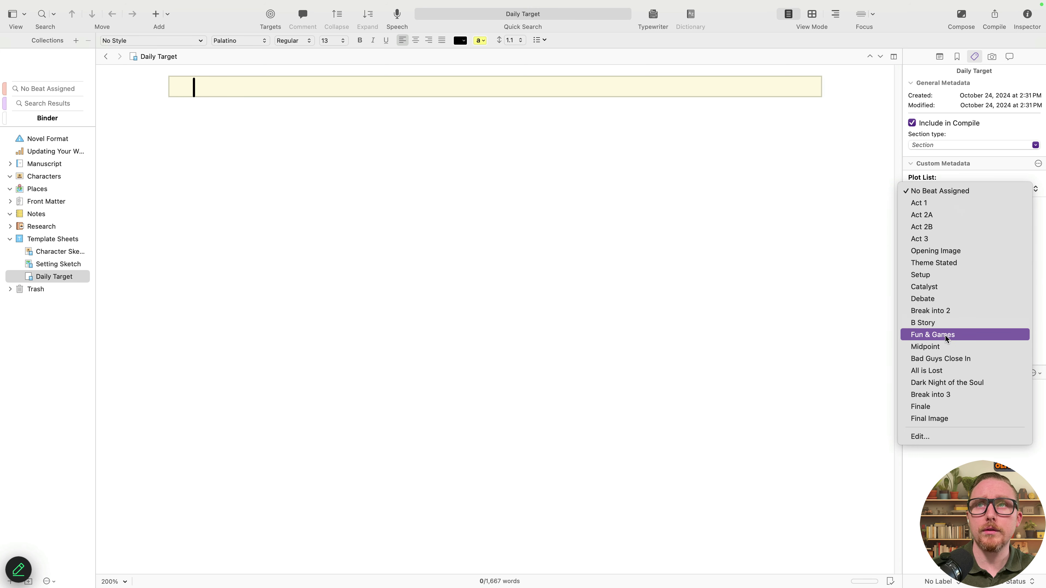
left_click(697, 296)
scroll(51, 124, "down", 2)
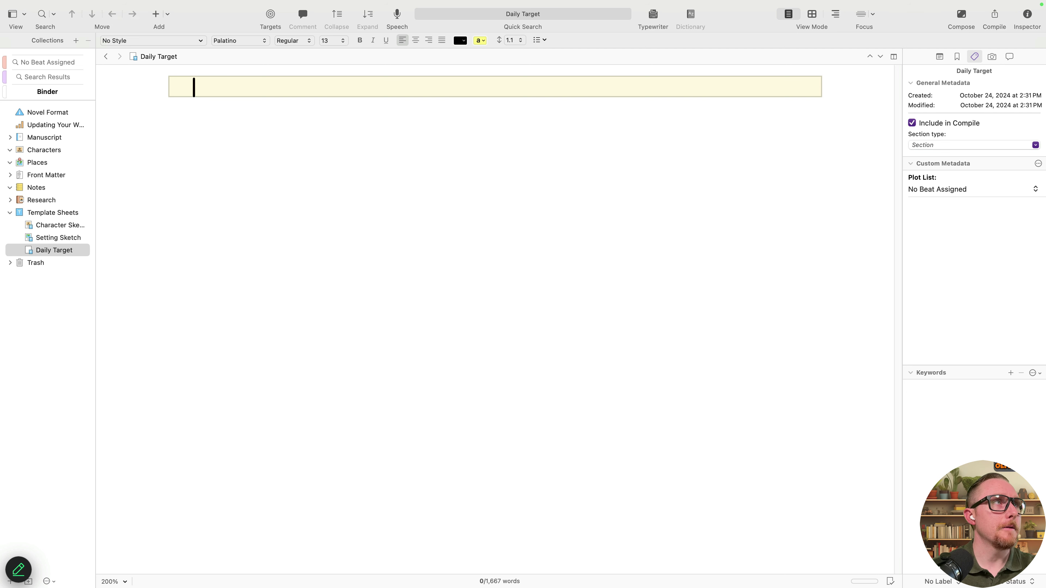
Examine the Character Sketch, Setting Sketch and Daily Target documents in the Template Sheets folder
left_click(66, 218)
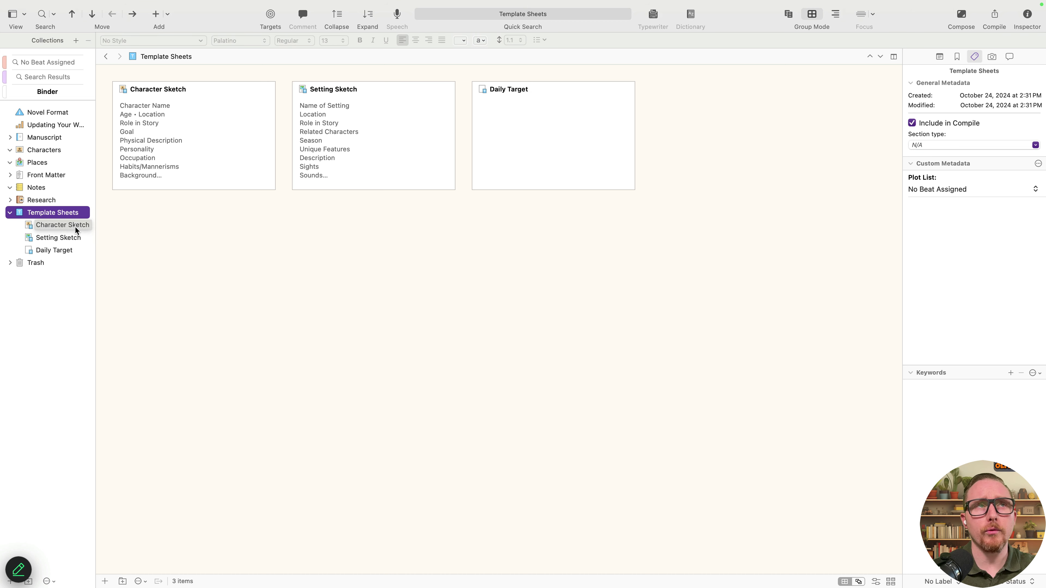
left_click(75, 226)
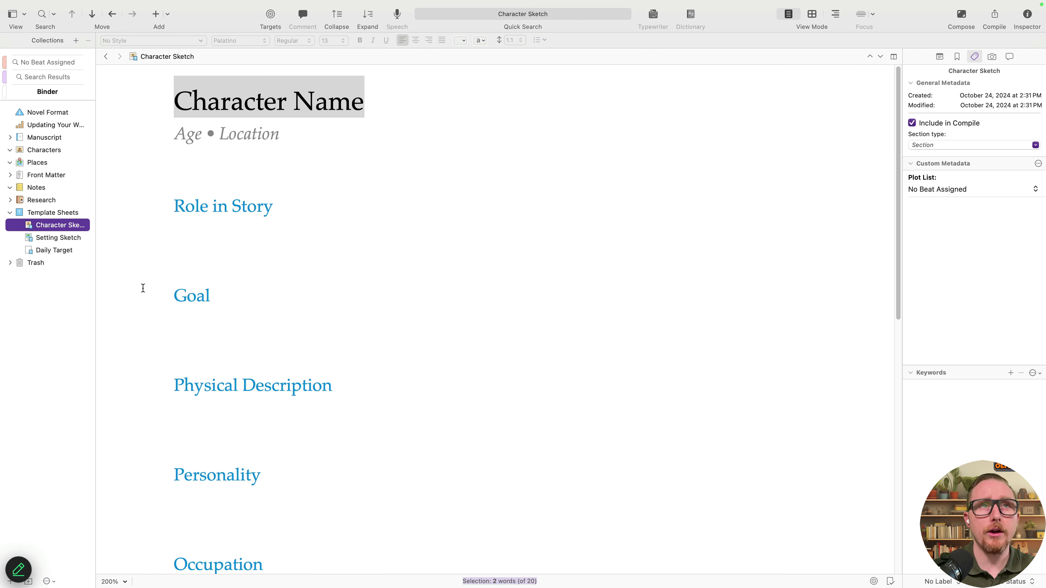
scroll(277, 344, "down", 10)
scroll(277, 344, "up", 10)
left_click(74, 238)
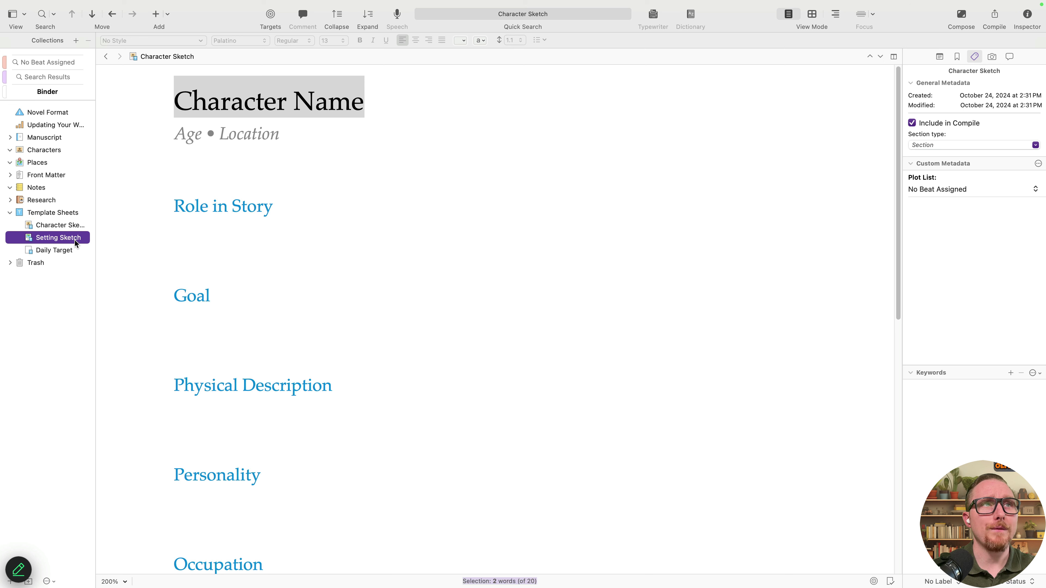
left_click(37, 250)
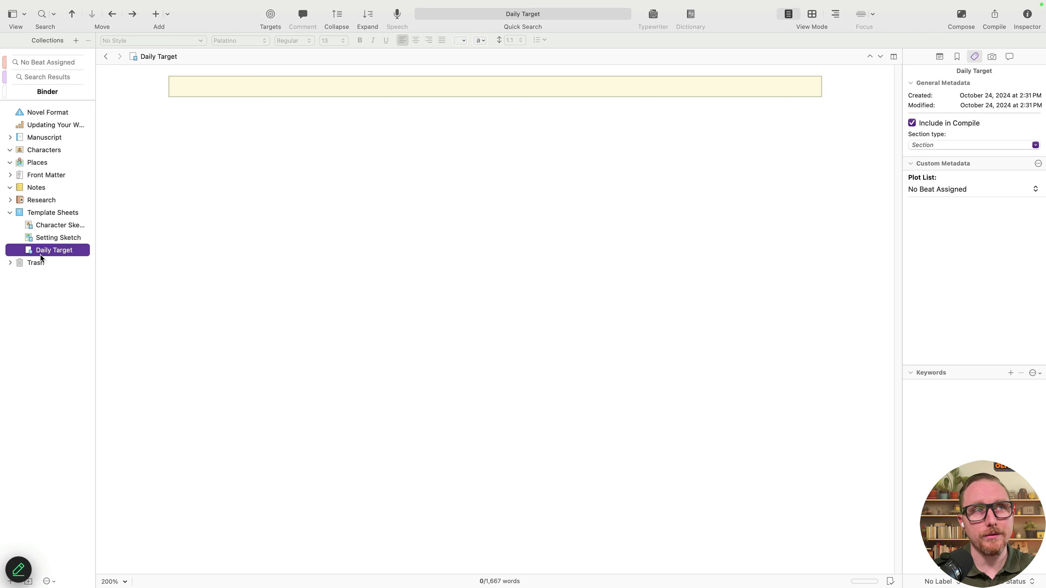
left_click(69, 237)
left_click(66, 225)
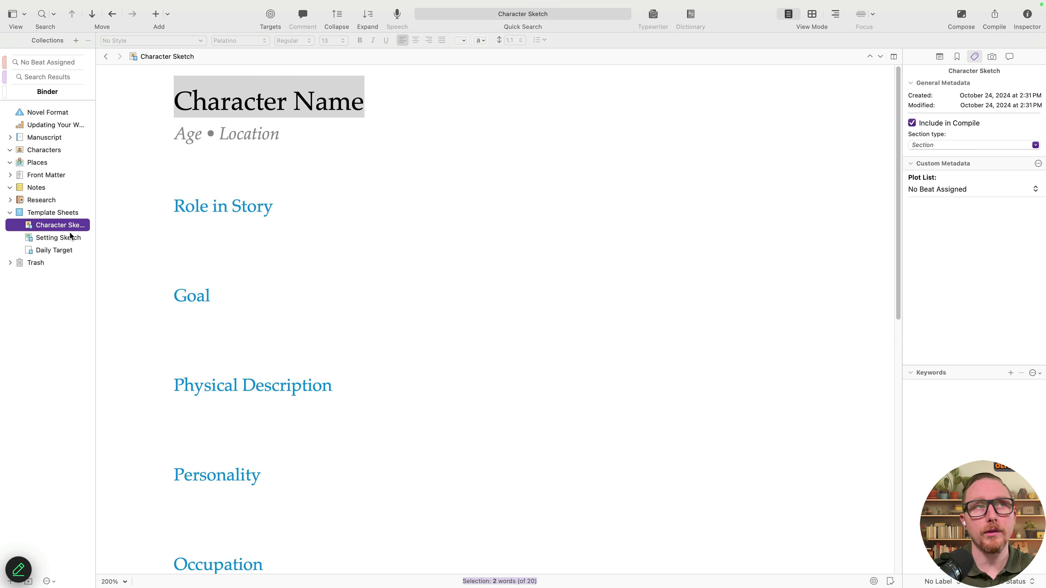
left_click(70, 237)
left_click(73, 225)
left_click(70, 238)
left_click(71, 251)
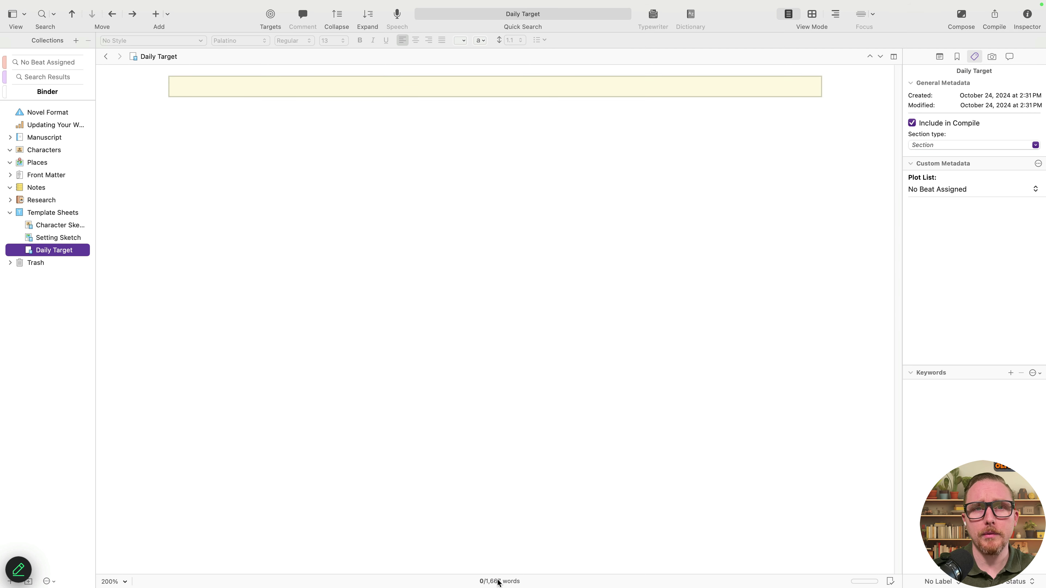
Open the Daily Target document's target settings and set the minimum target to 1,667 words
mouse_move(500, 583)
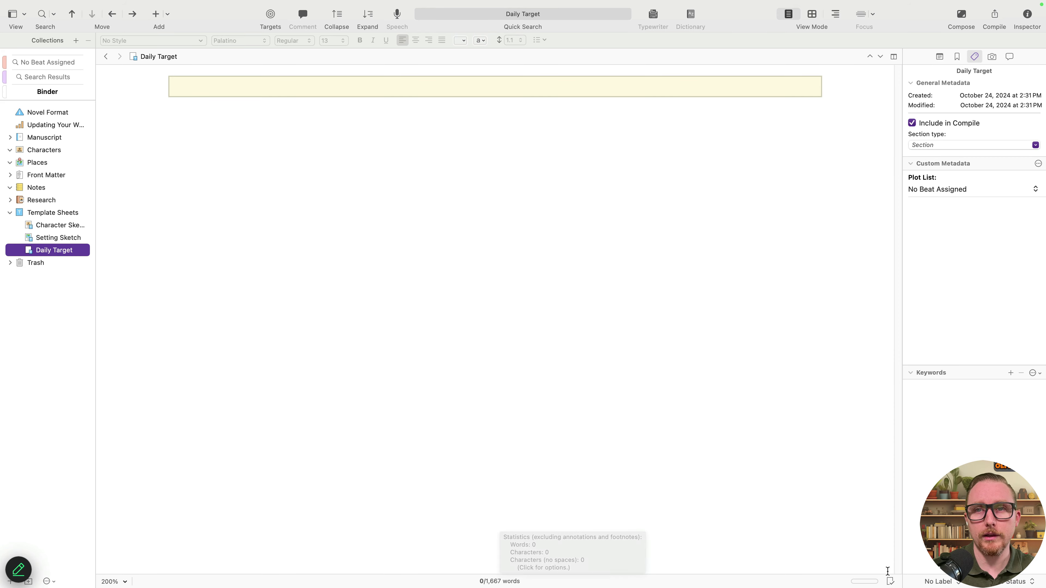
left_click(863, 581)
left_click(589, 287)
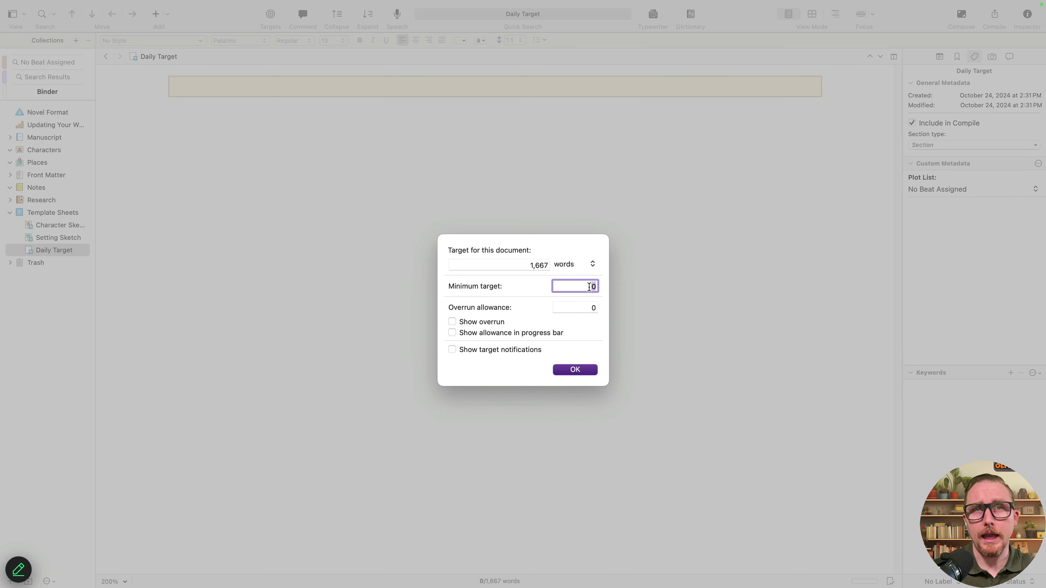
left_click(536, 265)
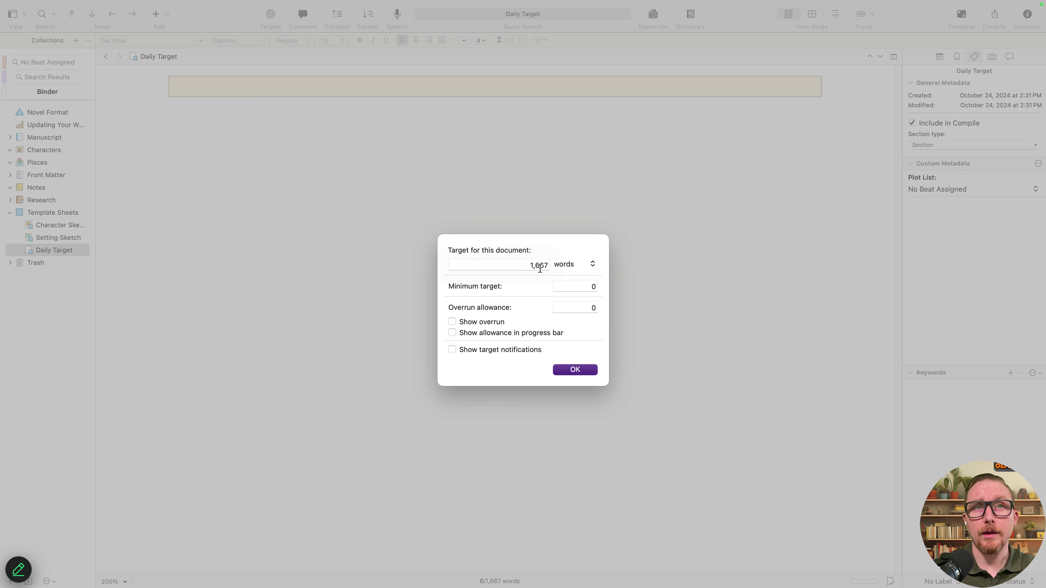
left_click(592, 286)
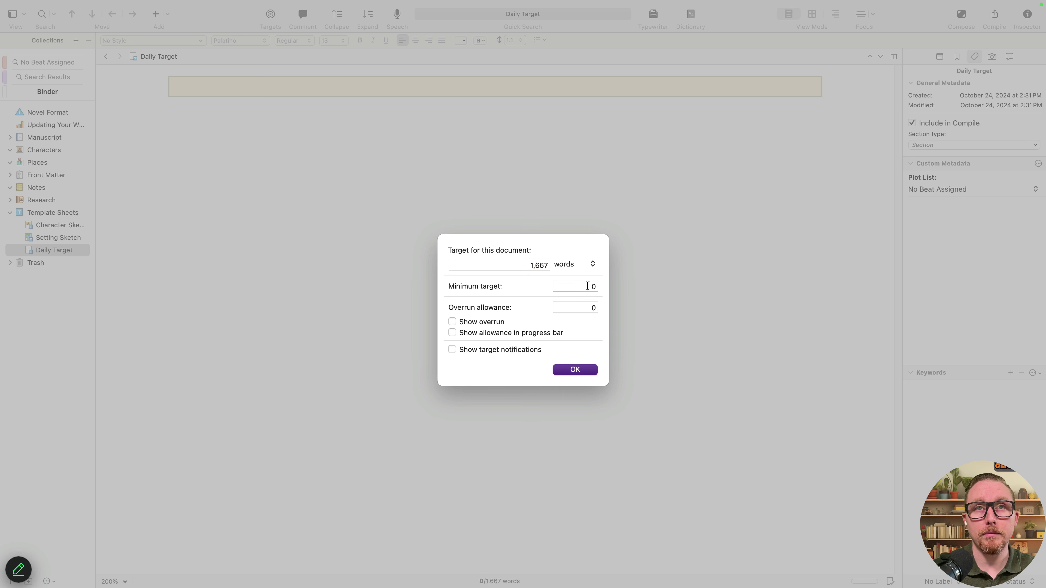
left_click(535, 265)
key("super+c")
left_click(587, 286)
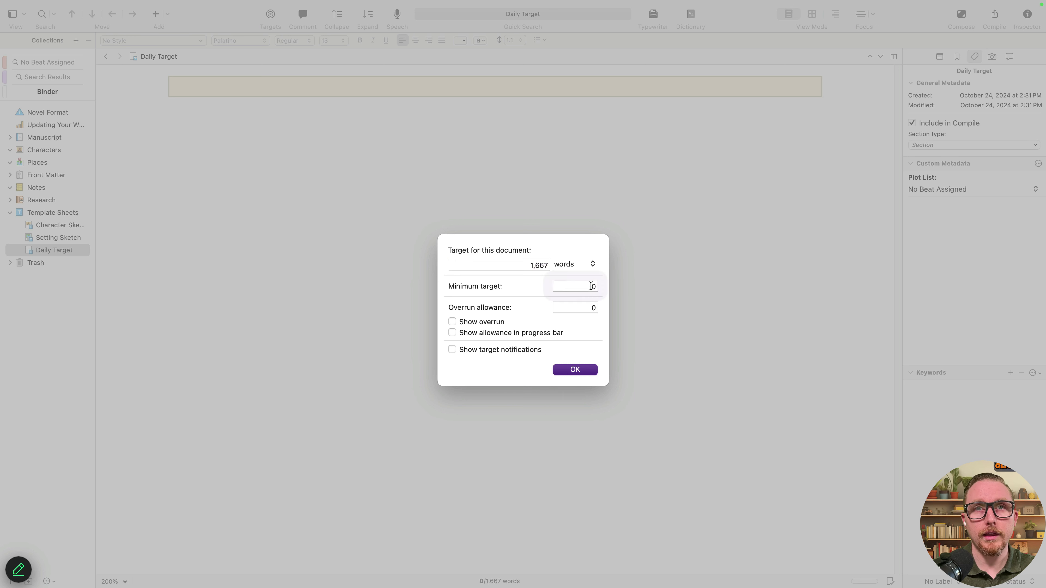
key("super+v")
Set the Daily Target document's target to 1700 words, enable target notifications, and apply the settings
left_click(526, 265)
left_click_drag(526, 265, 581, 266)
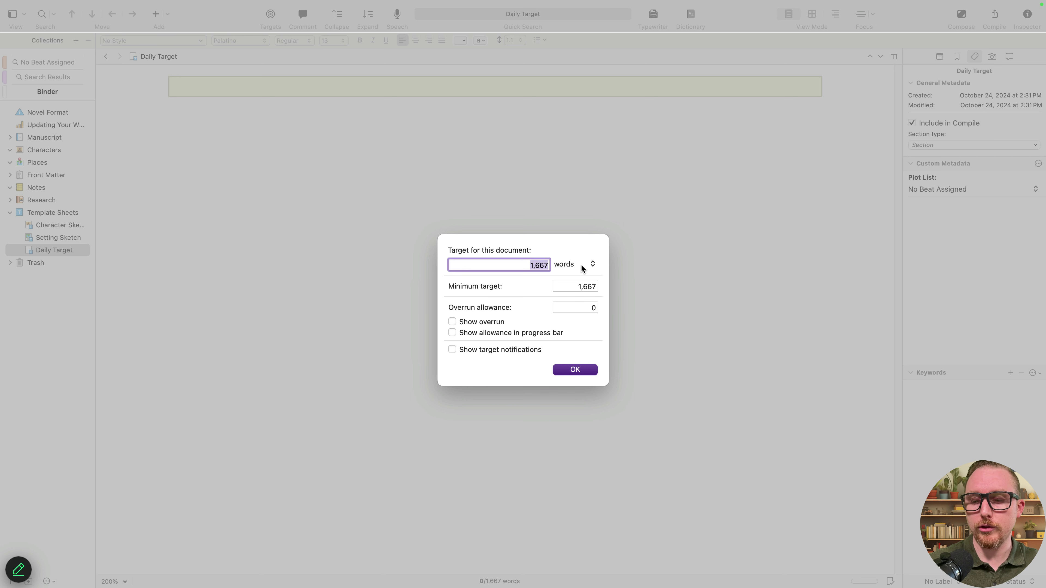
type("1700")
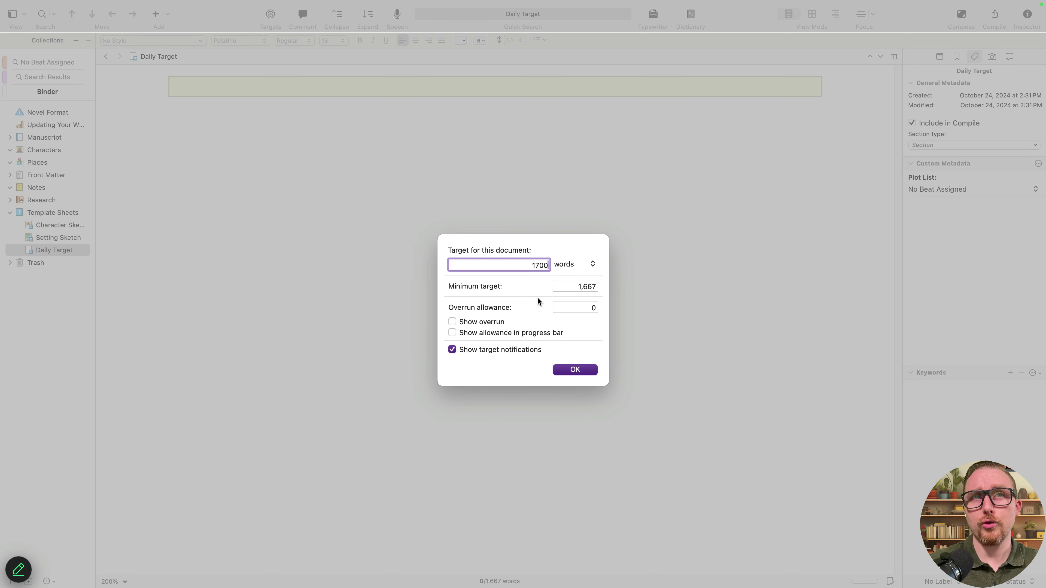
left_click(572, 369)
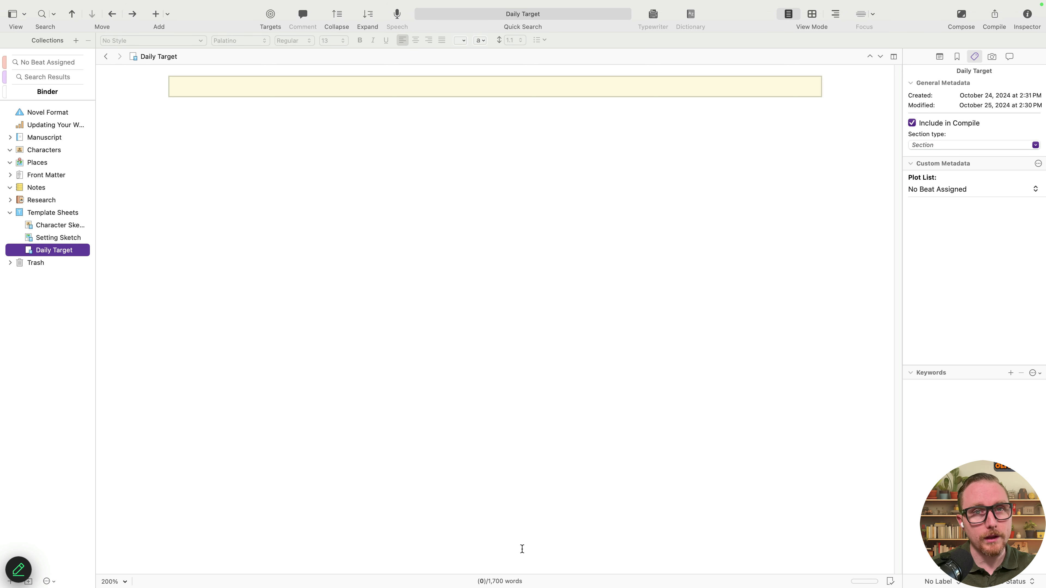
Add a folder named Chapter Template to the Template Sheets, after the Daily Target document
left_click(283, 411)
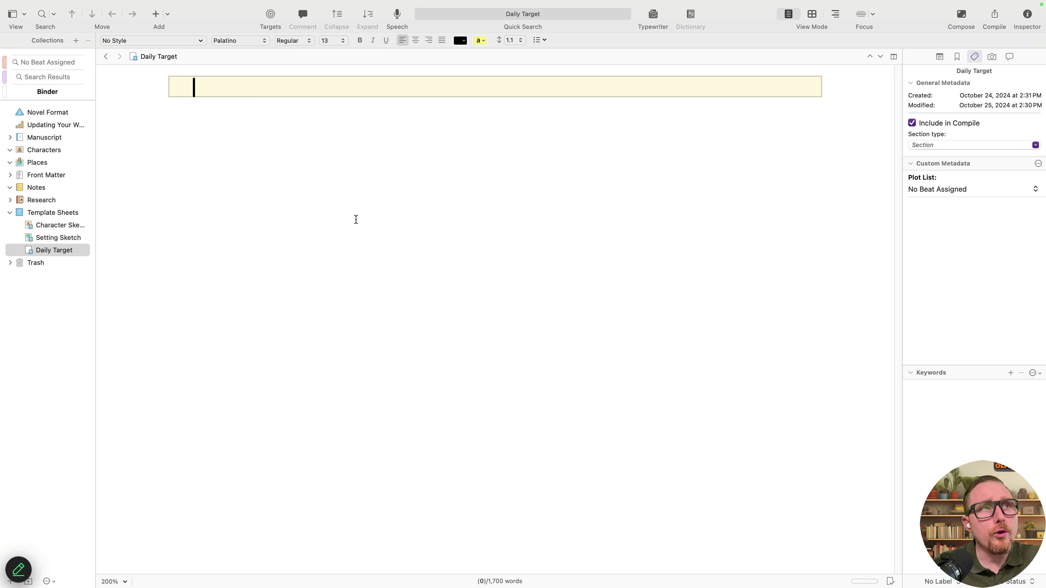
left_click(66, 252)
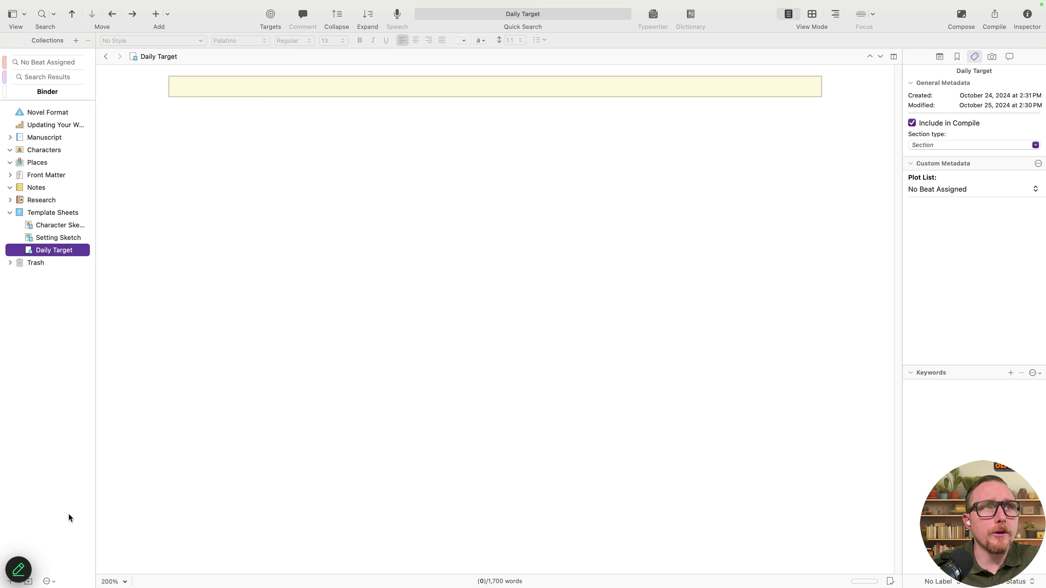
left_click(28, 581)
type("Ch")
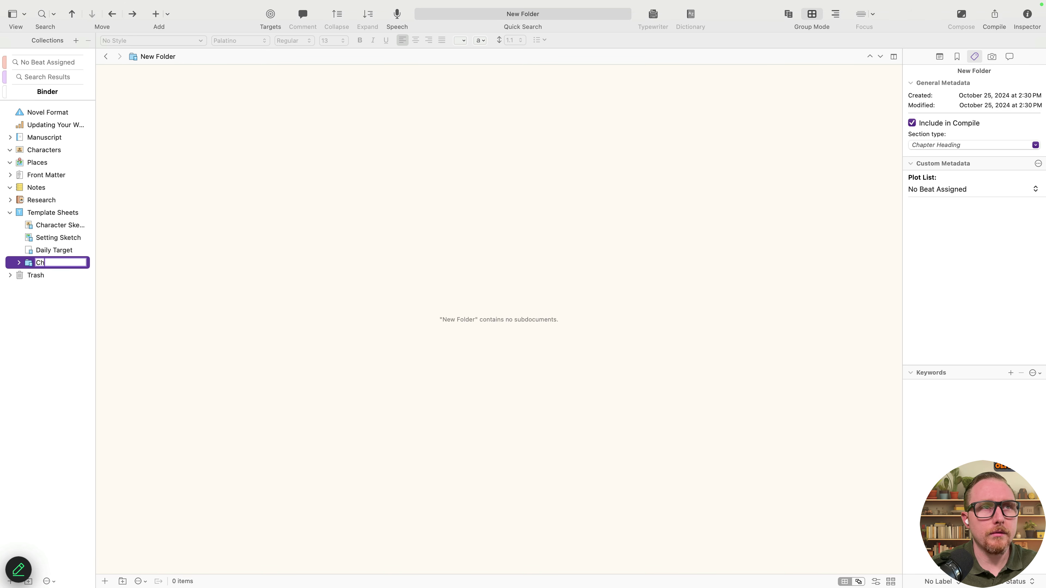
type("apter Template")
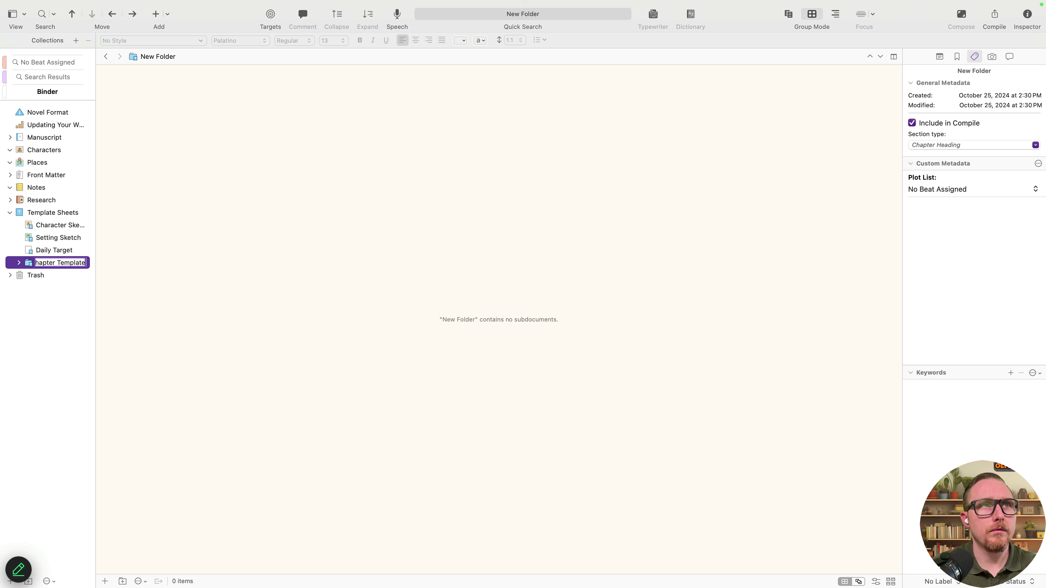
key("Return")
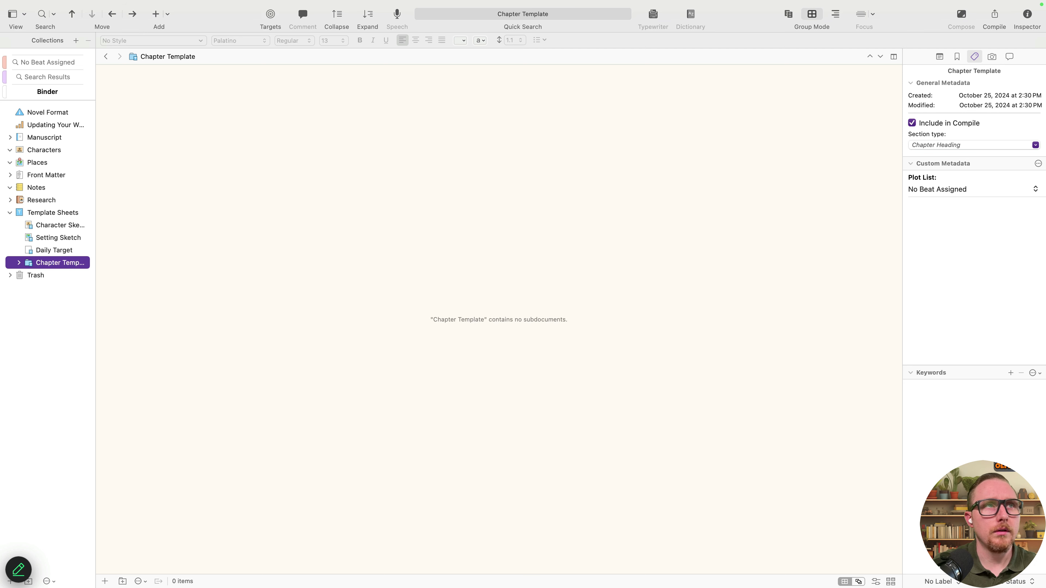
Add a document named Scene Template inside the Chapter Template folder
left_click(9, 581)
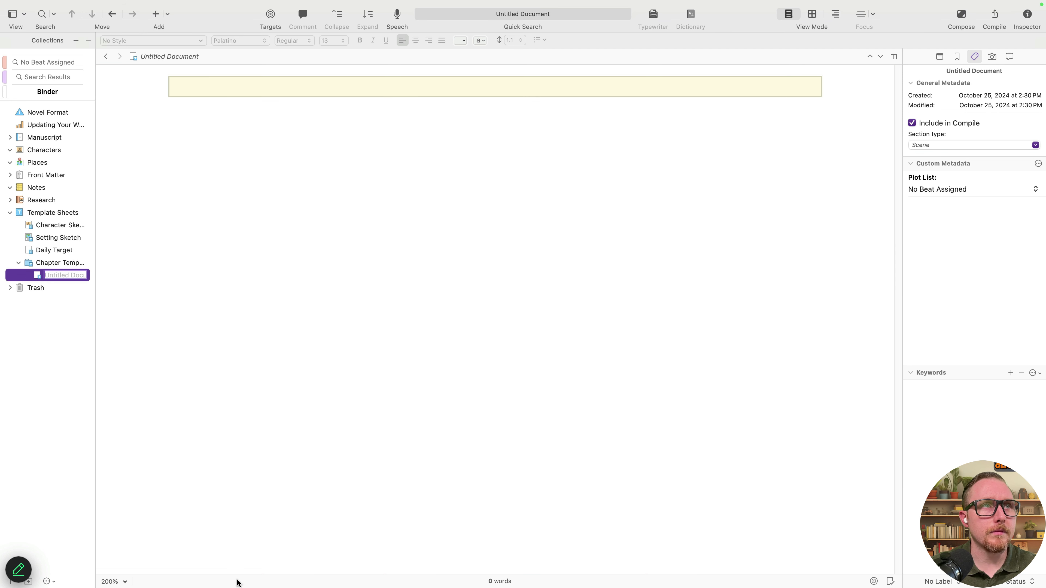
type("SCene Template")
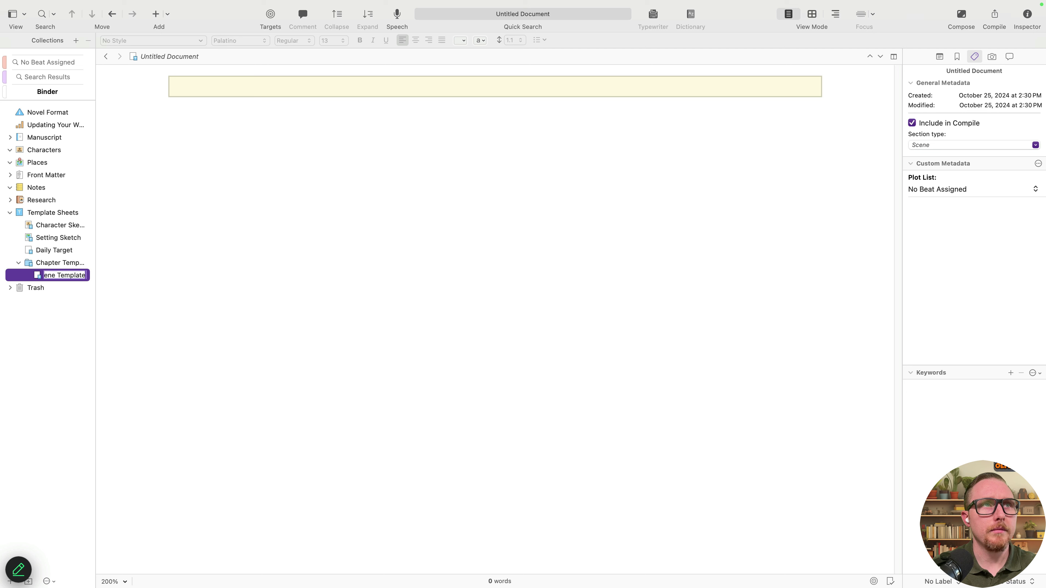
key("Return")
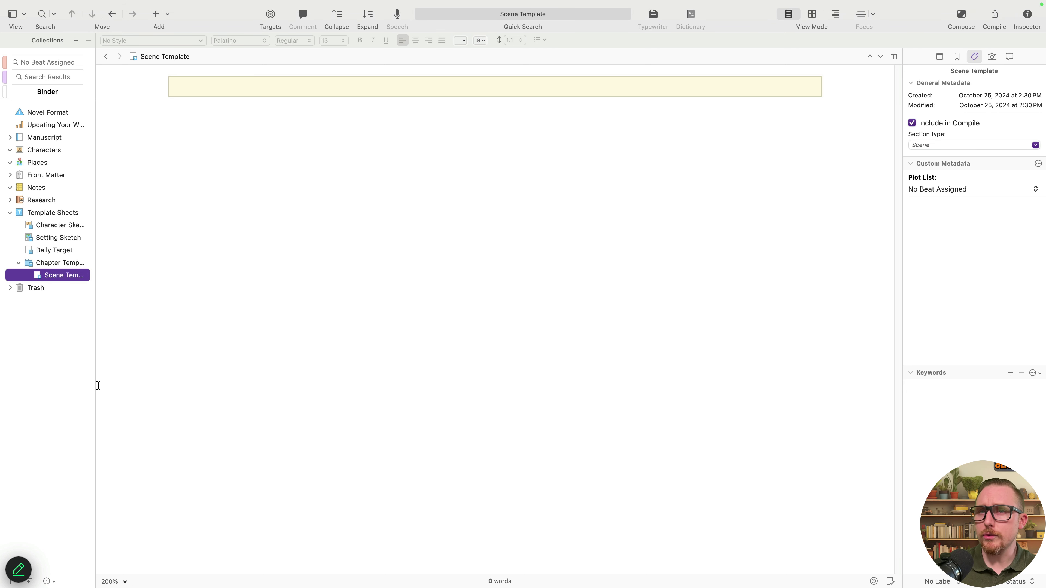
Compare the word targets of the Scene Template and Daily Target documents
left_click(77, 266)
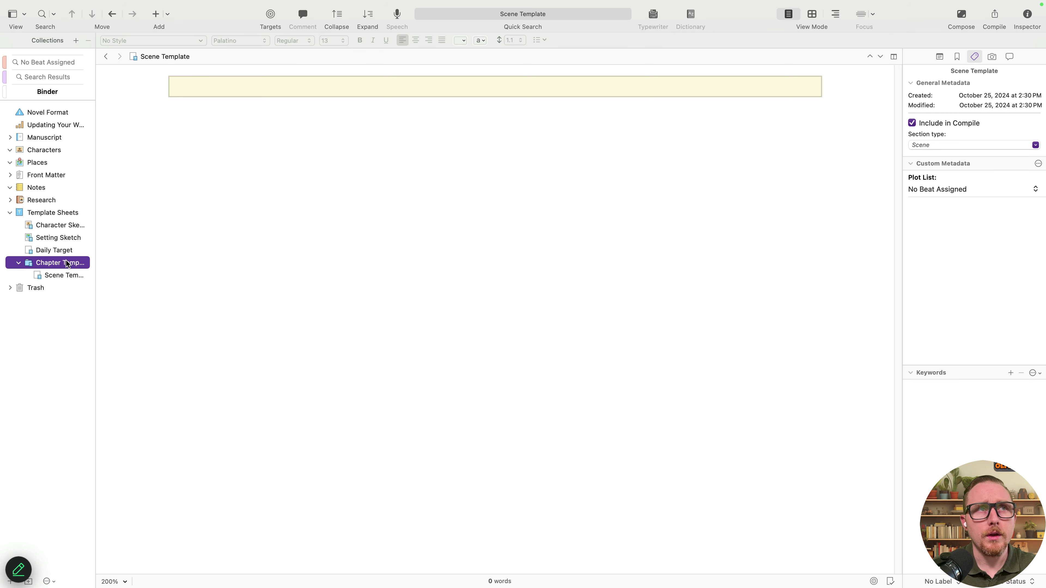
left_click(72, 275)
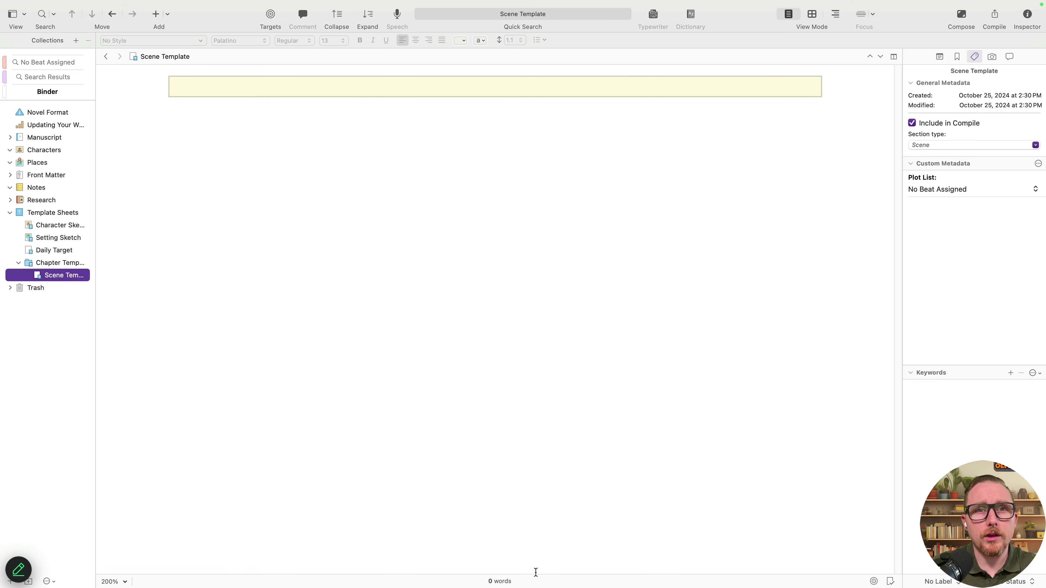
left_click(64, 250)
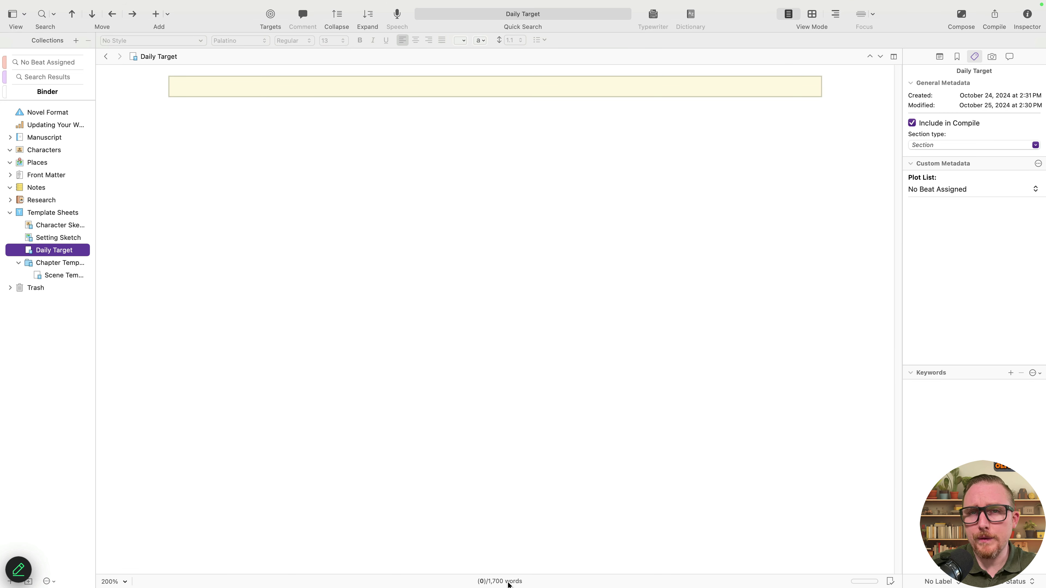
left_click(439, 505)
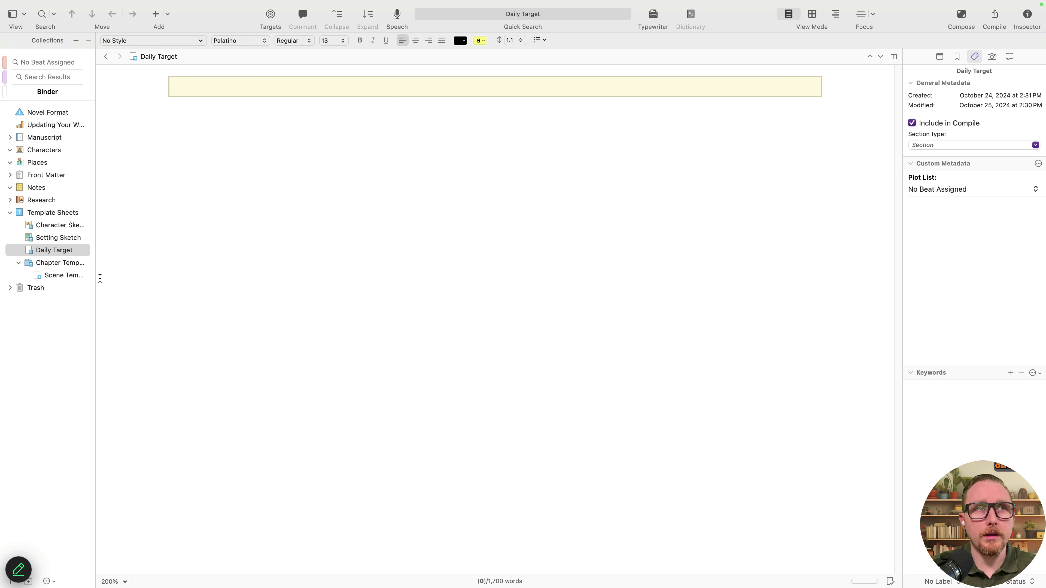
left_click(62, 275)
left_click(296, 370)
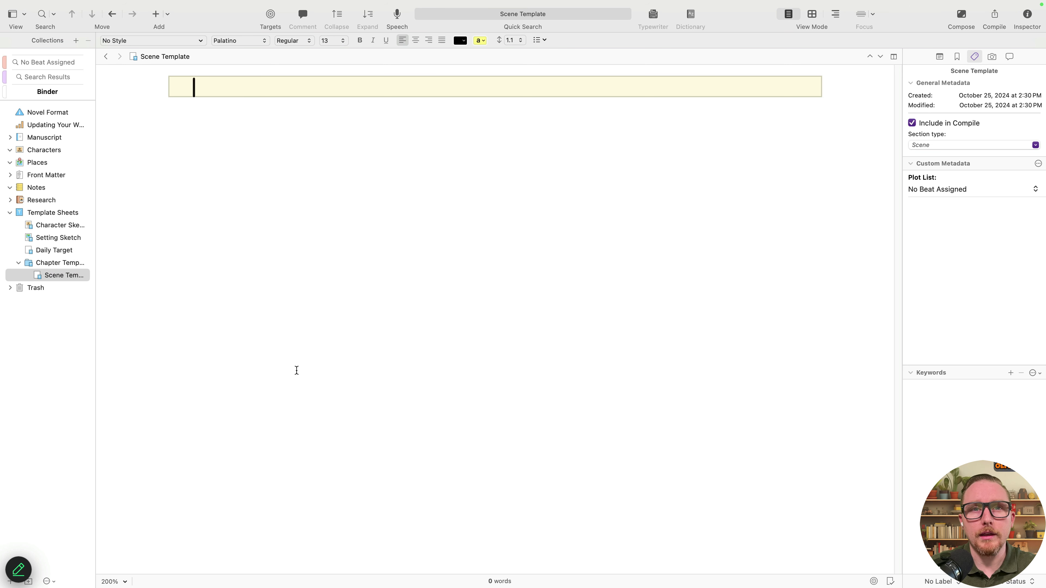
Set the Scene Template's document target to 1,200 words with a minimum target of 750, and recheck the saved settings
left_click(78, 275)
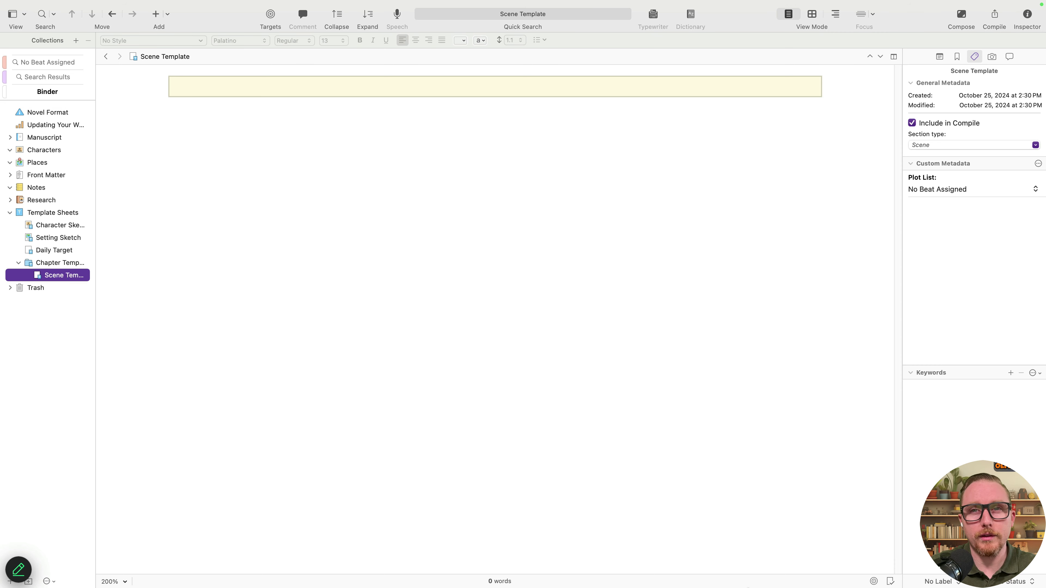
left_click(874, 581)
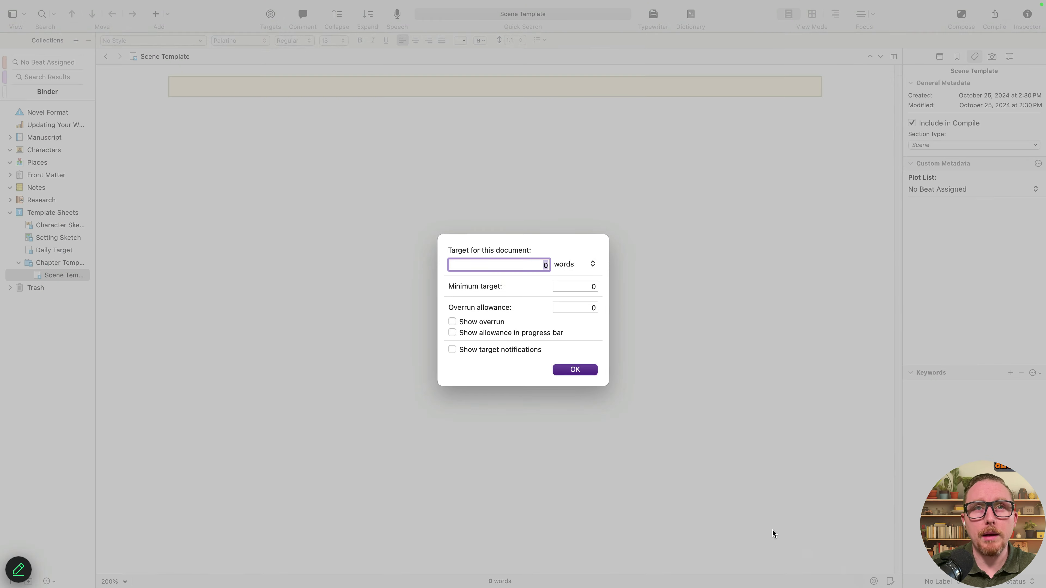
left_click(541, 267)
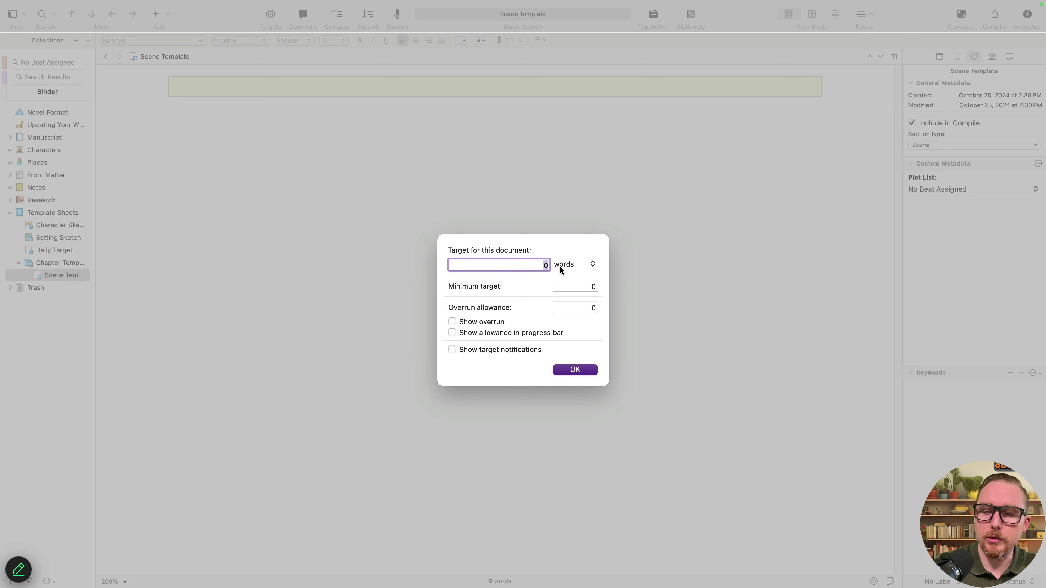
type("1200")
key("Tab")
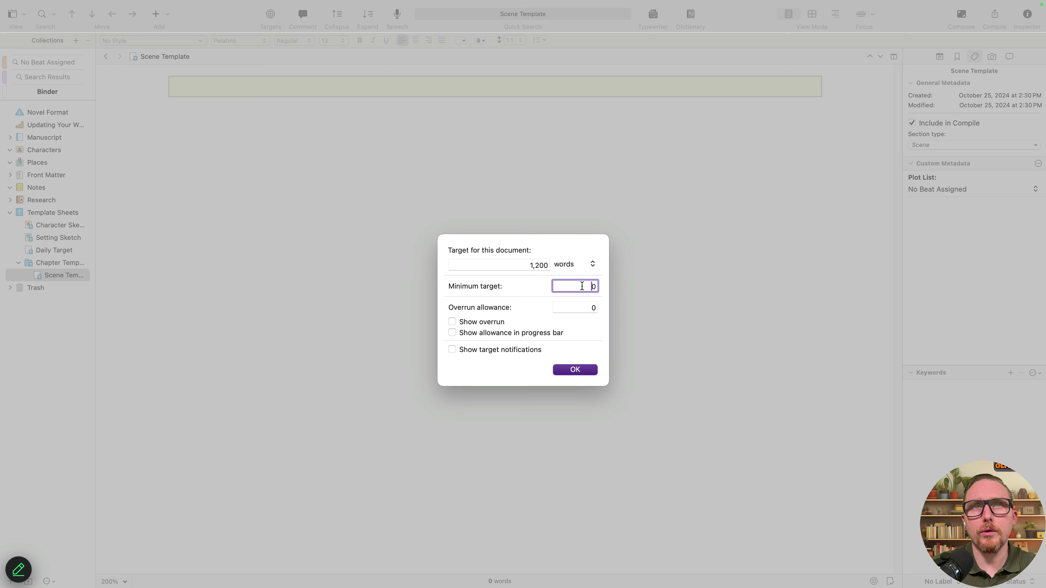
type("750")
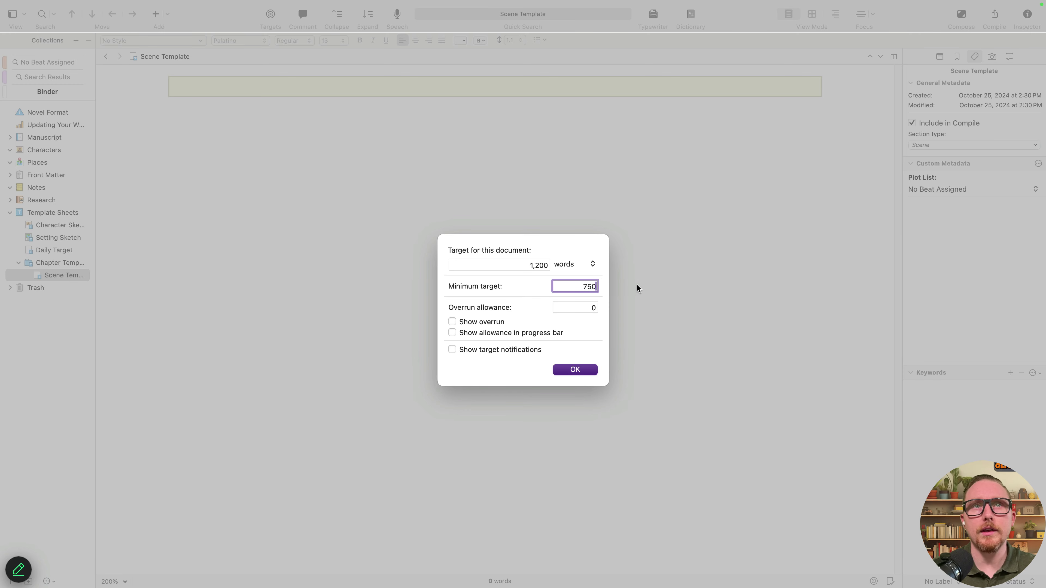
left_click(578, 369)
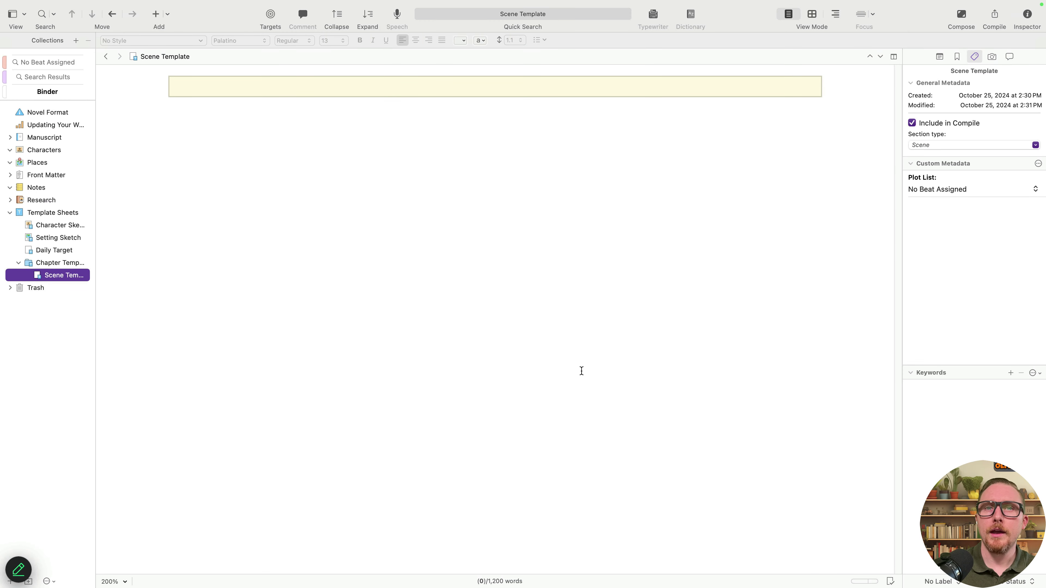
left_click(874, 581)
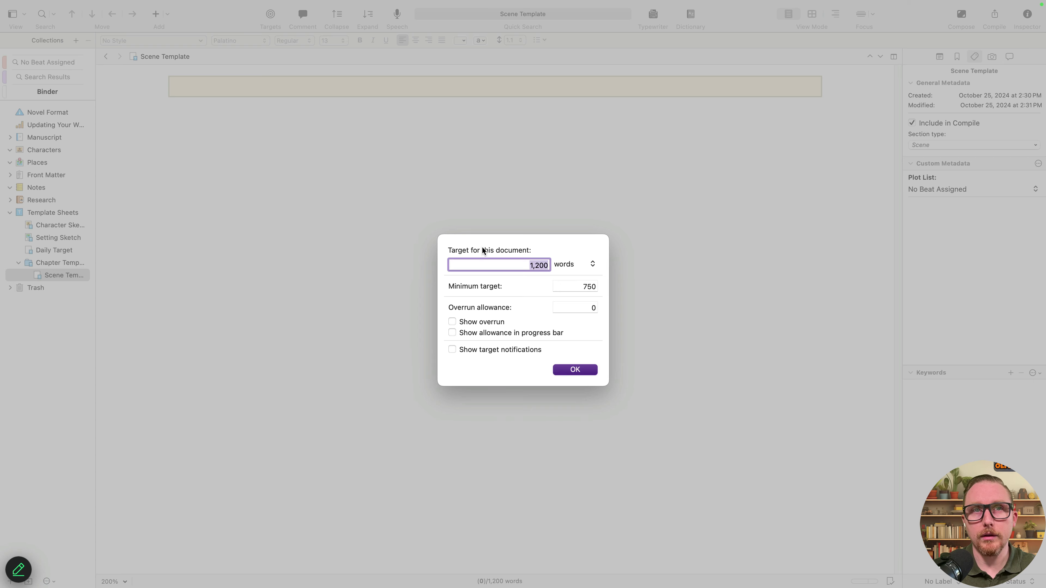
left_click(577, 284)
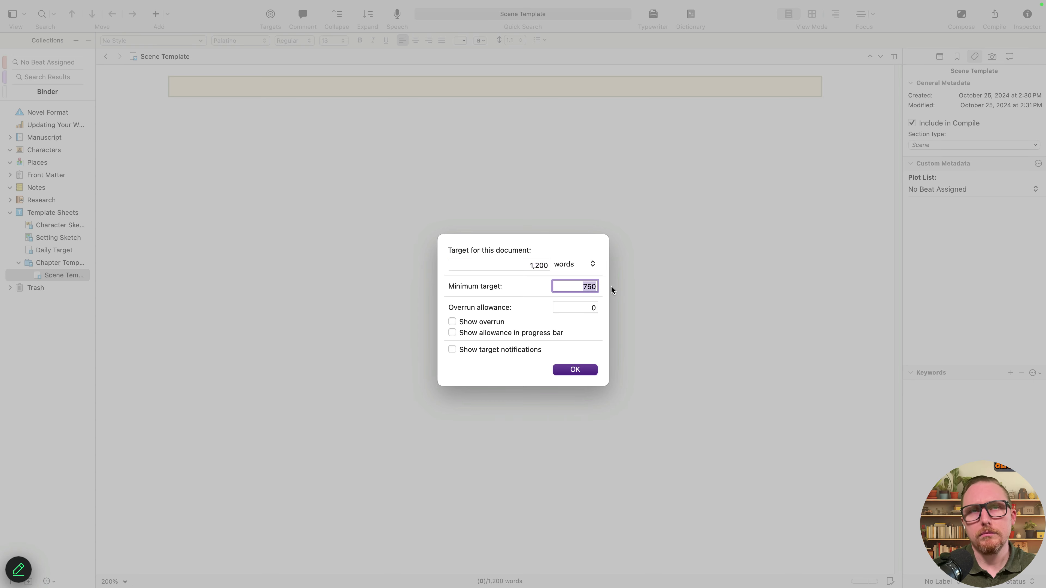
left_click(578, 369)
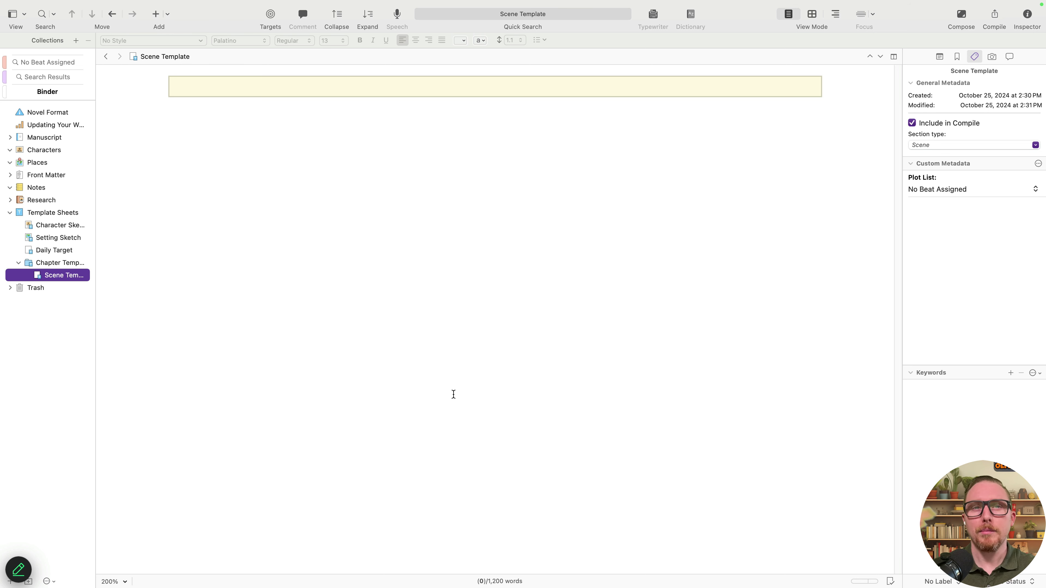
Review the Chapter Template folder and the Daily Target document, collapsing the Chapter Template folder in the binder
left_click(49, 263)
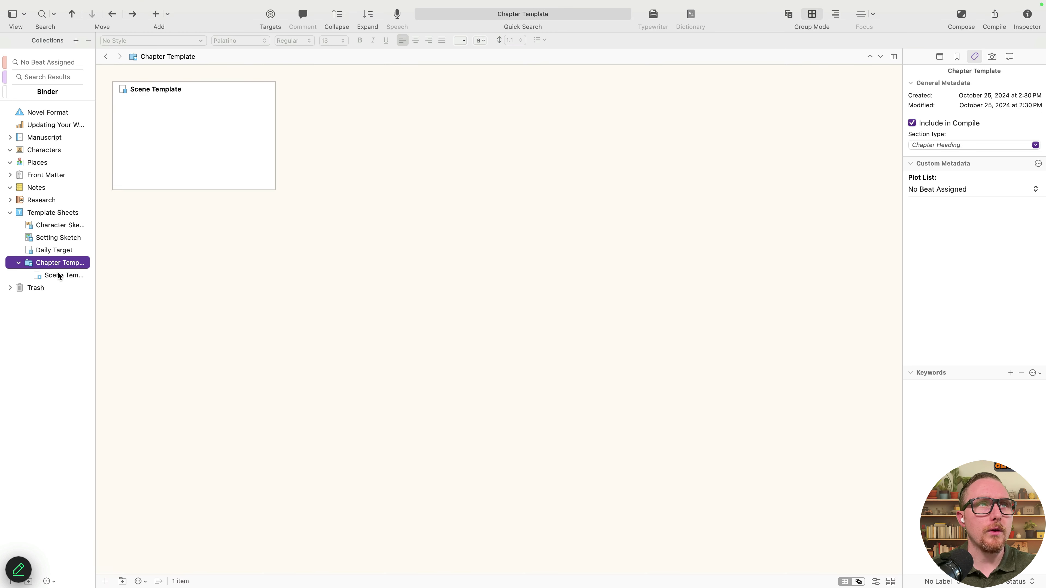
left_click(57, 275)
left_click(18, 263)
left_click(49, 258)
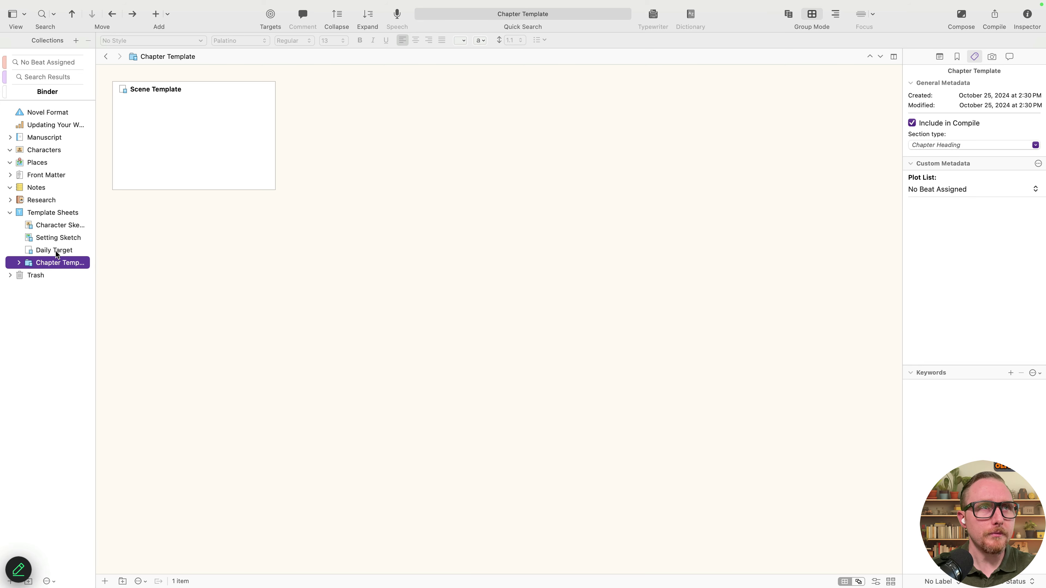
left_click(45, 250)
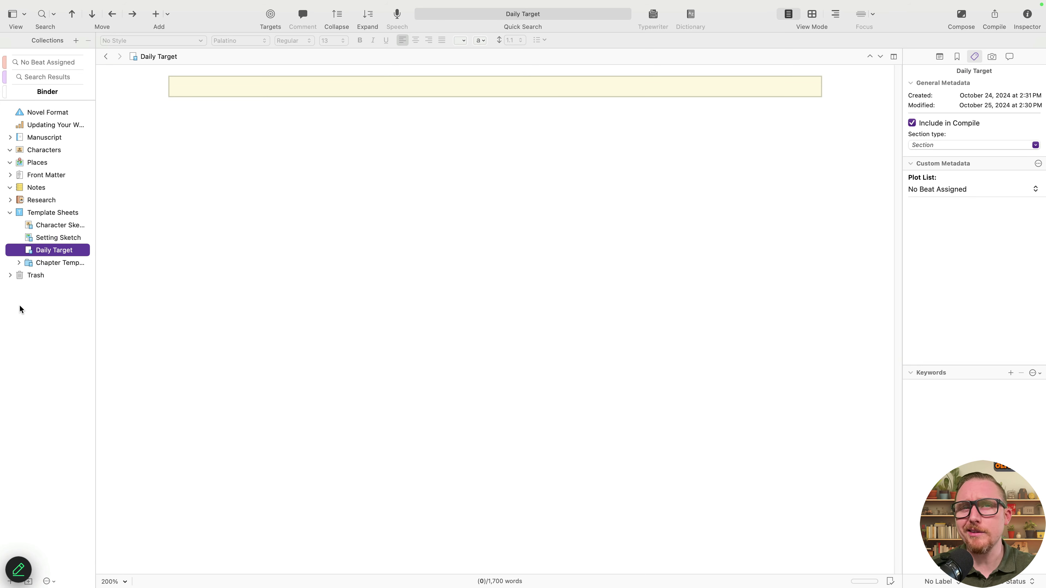
left_click(56, 263)
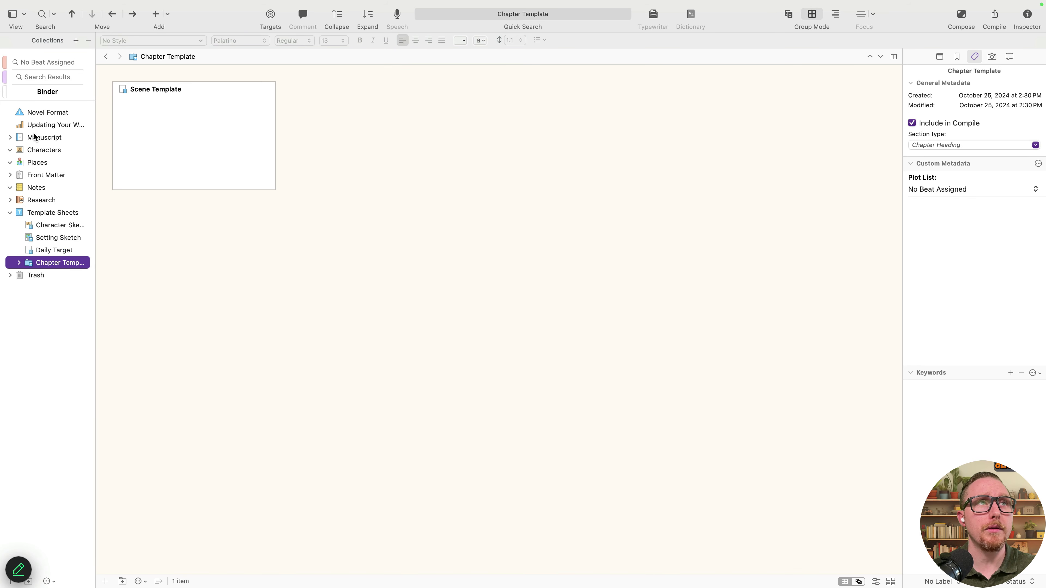
Expand the Manuscript folder and move its existing Chapter folder to the Trash
left_click(34, 137)
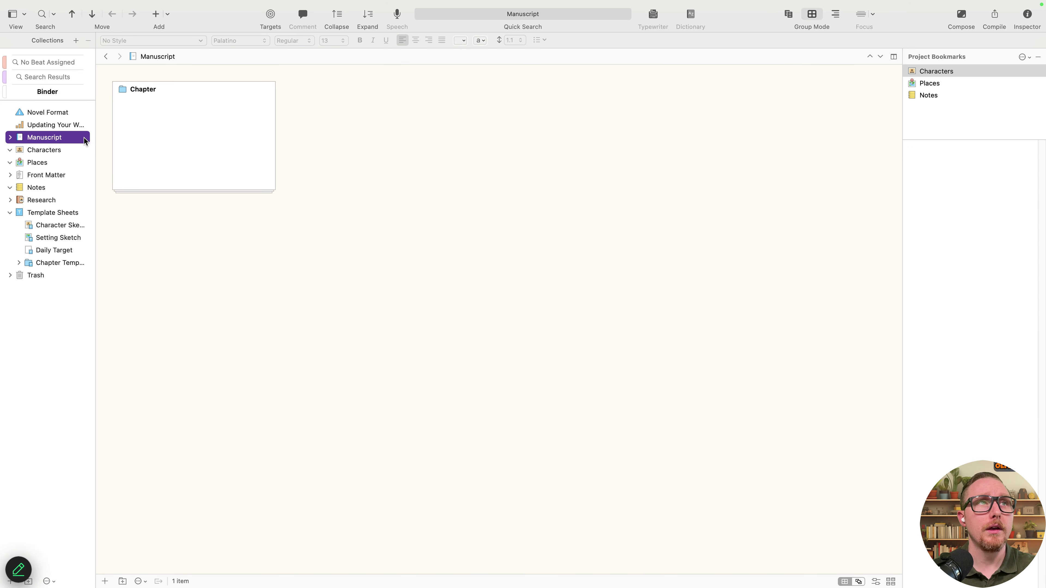
left_click(11, 138)
left_click(58, 152)
right_click(71, 154)
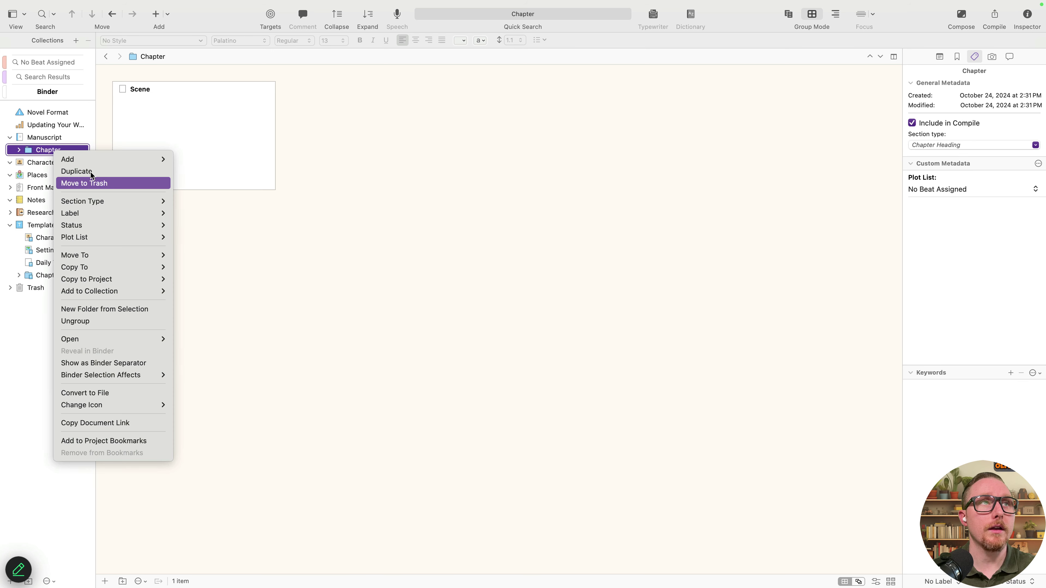
left_click(98, 182)
Add a new chapter to the Manuscript from the Chapter Template and open the Scene Template document inside it
left_click(46, 138)
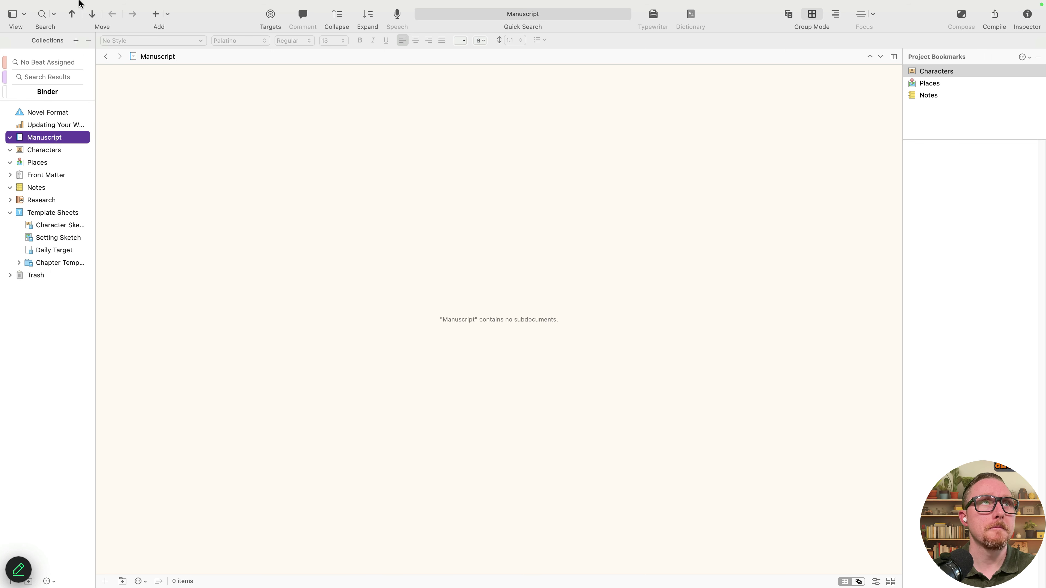
left_click(167, 14)
left_click(213, 99)
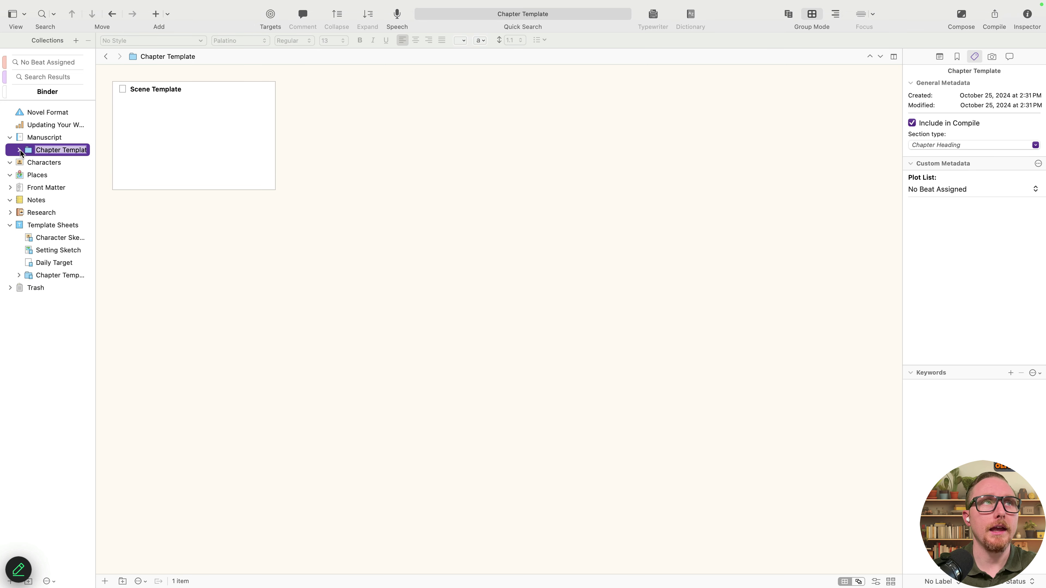
left_click(20, 150)
left_click(62, 162)
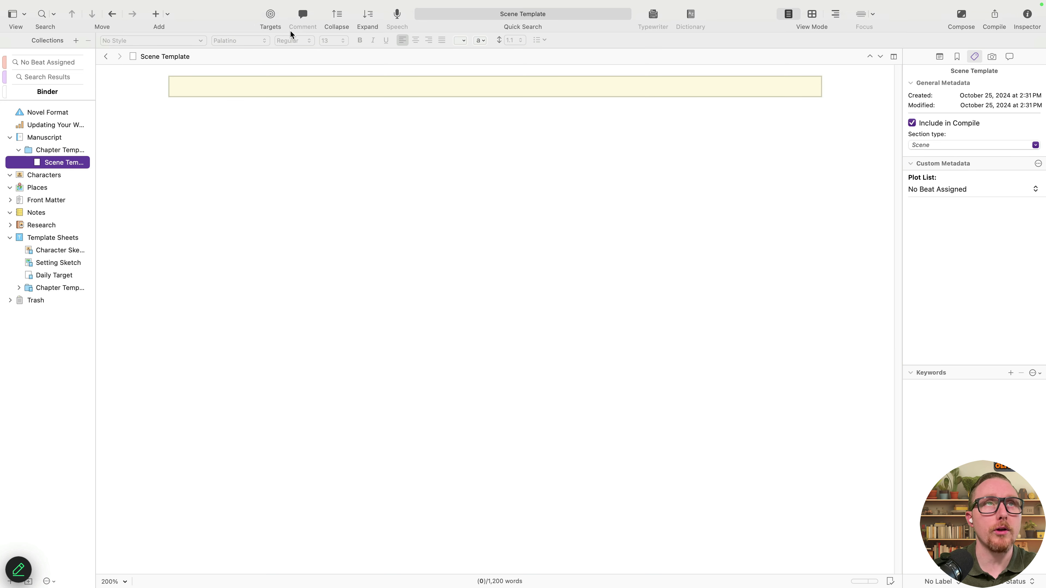
Check the project's manuscript and session targets, and return to the Chapter Template folder in Template Sheets
left_click(272, 16)
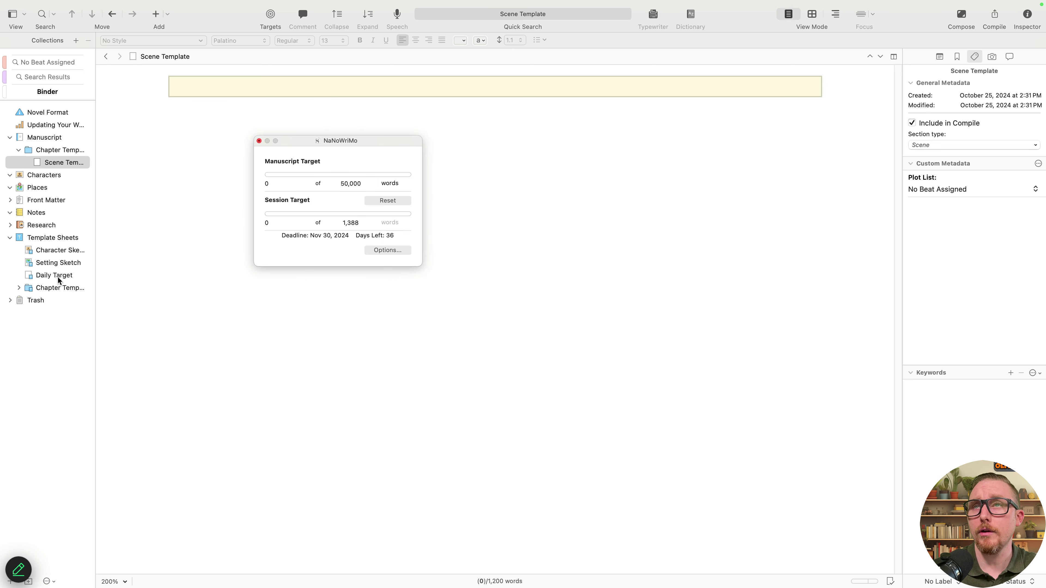
left_click(259, 142)
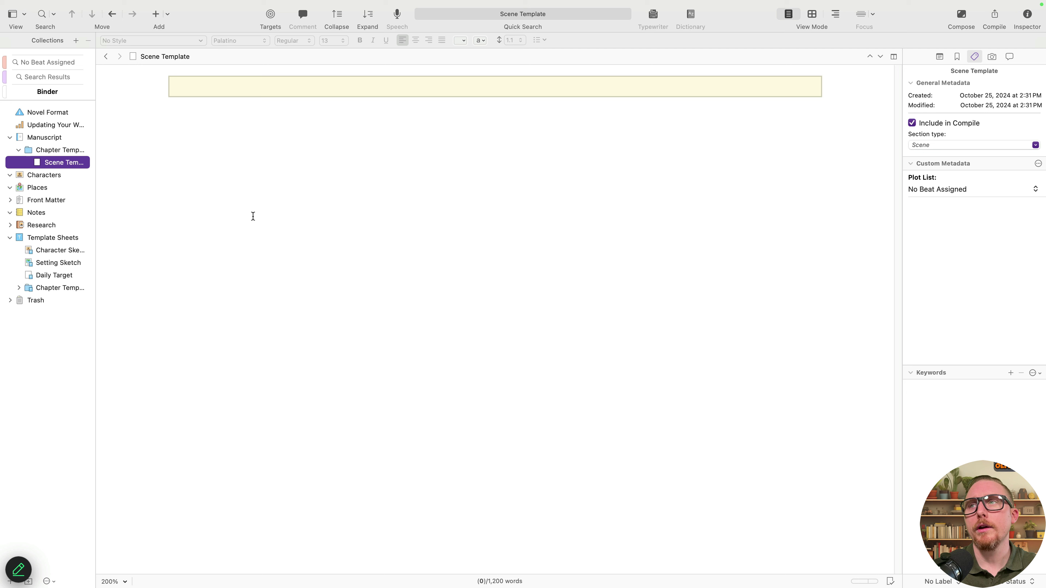
left_click(19, 150)
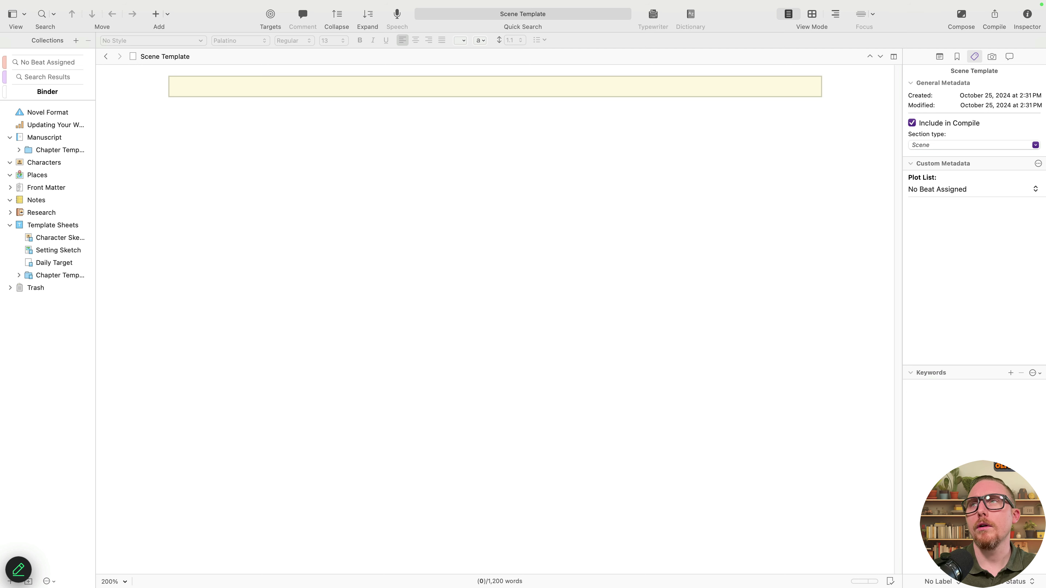
left_click(58, 278)
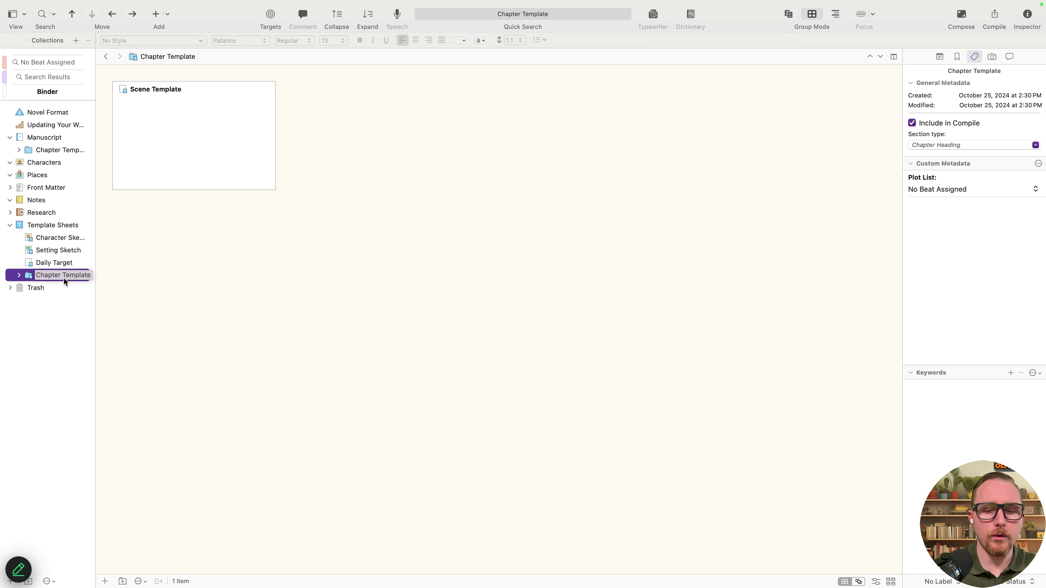
key("super+n")
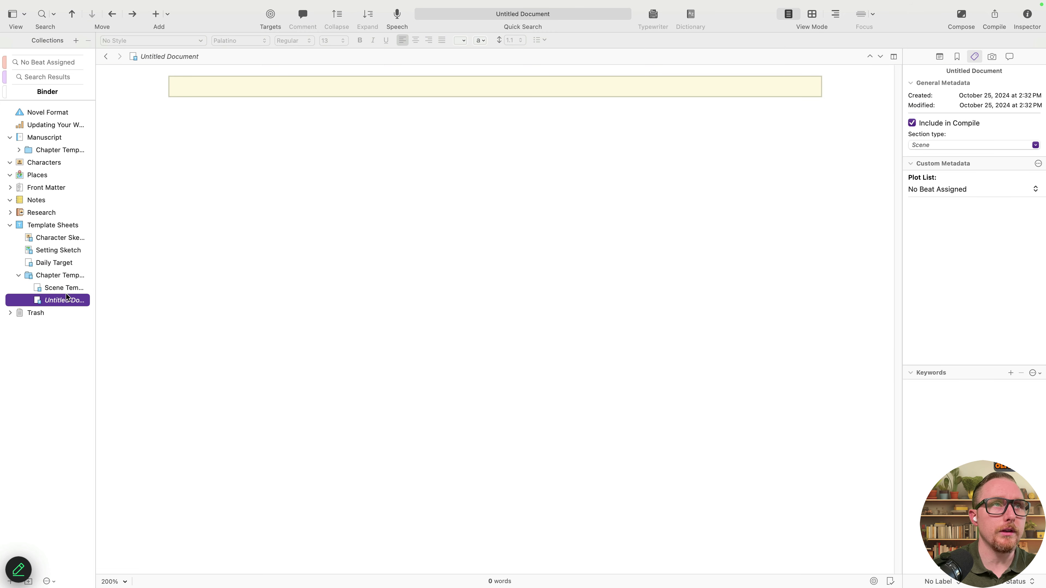
right_click(69, 299)
left_click(95, 308)
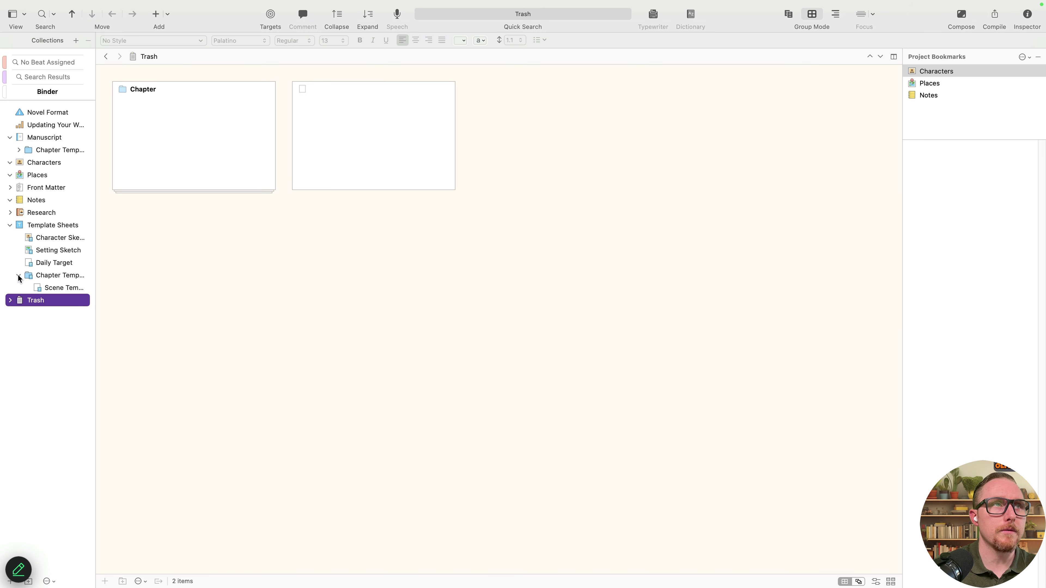
Add a folder named Book Template below the Chapter Template folder in Template Sheets
left_click(19, 276)
left_click(48, 276)
left_click(29, 582)
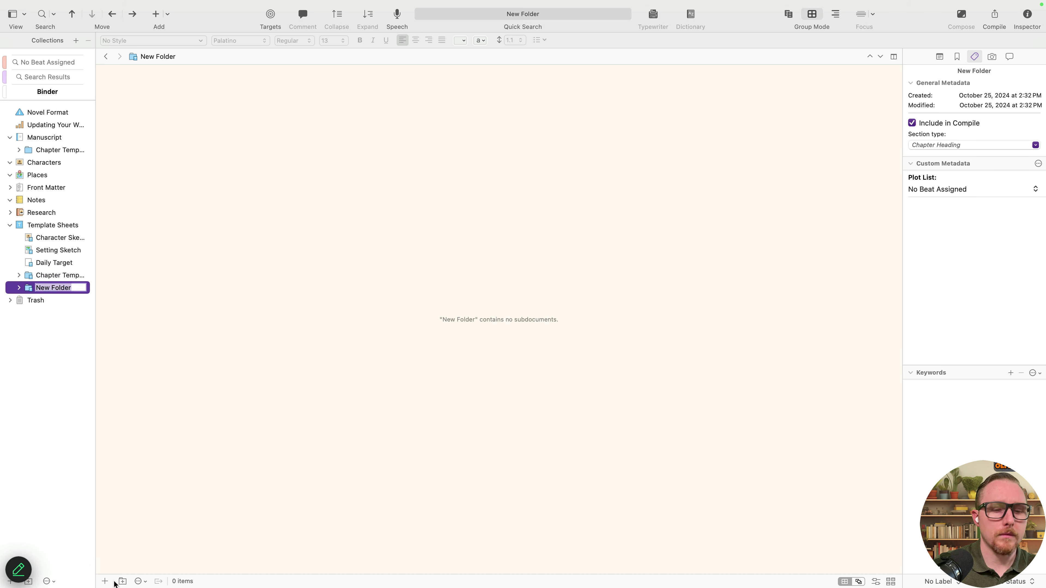
type("Book Tempalt")
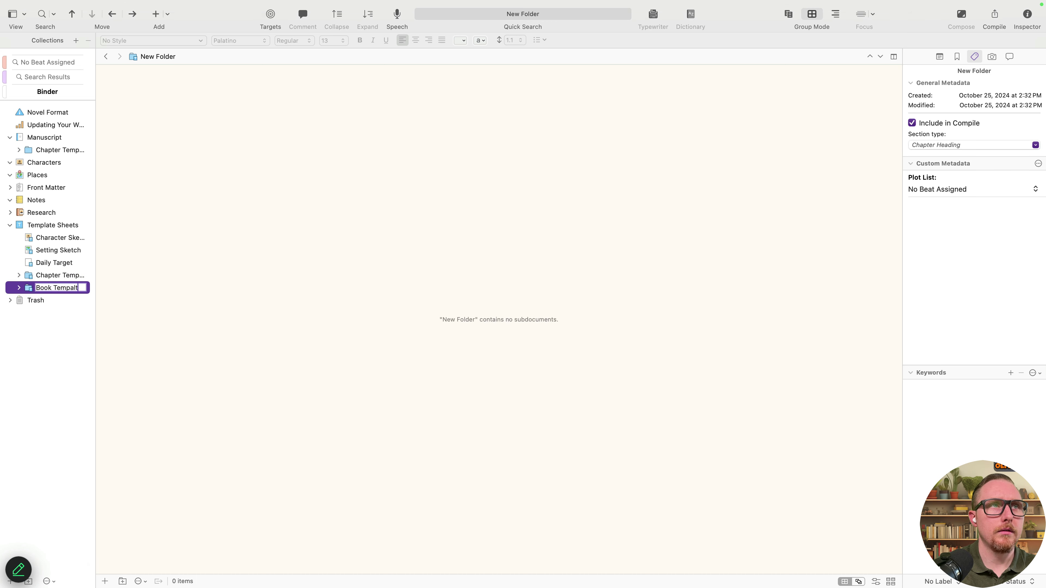
type("ete")
key("Return")
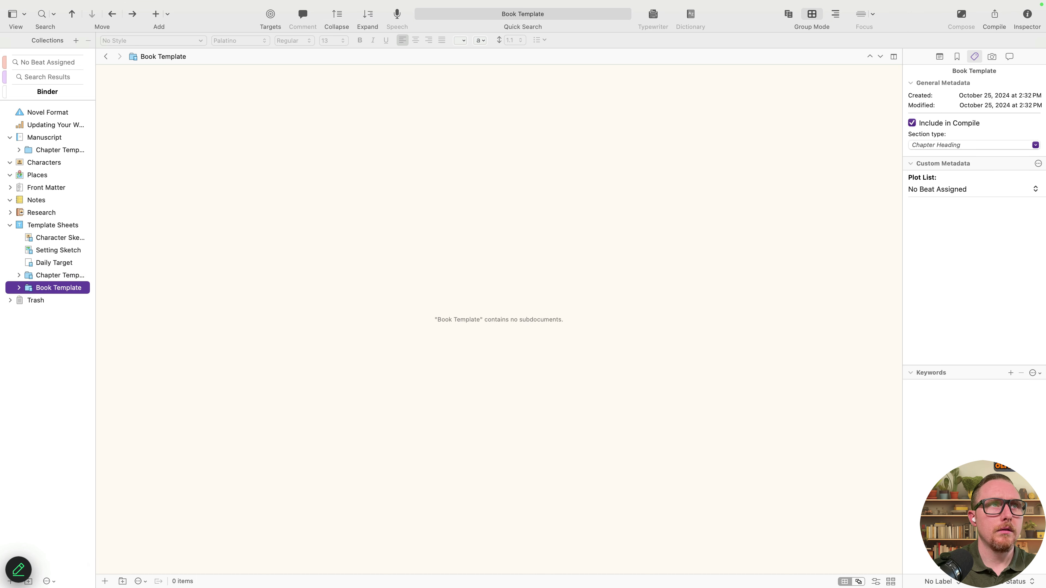
Add a folder named Act 1 directly below Book Template in Template Sheets
left_click(28, 581)
type("Act 1")
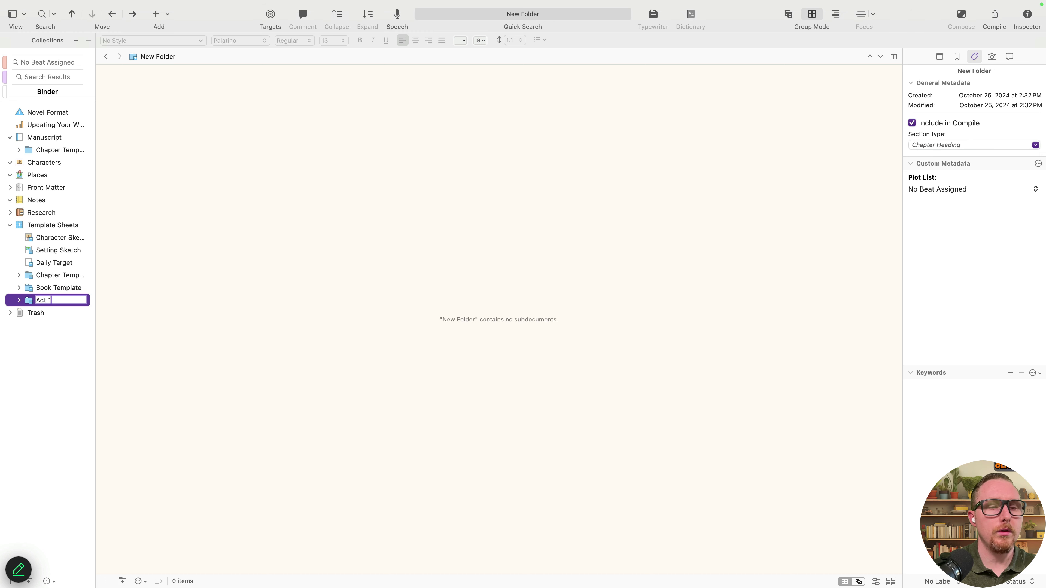
key("Return")
key("super+n")
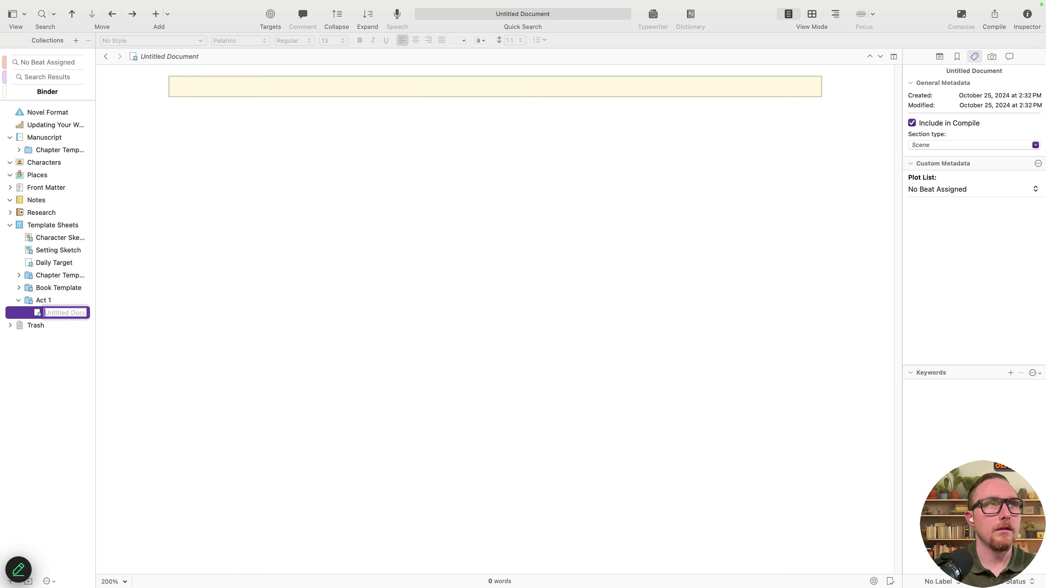
left_click(63, 299)
right_click(67, 313)
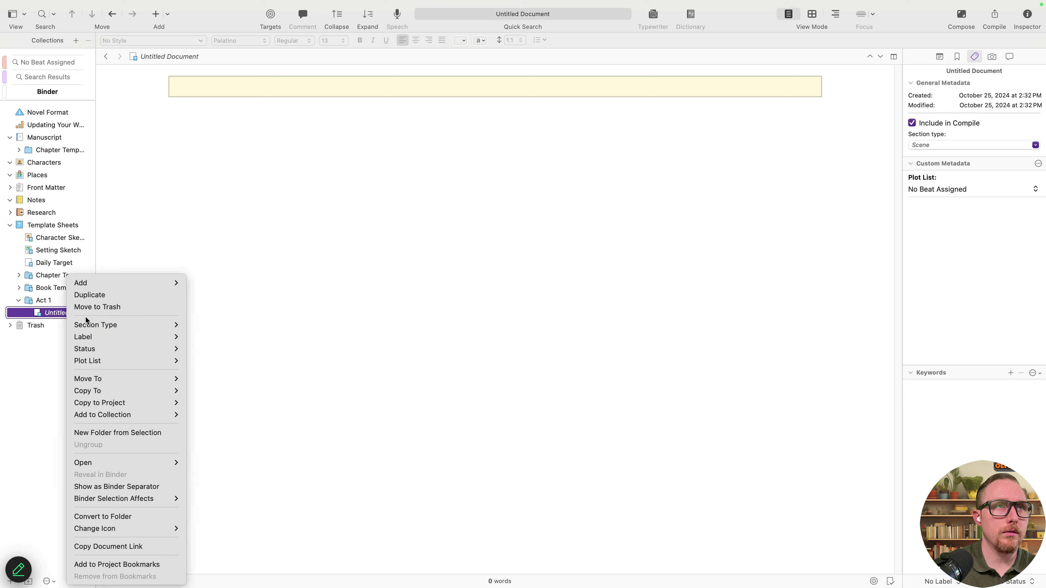
left_click(110, 307)
Add two folders named Act 2A and Act 2B below the Act 1 folder in Template Sheets
left_click(43, 300)
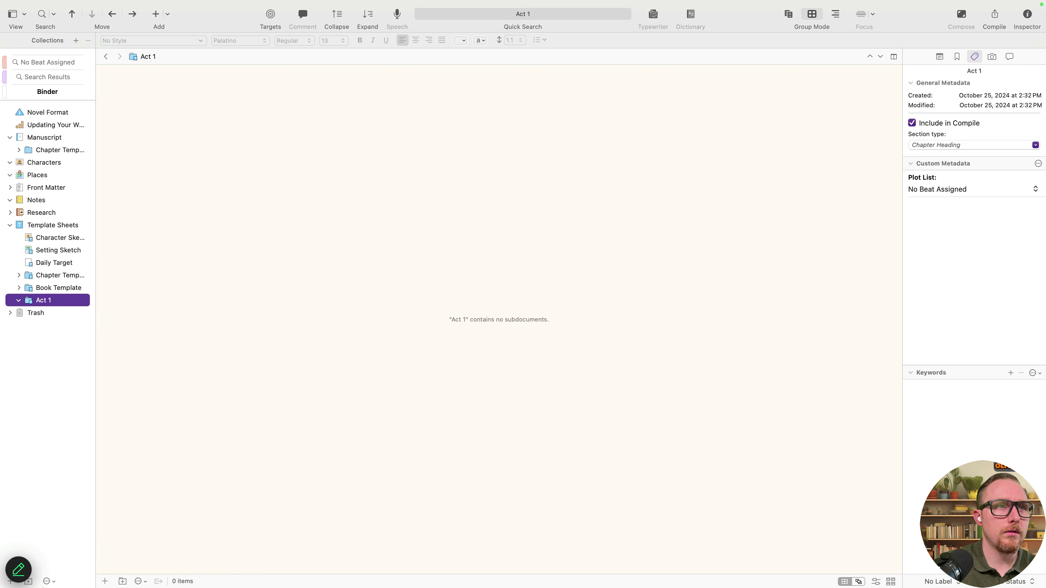
left_click(29, 581)
type("Act @a")
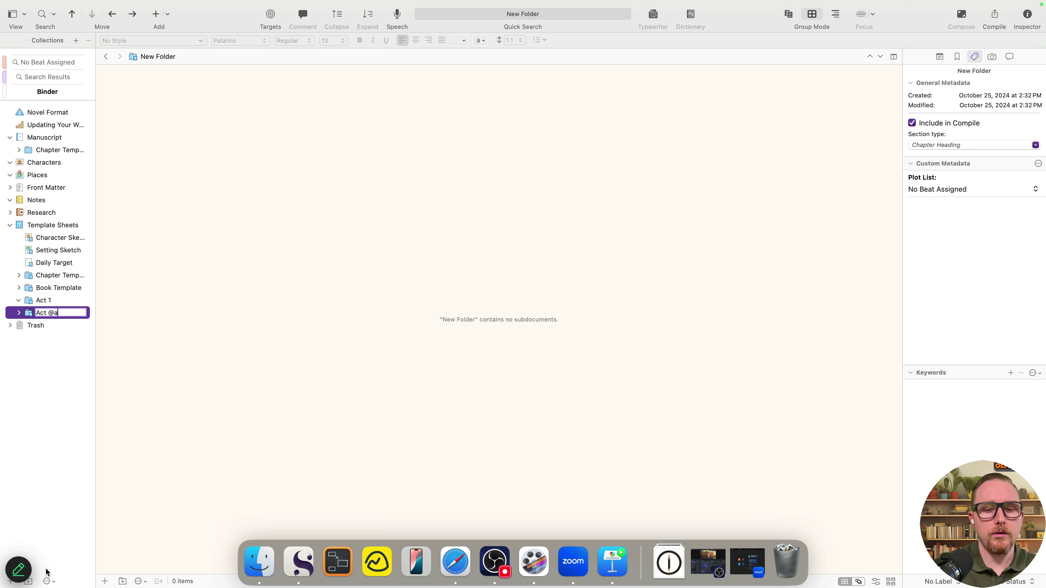
key("Return")
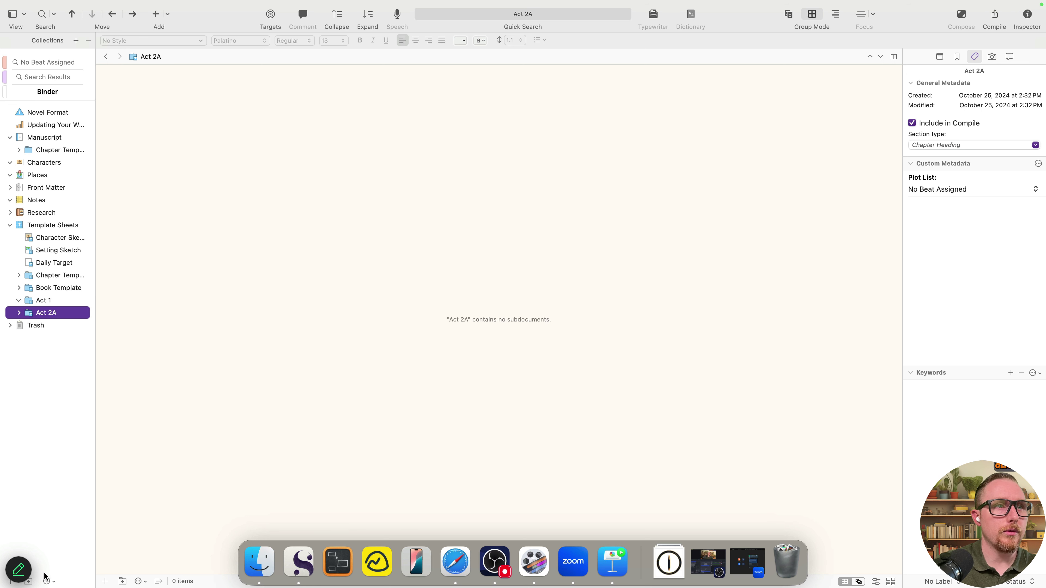
left_click(28, 582)
type("Act 2B")
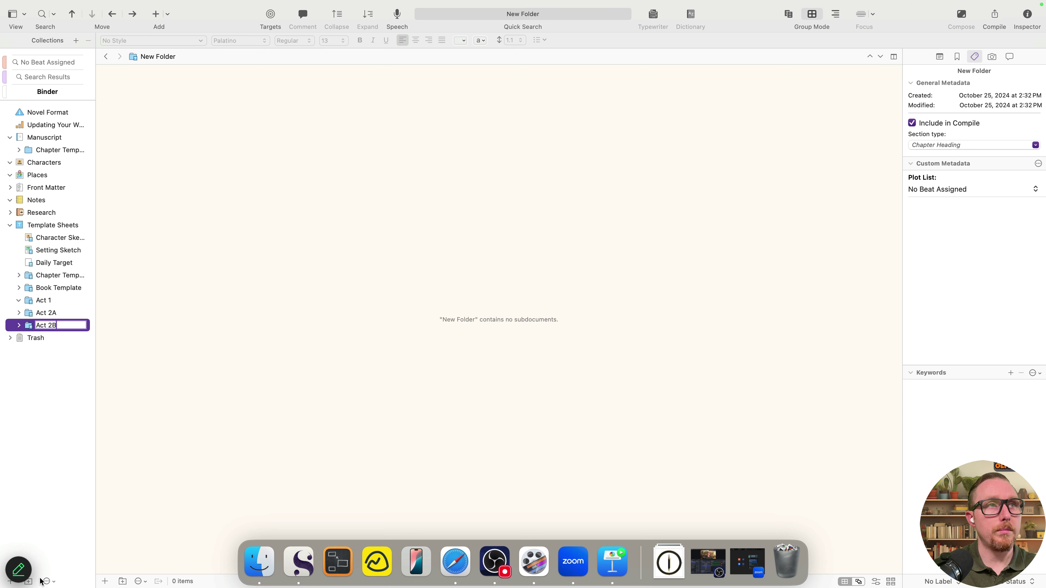
key("Return")
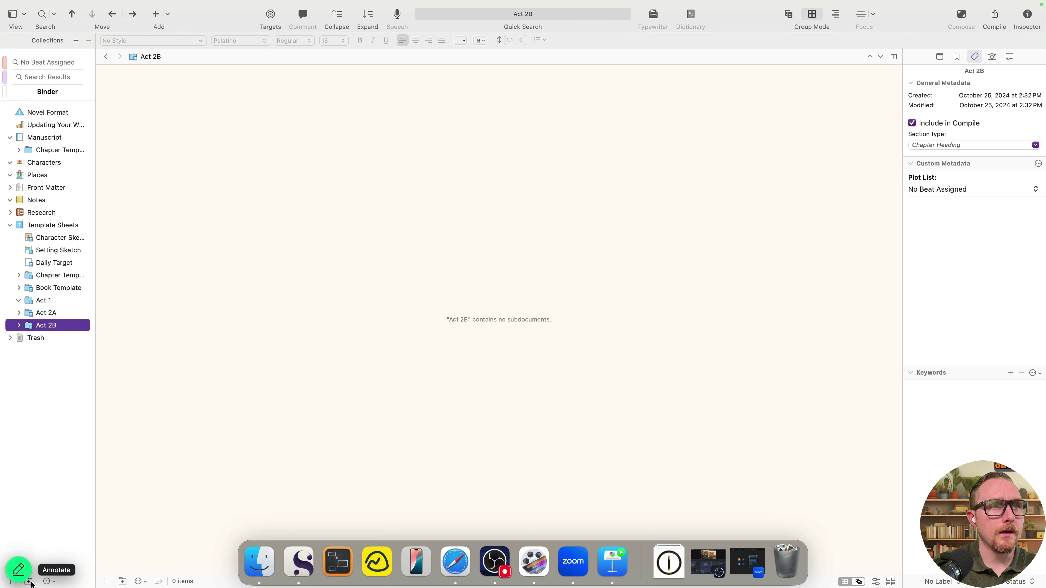
Add a folder named Act 3 below Act 2B in Template Sheets
left_click(29, 581)
type("AC")
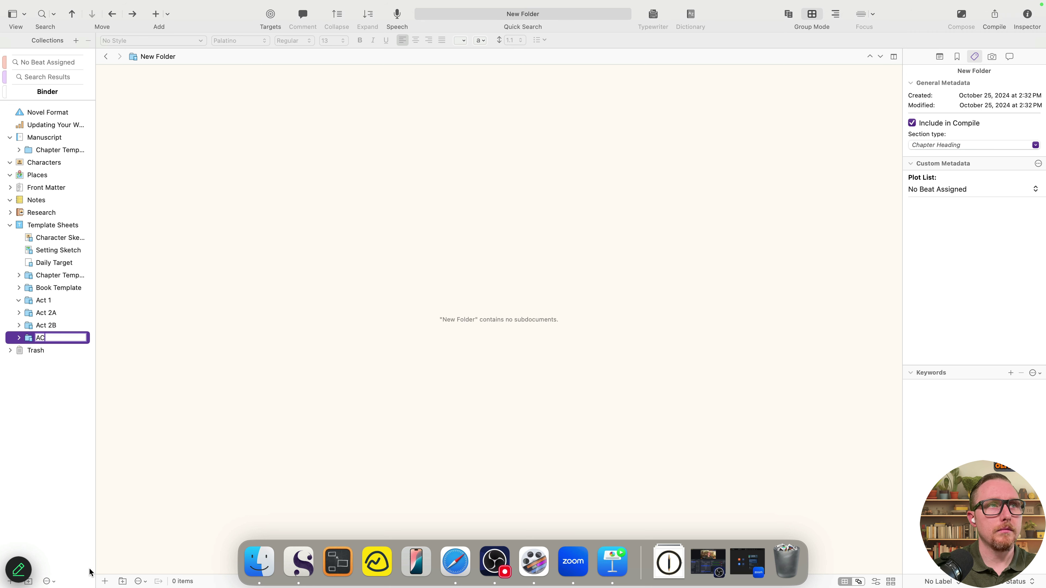
key("BackSpace")
type("ct 3")
key("Return")
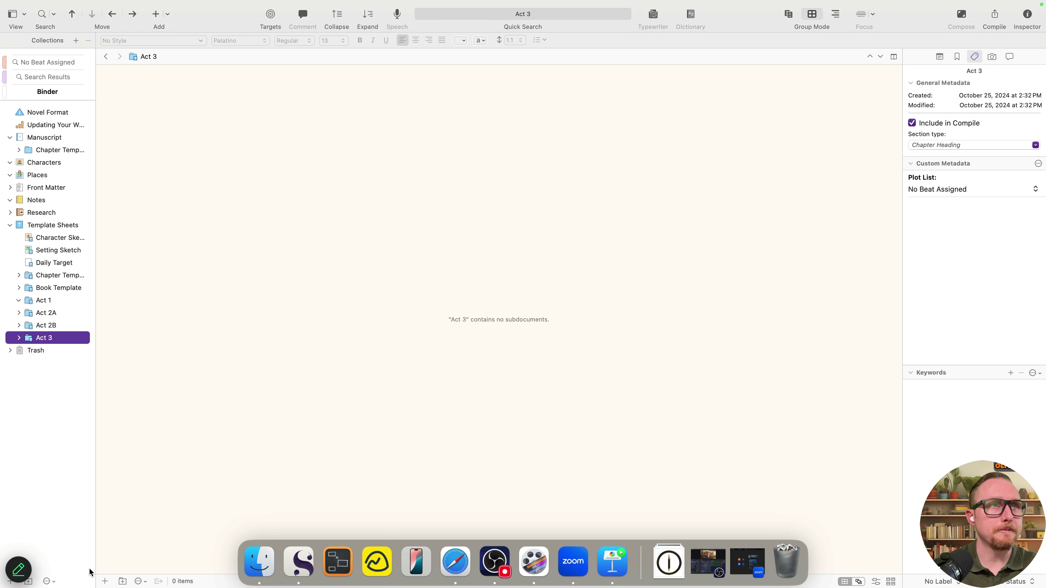
Nest the Act 1, Act 2A, Act 2B and Act 3 folders together inside the Book Template folder
key("shift+Up")
key("shift+Up")
key("shift+Up")
left_click(132, 14)
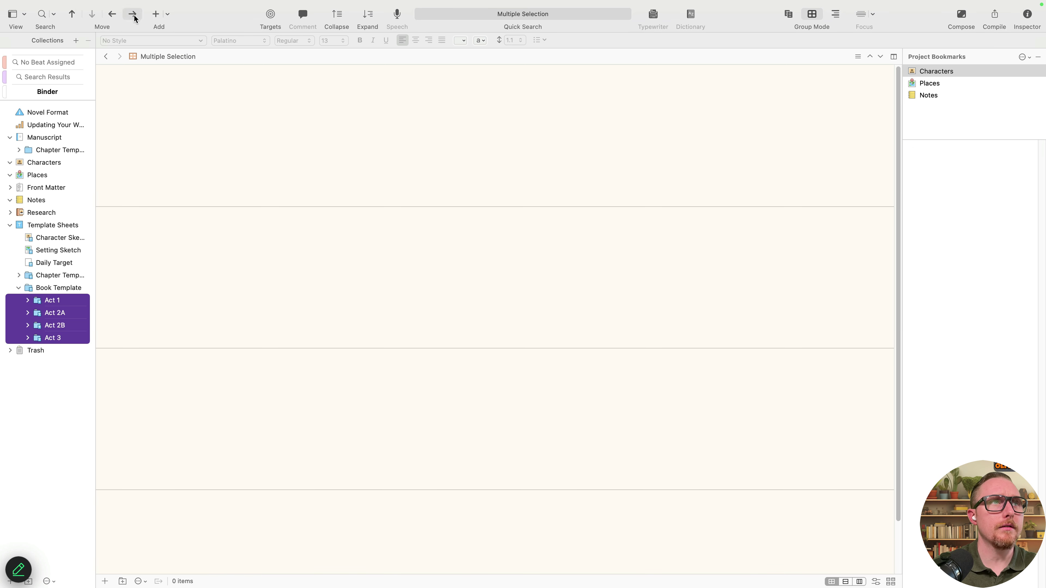
Change the Book Template folder's icon to Red Book and collapse the folder in the binder
right_click(40, 291)
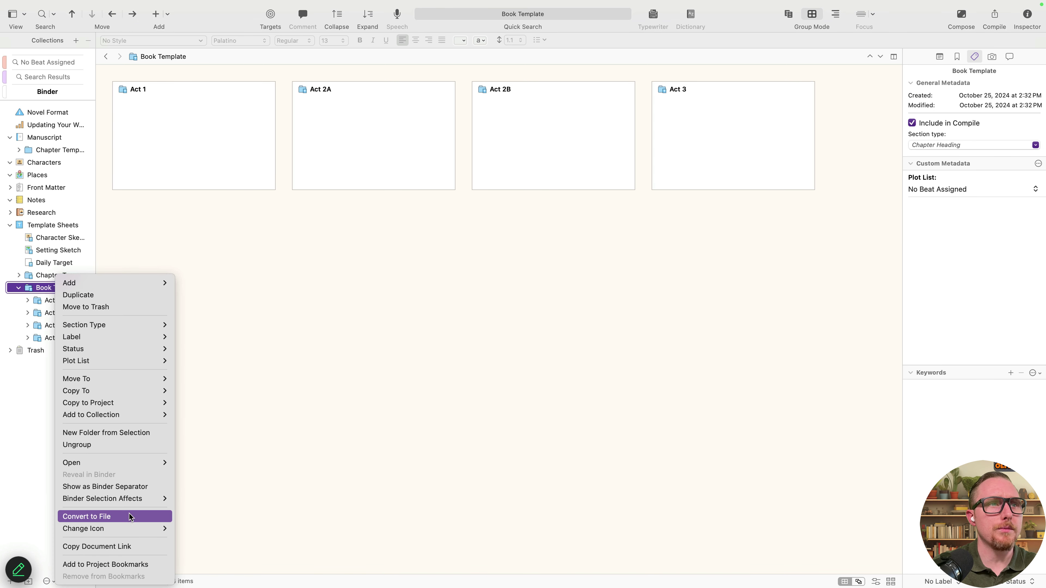
mouse_move(129, 525)
mouse_move(230, 132)
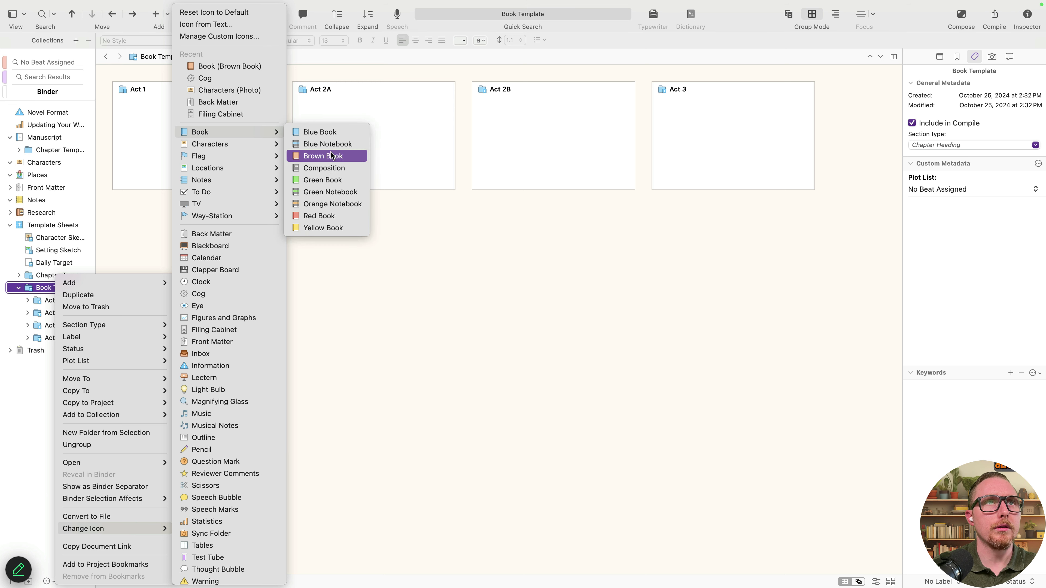
left_click(319, 216)
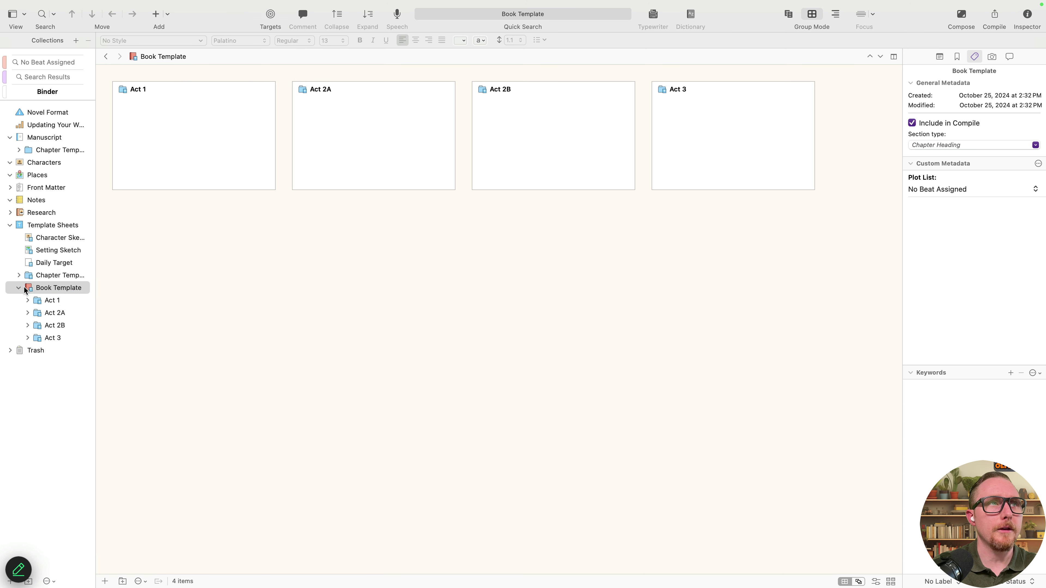
left_click(19, 288)
Review the contents of the Chapter Template and the act folders inside the Book Template in Template Sheets
left_click(46, 276)
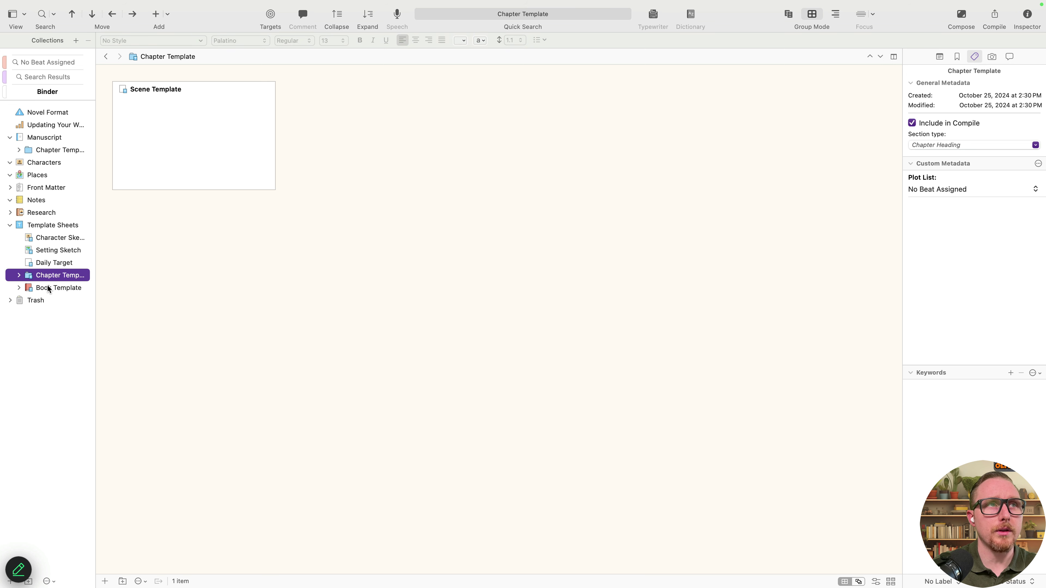
left_click(47, 289)
left_click(19, 288)
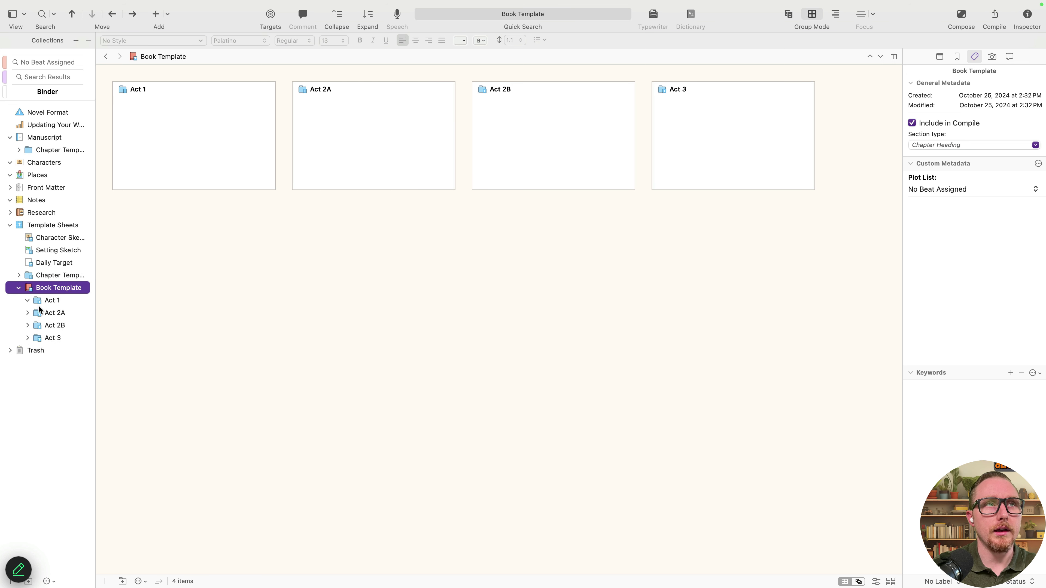
left_click(28, 300)
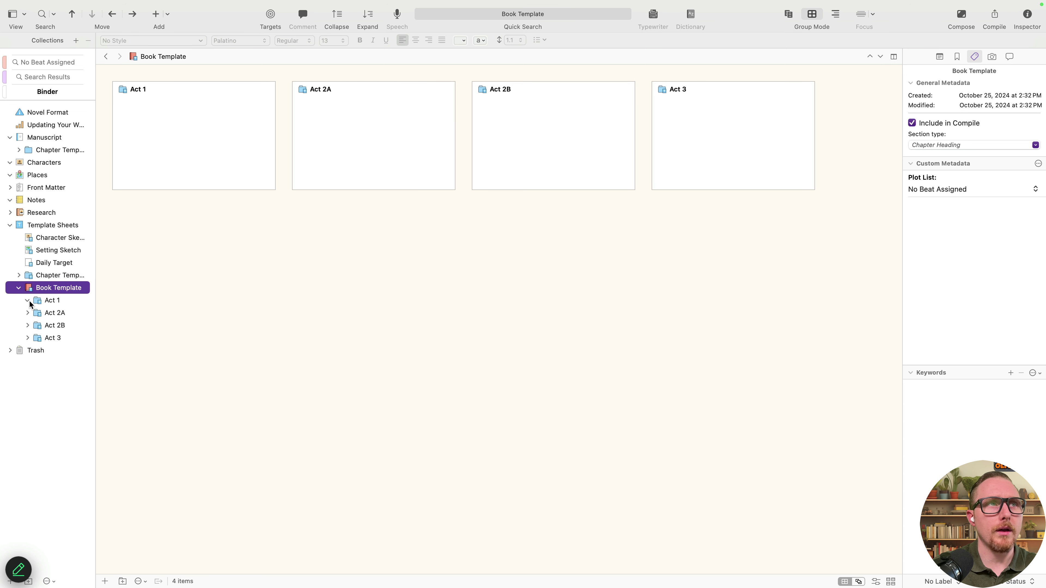
left_click(19, 288)
left_click(52, 275)
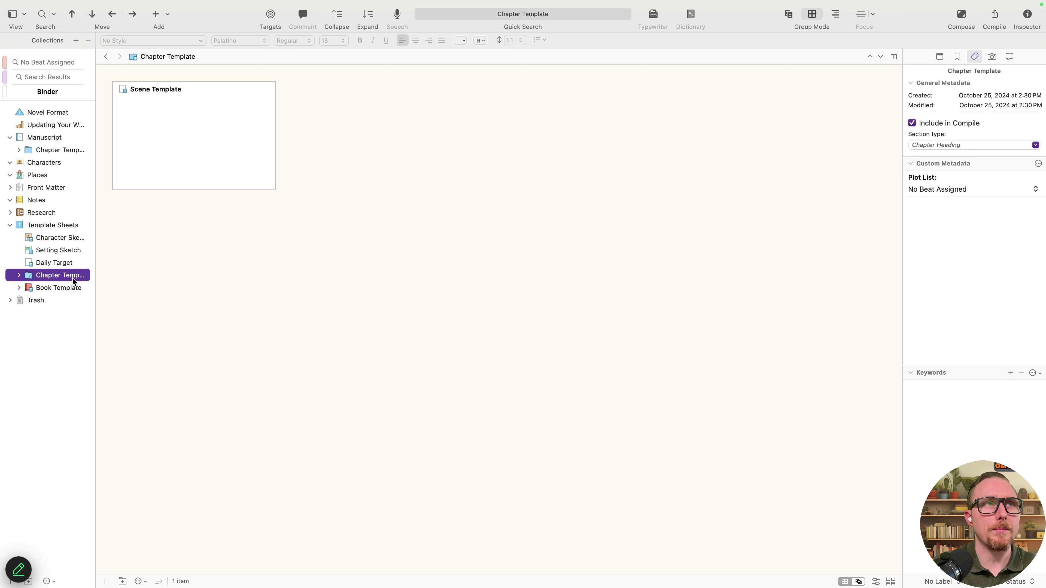
Add a new book structure to the Manuscript folder from the Book Template
left_click(51, 111)
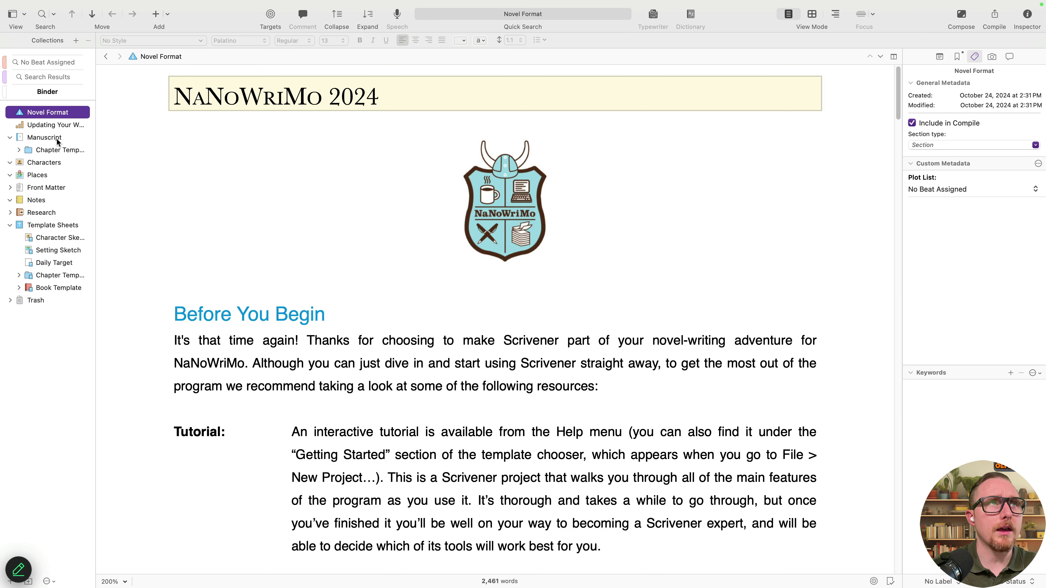
left_click(51, 137)
left_click(167, 14)
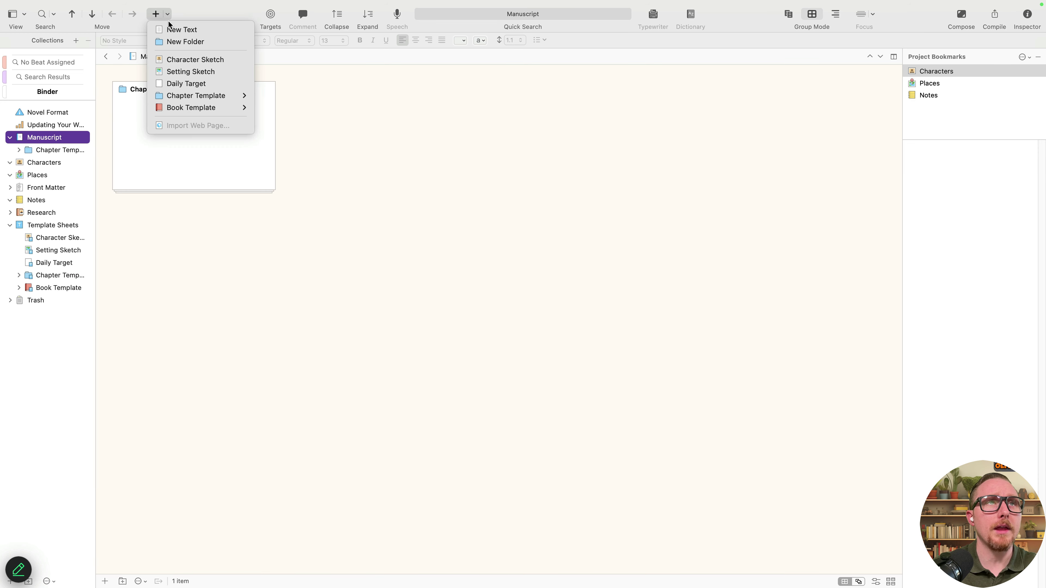
left_click(90, 195)
Move the Manuscript's Chapter Template folder into Act 1 of the newly added Book Template
left_click(59, 150)
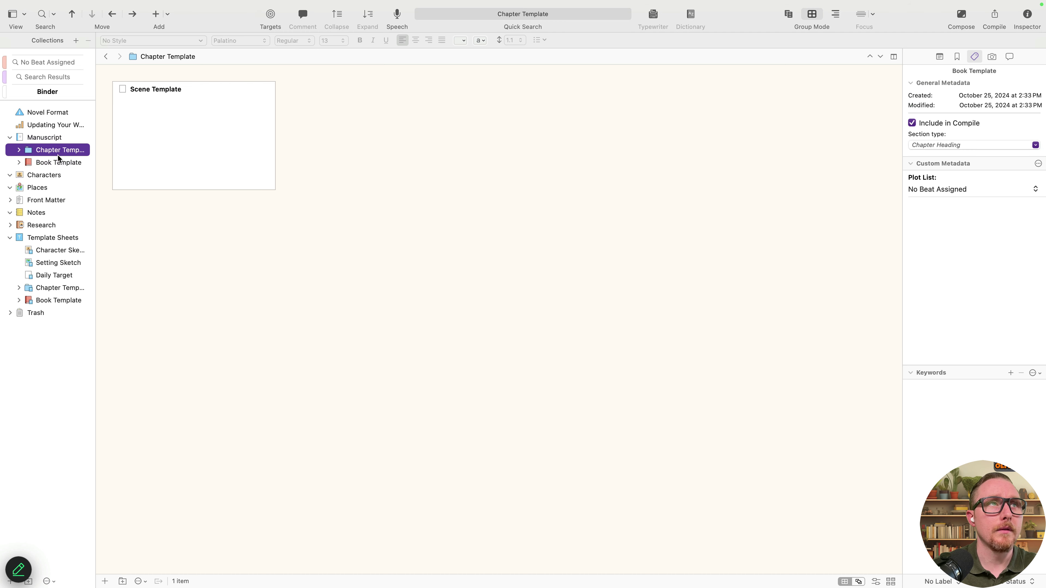
left_click_drag(59, 149, 58, 161)
left_click_drag(73, 212, 78, 165)
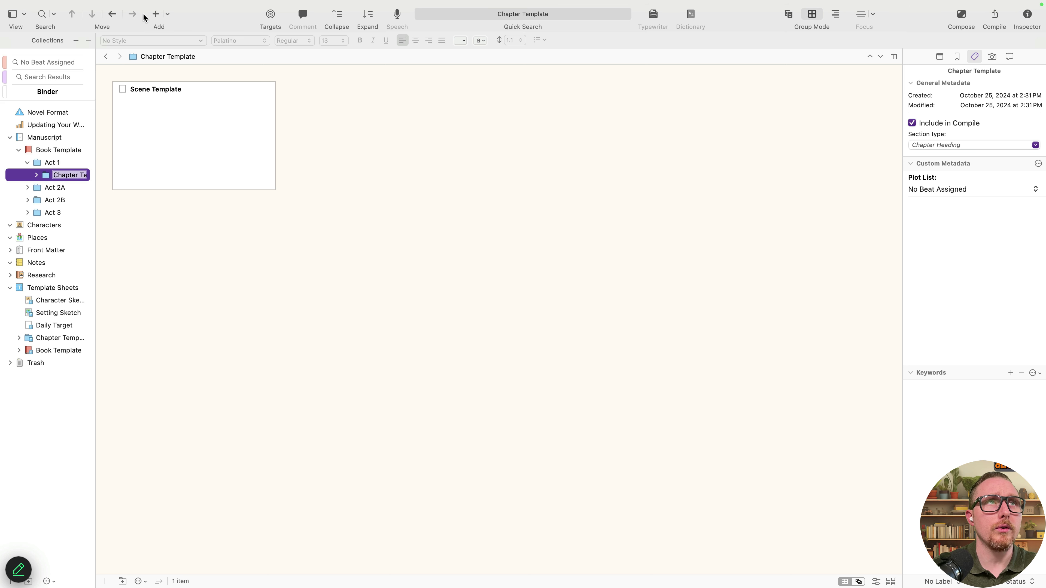
Add a Daily Target document to the chapter folder in Act 1 and widen the binder to show full titles
left_click(169, 14)
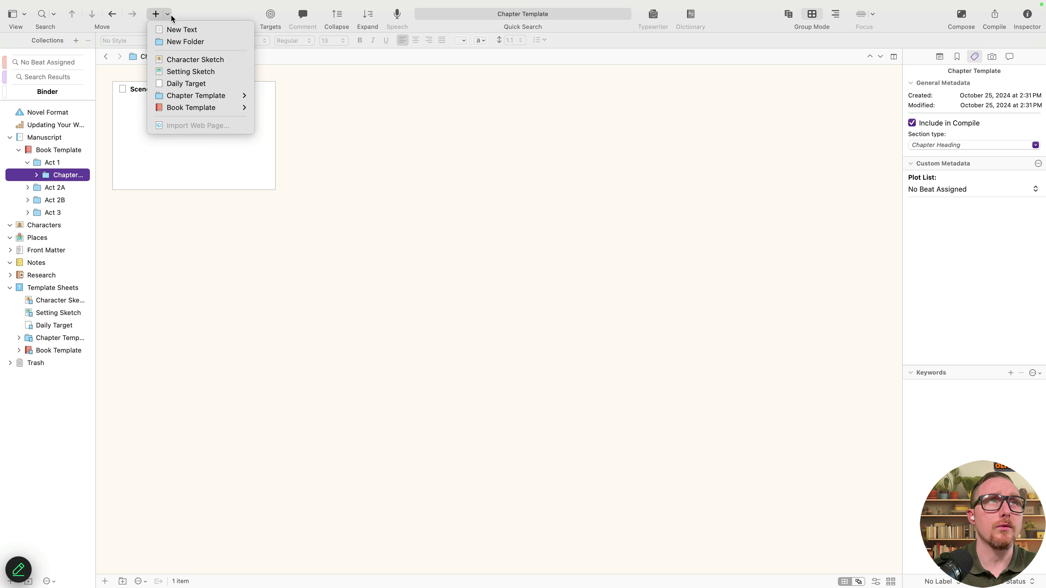
left_click(181, 85)
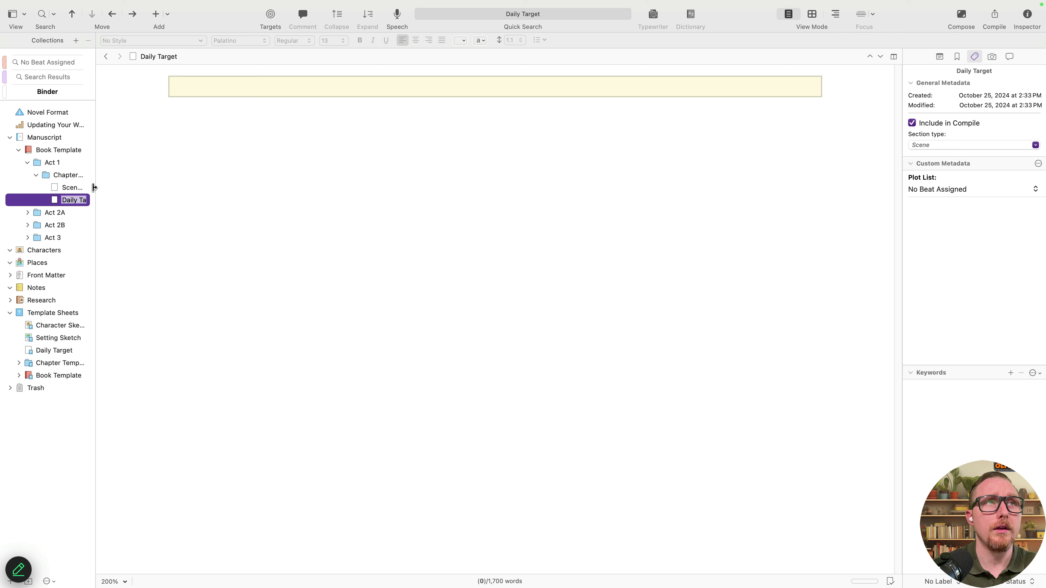
left_click_drag(95, 187, 185, 194)
key("Return")
key("Up")
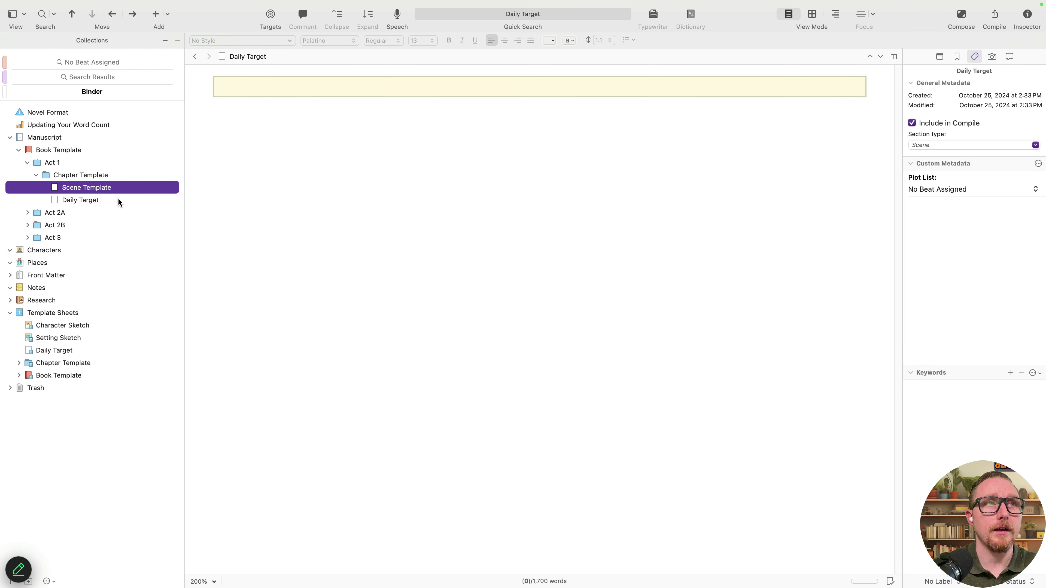
key("Down")
Review the nested chapter and act folders in the Manuscript, collapsing them up to the Book Template
left_click(68, 178)
key("Left")
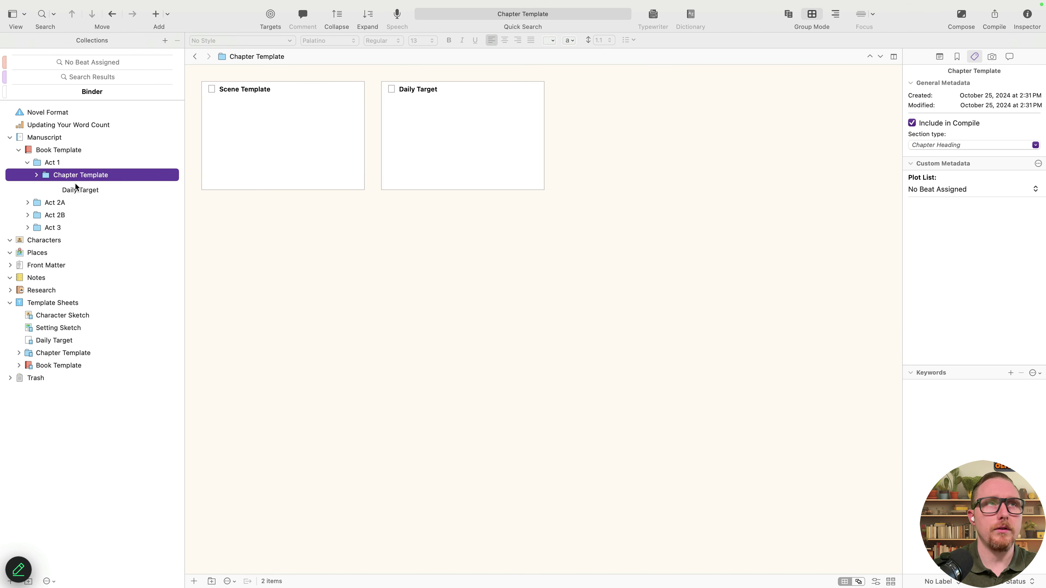
key("Right")
key("Up")
key("Down")
key("Left")
key("Up")
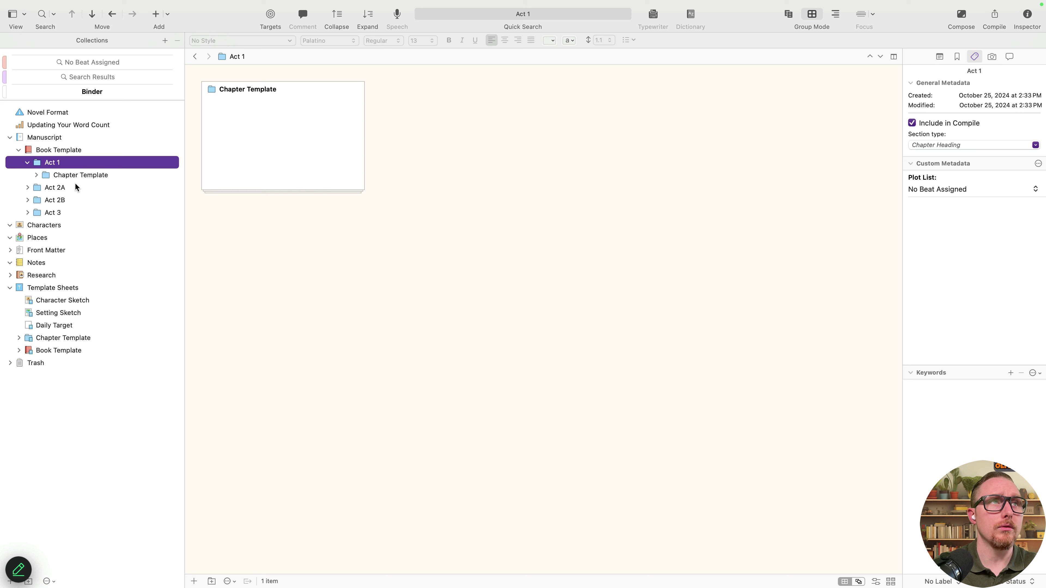
key("Left")
key("Right")
key("Left")
key("Up")
key("Left")
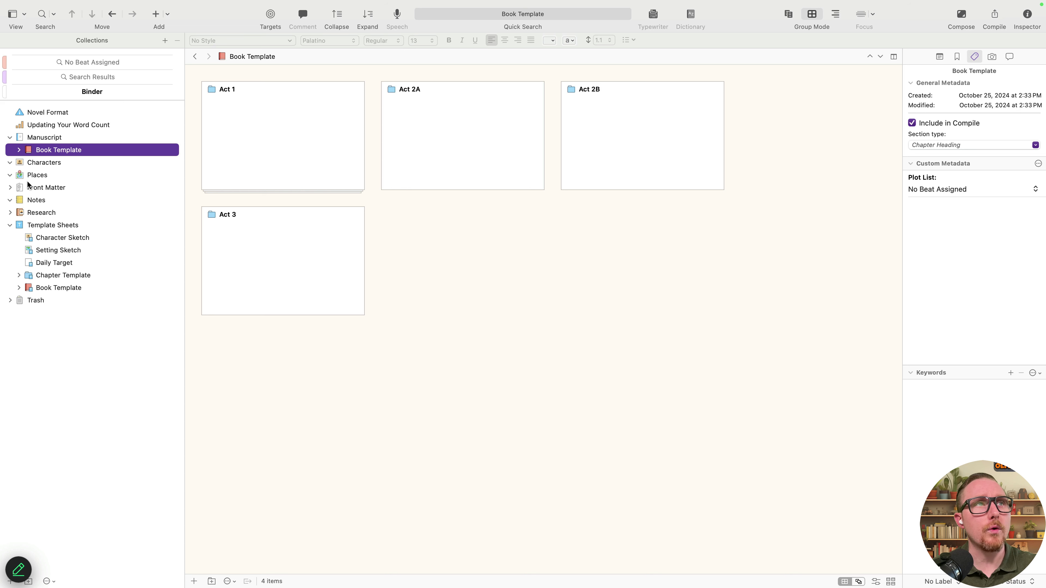
Add a Character Sketch to the Characters folder and a Setting Sketch to the Places folder from their templates
left_click(31, 164)
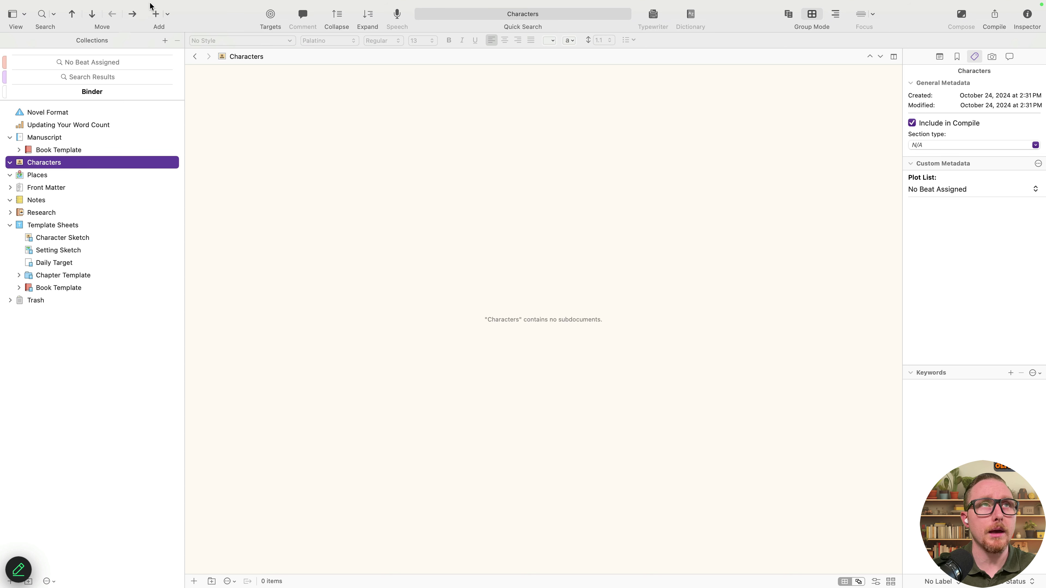
left_click(168, 14)
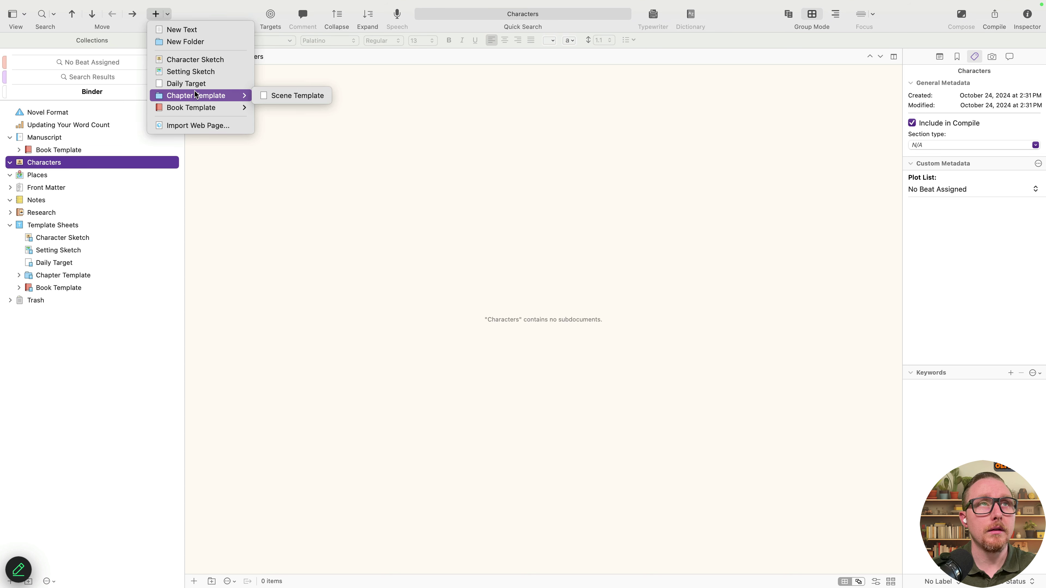
left_click(199, 60)
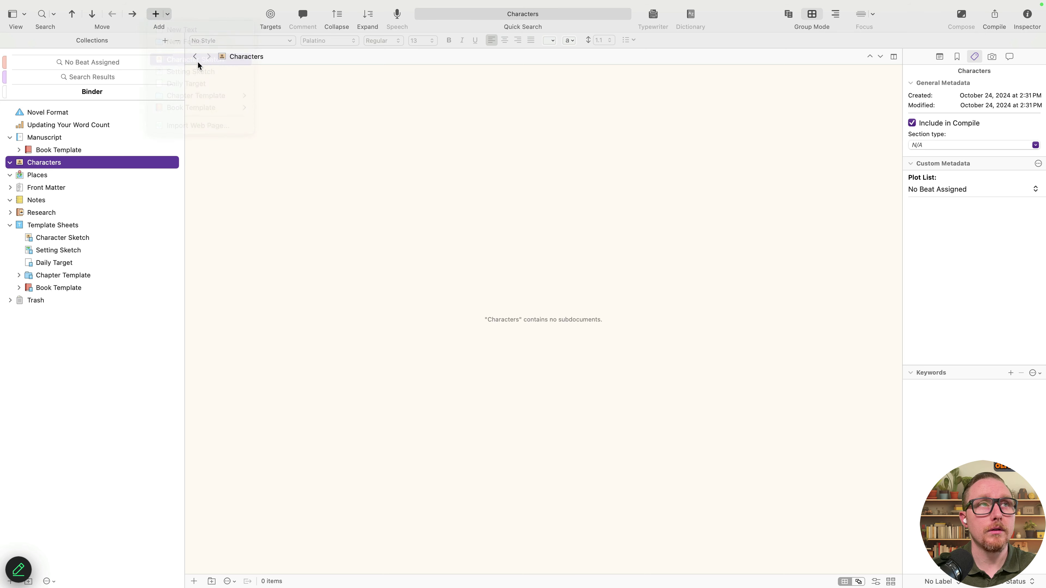
key("Return")
key("Down")
left_click(168, 15)
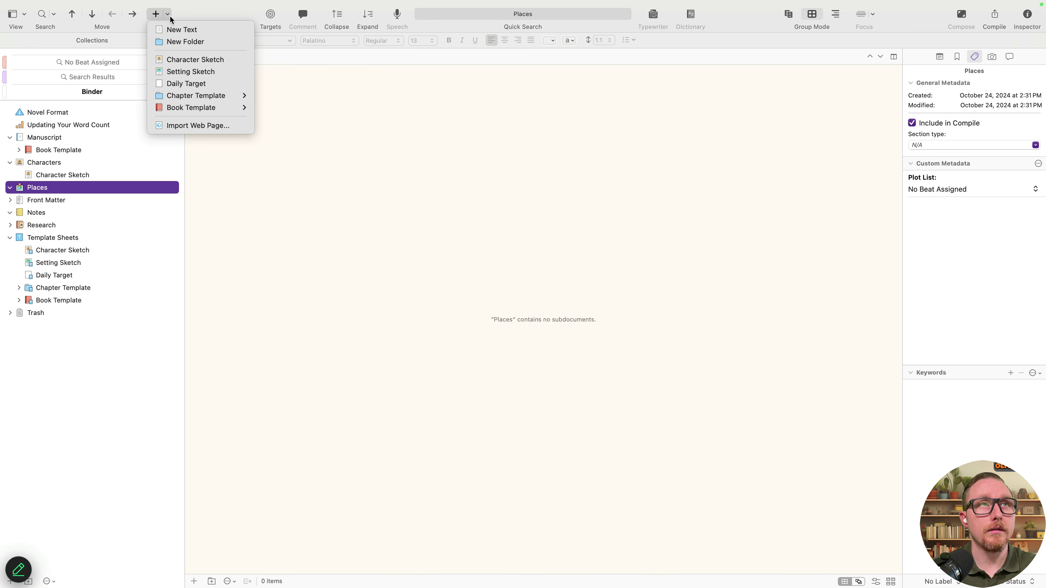
left_click(194, 71)
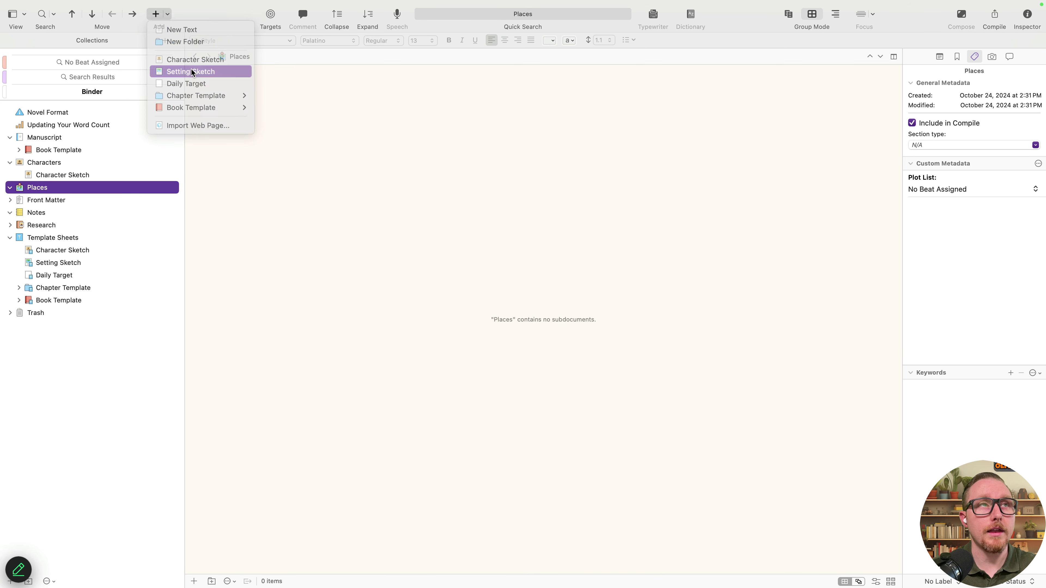
Collapse the Places, Characters, Manuscript and Template Sheets folders in the binder
left_click(10, 187)
left_click(10, 162)
left_click(10, 138)
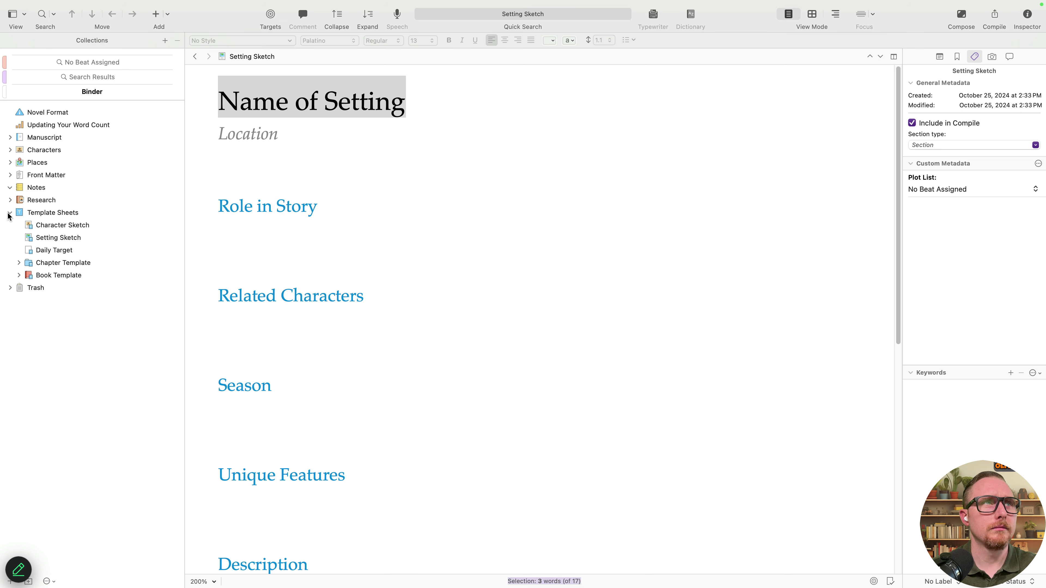
left_click(10, 213)
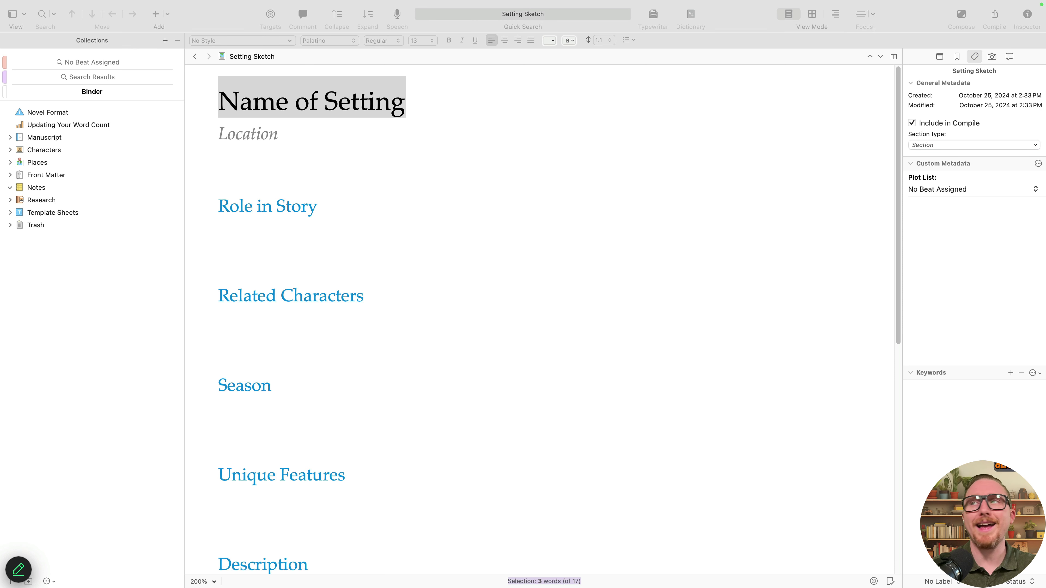
Move the Book Template inside the Manuscript folder to the trash
left_click(30, 136)
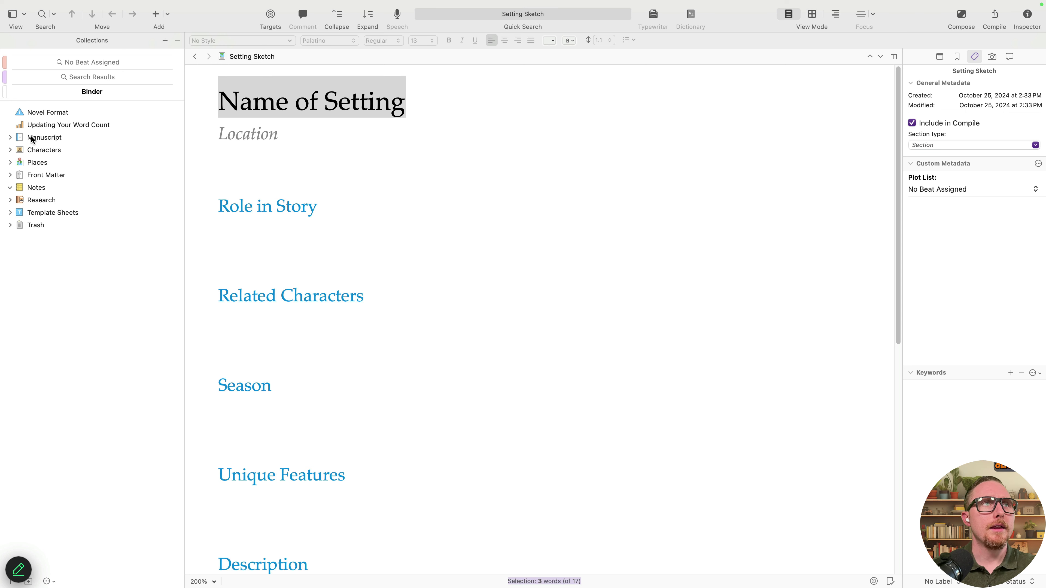
left_click(11, 138)
left_click(80, 150)
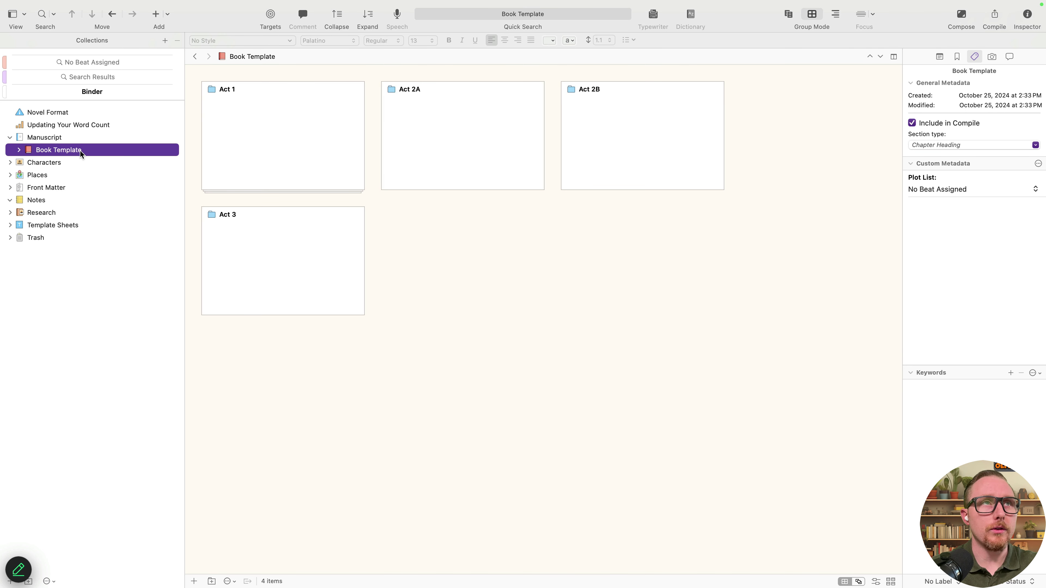
key("super+BackSpace")
Create a folder named 50K in 30 Days inside the Manuscript folder
left_click(73, 137)
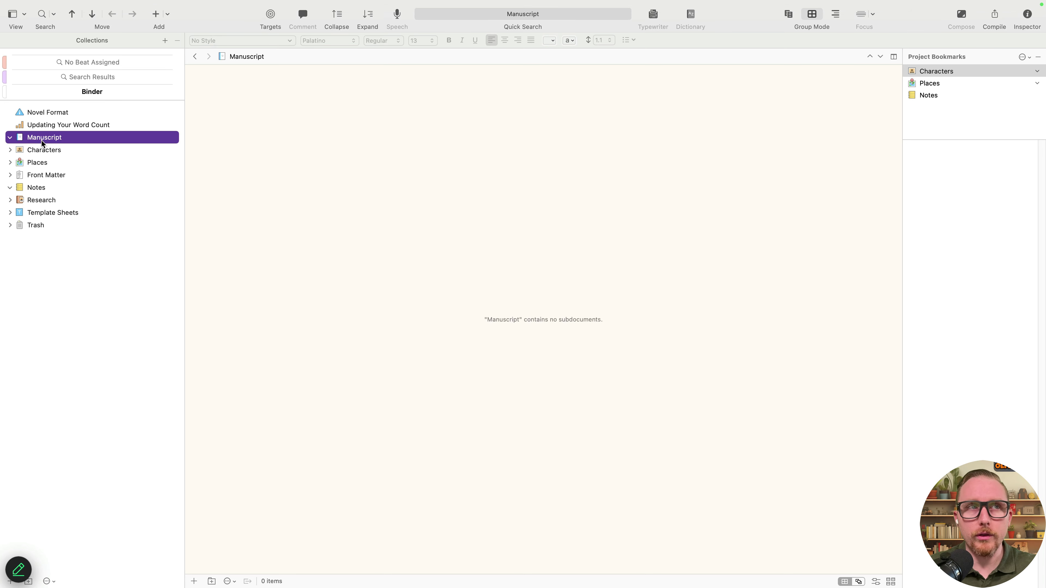
left_click(32, 582)
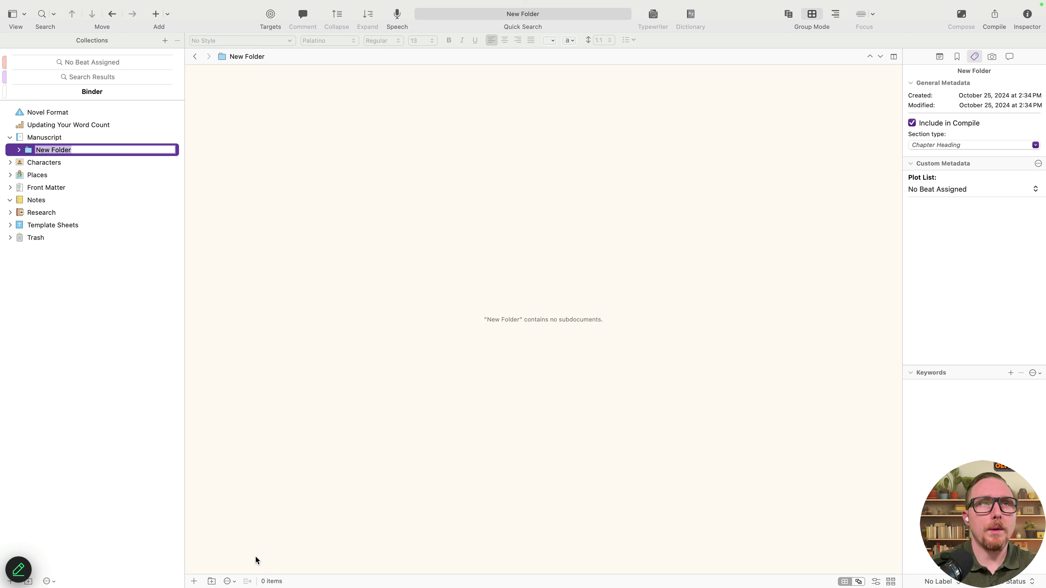
type("30 Days")
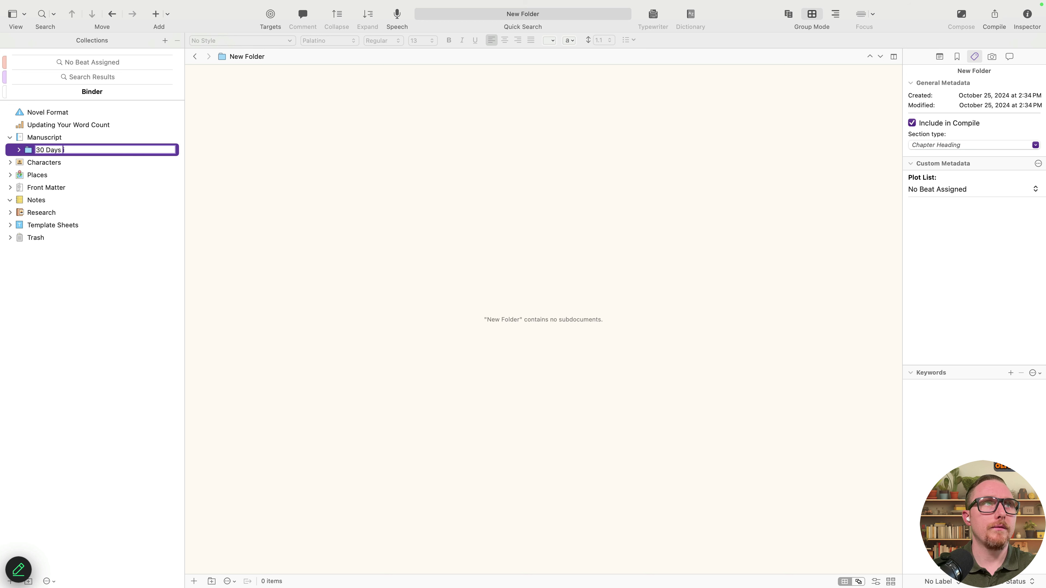
type("50K ")
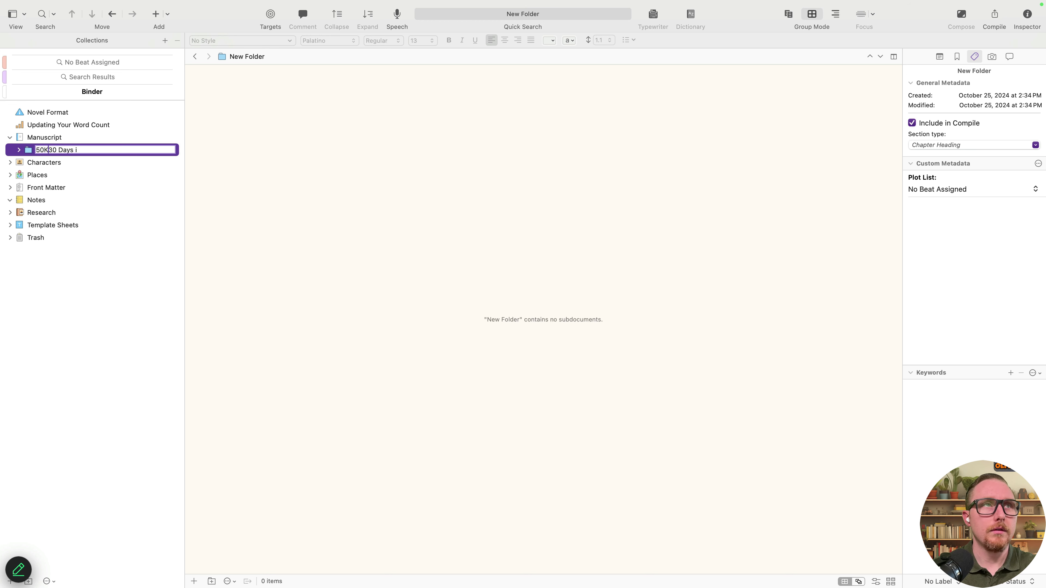
type("in")
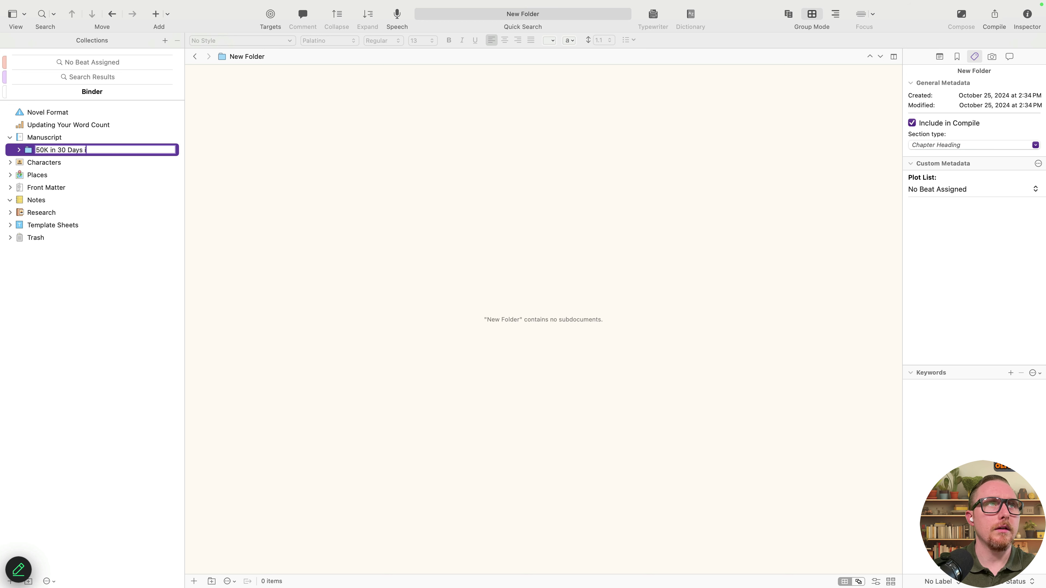
key("Return")
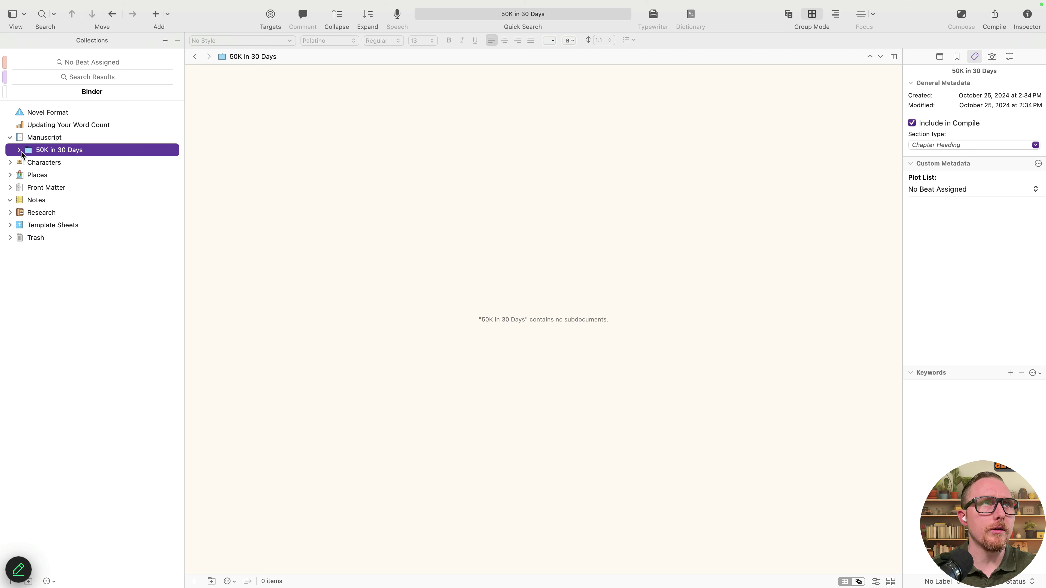
Add a document from the Daily Target template to the 50K in 30 Days folder
left_click(19, 150)
left_click(159, 27)
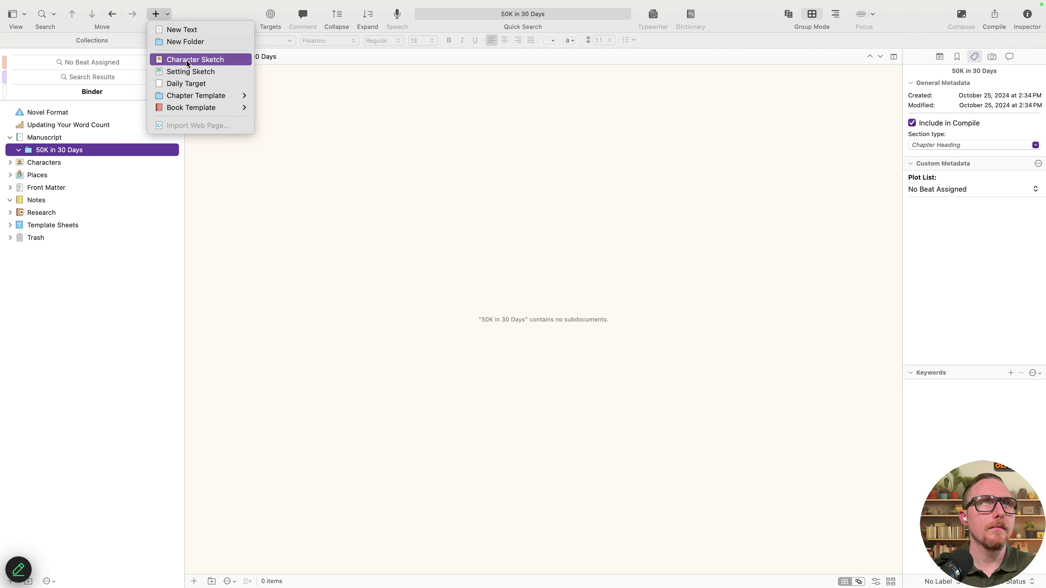
left_click(209, 84)
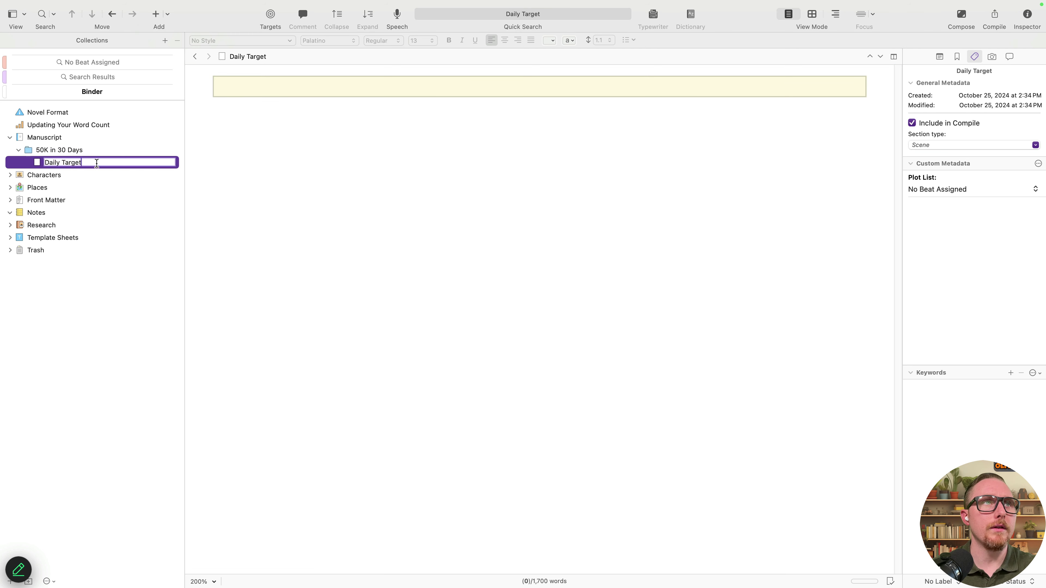
key("Return")
key("Down")
left_click(87, 155)
left_click(89, 165)
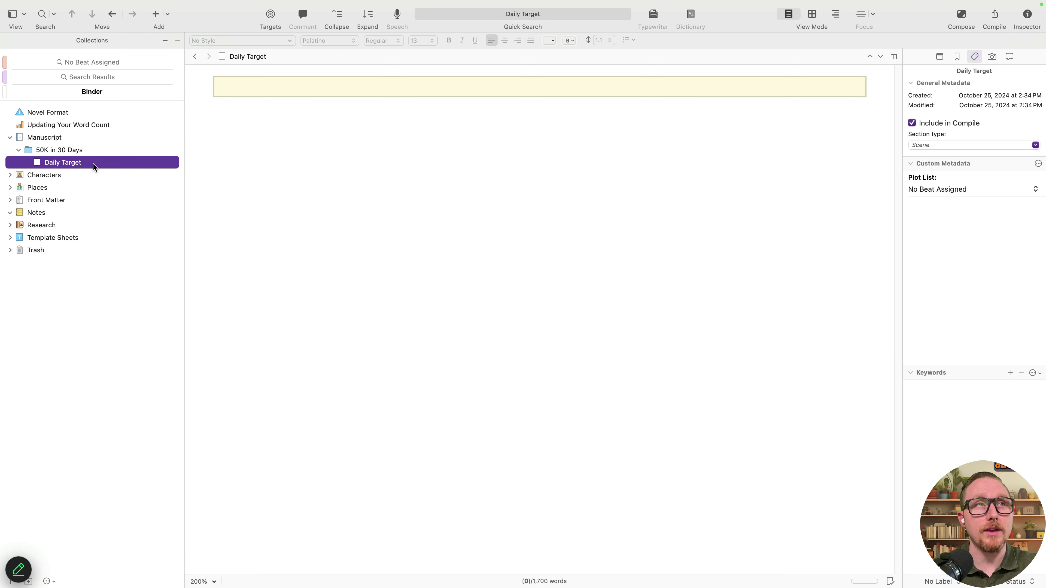
Duplicate the Daily Target document repeatedly until the copies run from Daily Target-1 to Daily Target-30
key("super+d")
key("super+d")
key("super+d")
key("super+d")
key("super+d")
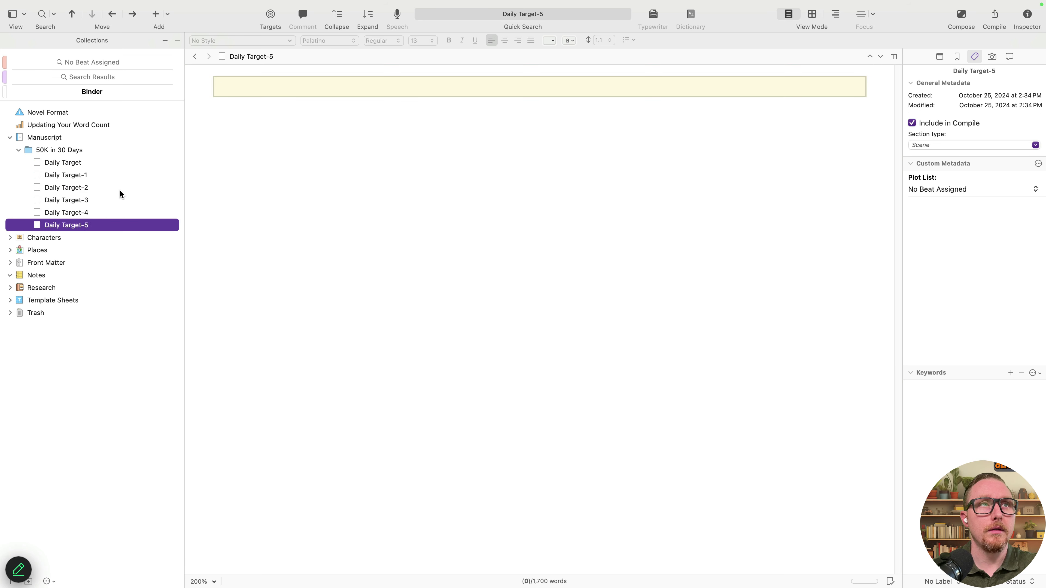
key("super+d")
key("super+d")
key("super+d")
key("super+d")
key("super+d")
key("super+d")
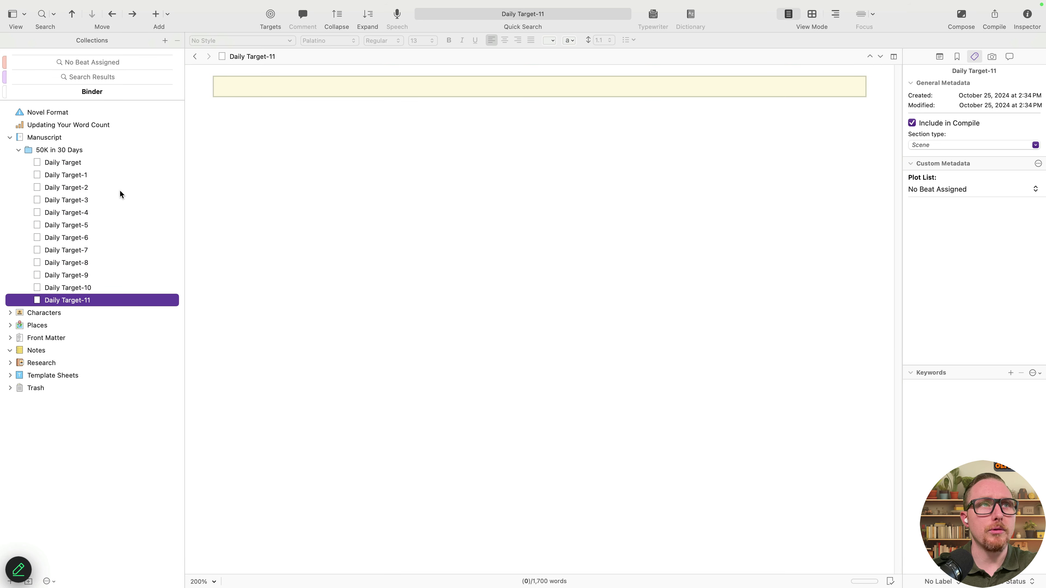
right_click(93, 304)
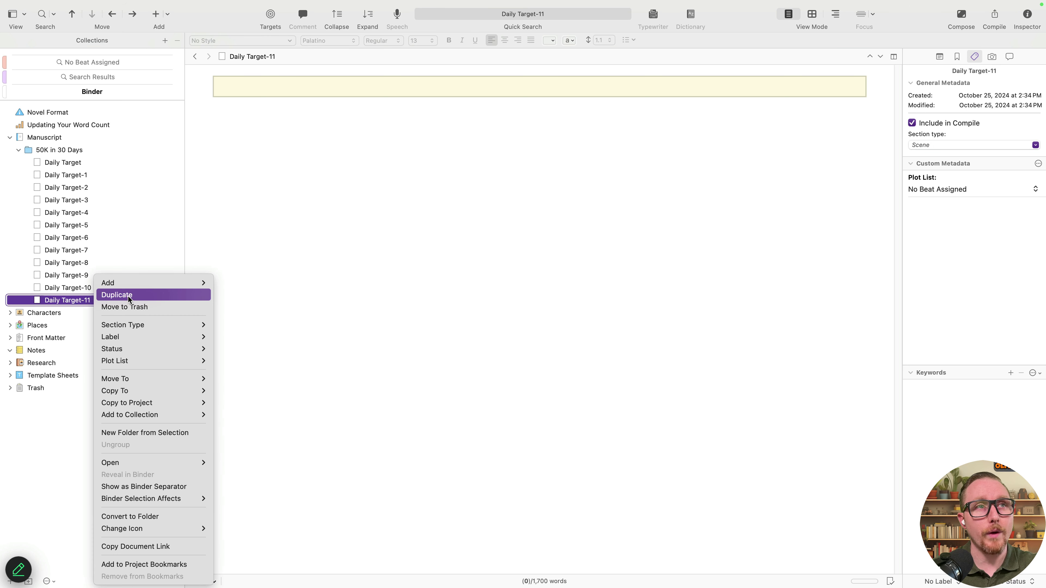
left_click(71, 303)
key("super+d")
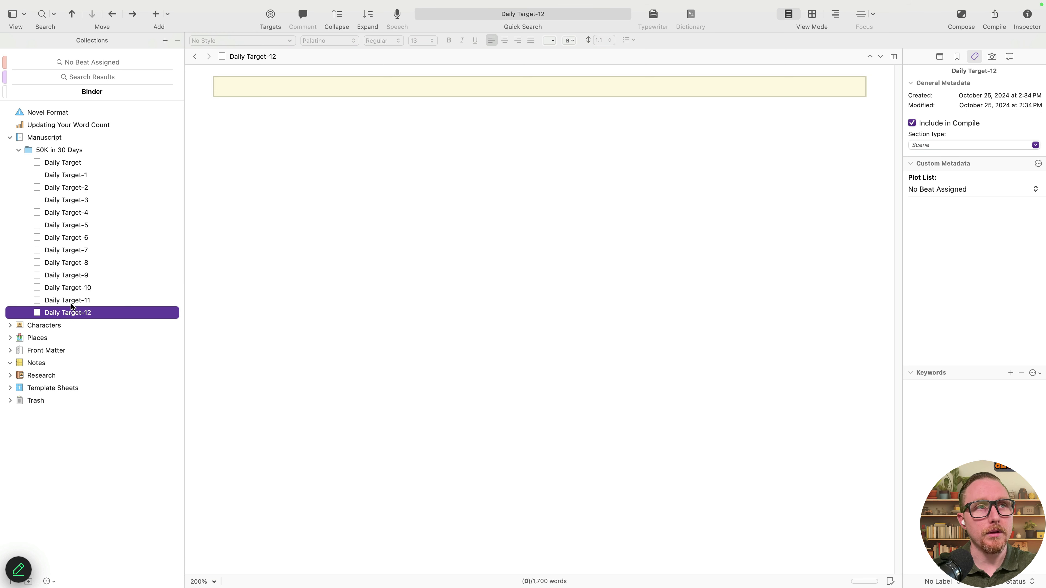
key("super+d")
key("super+d")
key("super+d")
key("super+d")
key("super+d")
key("super+d")
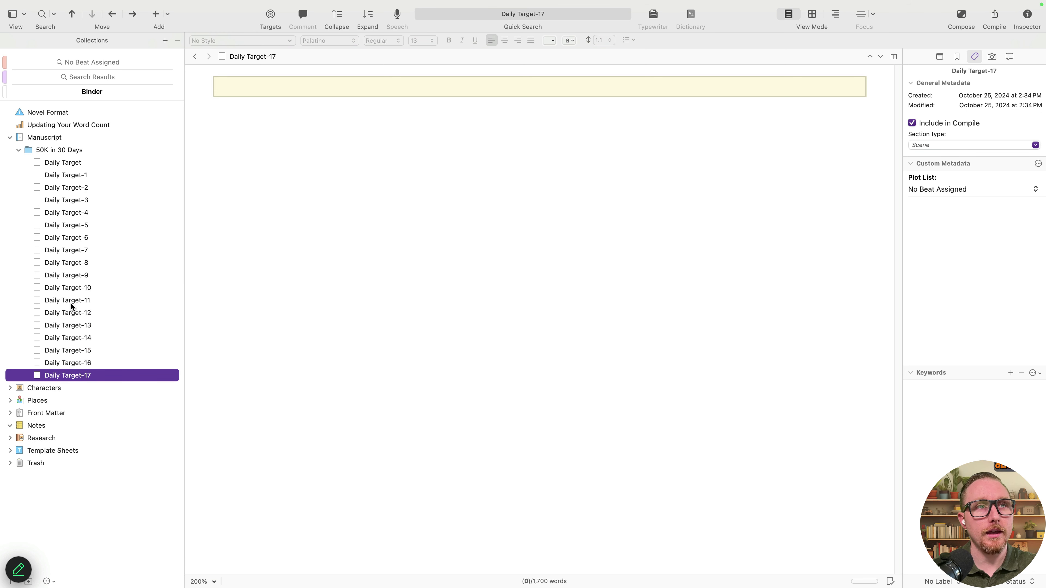
key("super+d")
key("super+d")
key("super+d")
key("super+d")
key("super+d")
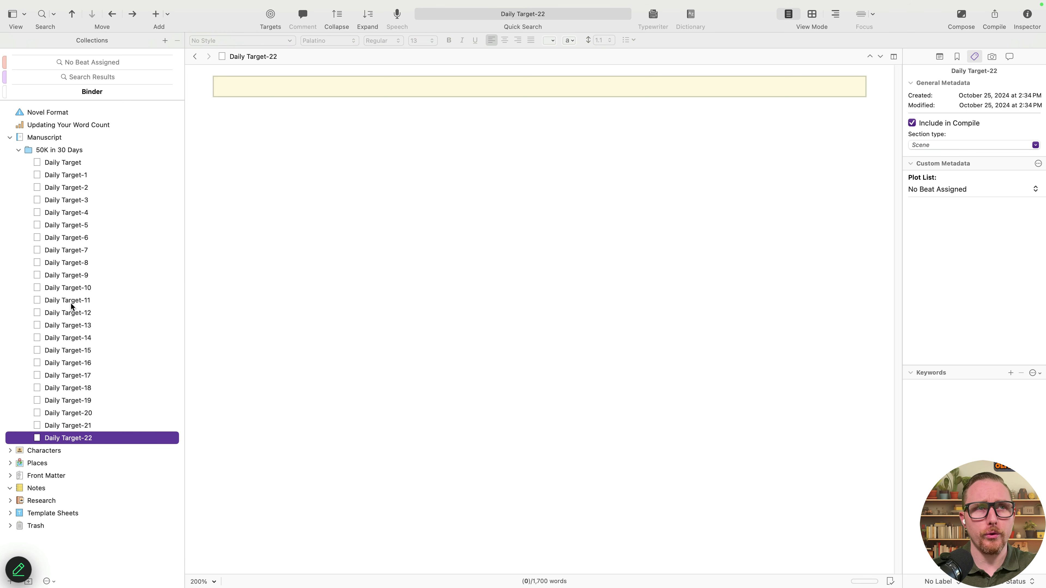
key("super+d")
key("super+d")
key("super+d")
key("super+d")
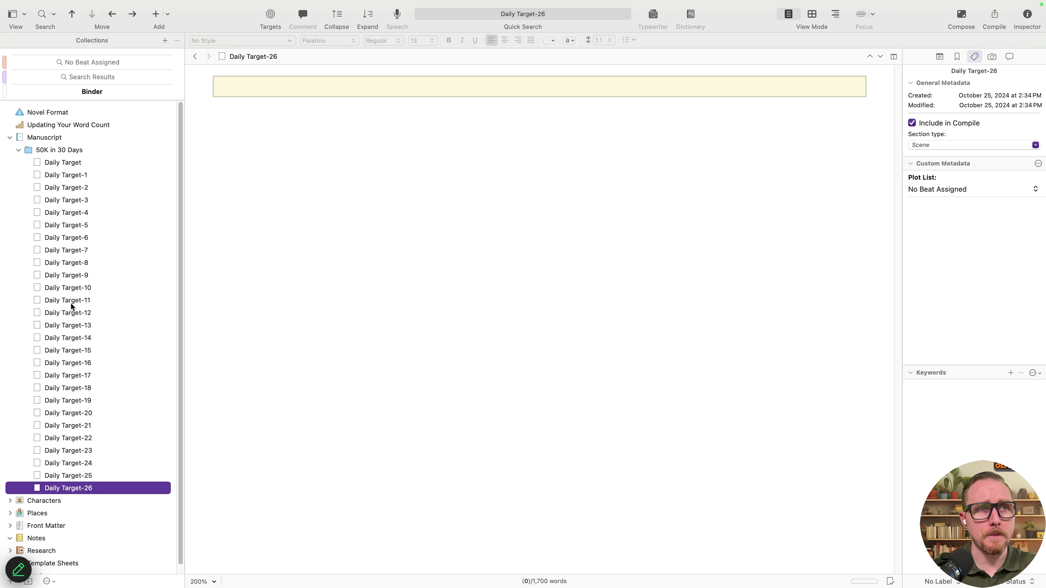
key("super+d")
key("super+d")
key("super+d")
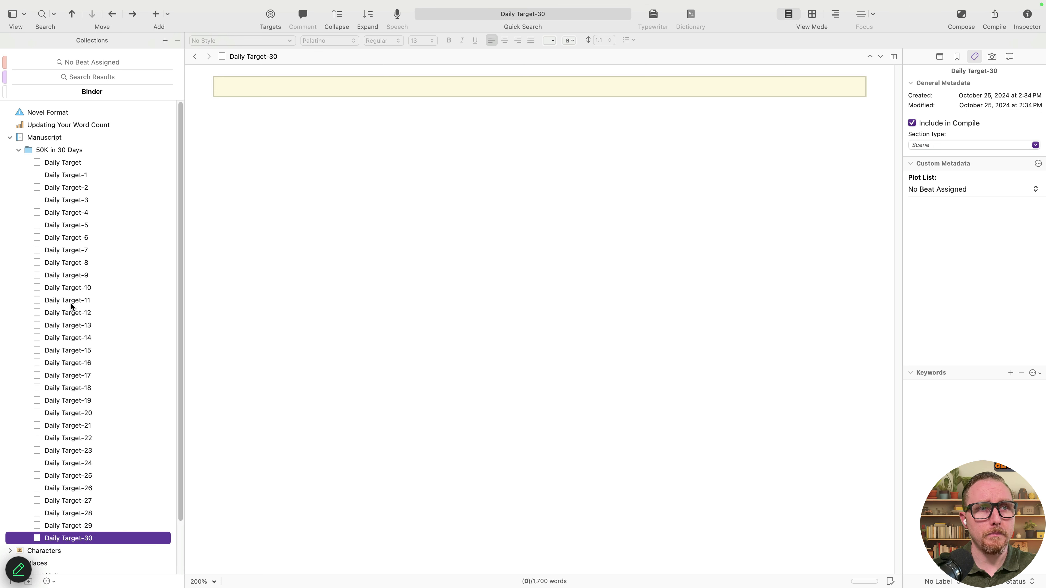
Move the original unnumbered Daily Target document to the trash
key("Left")
key("Down")
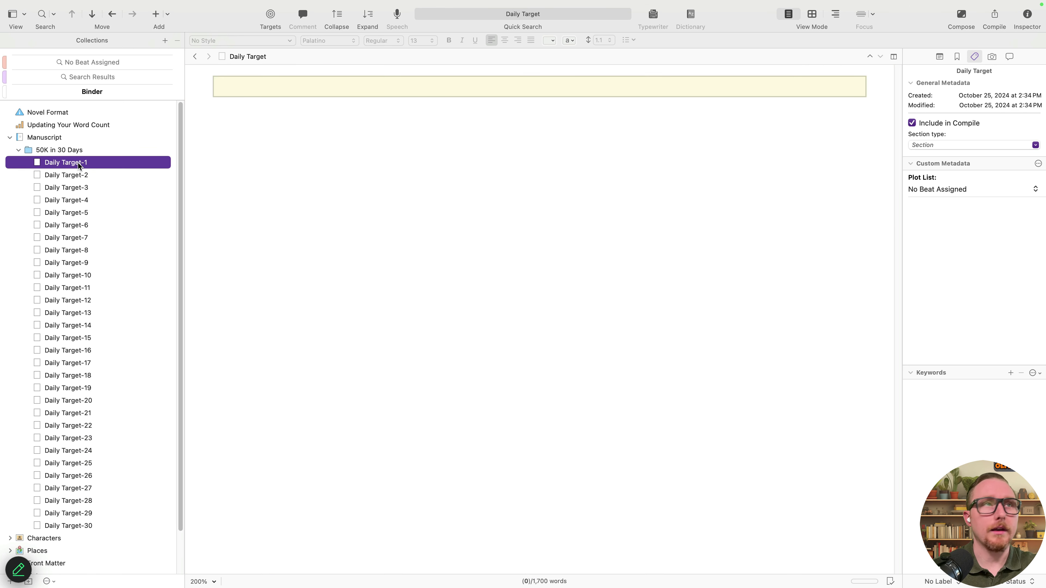
key("super+BackSpace")
Look over the numbered Daily Target documents in the 50K in 30 Days folder from first to last
key("shift+Down")
key("shift+Down")
key("shift+Down")
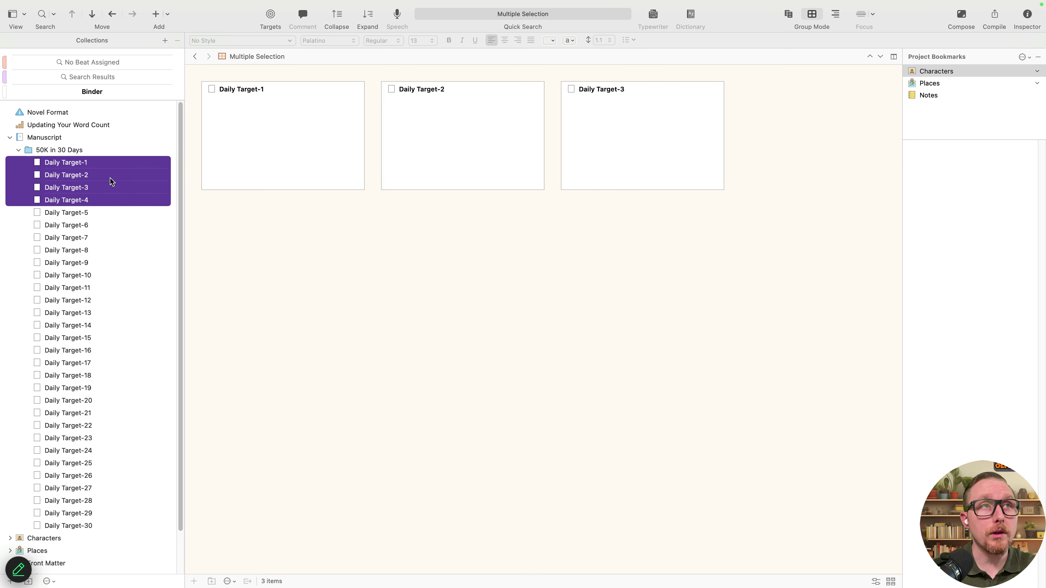
key("Up")
key("Up")
key("Up")
scroll(88, 285, "down", 3)
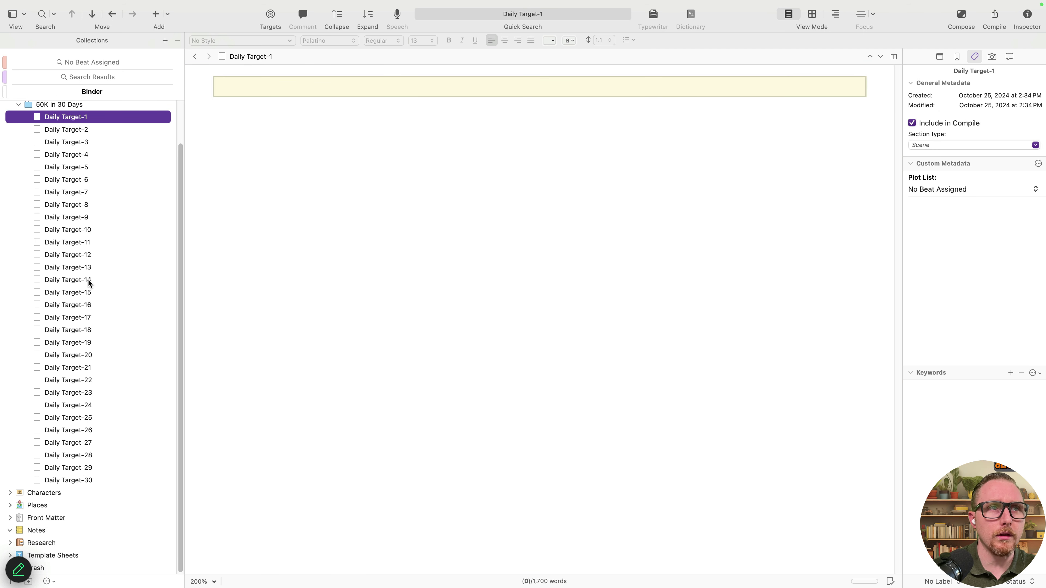
scroll(83, 282, "up", 3)
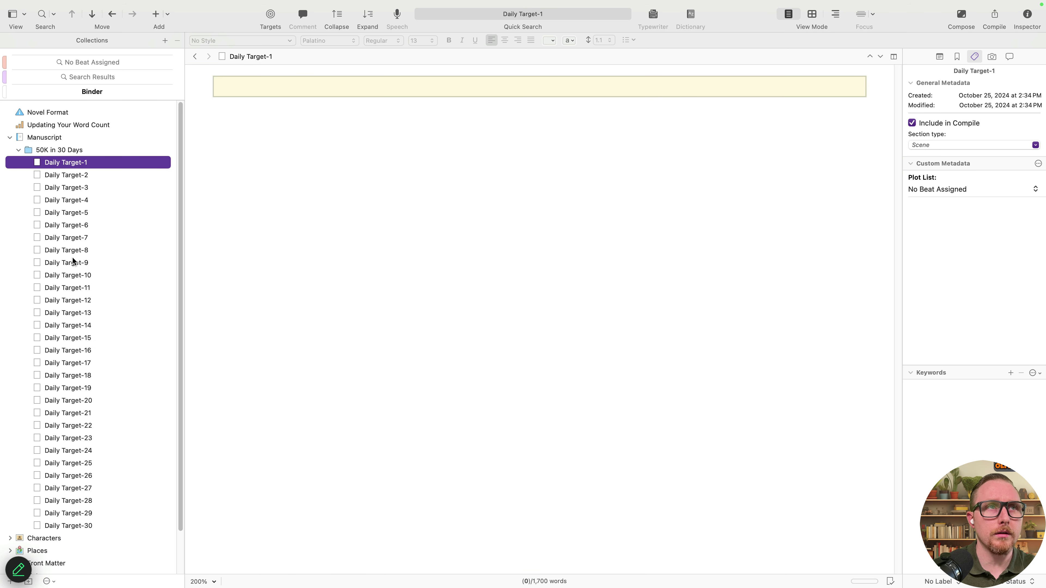
Create a folder named Week 1 after Daily Target-1 inside the 50K in 30 Days folder
left_click(82, 163)
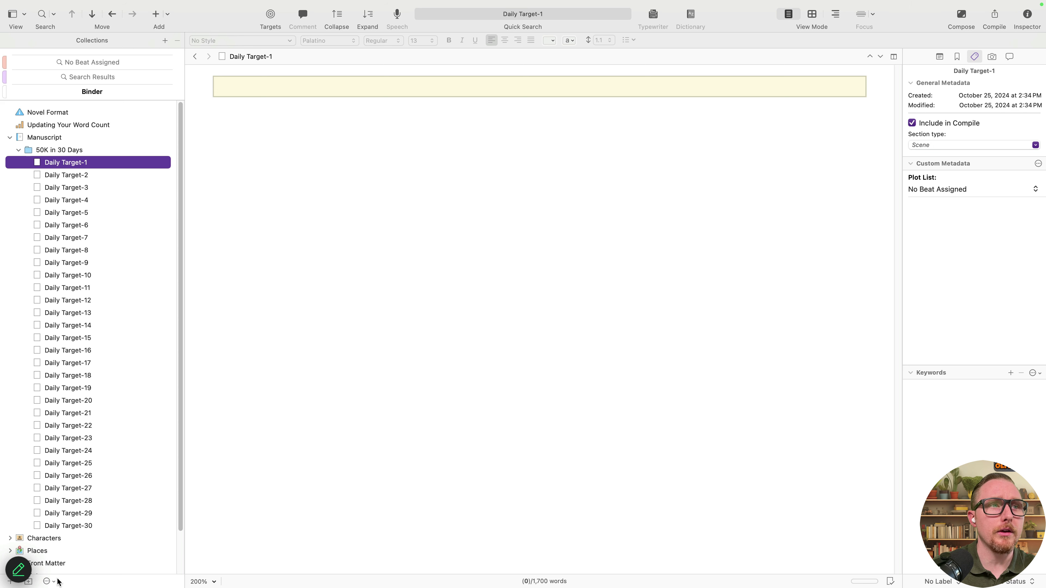
left_click(28, 582)
type("Week 1")
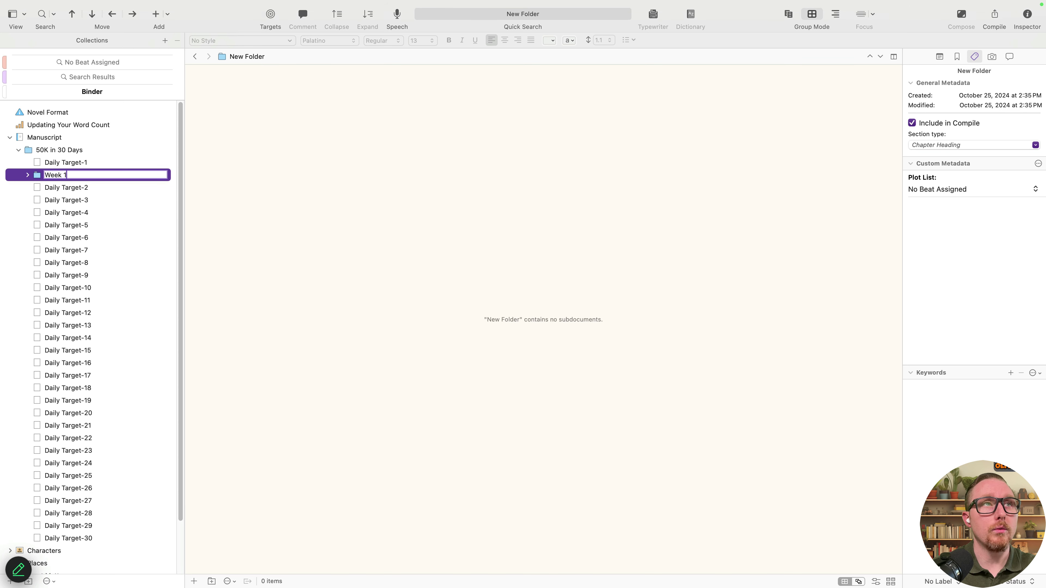
key("Return")
Move the documents Daily Target-1 through Daily Target-7 into the Week 1 folder
left_click(88, 161)
left_click(87, 188, "super")
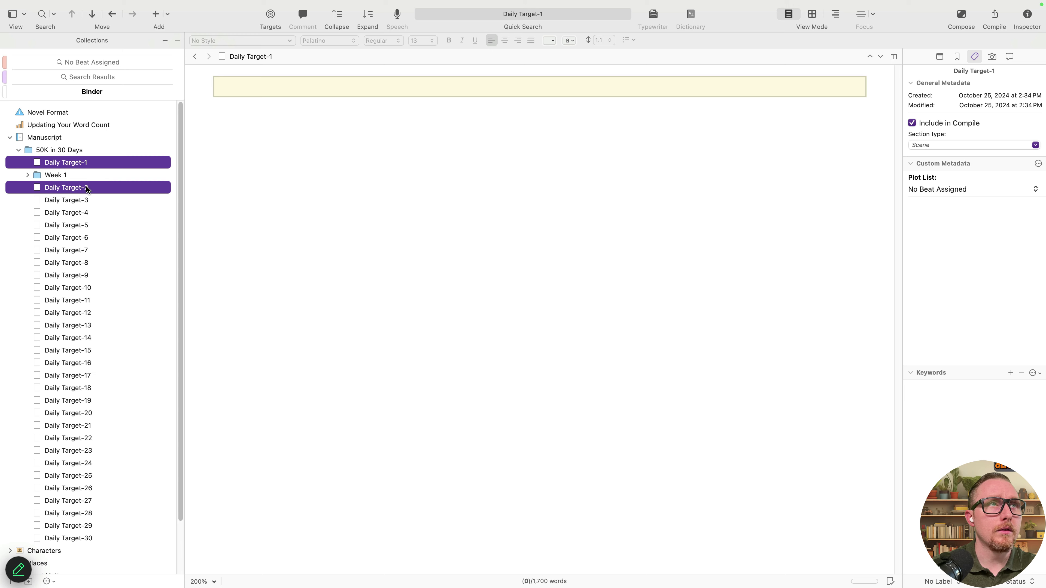
left_click_drag(87, 190, 90, 252)
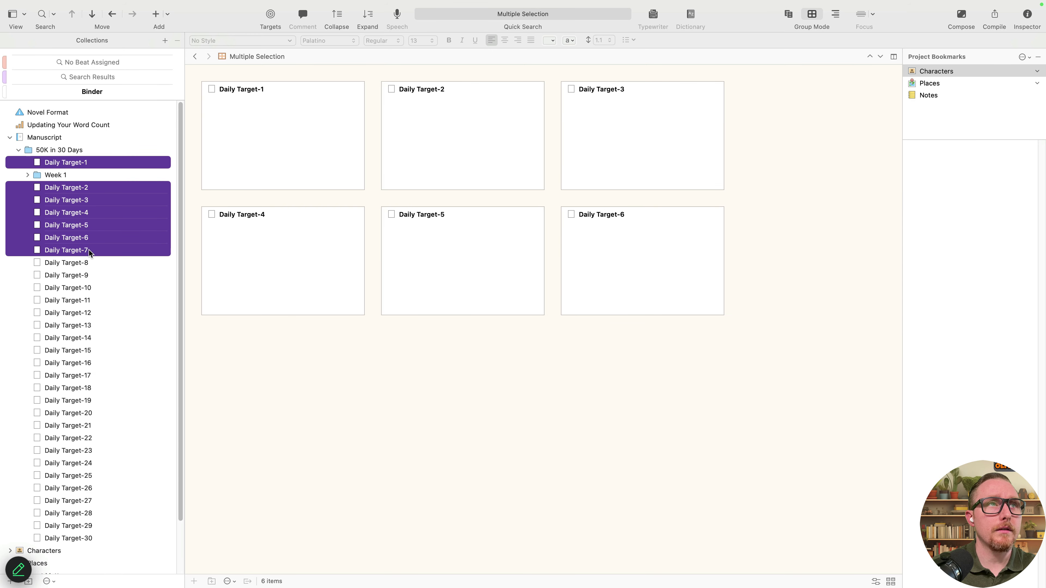
left_click_drag(82, 162, 36, 176)
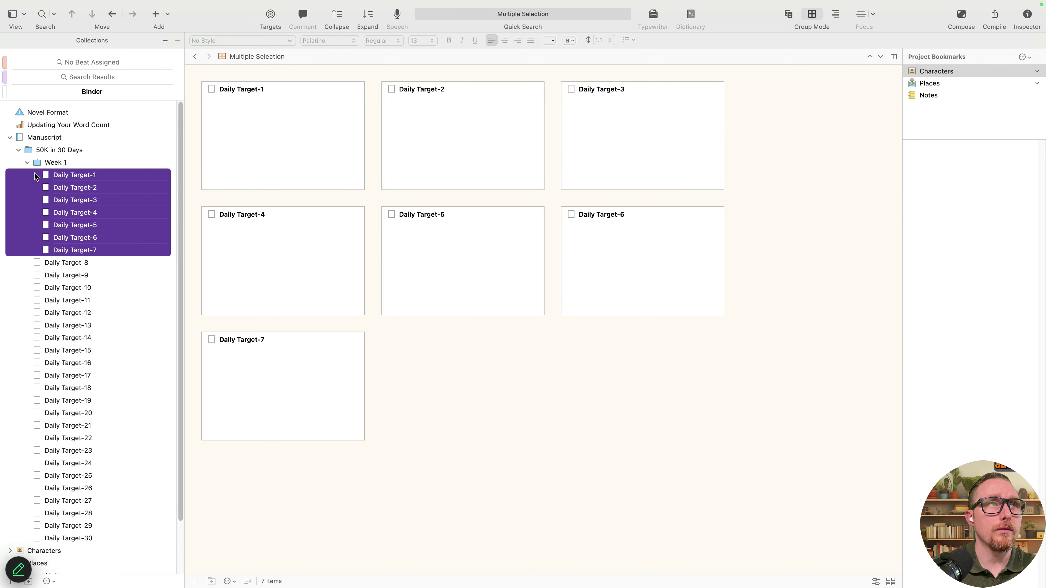
Collapse the Week 1 folder and create a folder named Week 2 directly after it
left_click(61, 251)
left_click(28, 162)
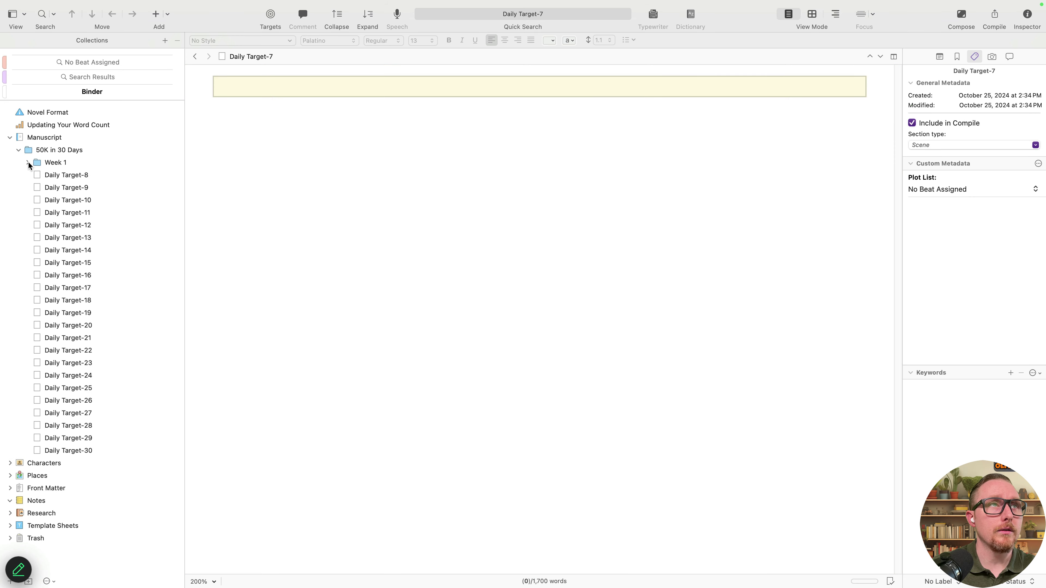
left_click(55, 162)
left_click(32, 583)
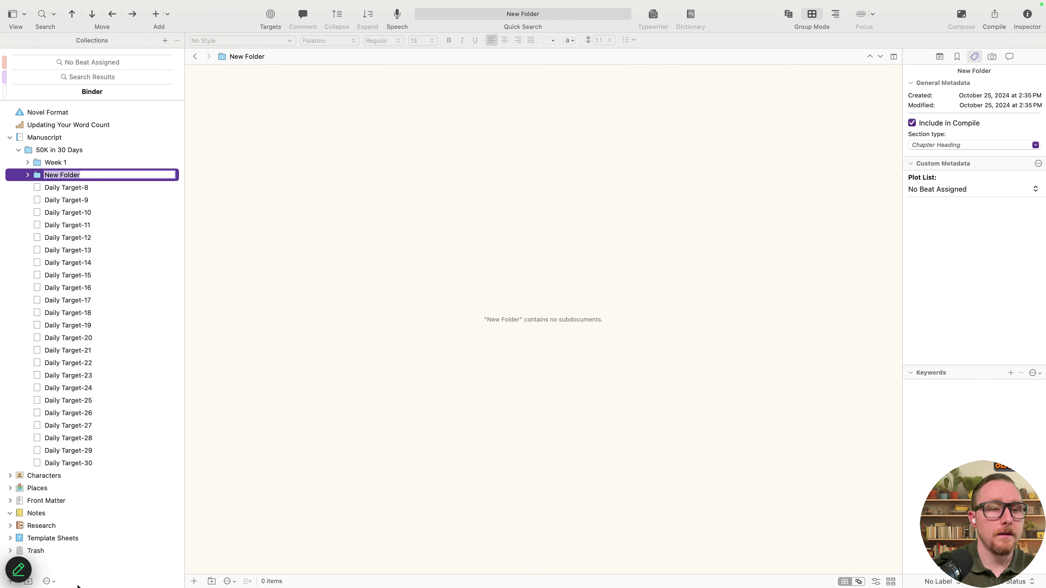
type("Week 3")
key("BackSpace")
type("2")
key("Return")
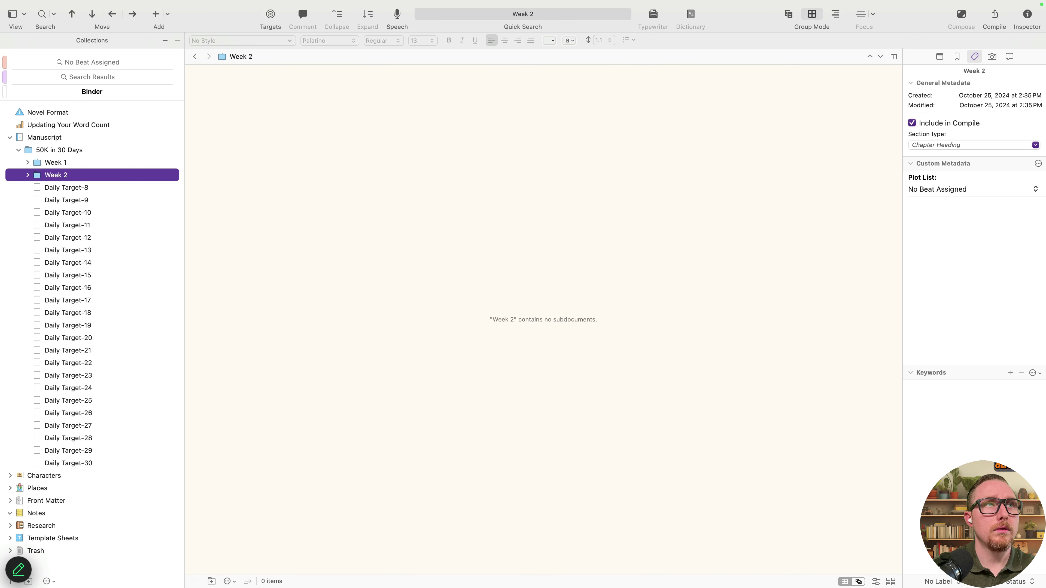
Move the documents Daily Target-8 through Daily Target-14 into the Week 2 folder and collapse it
key("Down")
key("shift+Down")
key("shift+Down")
key("shift+Down")
key("shift+Down")
key("shift+Down")
key("shift+Down")
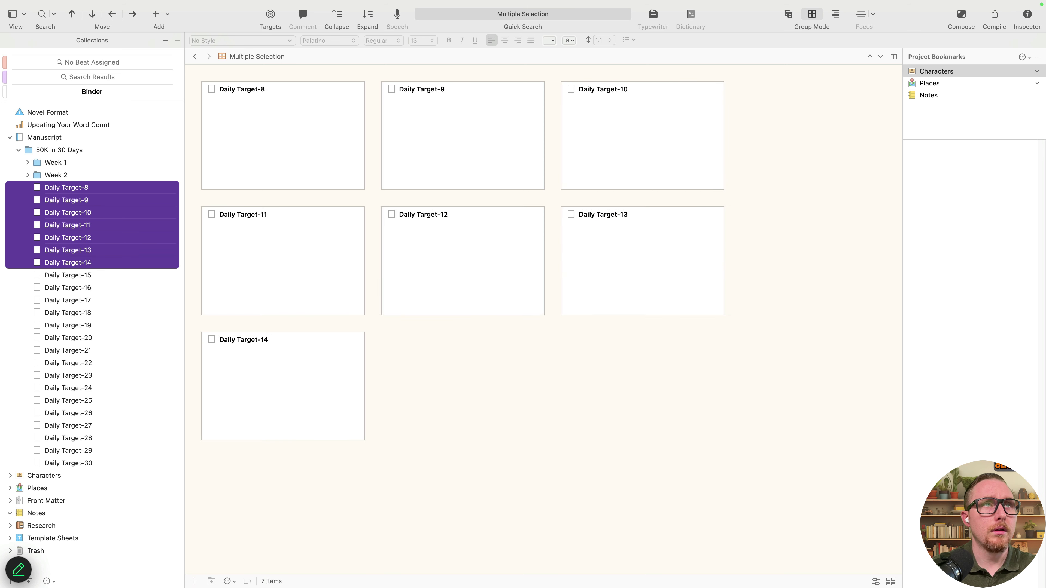
left_click_drag(80, 193, 66, 176)
left_click(27, 175)
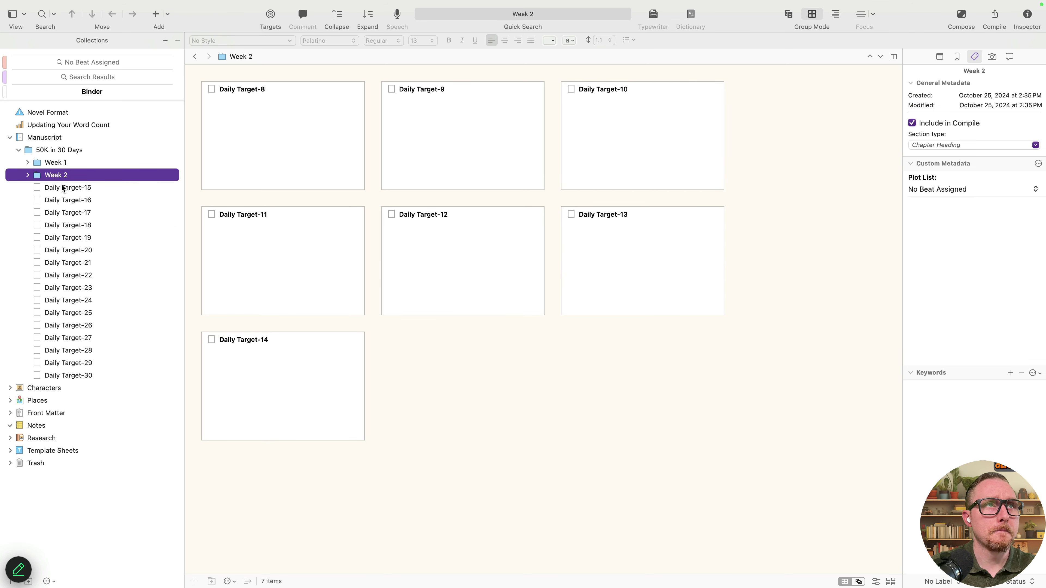
Create a folder named Week 3 and place it between the Week 2 folder and Daily Target-15
left_click(63, 189)
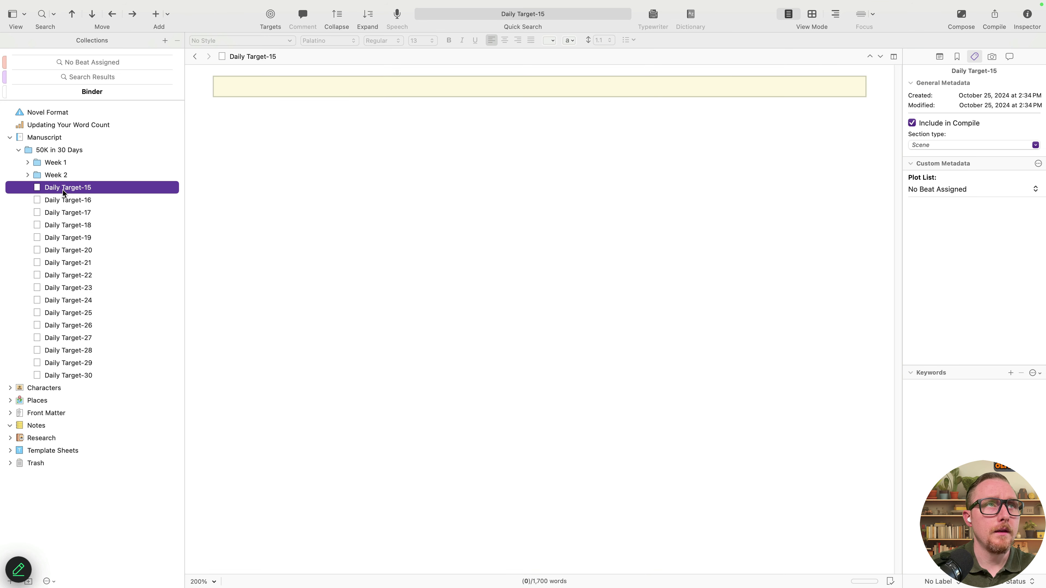
left_click(28, 581)
type("Week")
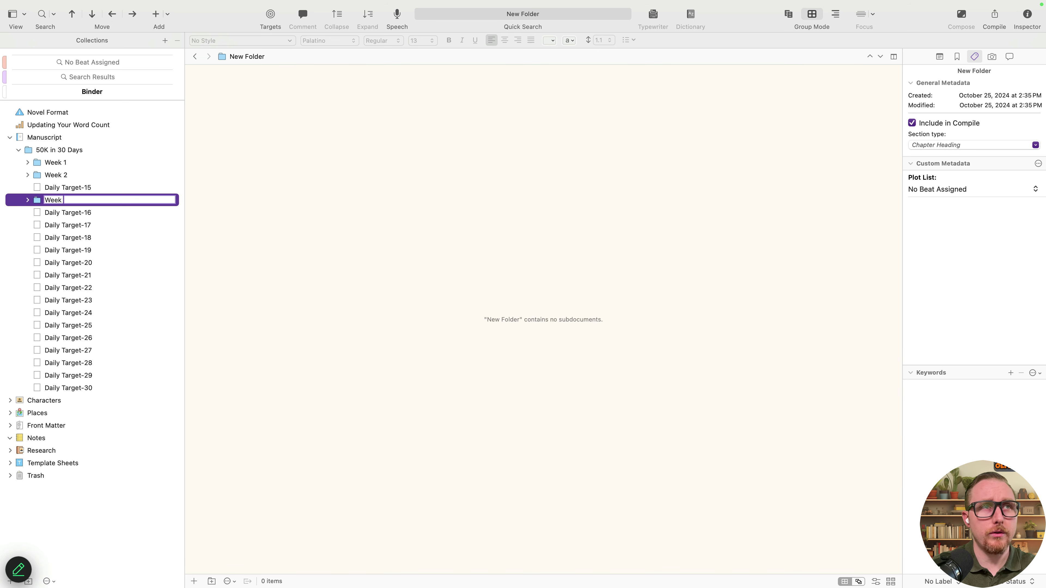
type(" 3")
key("Return")
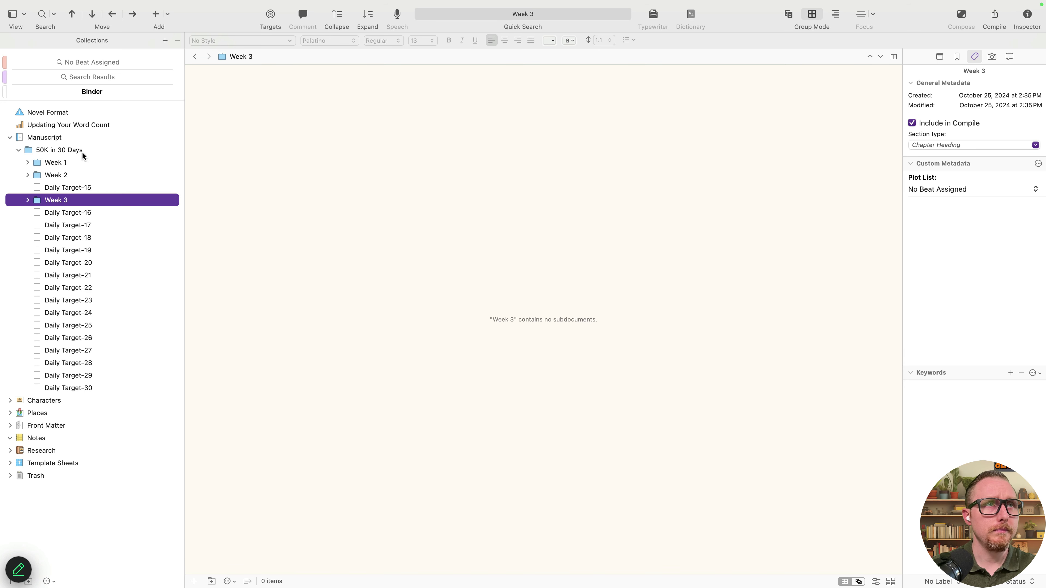
left_click_drag(67, 200, 72, 183)
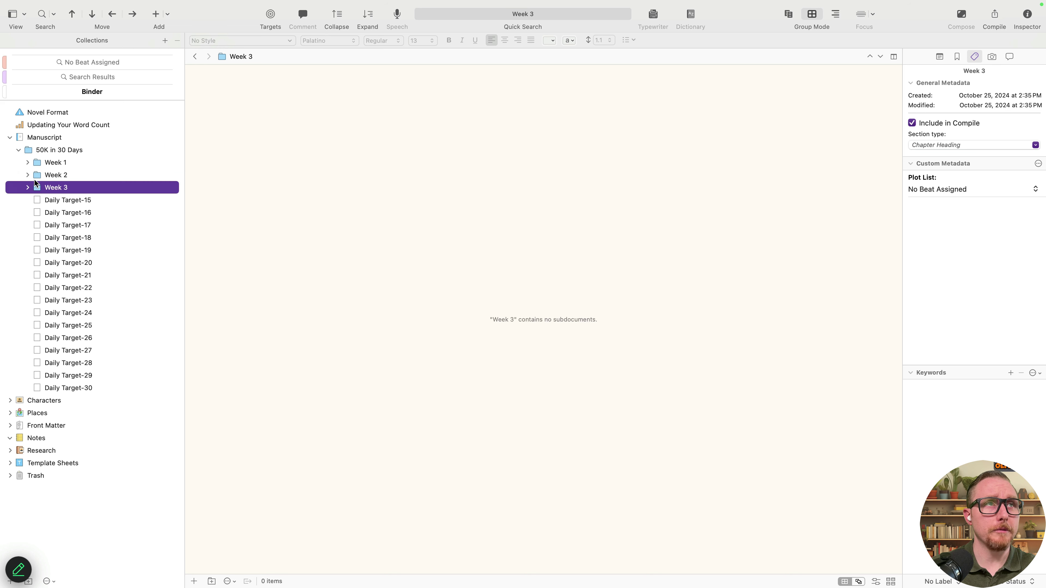
Move the documents Daily Target-15 through Daily Target-21 into the Week 3 folder
left_click(93, 198)
key("shift+Down")
key("shift+Down")
key("shift+Down")
key("shift+Down")
key("shift+Down")
key("shift+Down")
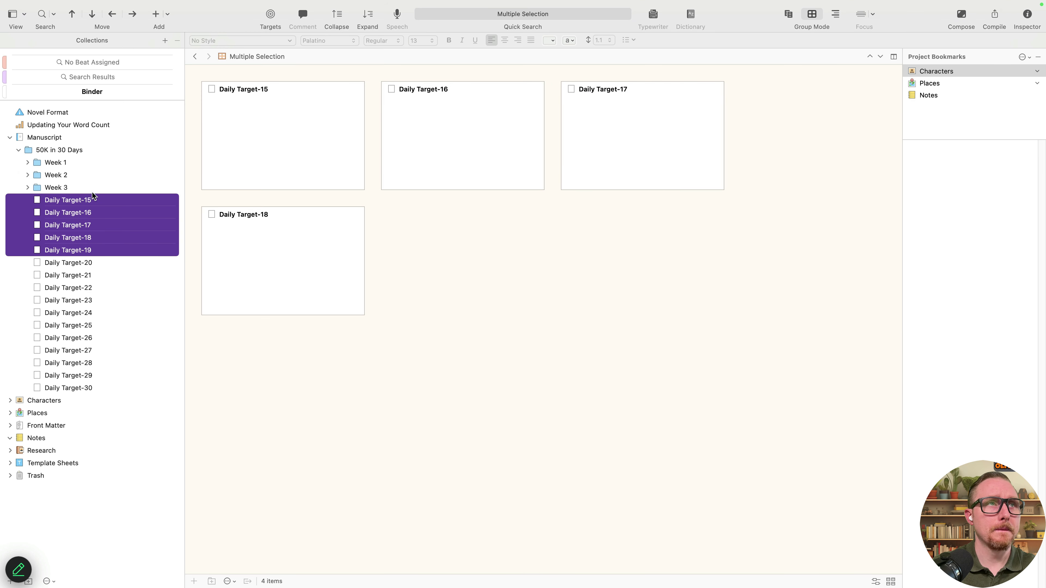
key("shift+Up")
key("shift+Up")
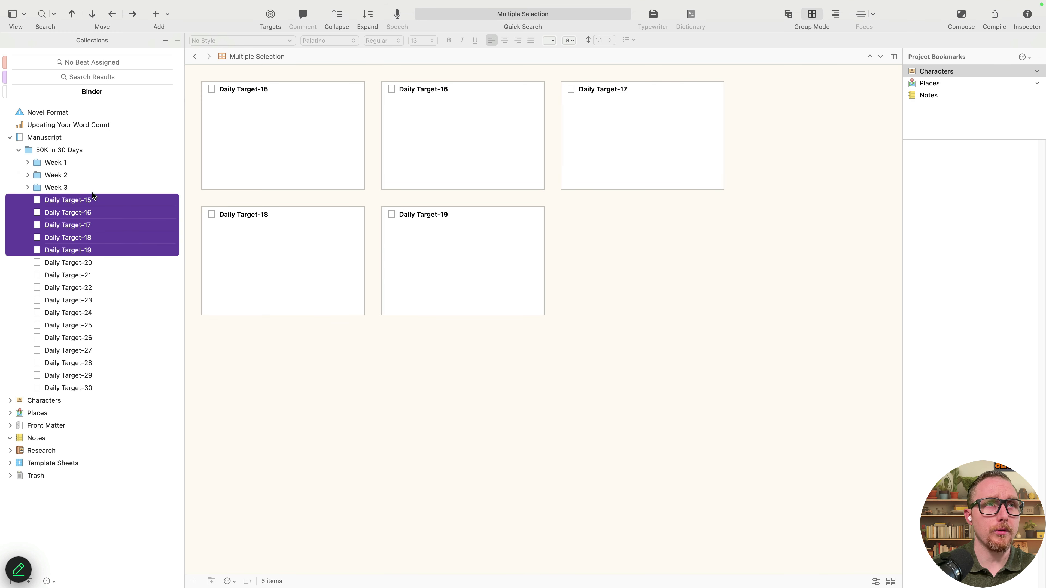
key("shift+Down")
key("shift+Up")
key("shift+Up")
key("shift+Down")
key("shift+Up")
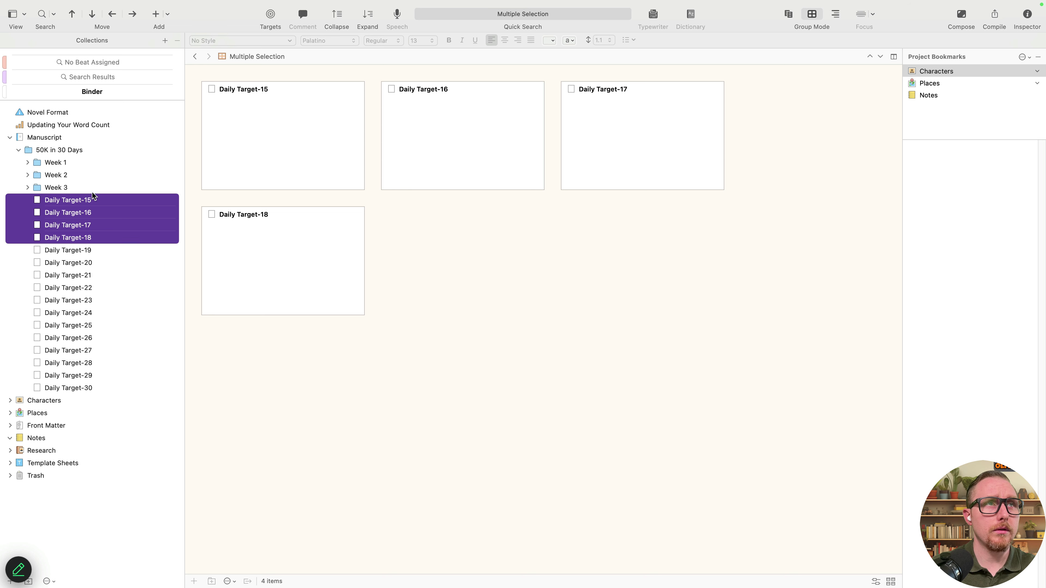
key("shift+Up")
key("shift+Up")
key("shift+Down")
key("shift+Down")
key("shift+Down")
key("shift+Down")
key("shift+Down")
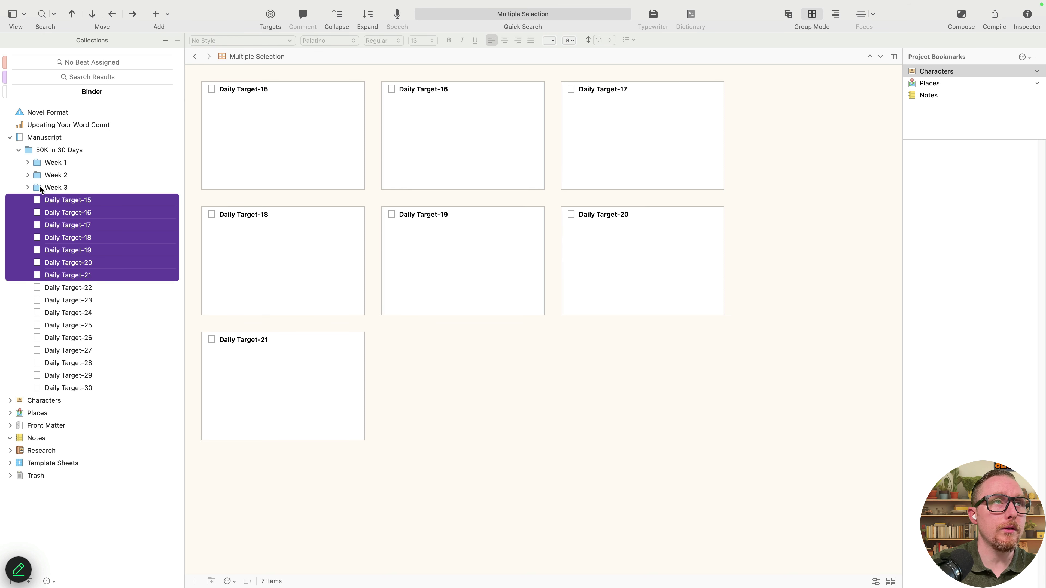
key("shift+Up")
key("shift+Up")
key("shift+Up")
key("shift+Up")
key("shift+Up")
key("shift+Up")
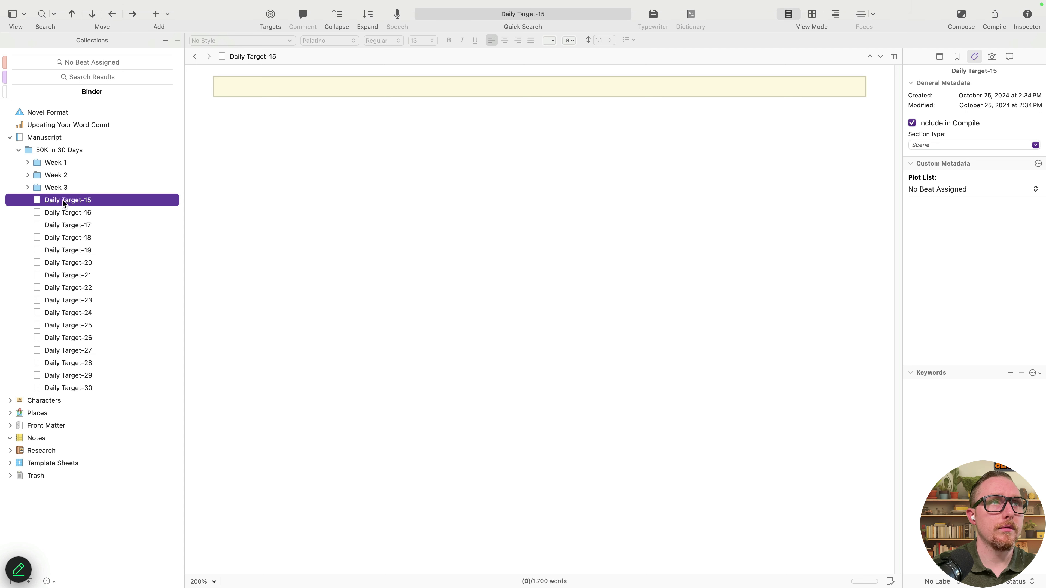
key("shift+Down")
key("shift+Down")
key("shift+Down")
key("shift+Down")
key("shift+Down")
key("shift+Down")
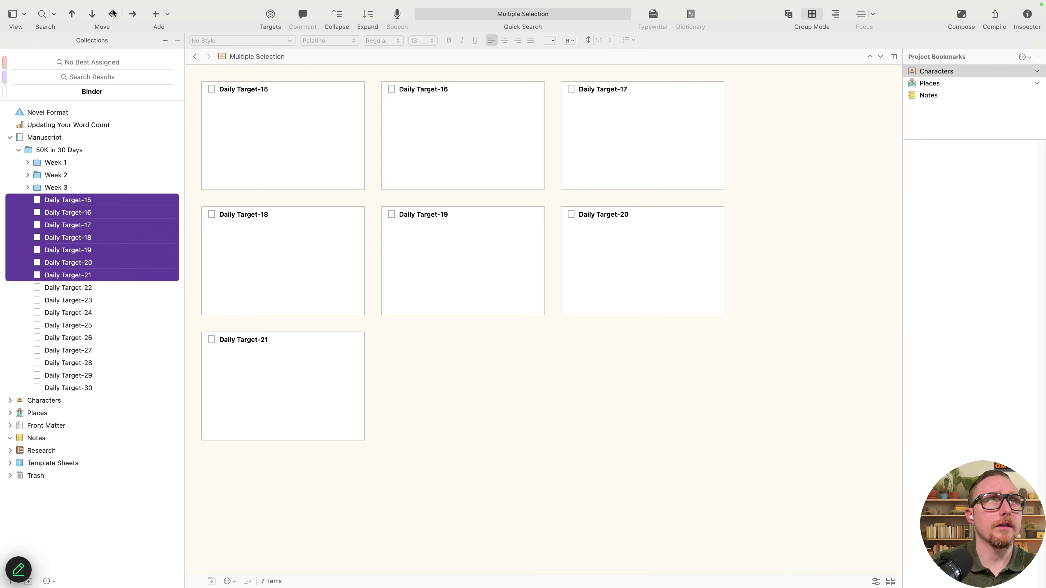
left_click_drag(22, 199, 26, 187)
Create a folder named Week 4 directly after the Week 3 folder
left_click(59, 190)
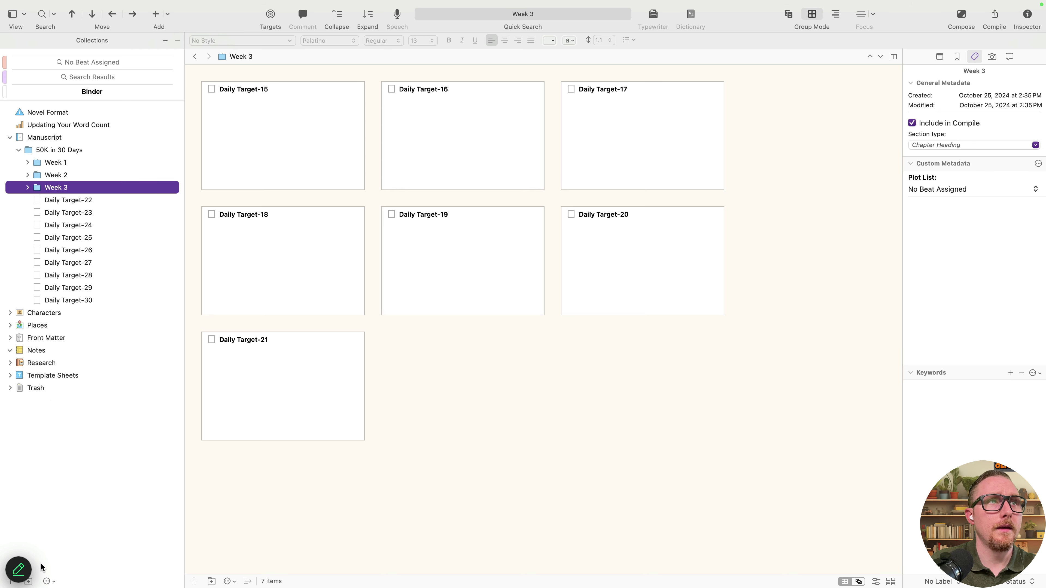
left_click(32, 582)
type("Week 4")
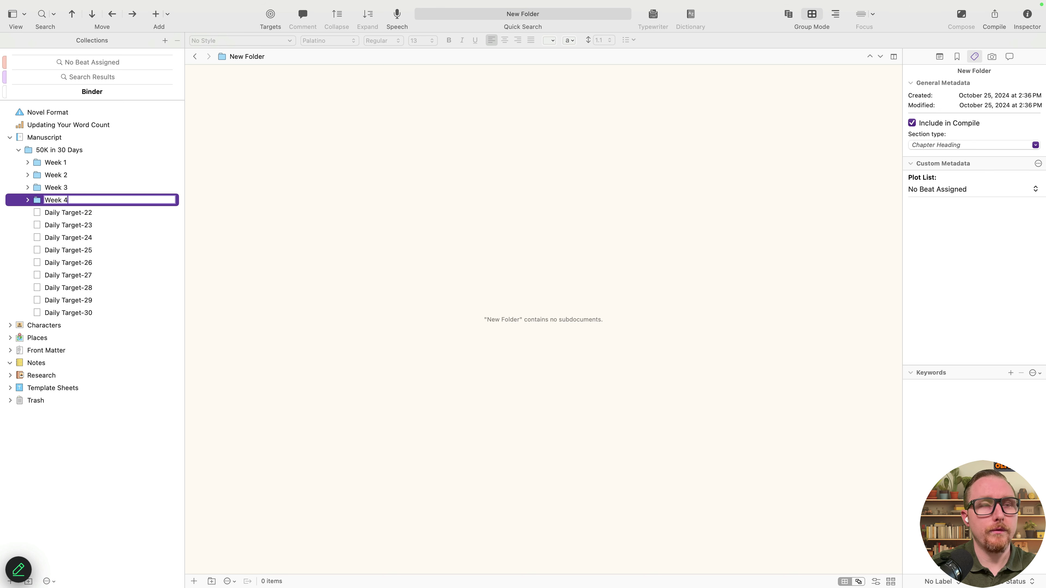
key("Return")
Move the documents Daily Target-22 through Daily Target-28 into the Week 4 folder
key("Down")
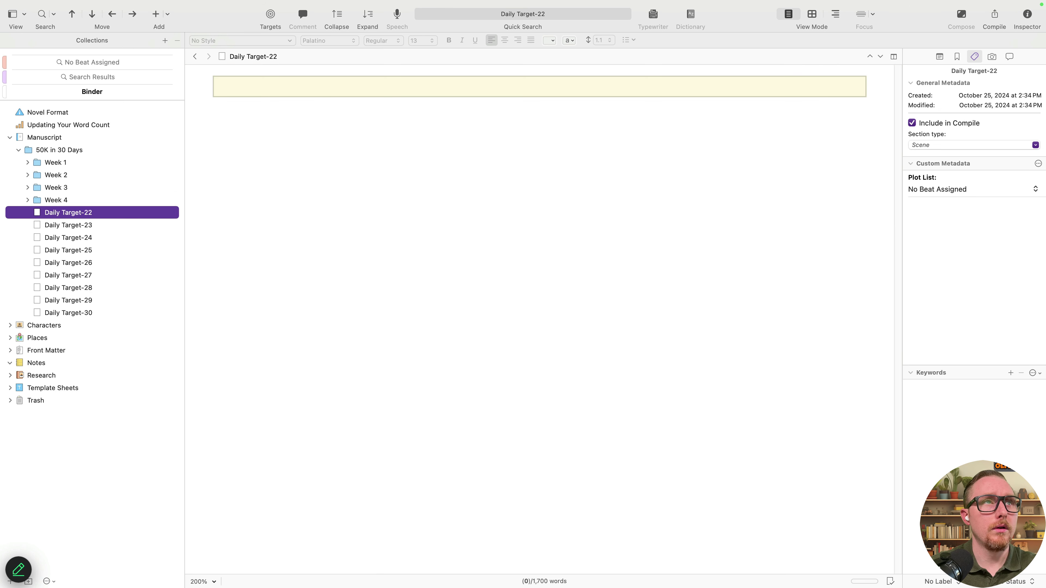
key("shift+Down")
key("shift+Down")
key("shift+Down")
key("shift+Down")
key("shift+Down")
key("shift+Down")
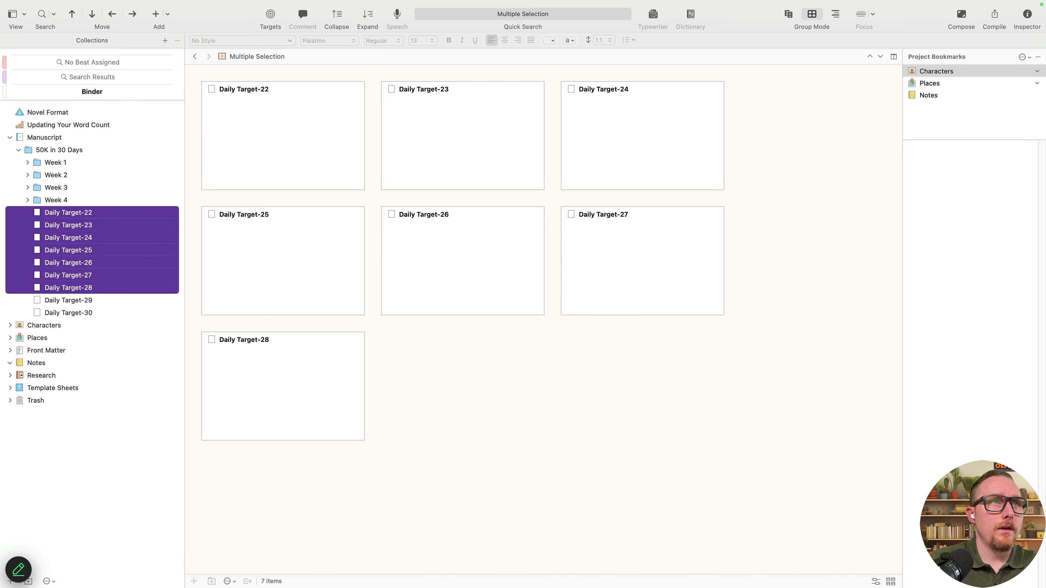
key("shift+Up")
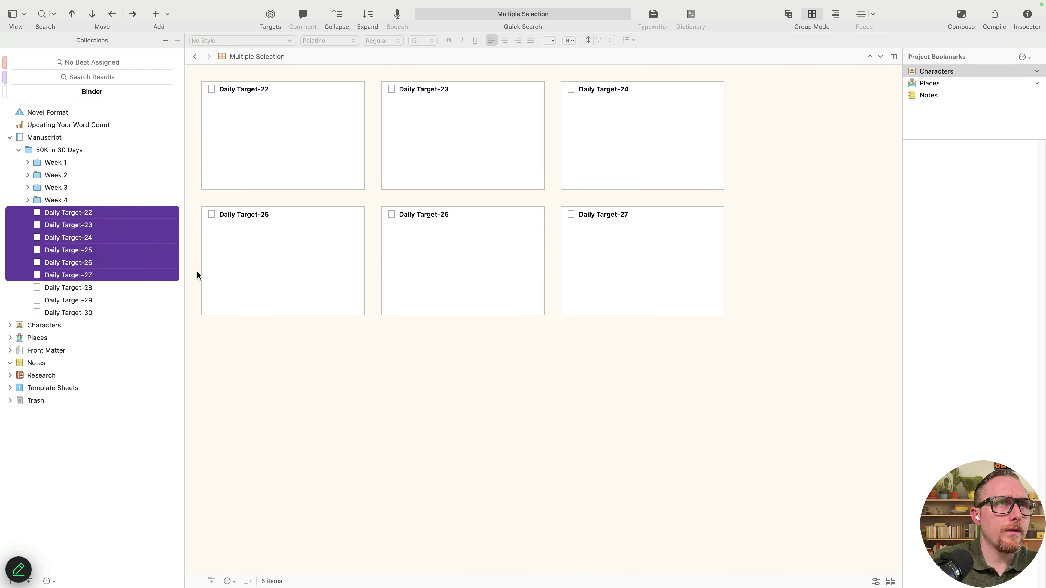
key("shift+Down")
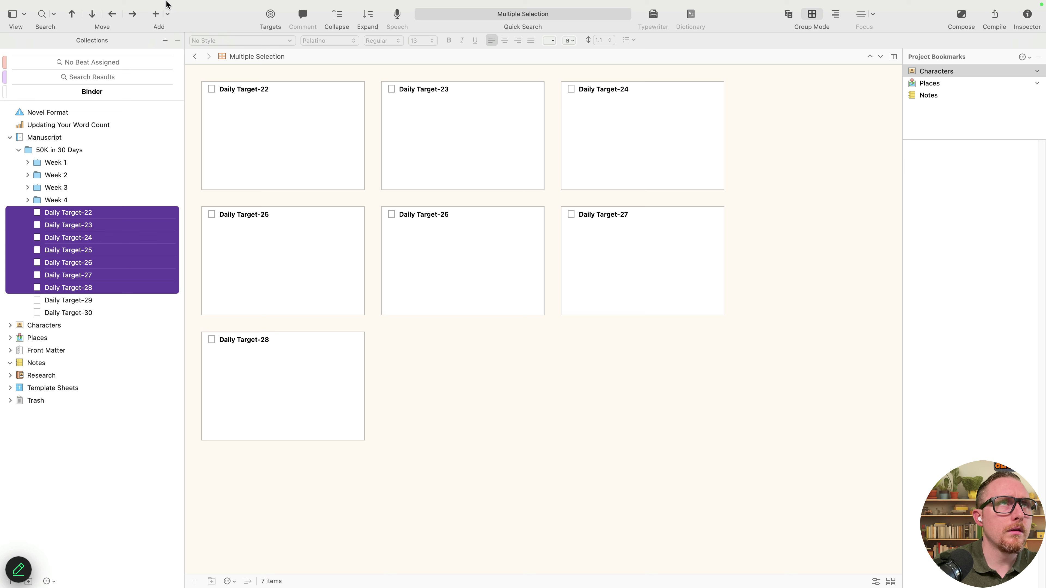
left_click(132, 13)
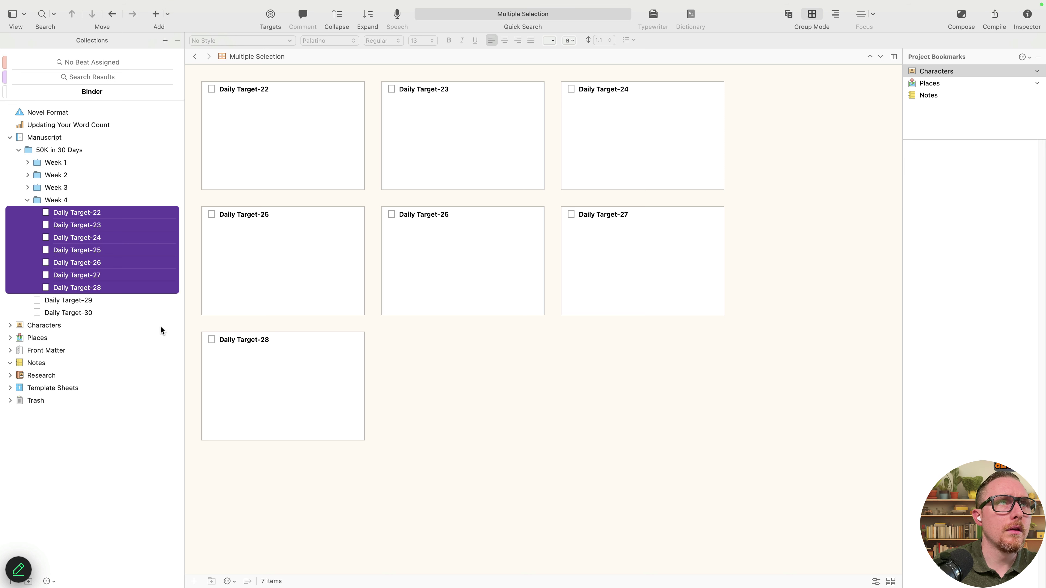
Collapse the Week 4 folder and create a folder named Week 5 directly after it
left_click(37, 201)
left_click(28, 581)
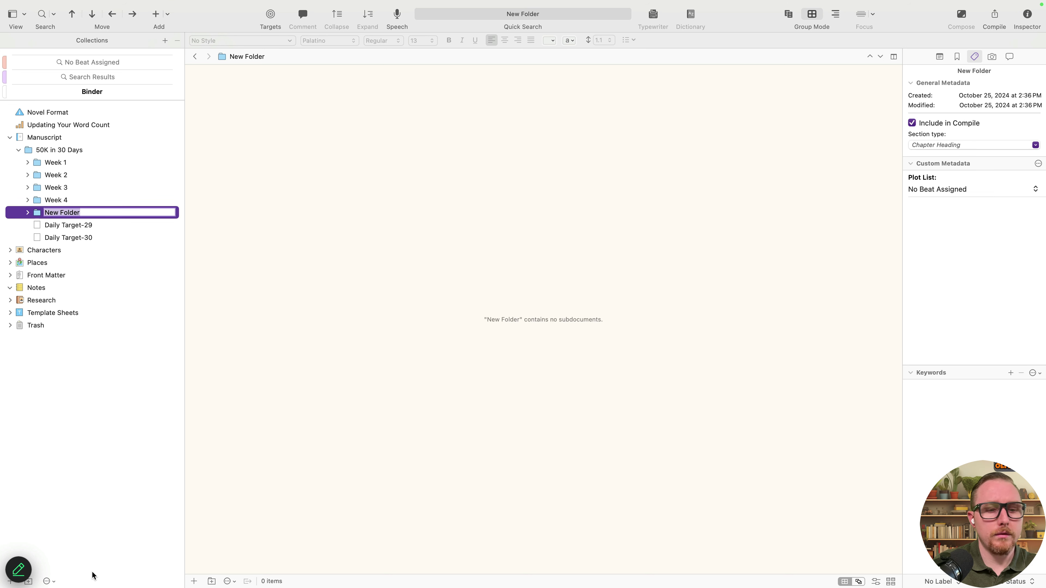
type("WEek")
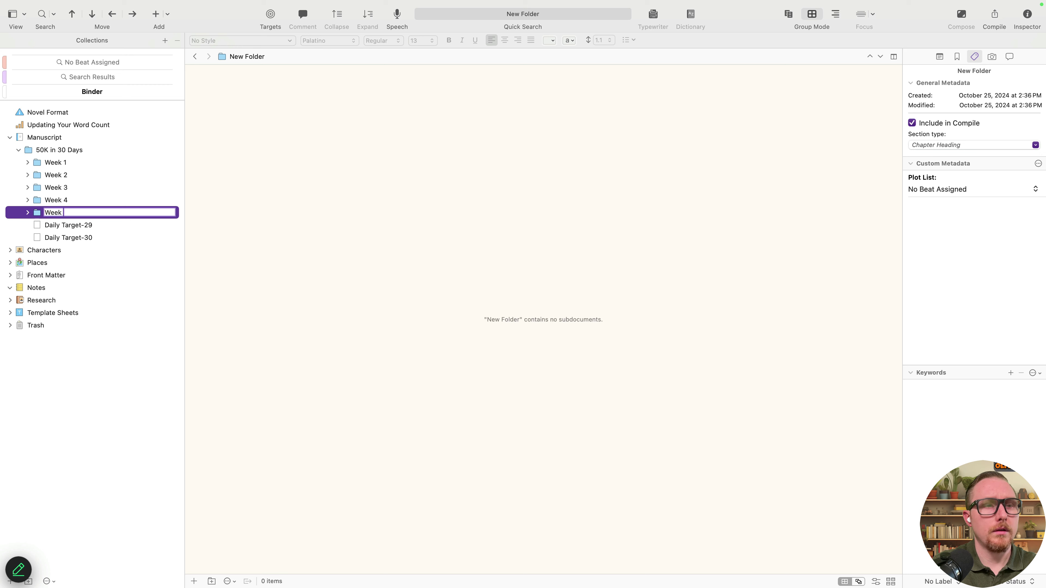
type(" 4")
key("BackSpace")
type("5")
key("Return")
Move the documents Daily Target-29 and Daily Target-30 into the Week 5 folder and collapse it
key("Down")
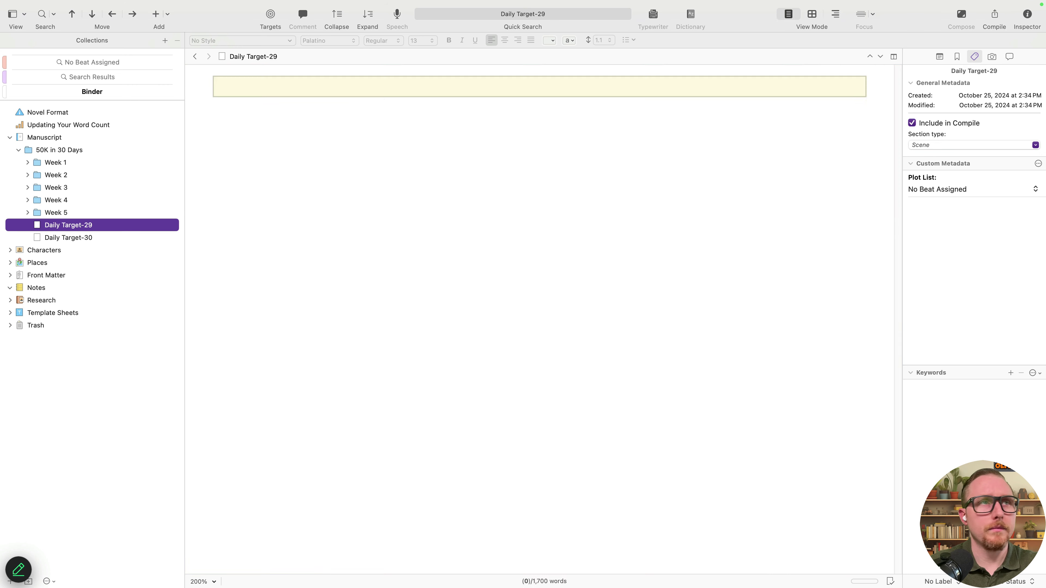
key("shift+Down")
left_click(132, 13)
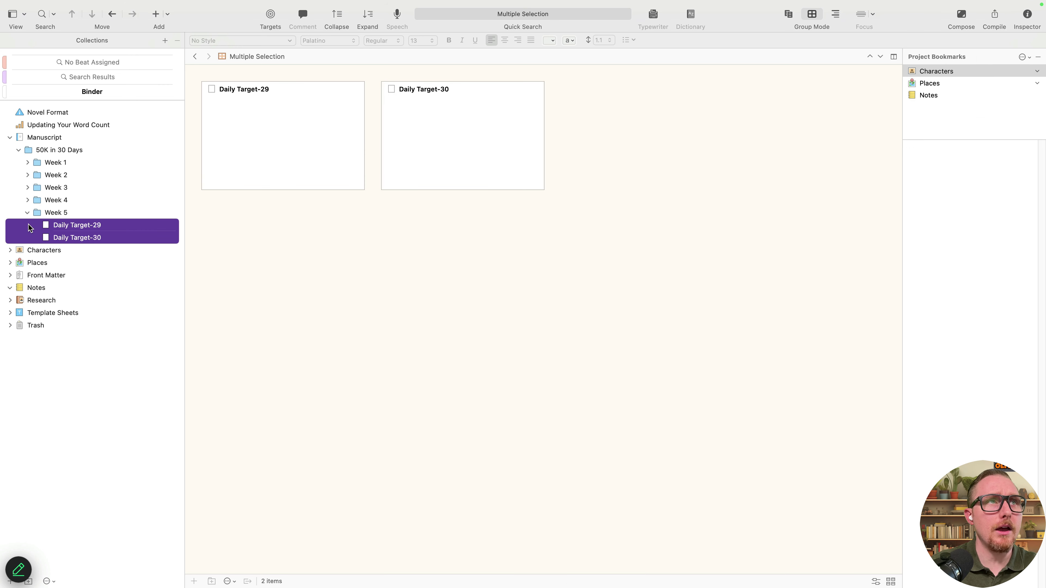
left_click(28, 213)
Expand the Week 1 folder and open the Daily Target-1 document
left_click(27, 163)
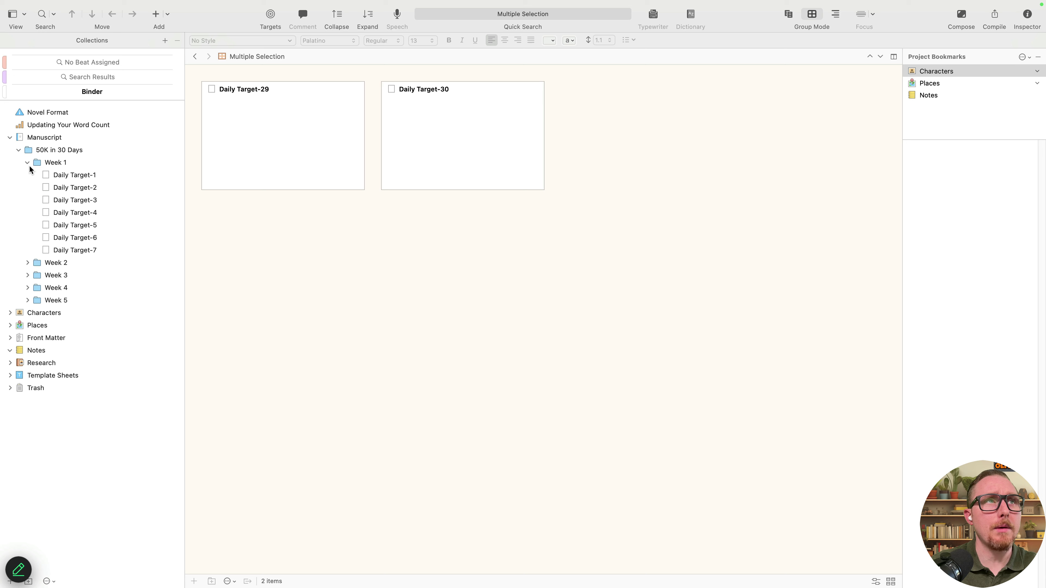
left_click(69, 175)
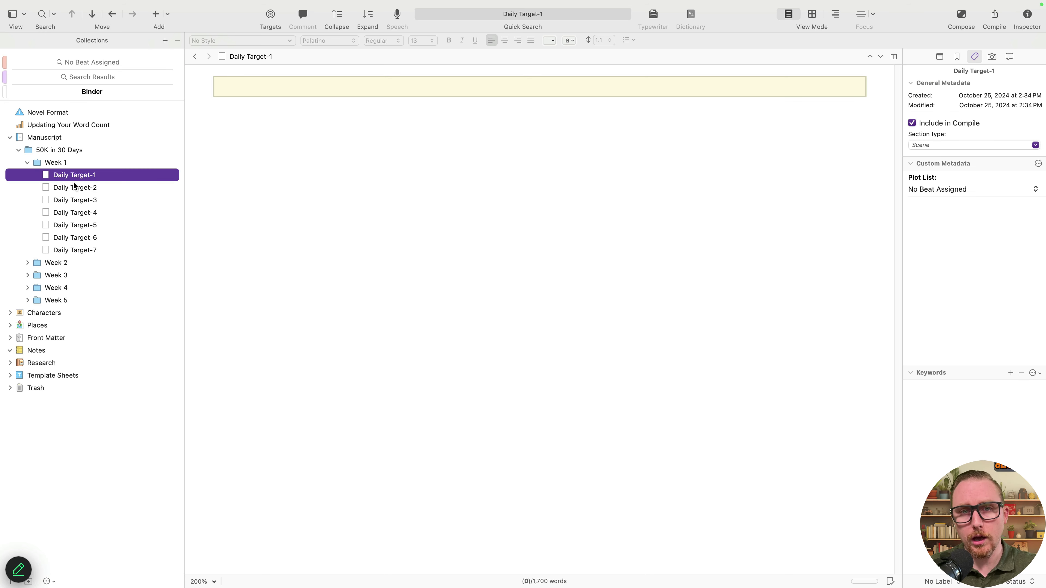
Inspect the word and character statistics of the Daily Target-1 document, then dismiss them
left_click(427, 145)
left_click(544, 582)
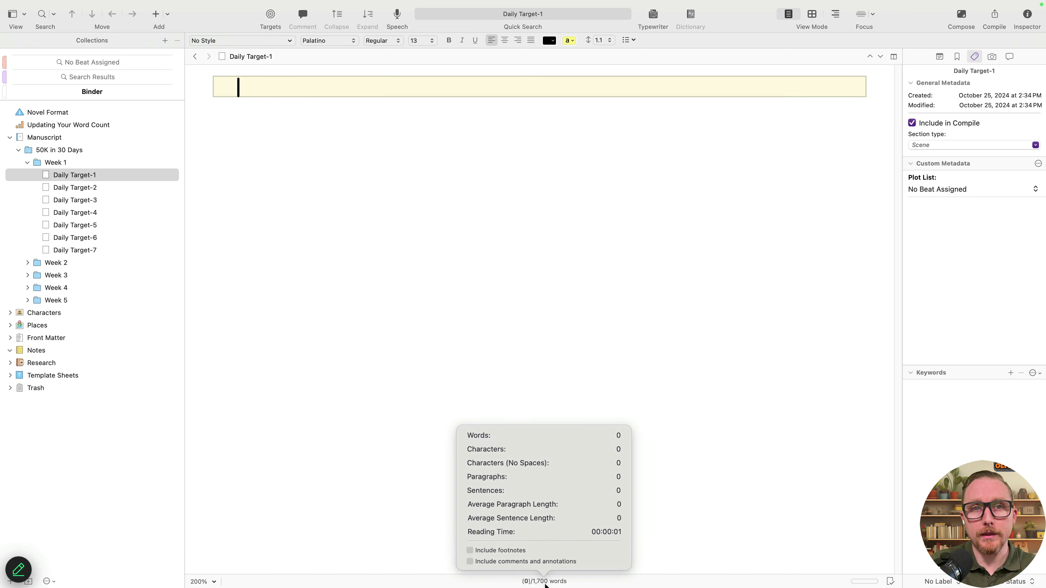
left_click(545, 584)
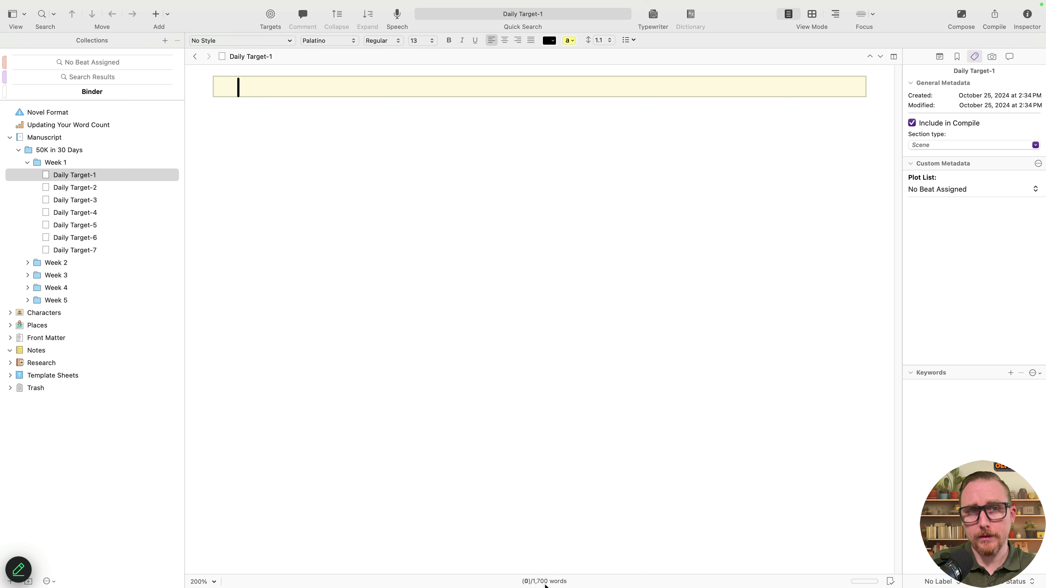
left_click(544, 584)
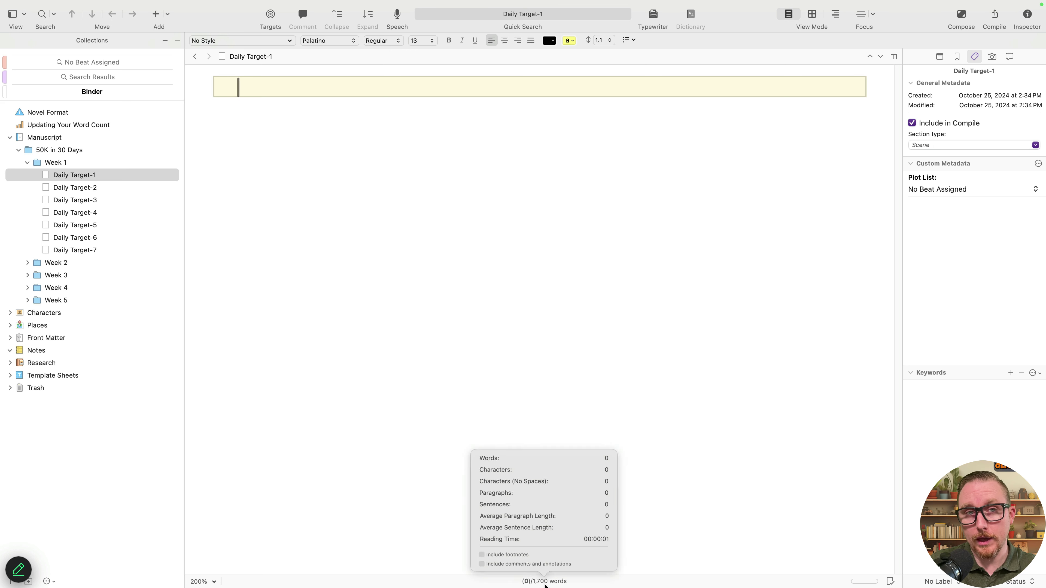
left_click(206, 284)
Expand the Week 5 folder and check the word-count target settings of the Daily Target-1 document
left_click(28, 299)
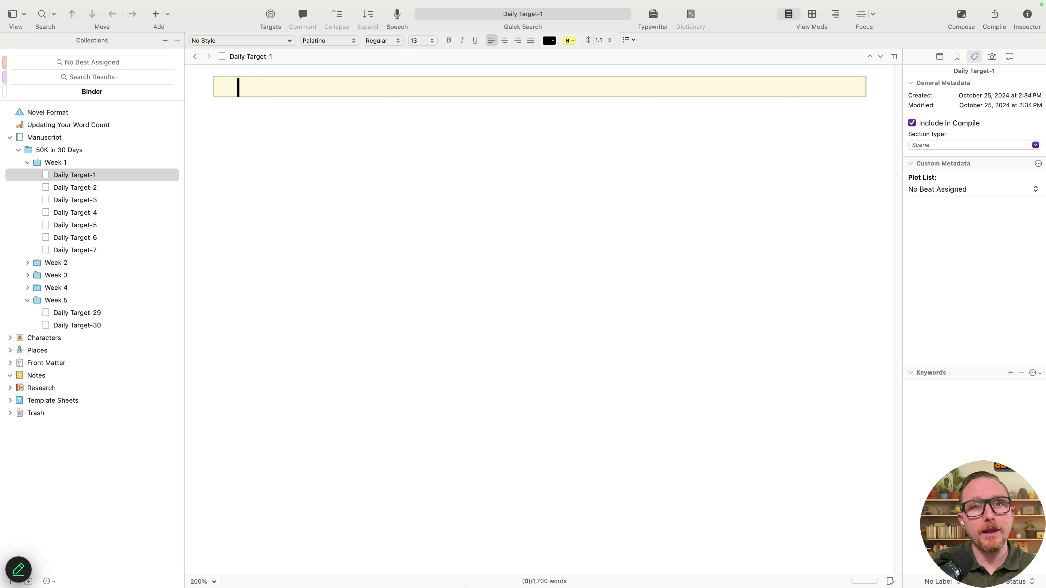
left_click(863, 581)
left_click(590, 288)
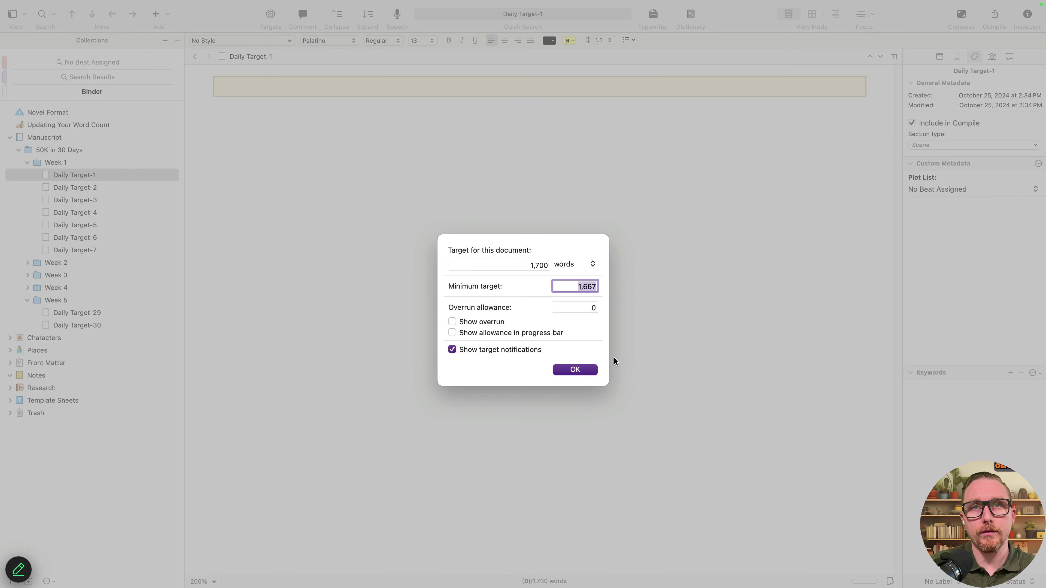
left_click(587, 369)
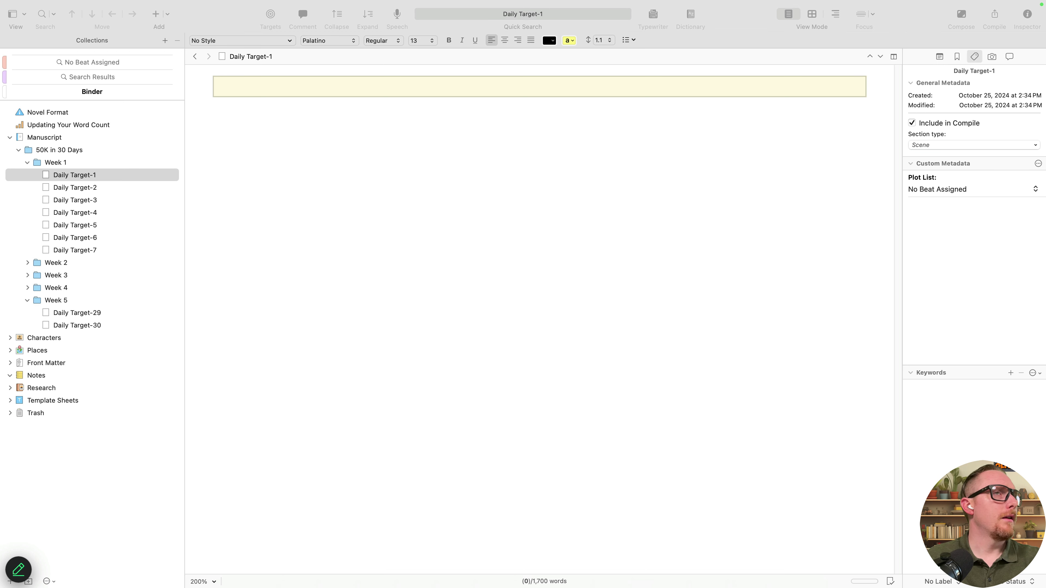
Select Daily Target-1 and check the choices of its Plot List metadata without changing the assignment
left_click(116, 181)
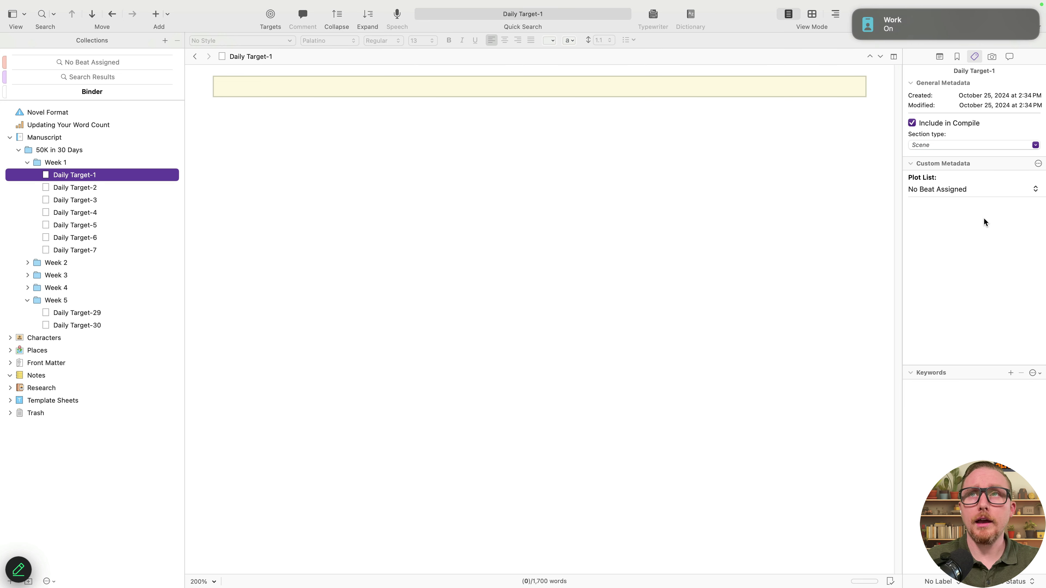
left_click(964, 191)
left_click(950, 191)
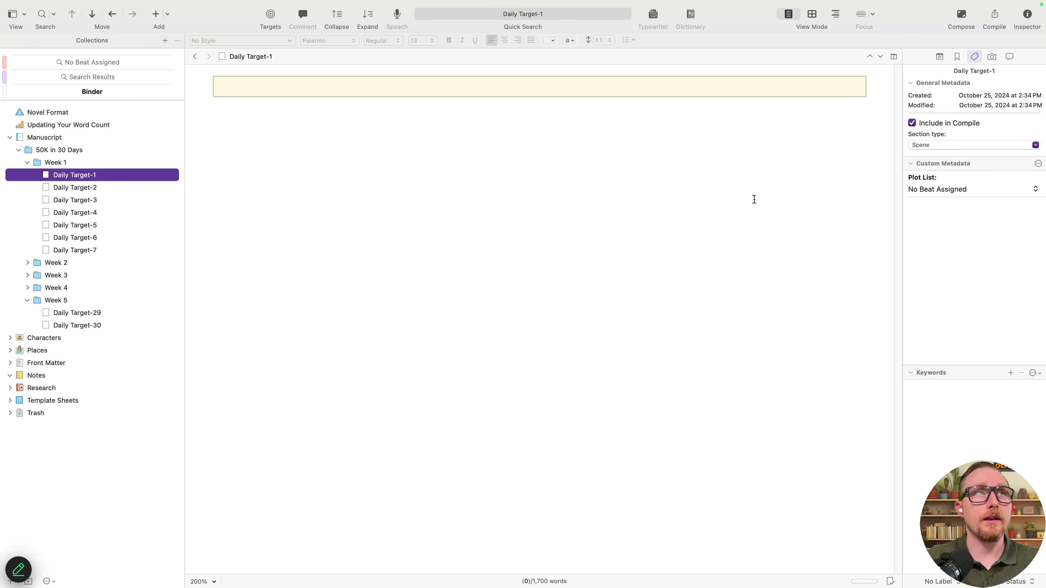
Open the No Beat Assigned collection and display its items as an outline instead of index cards
left_click(112, 63)
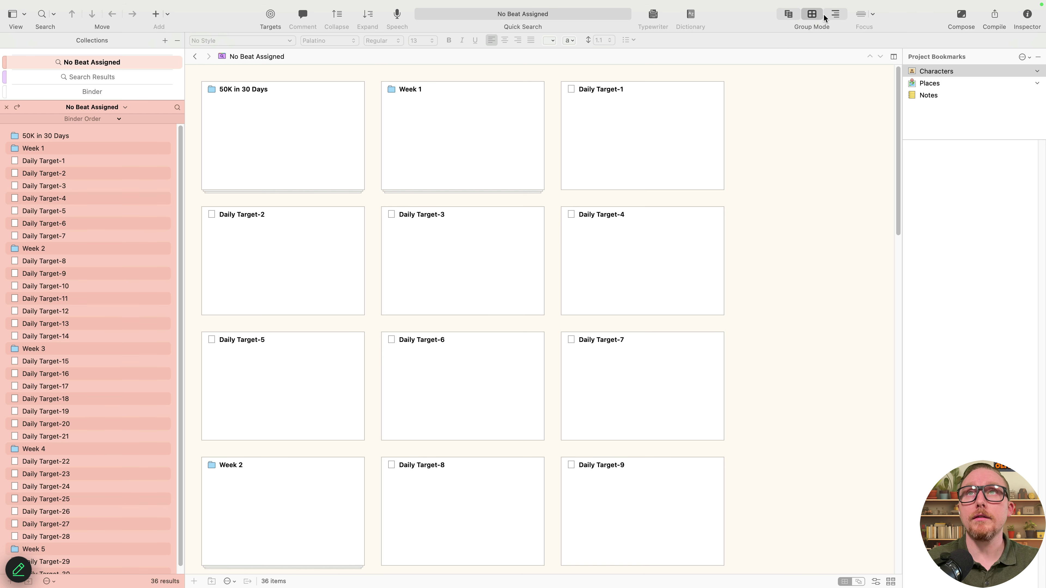
left_click(795, 15)
left_click(812, 14)
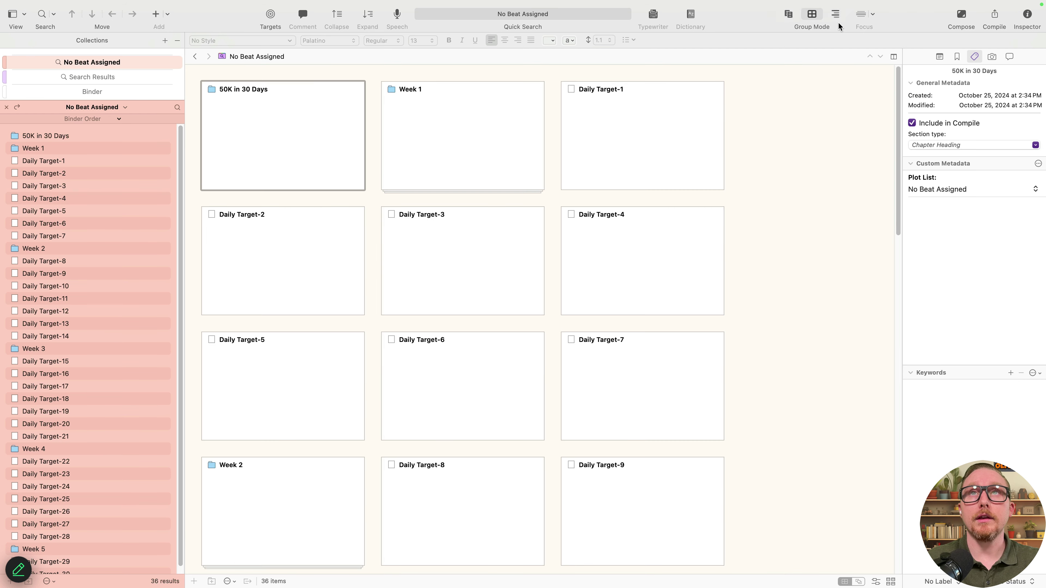
scroll(422, 216, "down", 15)
scroll(439, 229, "up", 15)
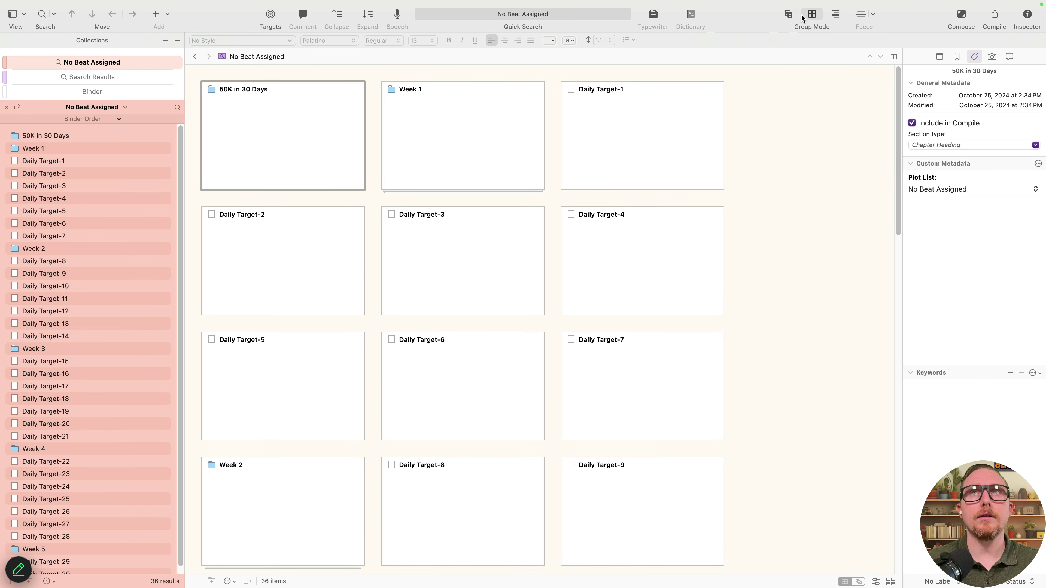
left_click(835, 14)
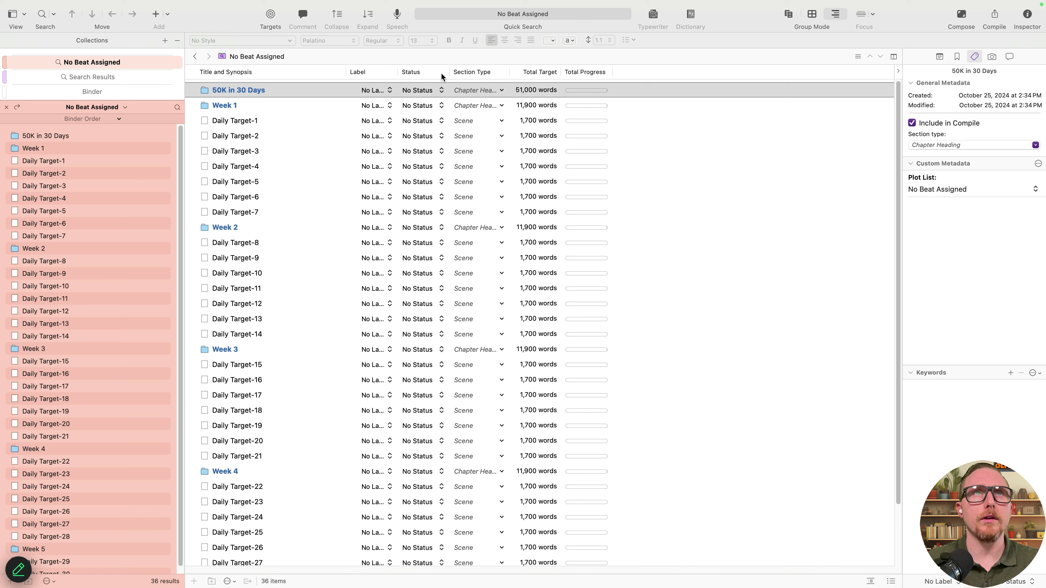
Widen the Label column in the No Beat Assigned outline
left_click_drag(398, 73, 439, 73)
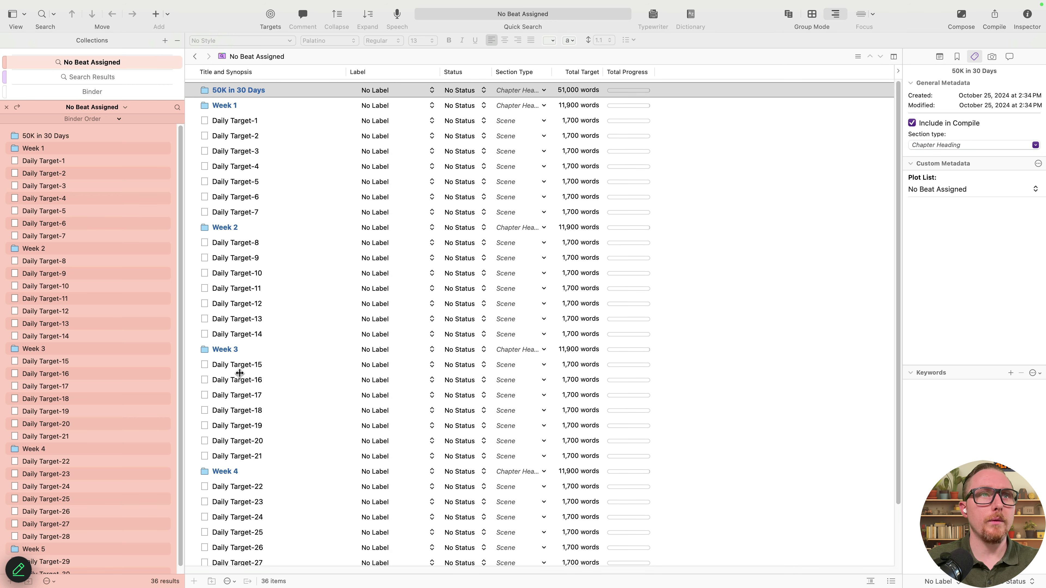
scroll(249, 402, "down", 4)
scroll(438, 89, "up", 4)
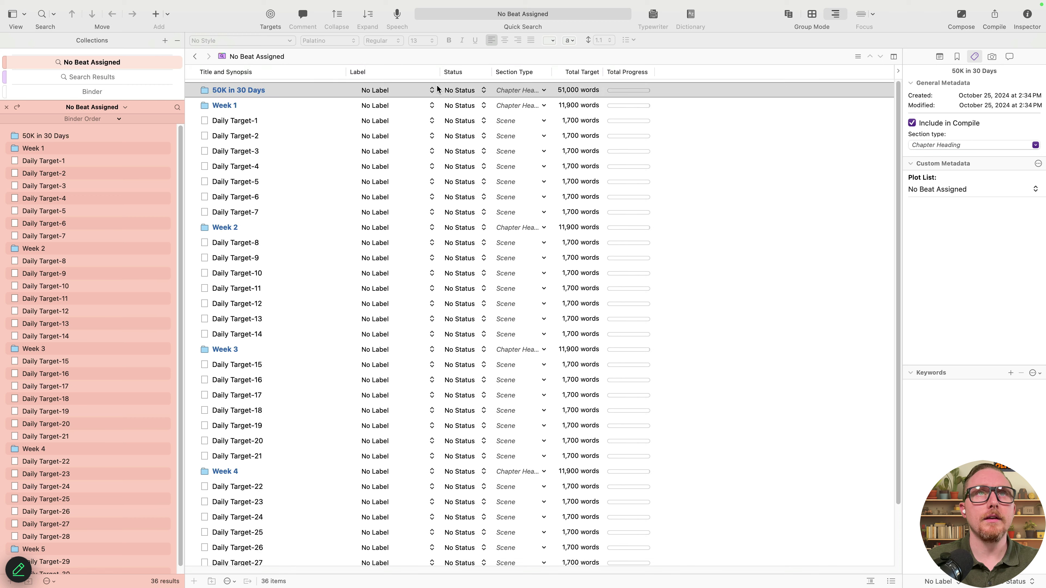
Hide the Label column from the outline's displayed columns
left_click(898, 71)
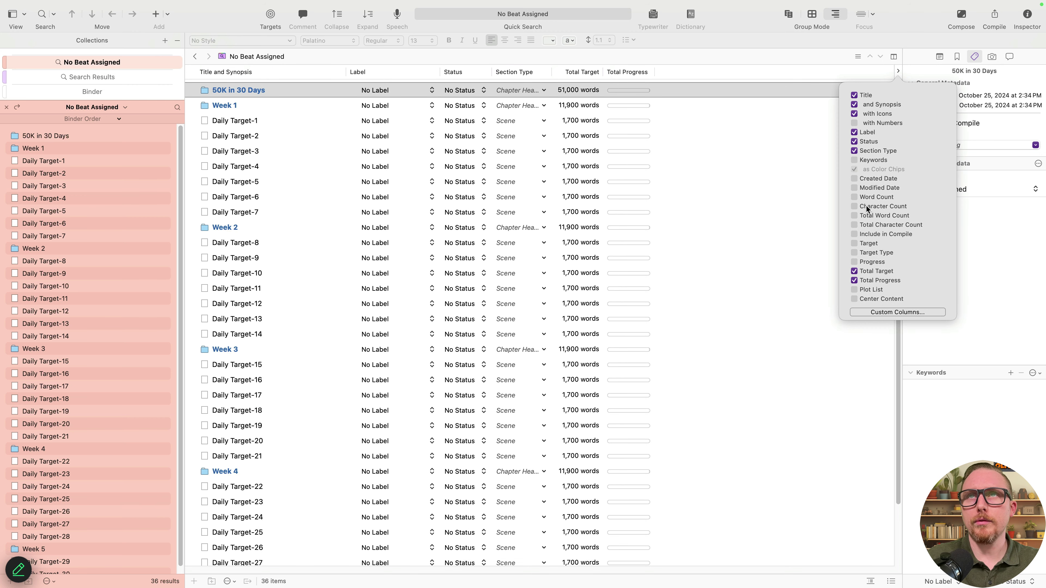
left_click(856, 132)
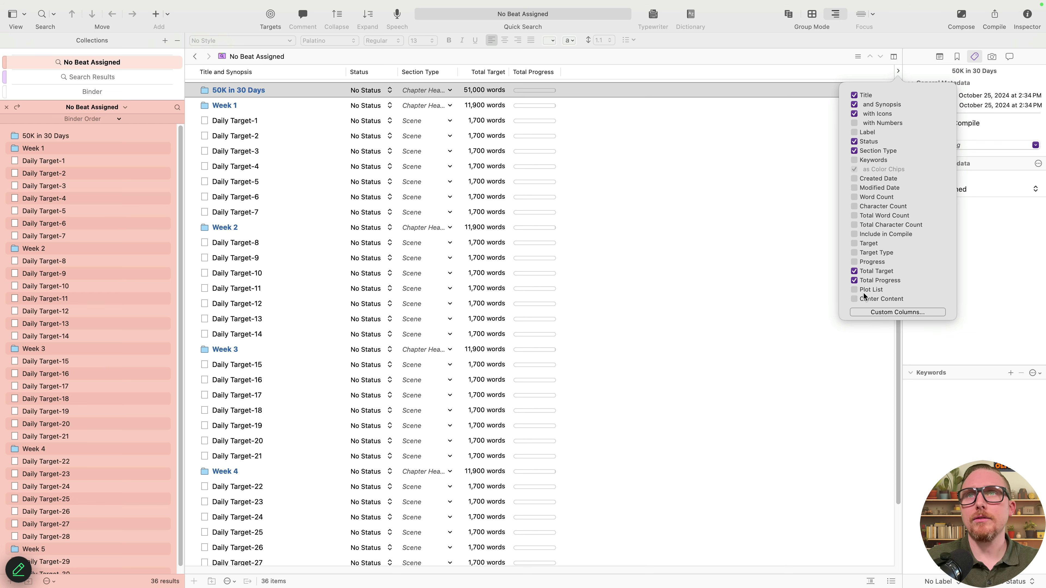
left_click(680, 164)
Select every outline item from Week 1 through Daily Target-30 and set their status to To Do
left_click(324, 95)
left_click(355, 106)
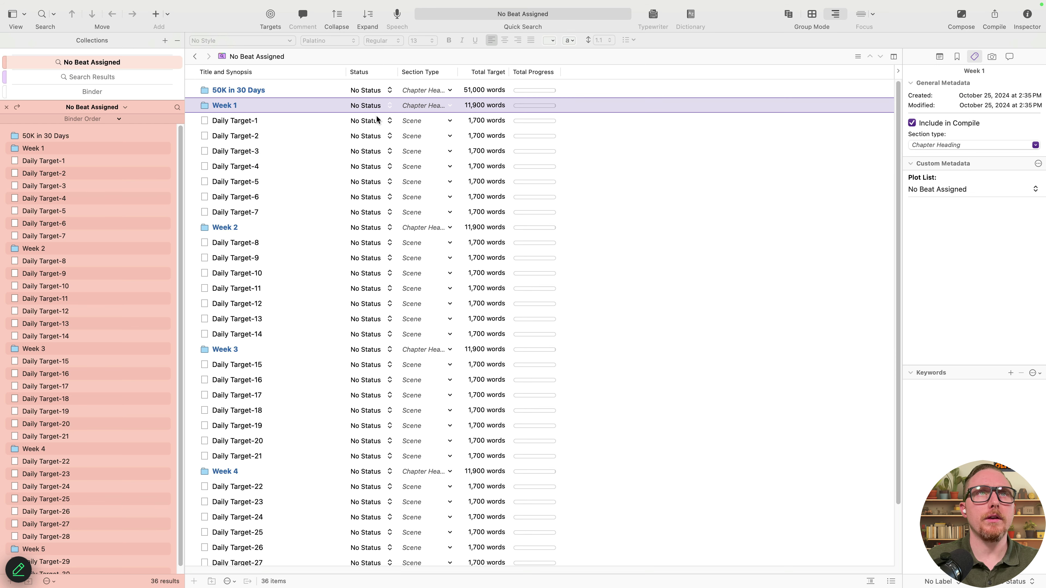
key("shift+Down")
key("shift+Down")
key("shift+Down")
key("shift+Down")
key("shift+Down")
key("shift+Down")
key("shift+Down")
key("shift+Down")
key("shift+Down")
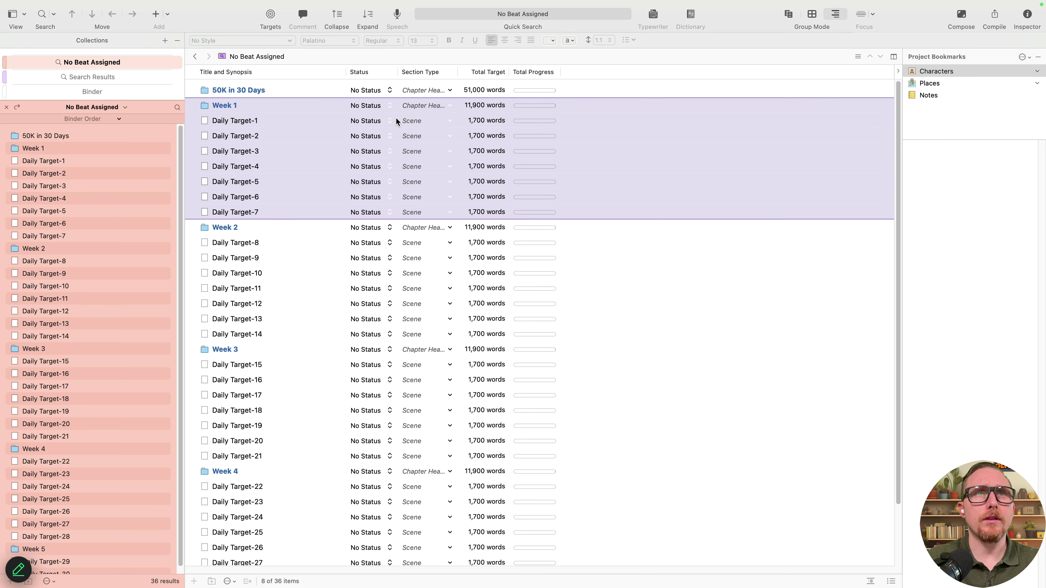
key("shift+Down")
key("shift+Down")
key("shift+Down")
key("shift+Up")
key("shift+Up")
key("shift+Up")
key("shift+Up")
key("shift+Up")
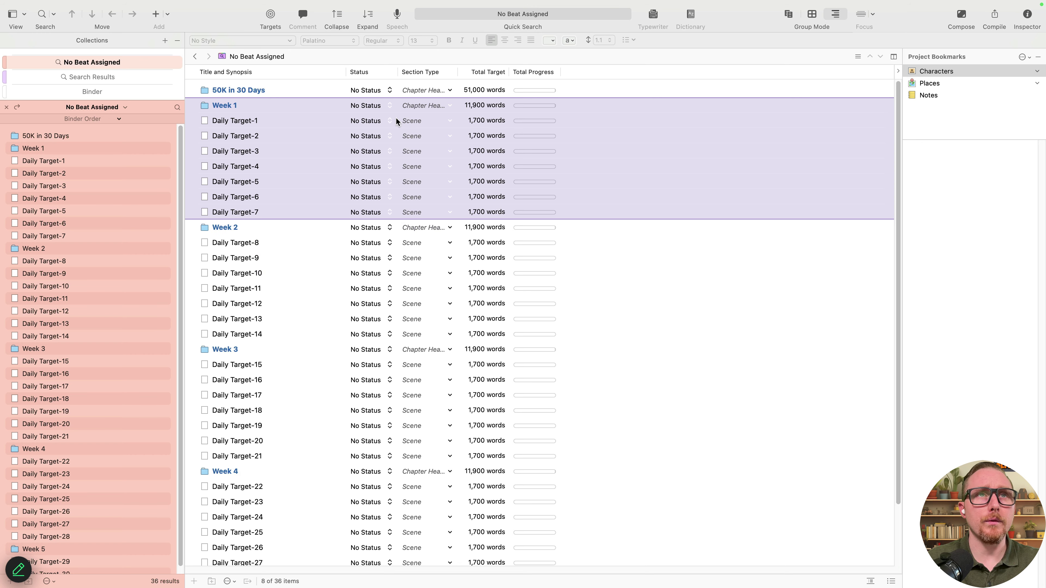
key("shift+Down")
key("shift+Down")
key("shift+Down")
key("shift+Down")
key("shift+Down")
key("shift+Down")
key("shift+Down")
key("shift+Down")
key("shift+Down")
key("shift+Down")
key("shift+Down")
key("shift+Down")
key("shift+Down")
key("shift+Down")
key("shift+Down")
key("shift+Down")
key("shift+Down")
key("shift+Down")
key("shift+Down")
key("shift+Down")
key("shift+Down")
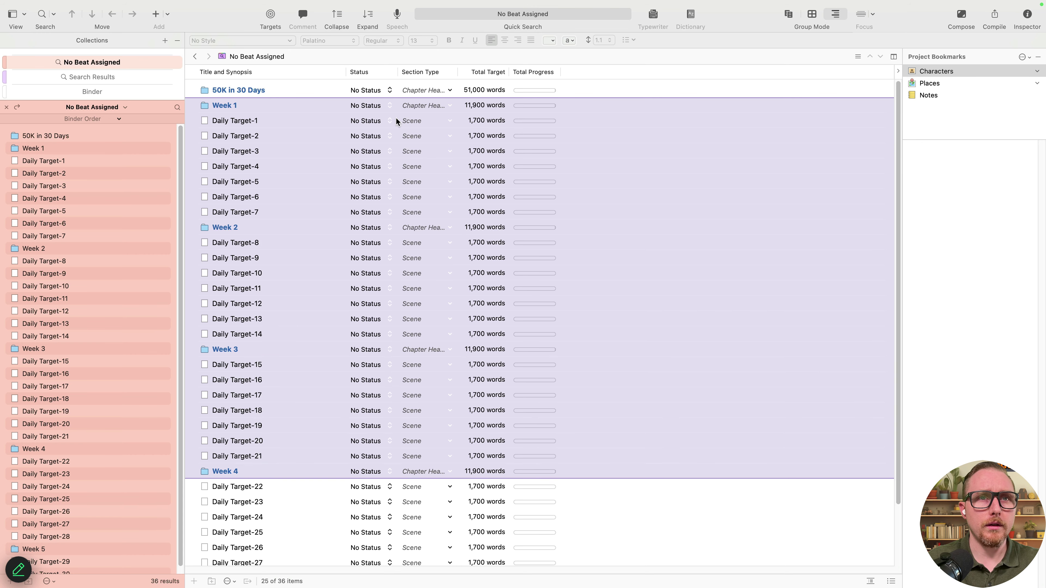
key("shift+Down")
key("shift+Down")
key("shift+Down")
key("shift+Down")
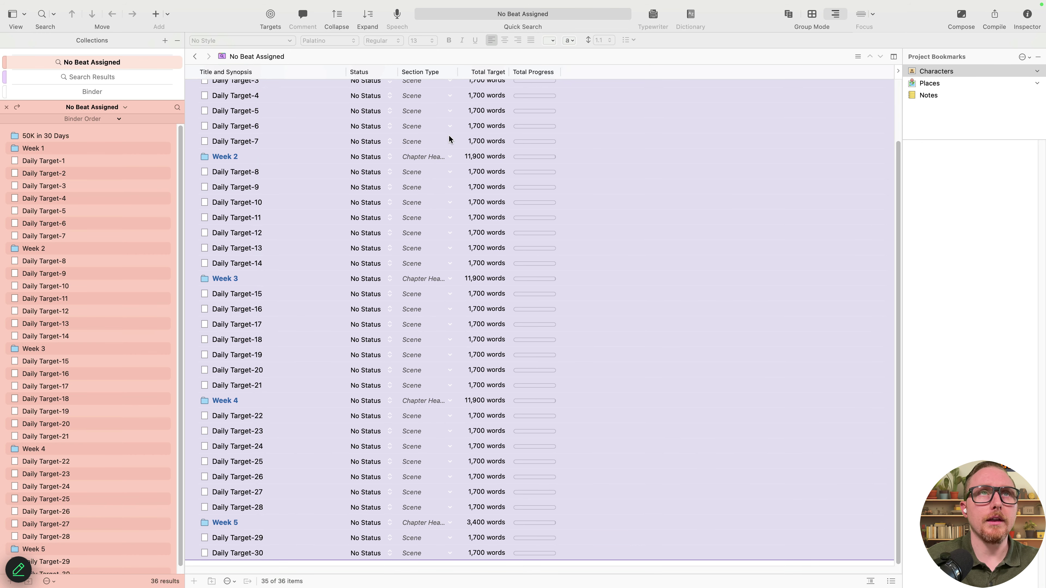
scroll(428, 127, "up", 3)
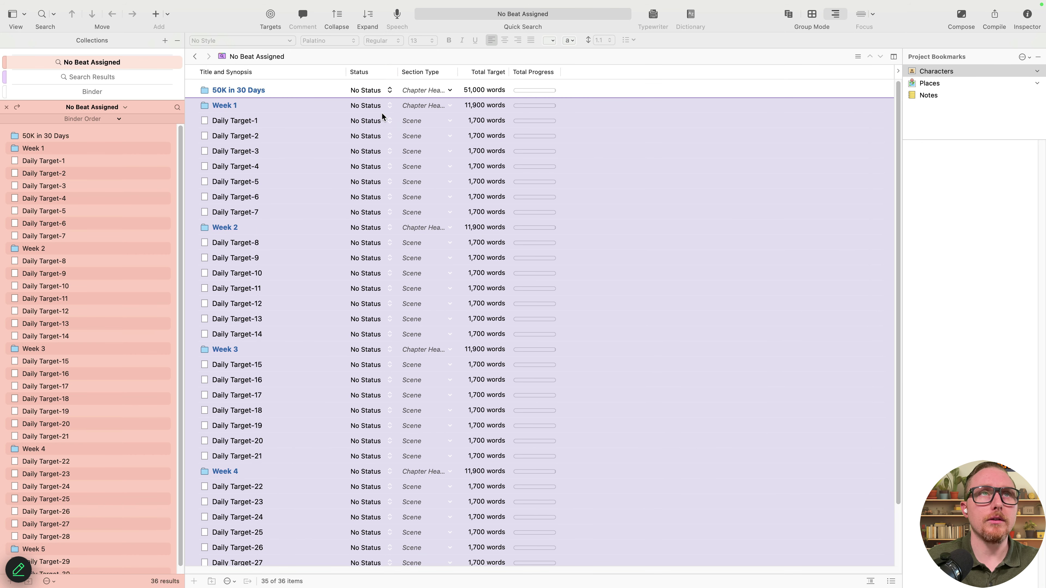
right_click(310, 106)
mouse_move(341, 180)
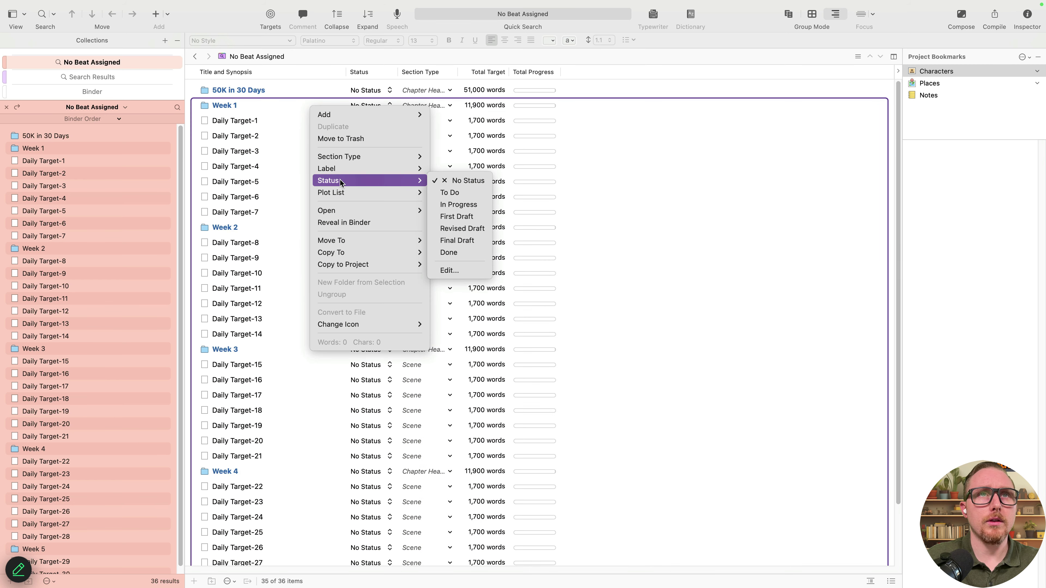
left_click(465, 192)
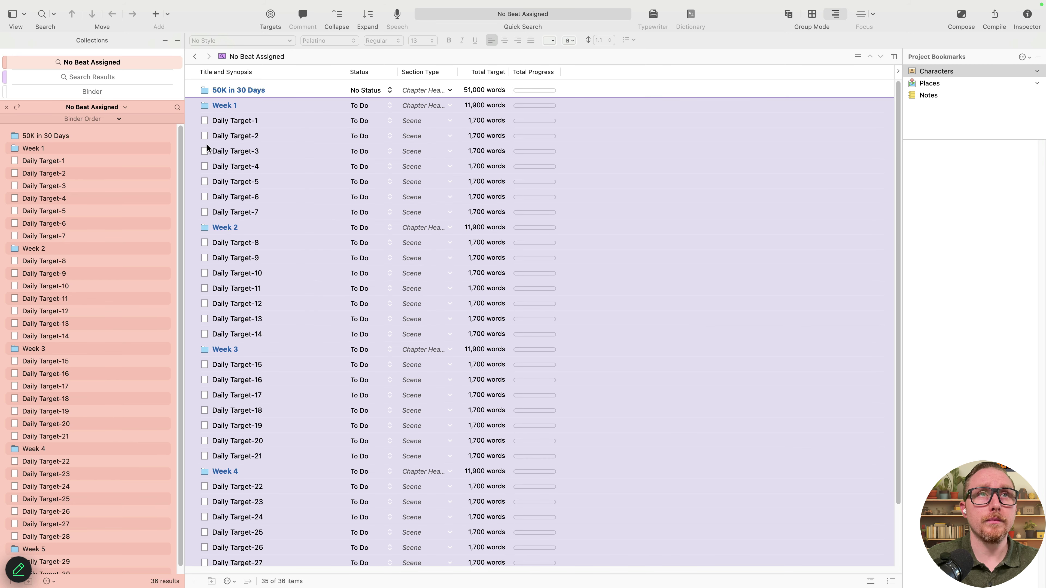
Check the status choices of Daily Target-1, then close the No Beat Assigned collection to return to the Binder
left_click(390, 123)
left_click(262, 125)
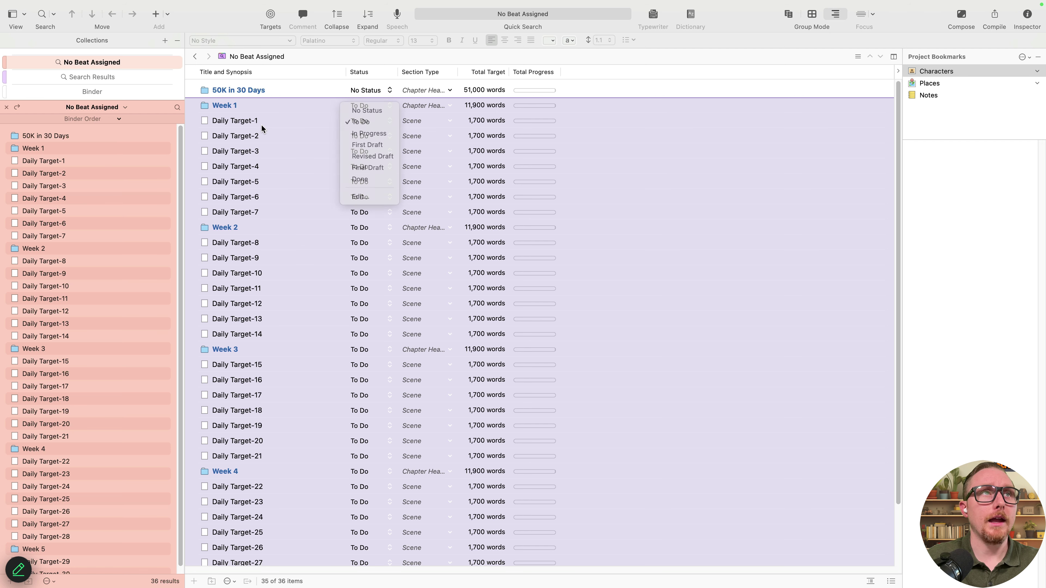
left_click(6, 107)
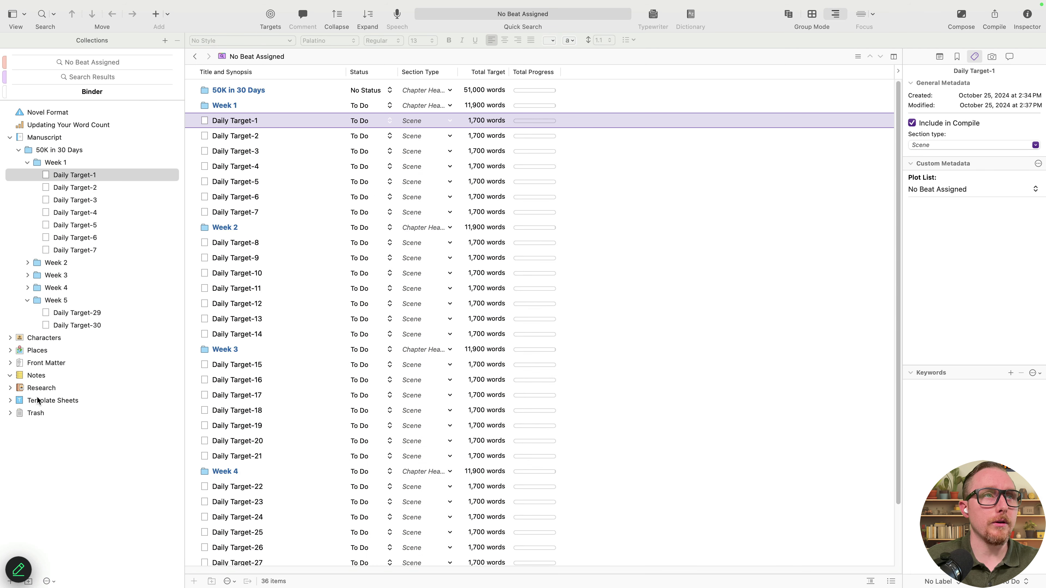
Look through the Template Sheets folder and set the Daily Target template's status to To Do
left_click(10, 388)
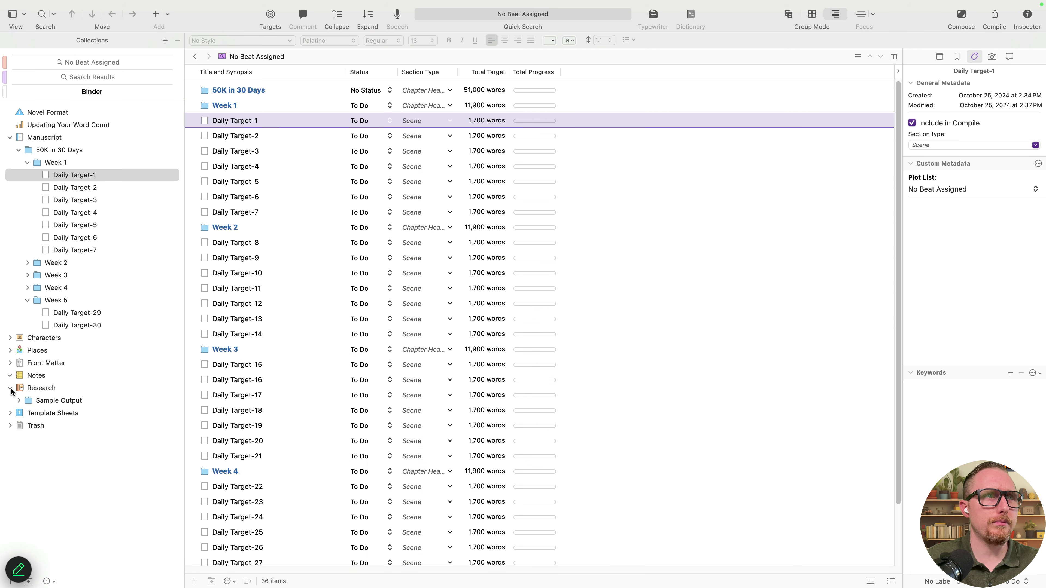
left_click(10, 388)
left_click(9, 401)
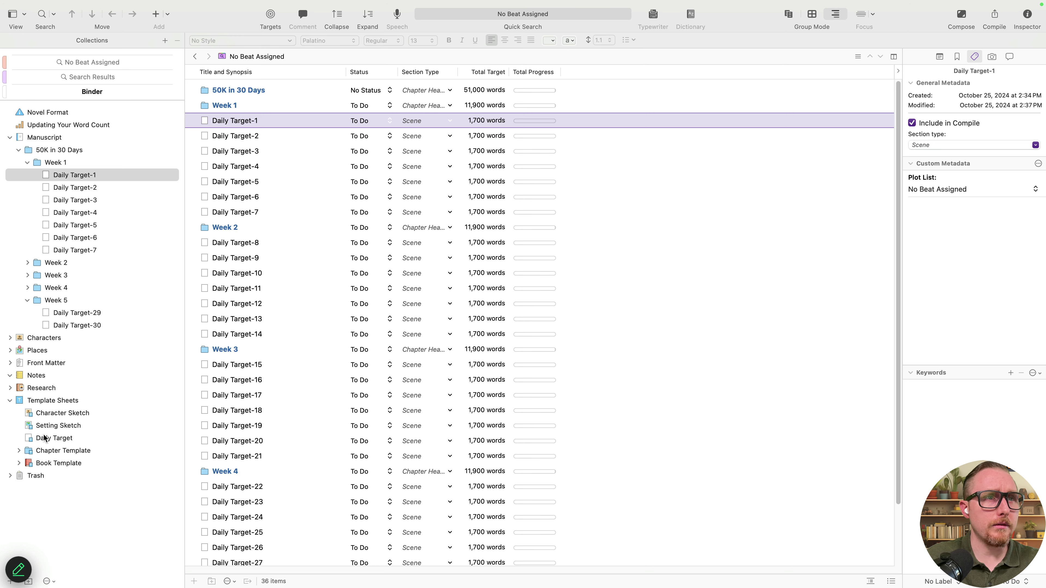
left_click(67, 451)
left_click(19, 451)
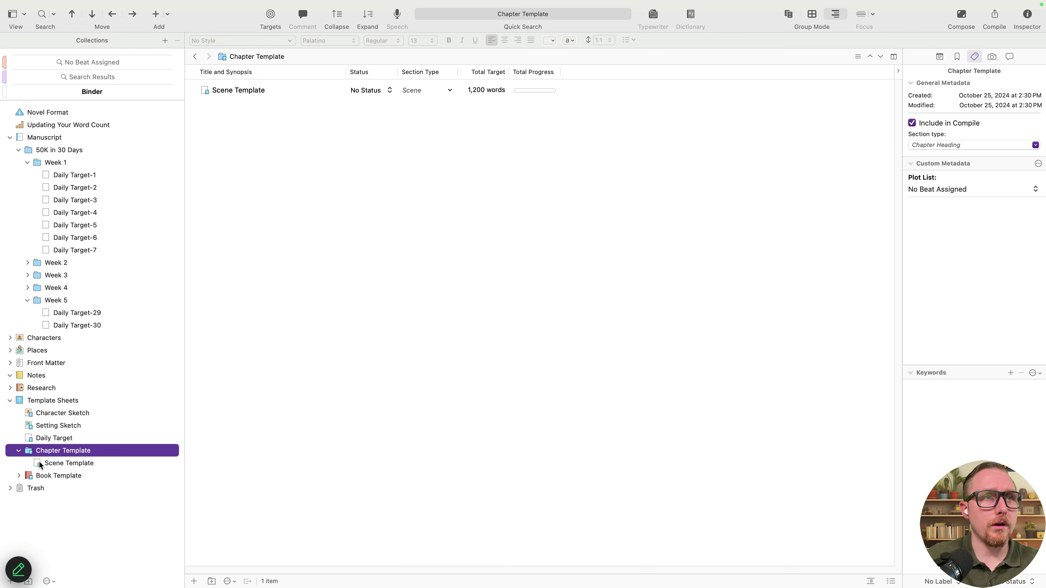
left_click(19, 476)
left_click(19, 476)
left_click(19, 450)
left_click(44, 440)
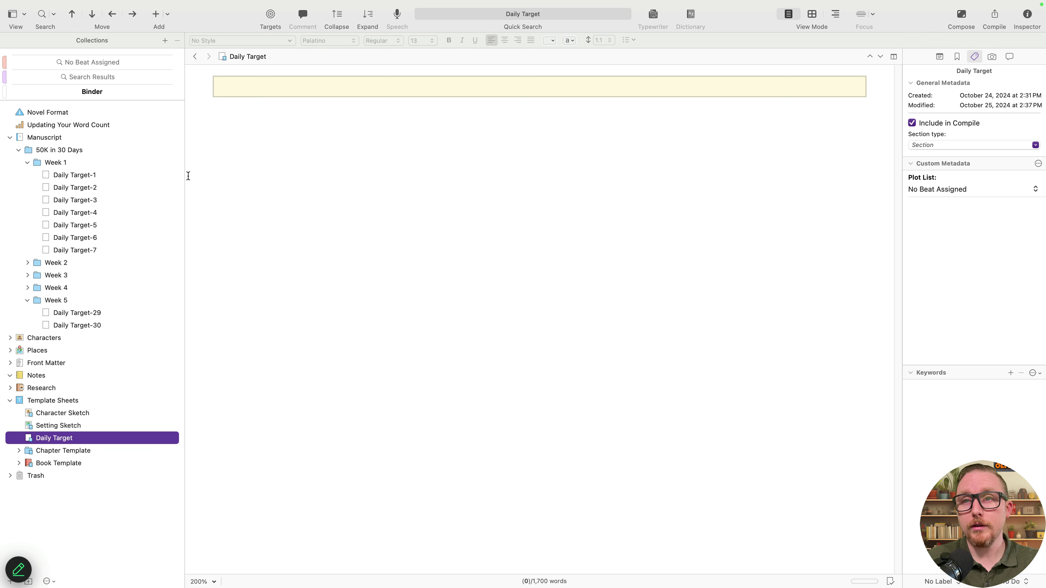
Check the Daily Target-1, Daily Target-3 and Daily Target-5 documents in the Week 1 folder
left_click(82, 175)
left_click(83, 201)
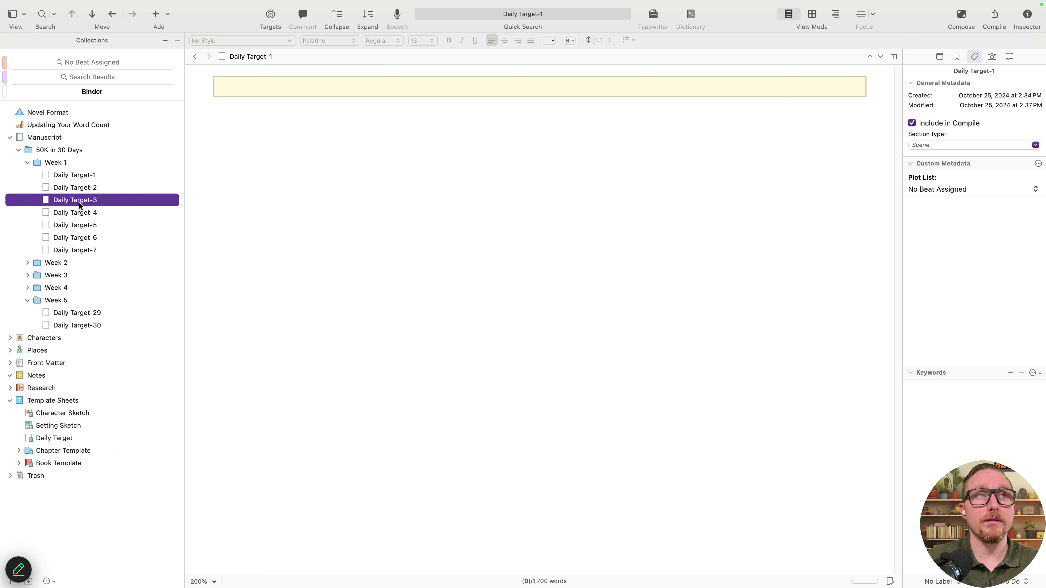
left_click(75, 225)
Collapse the Week 1 folder and review the outlines of the 50K in 30 Days, Week 1 and Week 2 folders
left_click(45, 151)
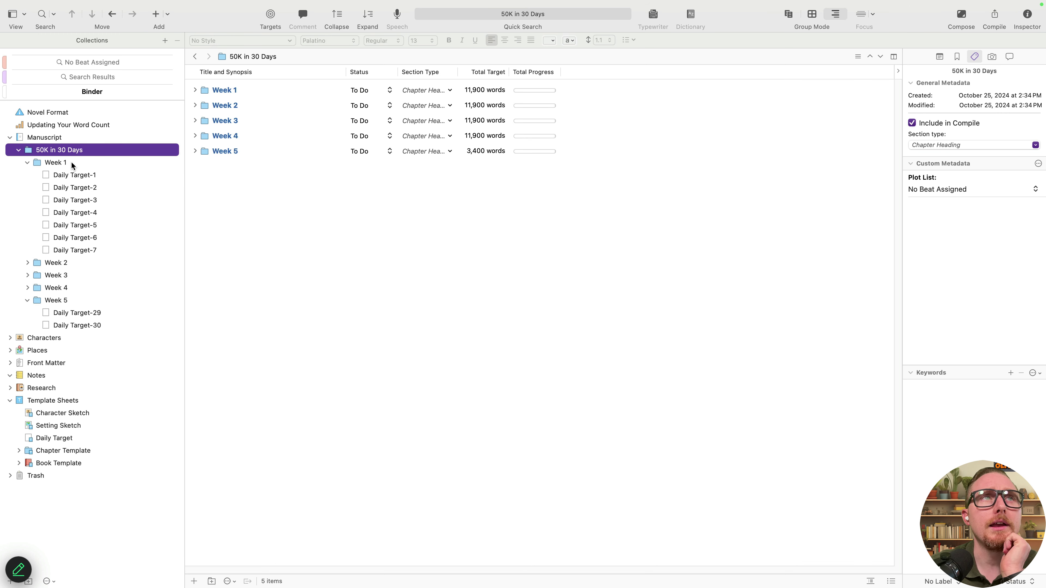
left_click(27, 161)
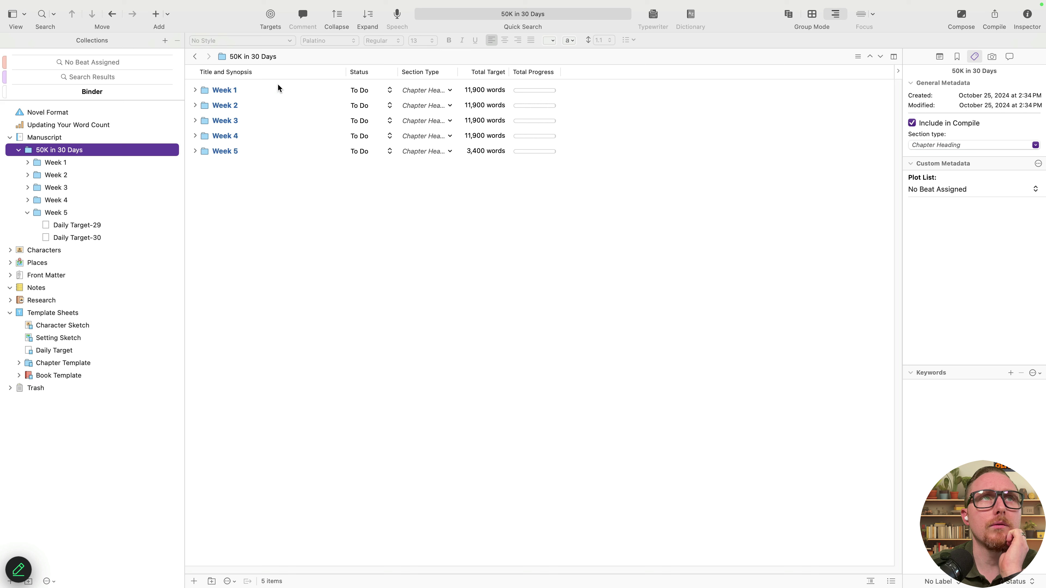
left_click(130, 162)
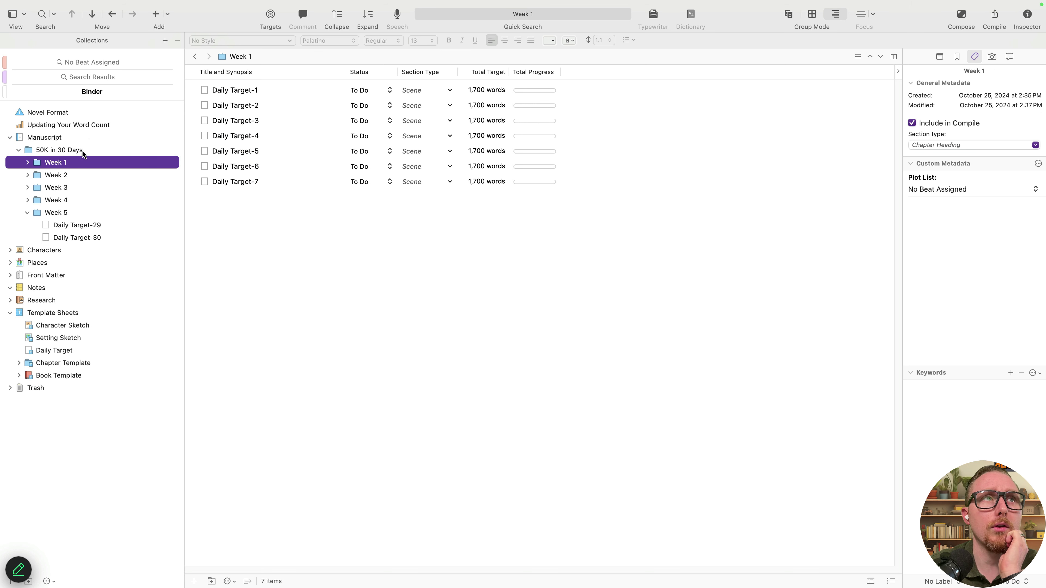
left_click(79, 173)
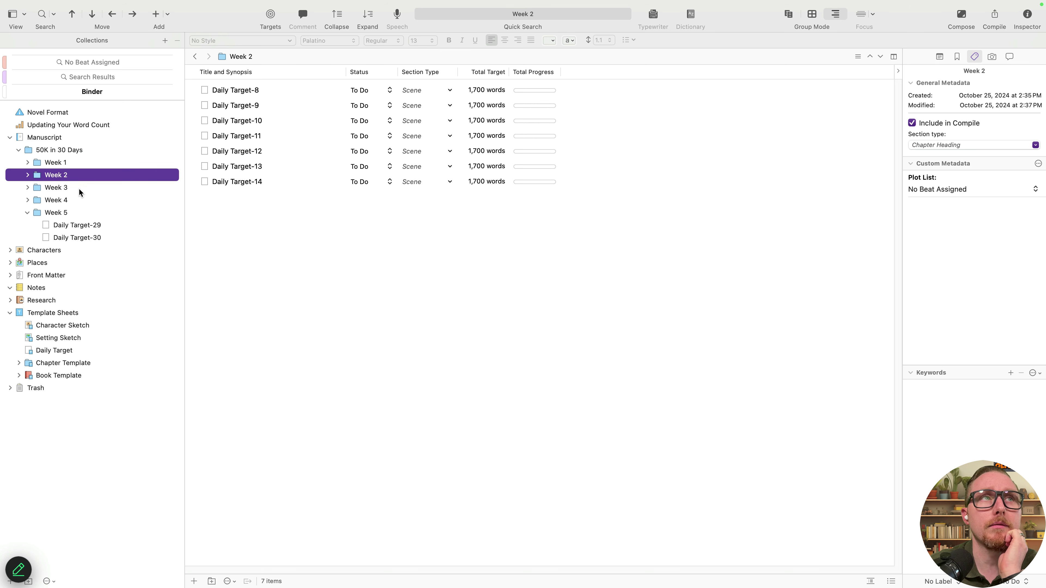
In the Week 4 folder's outline, hide the Section Type column and show the Total Word Count column
left_click(79, 188)
left_click(79, 200)
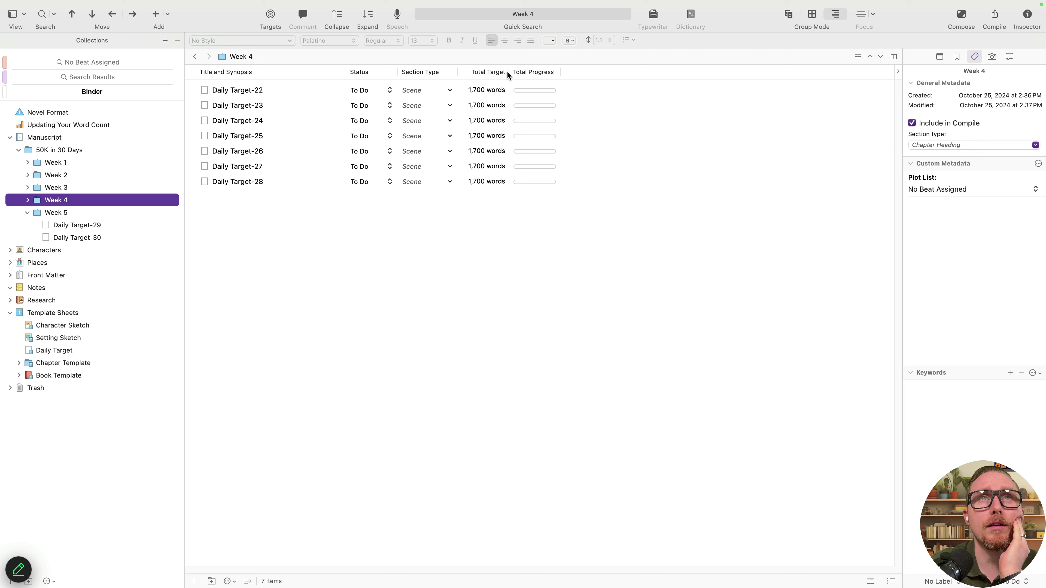
left_click_drag(508, 71, 536, 72)
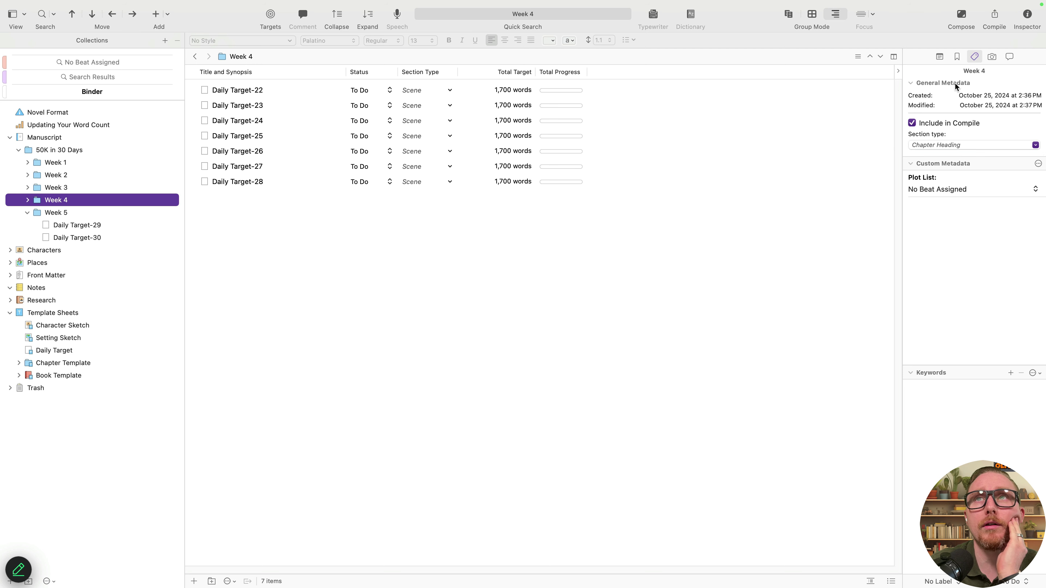
left_click(898, 71)
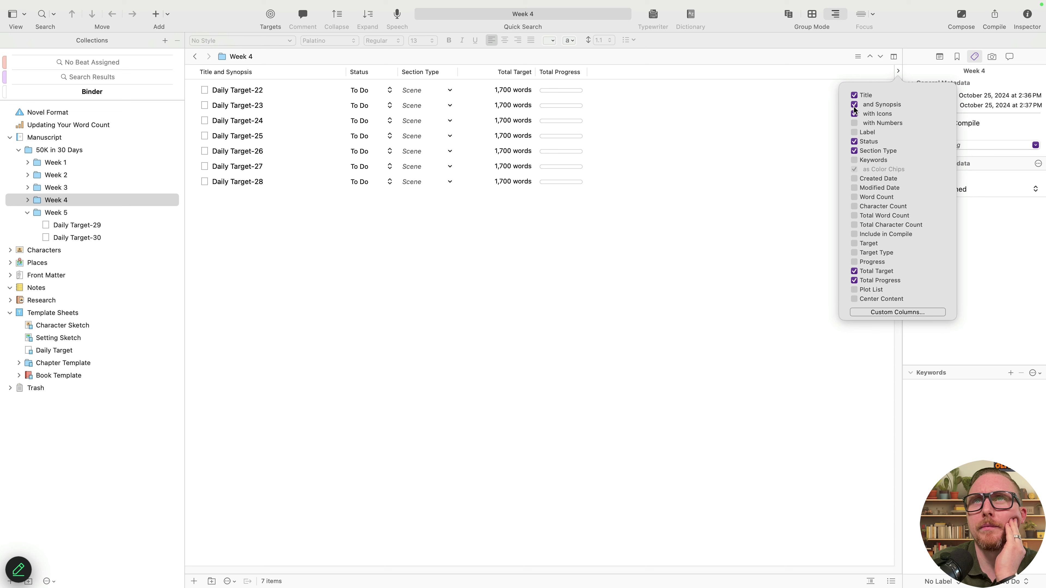
left_click(854, 151)
left_click(853, 215)
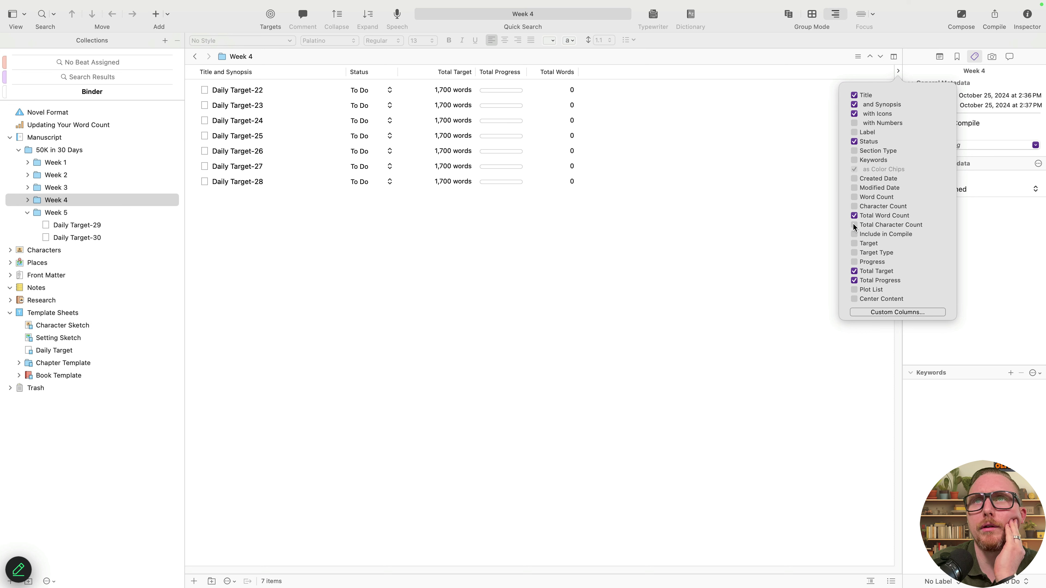
Move the Total Words column in front of Total Target in the Week 4 outline and narrow the Total Target column
left_click_drag(553, 73, 439, 80)
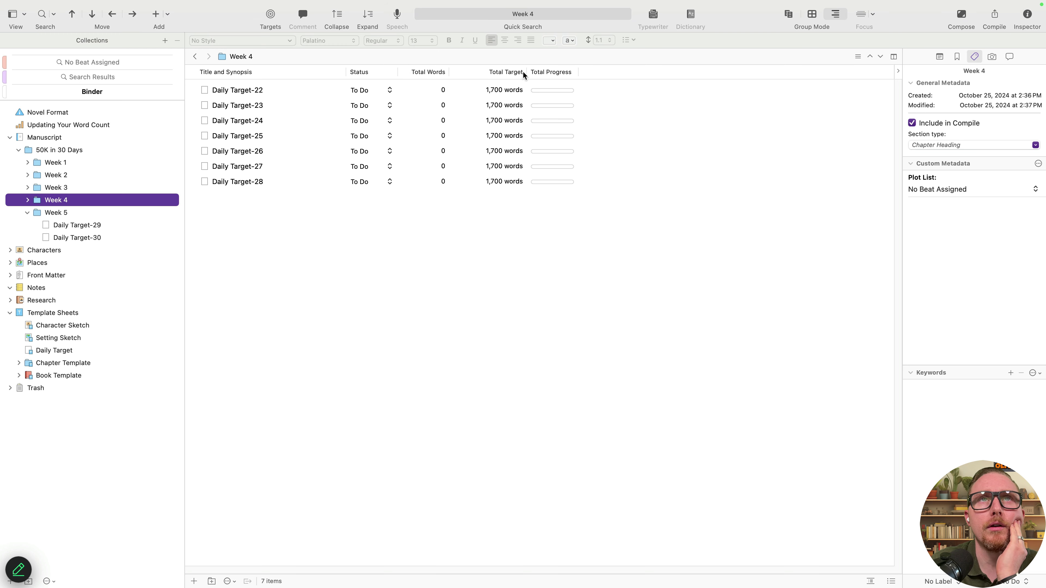
left_click_drag(523, 72, 499, 72)
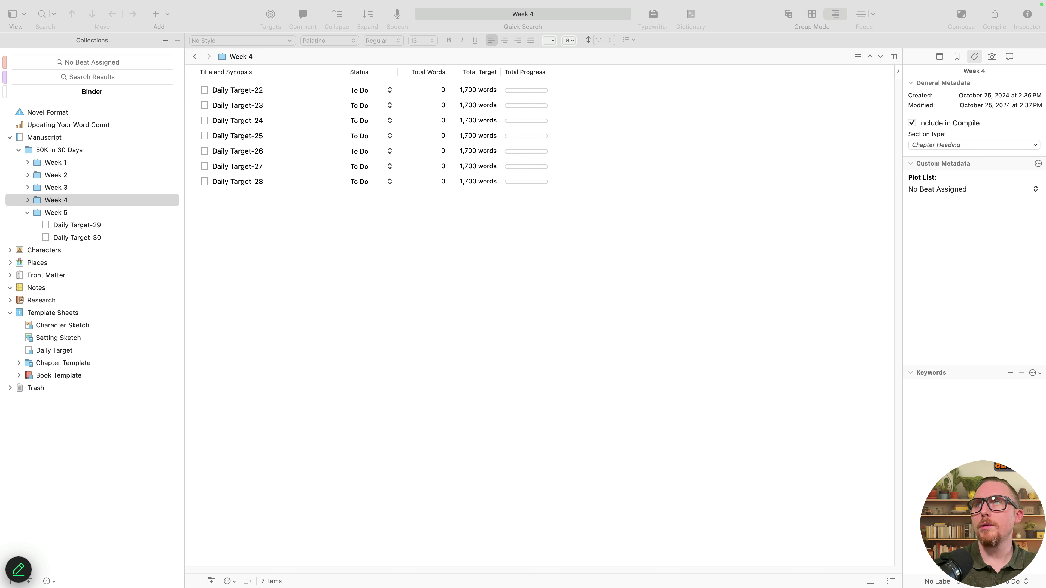
left_click(707, 237)
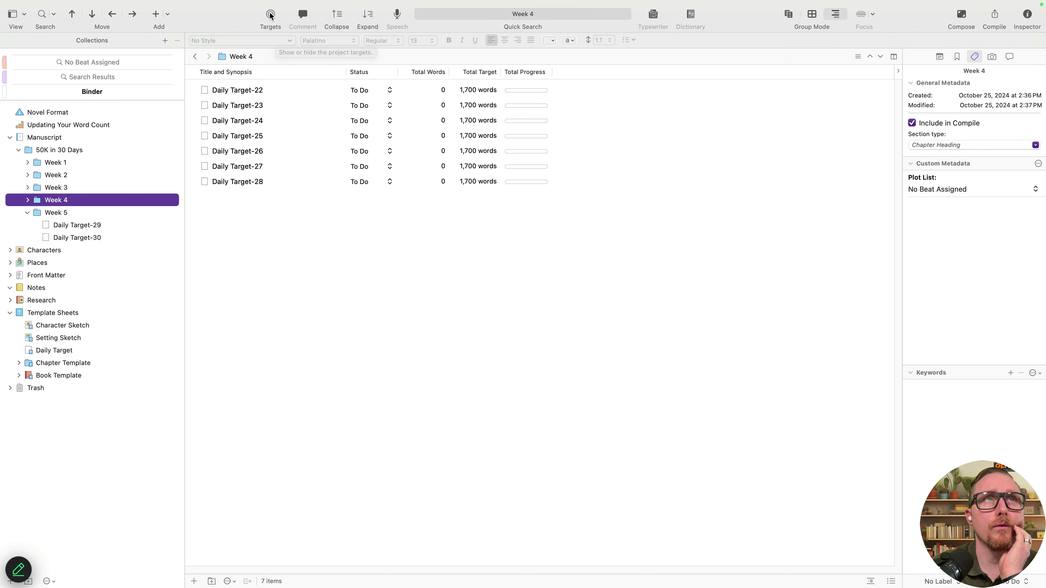
Display the project targets and check the manuscript target and session target word counts
left_click(271, 14)
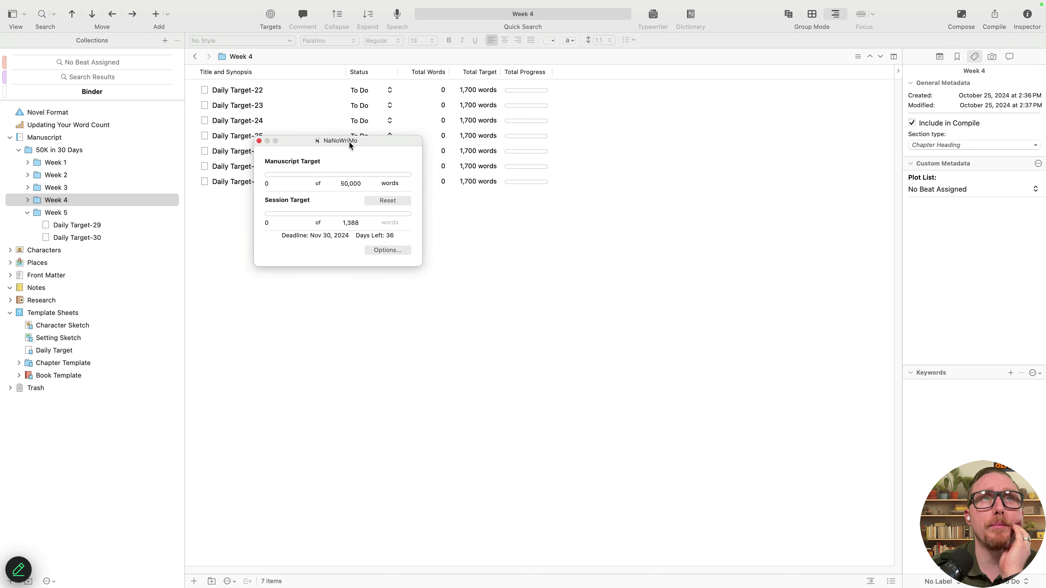
left_click_drag(349, 141, 548, 153)
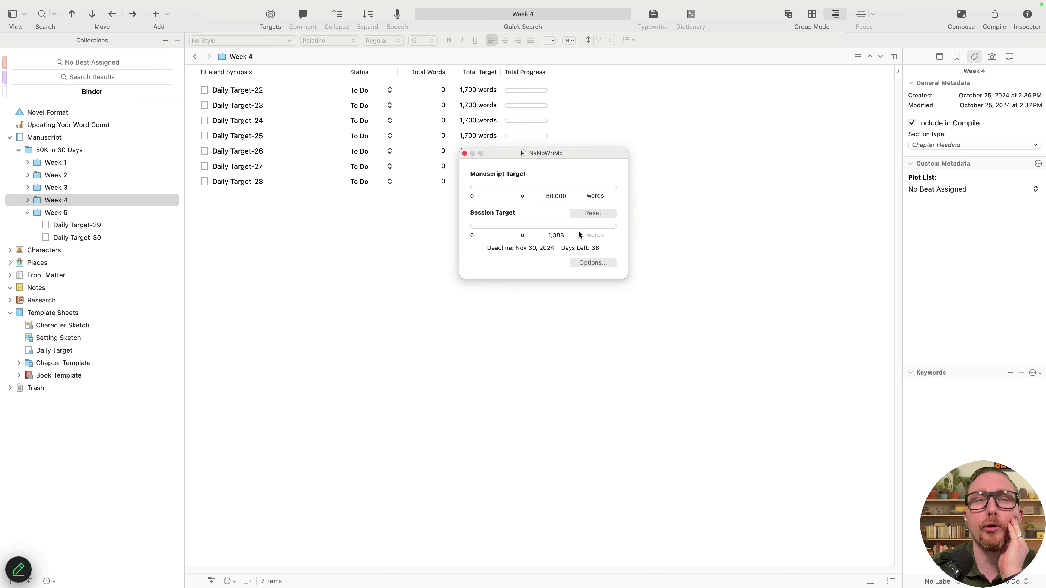
left_click(565, 197)
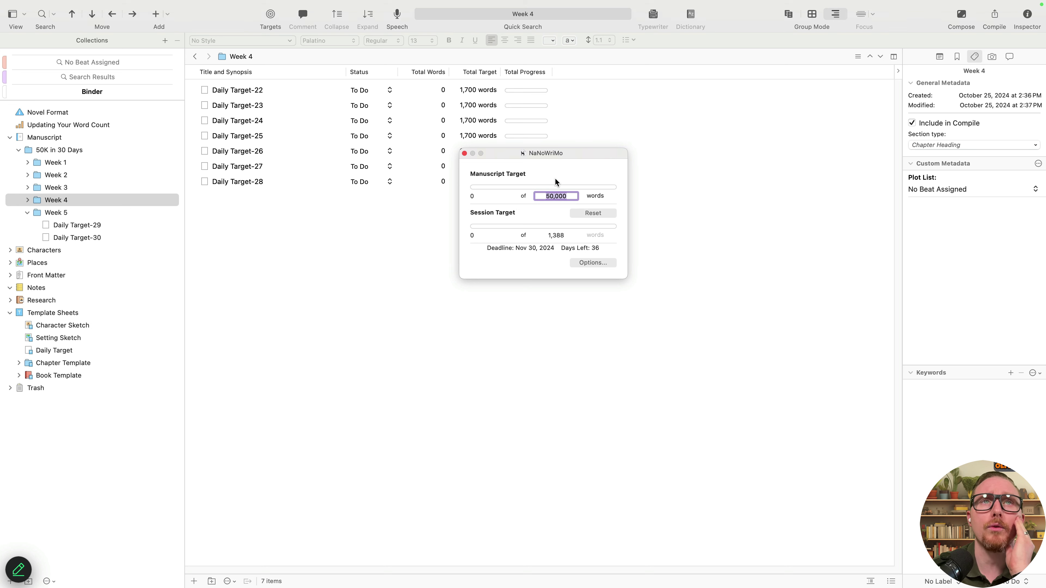
left_click(563, 236)
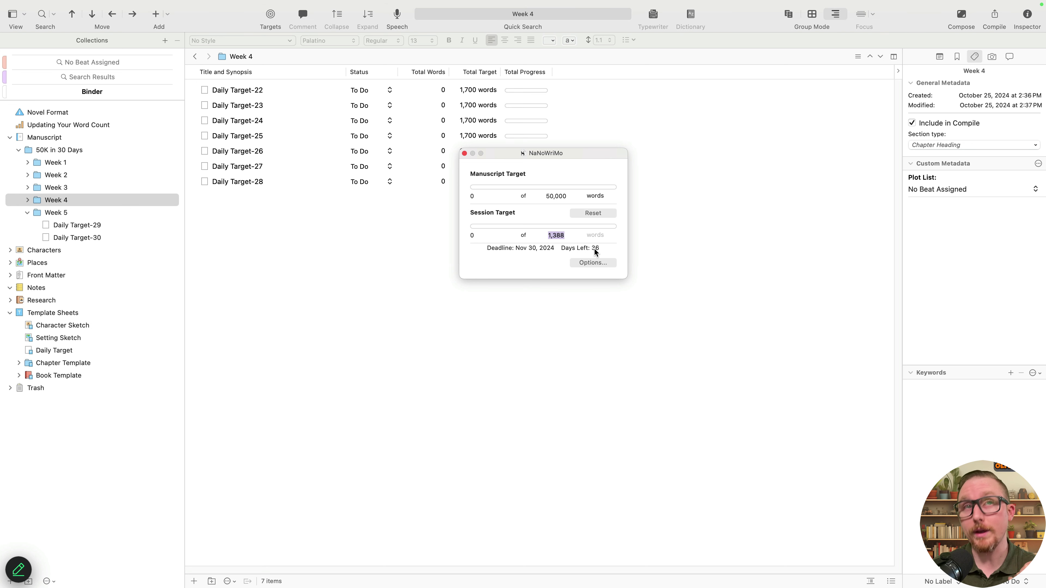
left_click(567, 237)
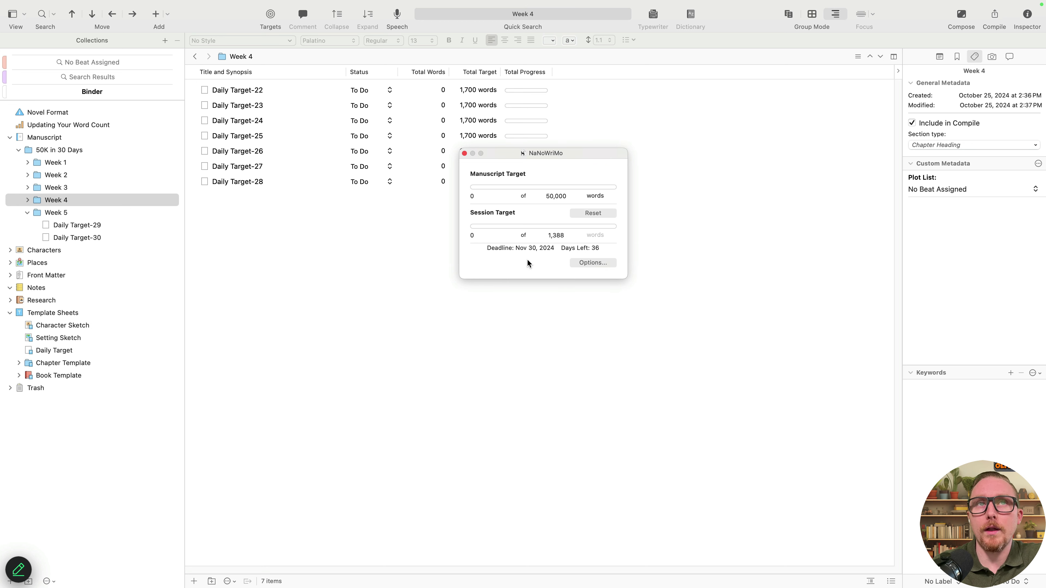
left_click_drag(564, 235, 548, 235)
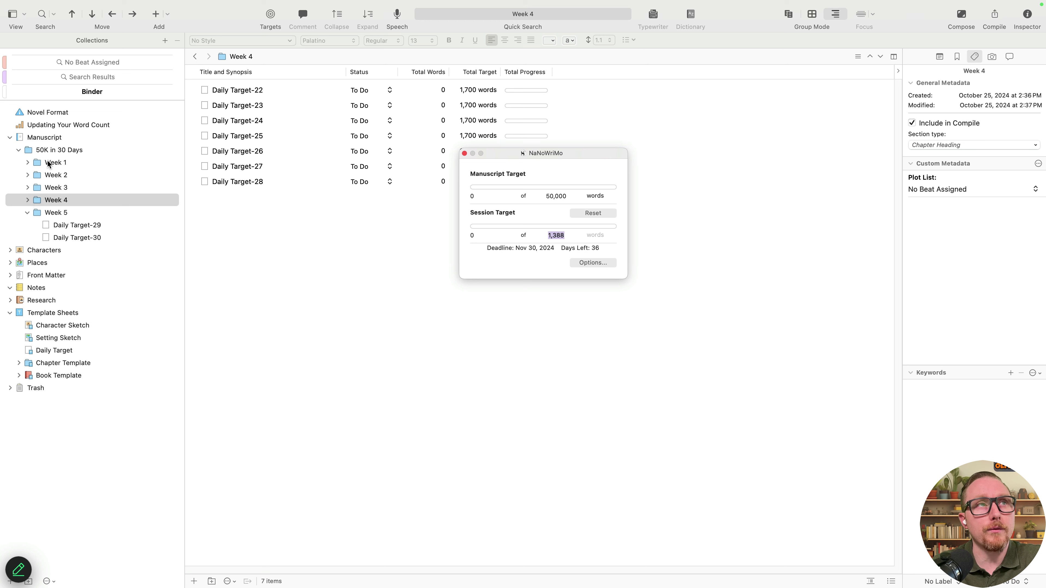
Expand the Week 1 folder and look through its documents from Daily Target-1 to Daily Target-7
left_click(28, 164)
left_click(27, 162)
left_click(104, 176)
left_click(106, 189)
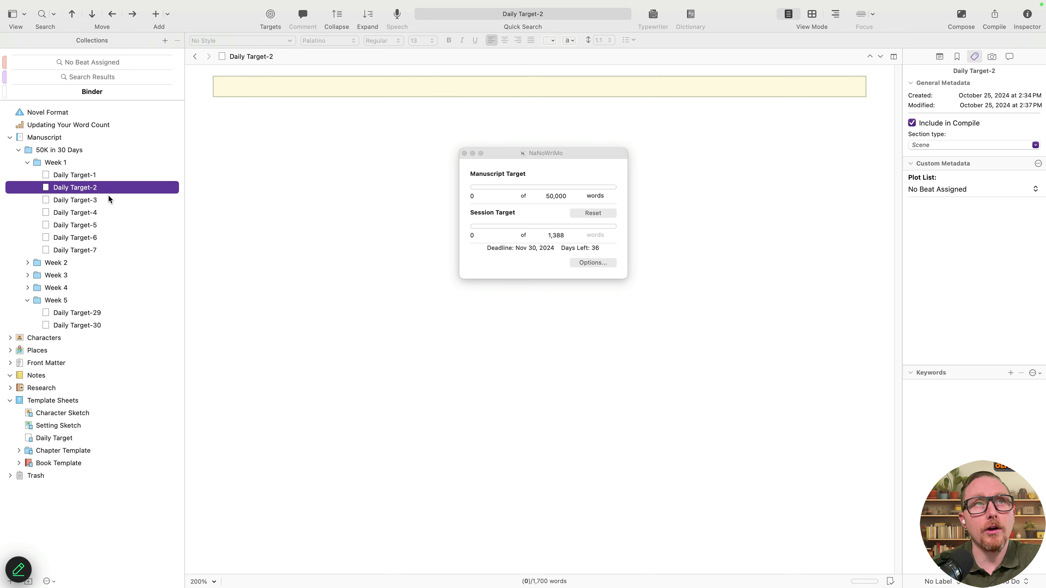
left_click(108, 201)
left_click(108, 211)
left_click(112, 225)
left_click(114, 238)
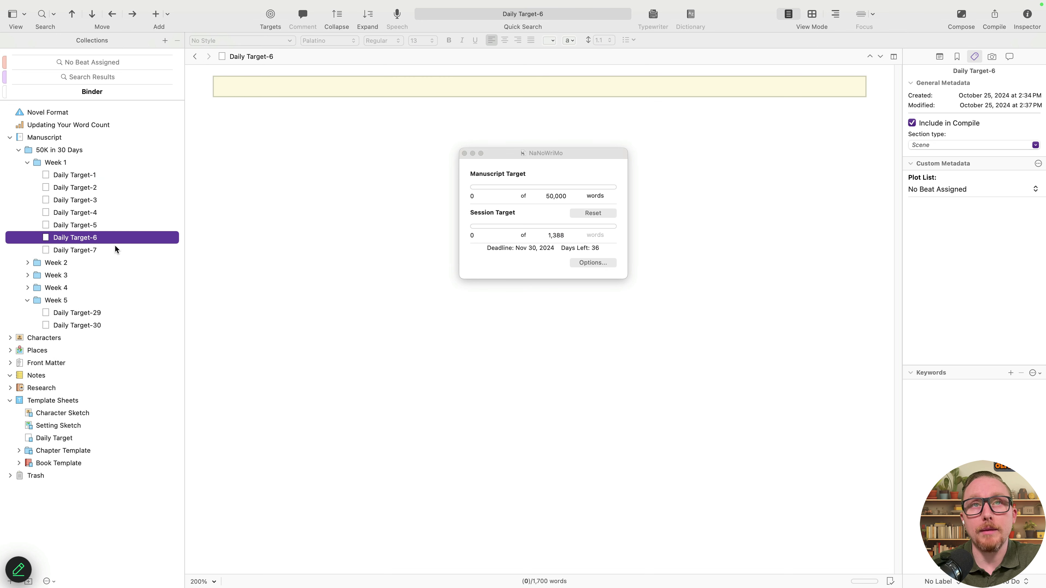
left_click(114, 250)
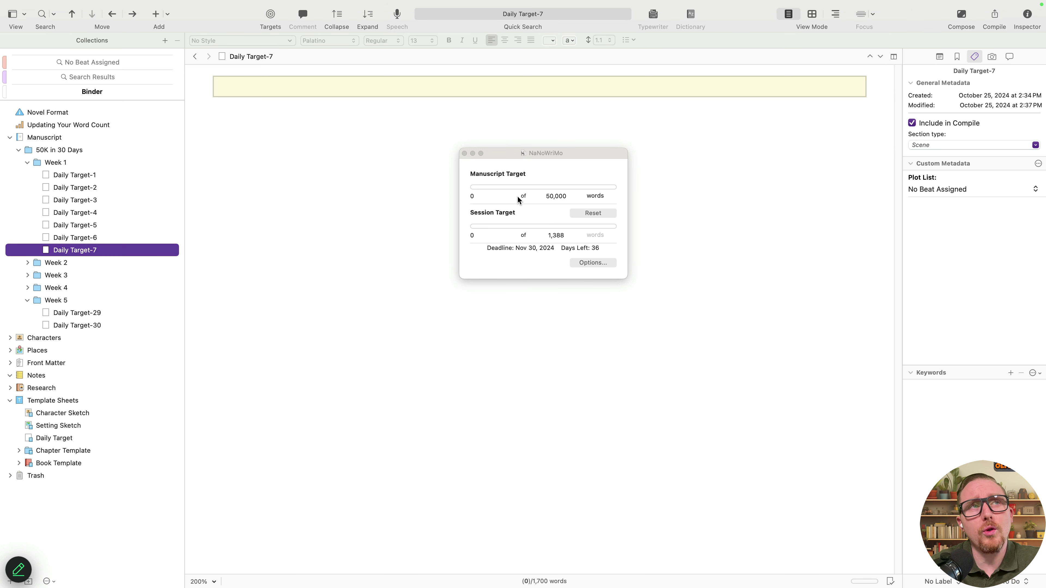
Revisit Daily Target-2 and Daily Target-3, then check the text statistics of Daily Target-1
left_click(97, 190)
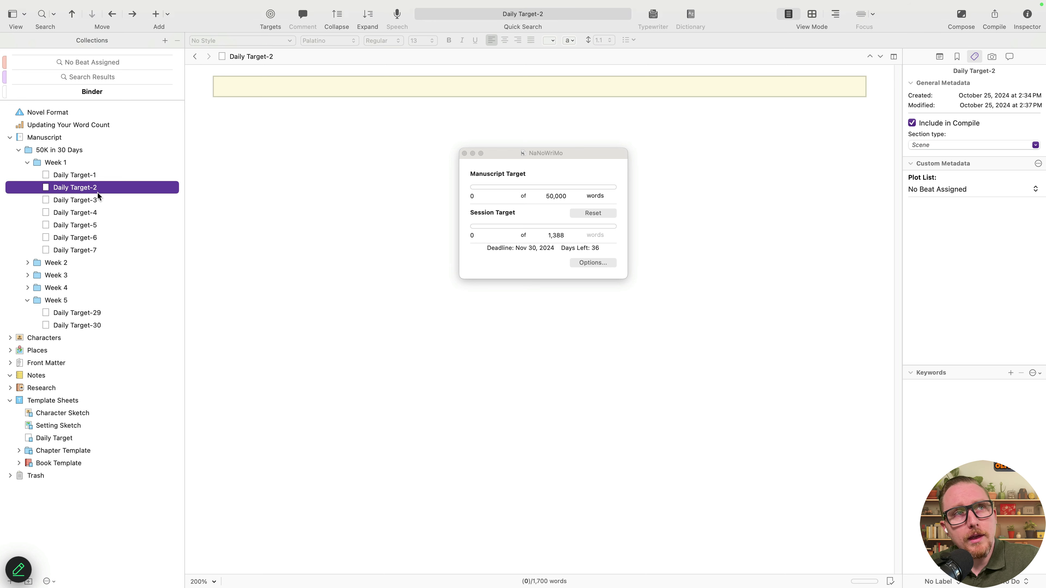
left_click(98, 200)
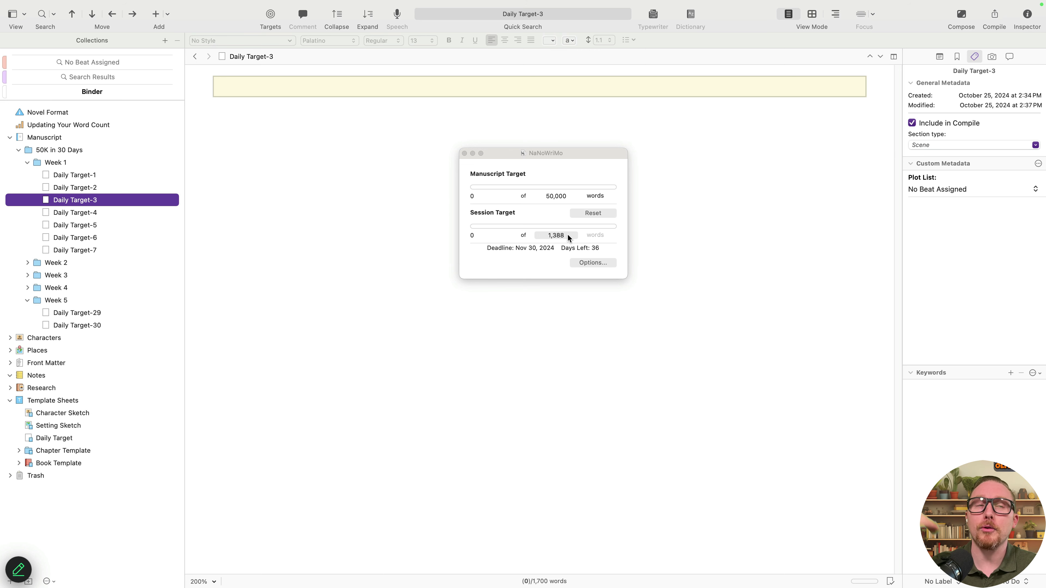
left_click(92, 186)
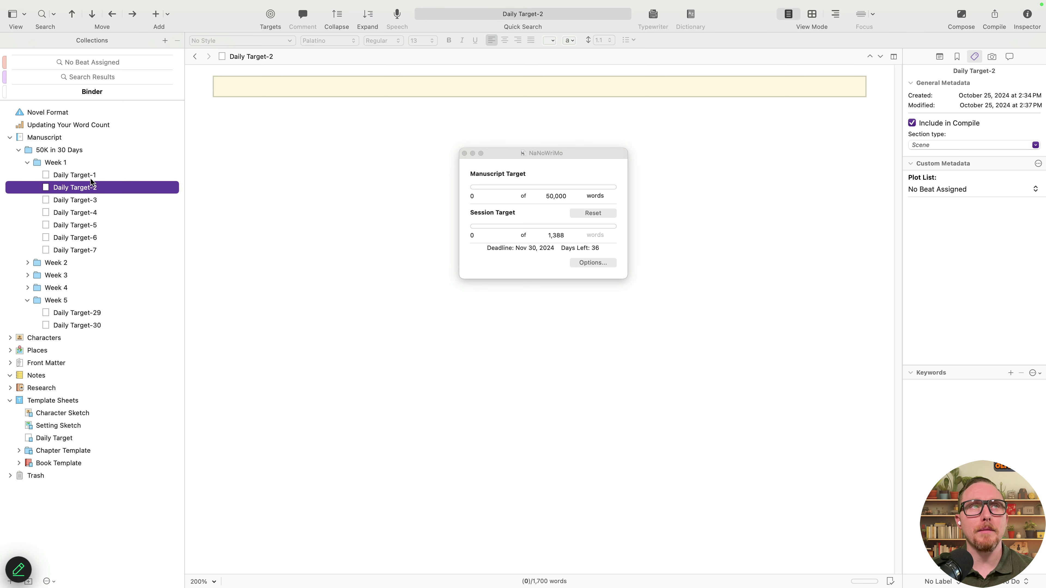
left_click(92, 176)
left_click(541, 583)
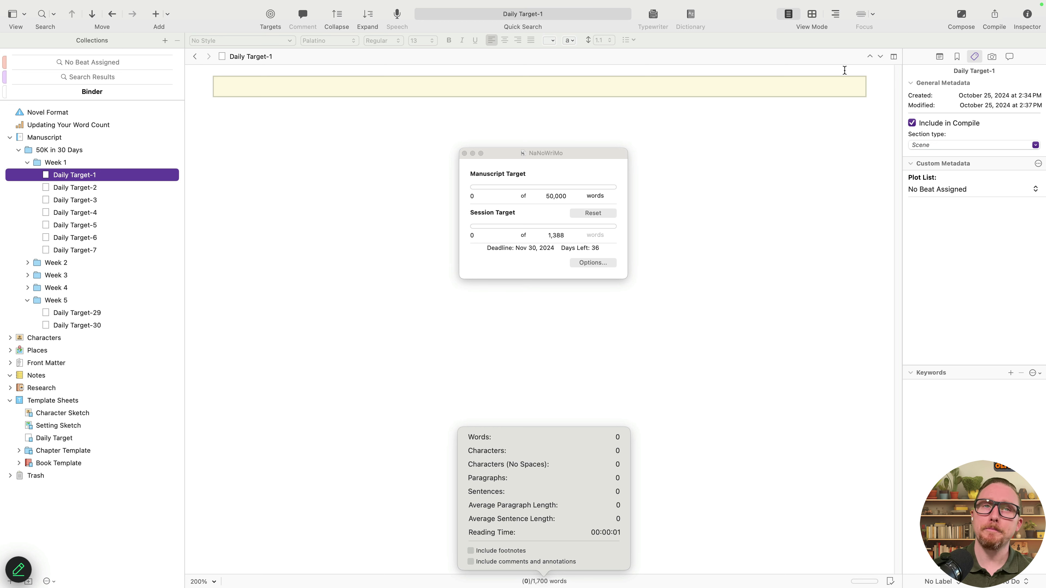
left_click(719, 327)
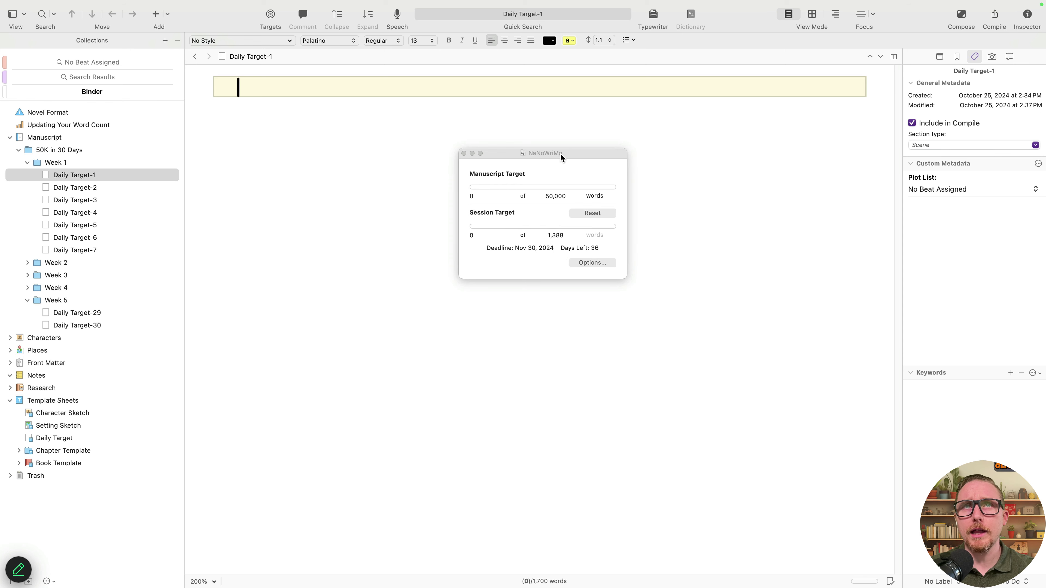
In the project target options, turn on target notifications and allow writing on the day of the deadline
left_click_drag(559, 152, 542, 159)
left_click(592, 270)
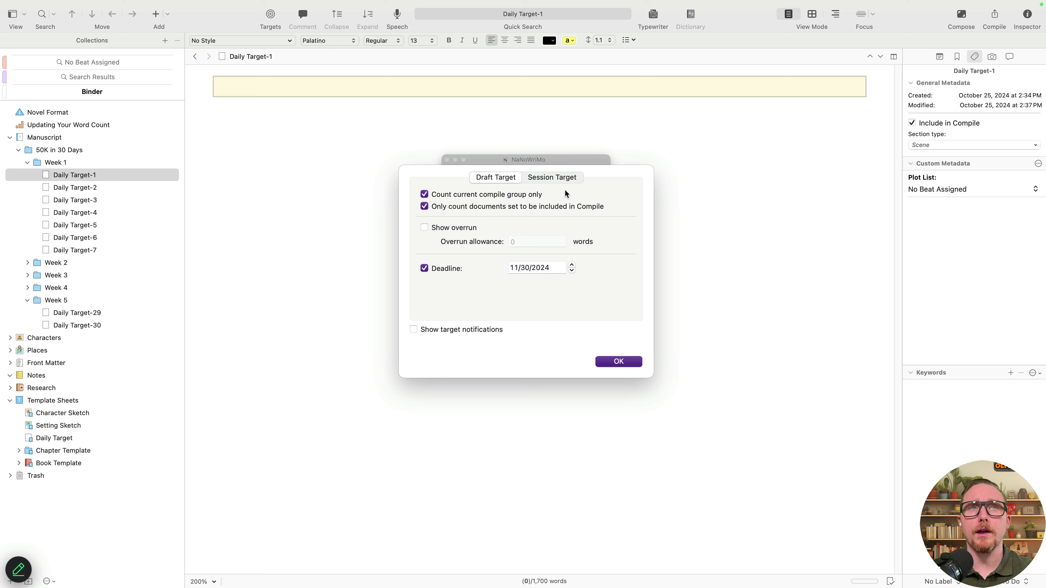
left_click(451, 330)
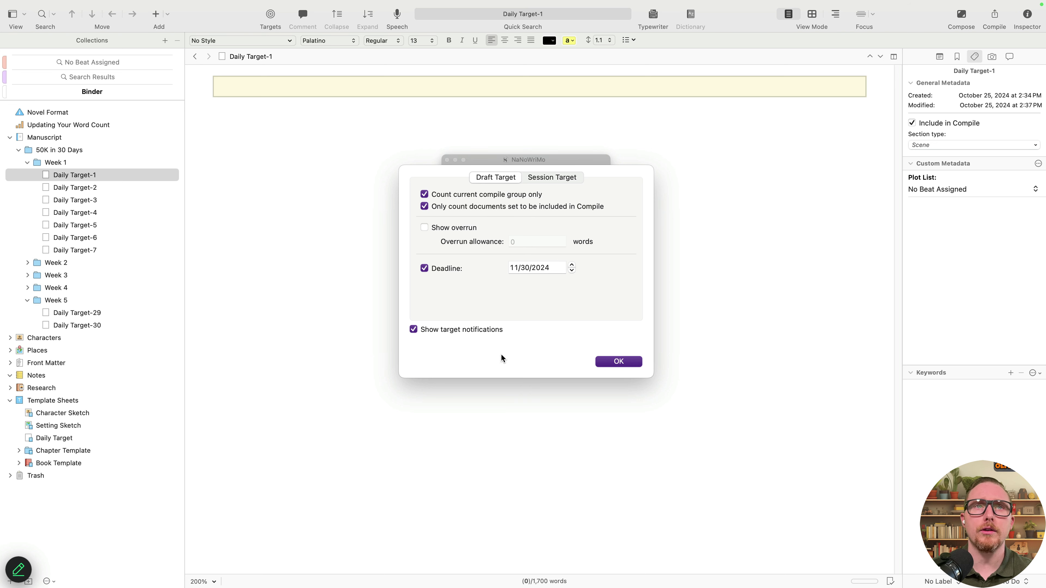
left_click(561, 177)
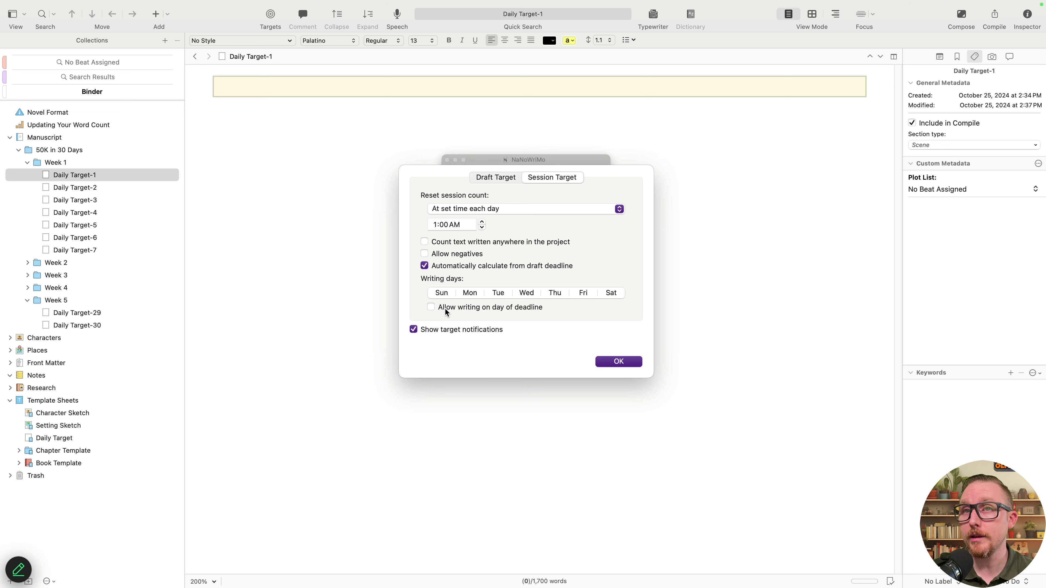
left_click(624, 363)
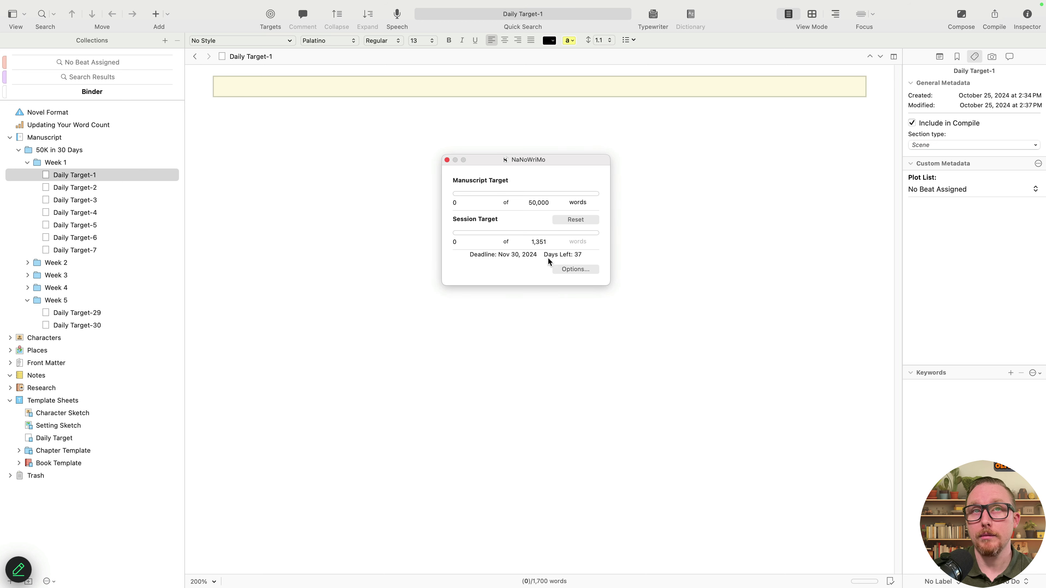
Turn off writing on the day of deadline in the session target options
left_click(577, 270)
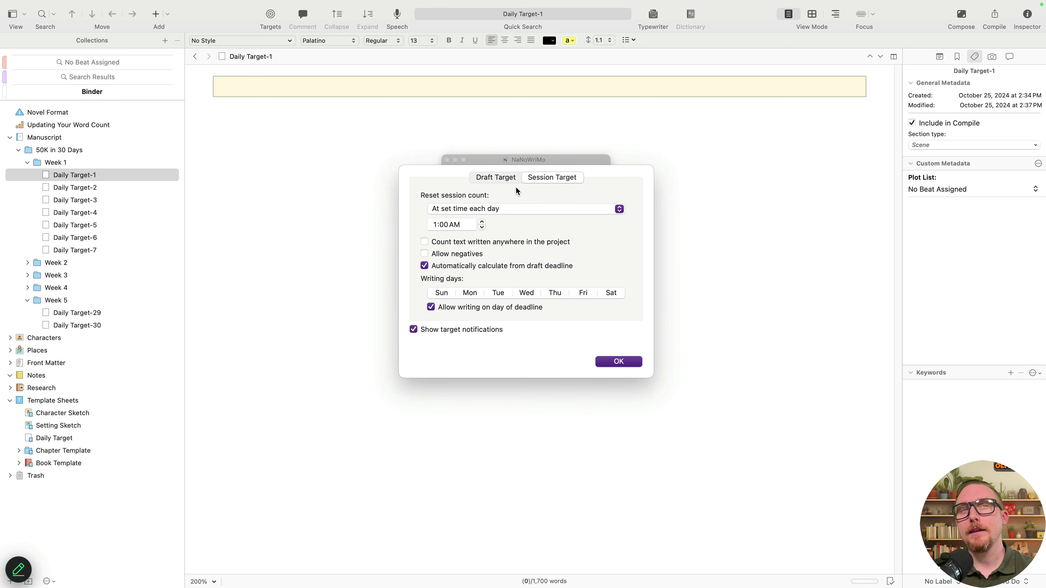
left_click(495, 307)
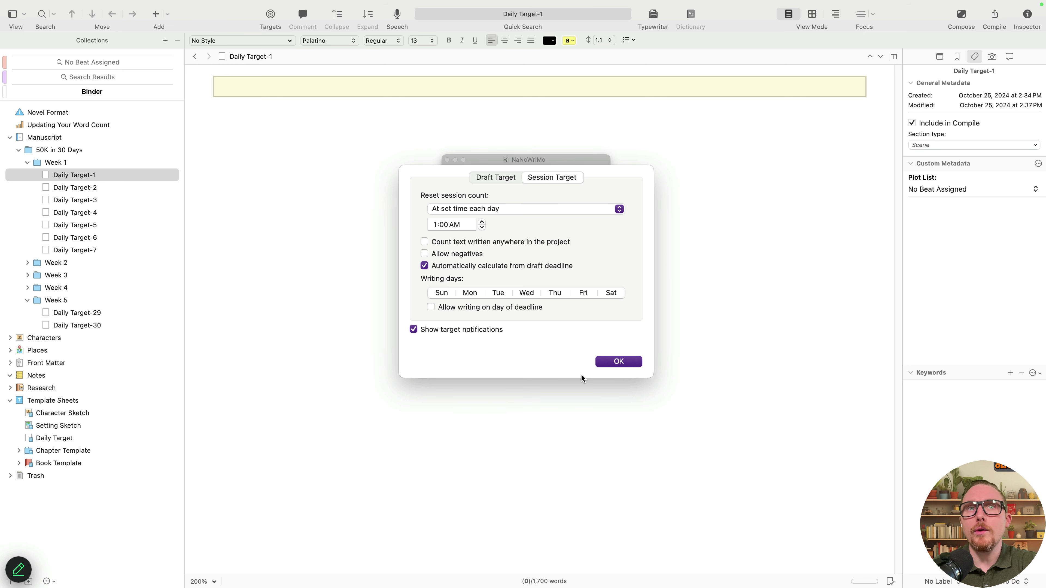
left_click(617, 361)
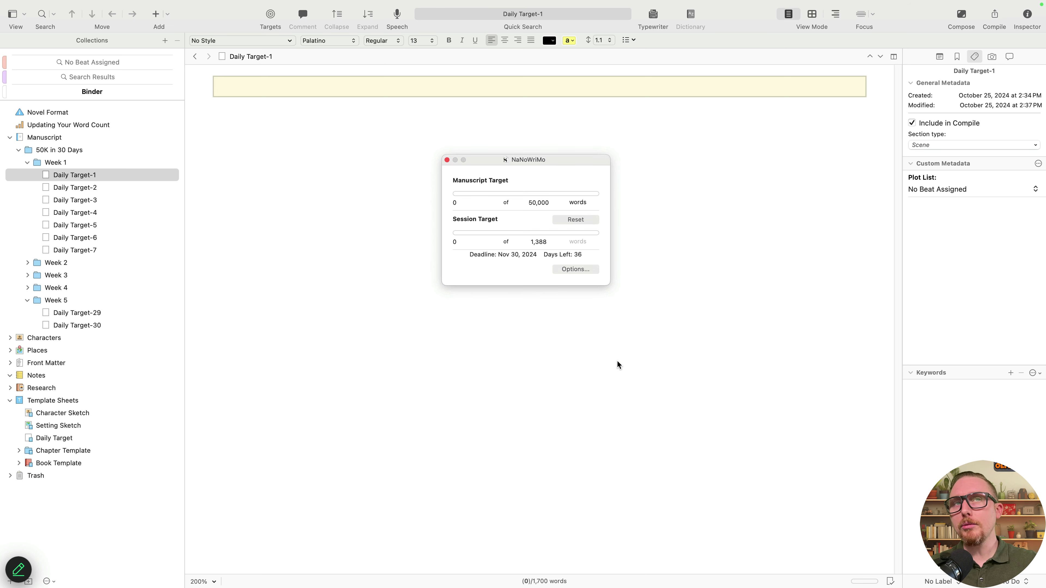
Set the session target's writing days to Monday, Wednesday and Friday, and check the recalculated session word count
left_click(558, 270)
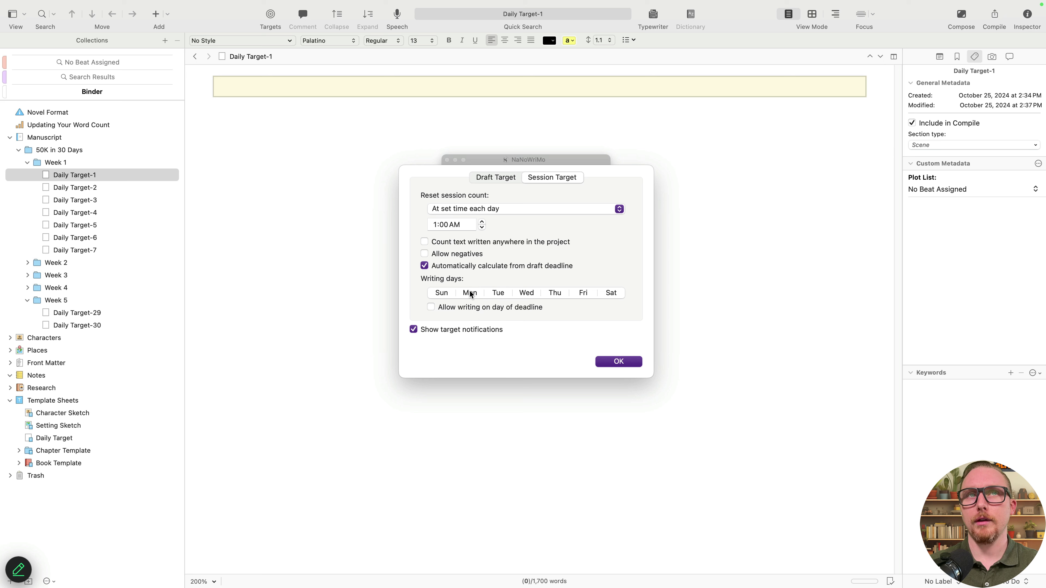
left_click(453, 294)
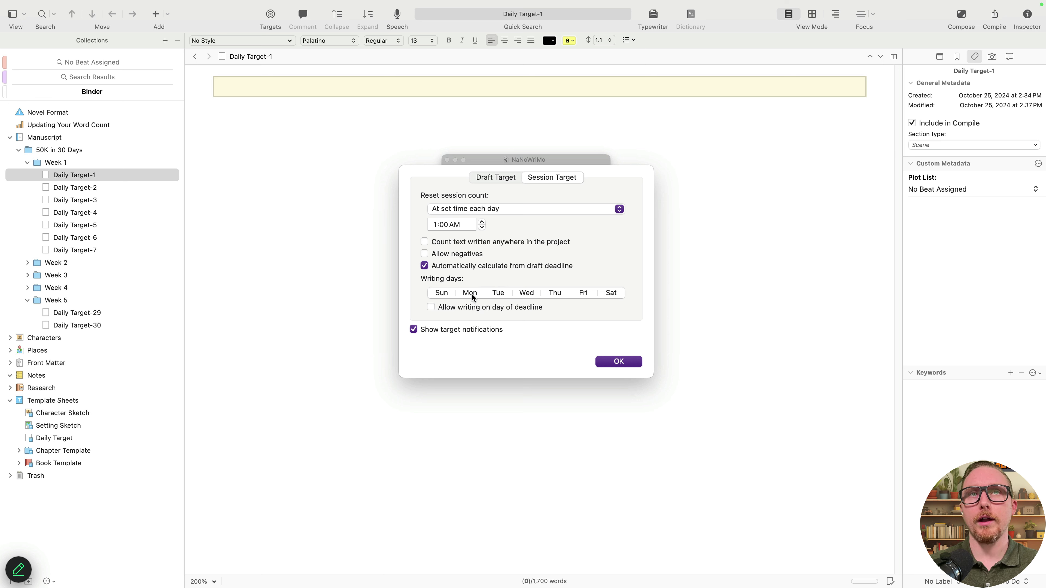
left_click(607, 294)
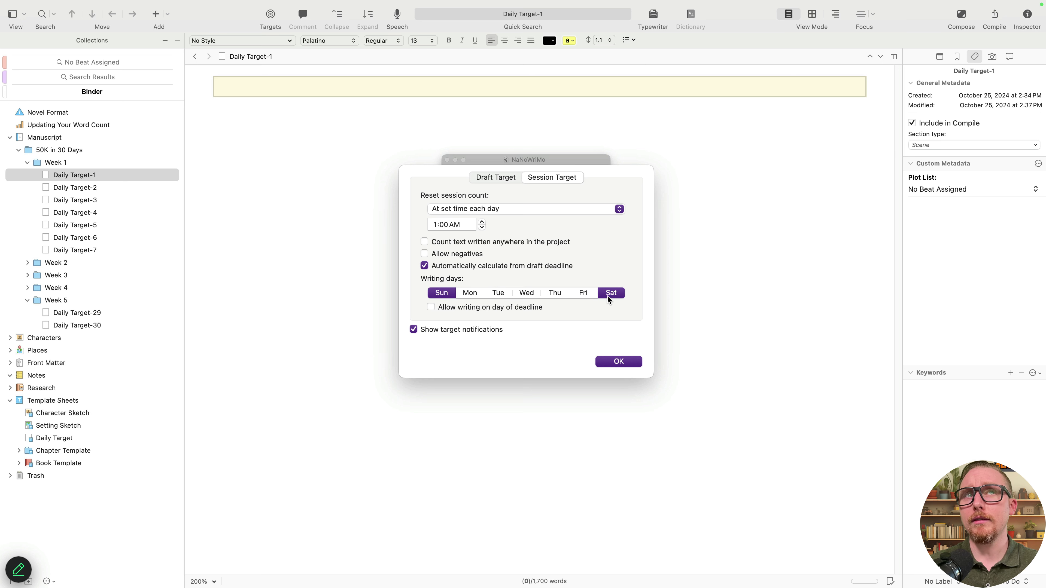
left_click(442, 293)
left_click(626, 295)
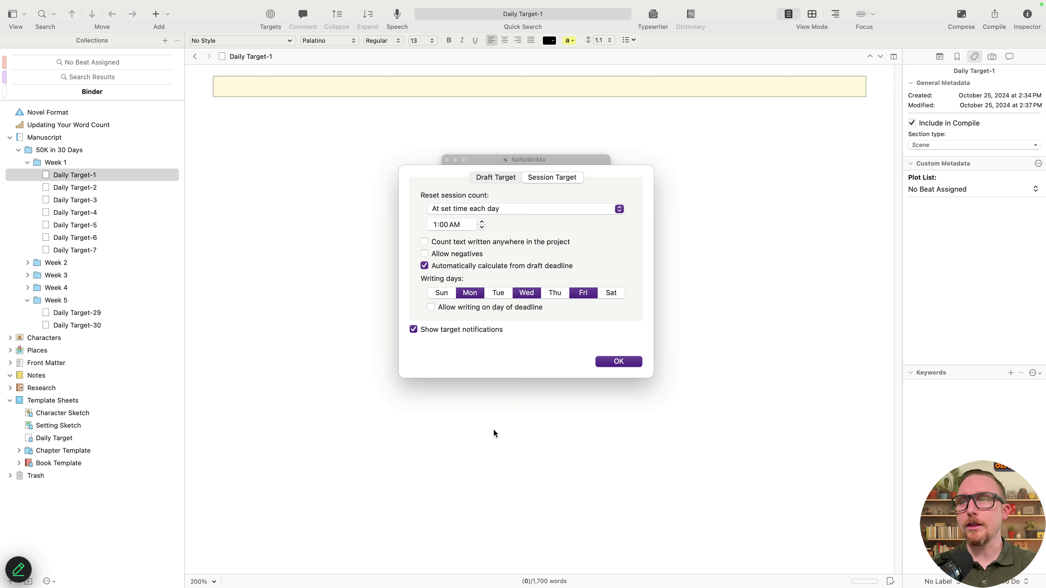
left_click(619, 361)
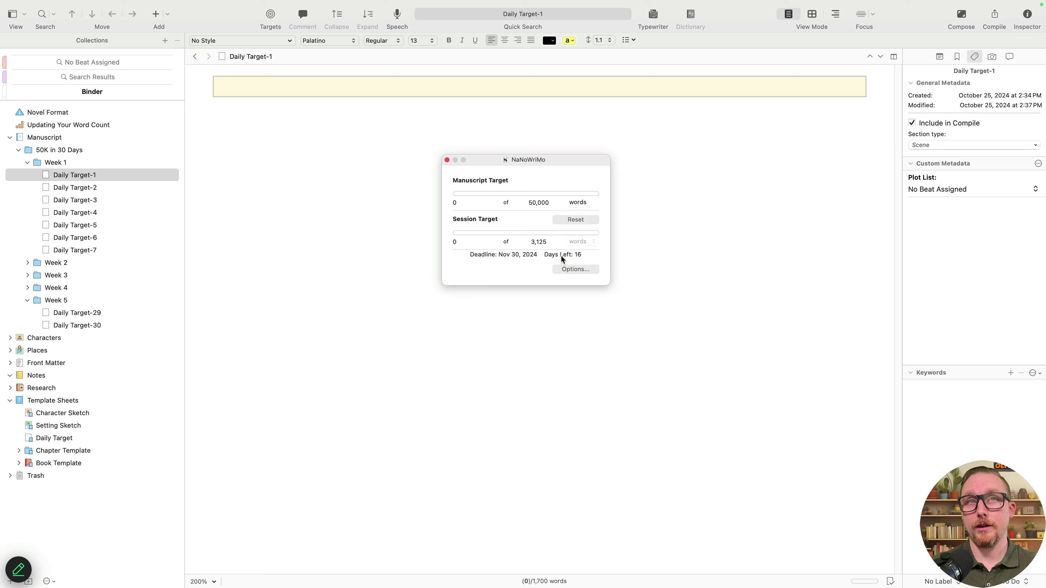
left_click_drag(552, 242, 509, 240)
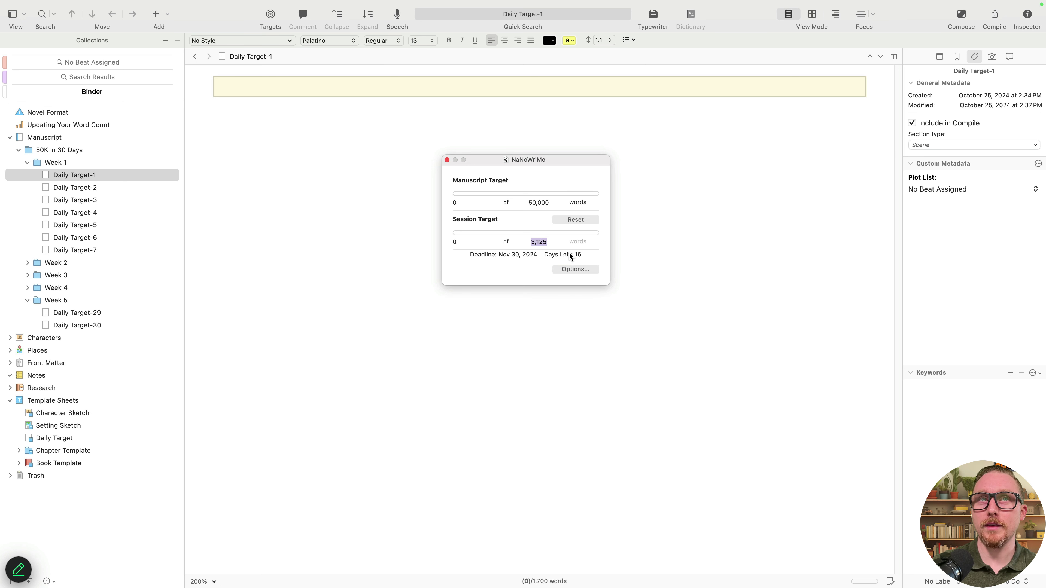
Set the session target's writing days to Monday through Friday, check the recalculated session target, and close the project targets
left_click(560, 268)
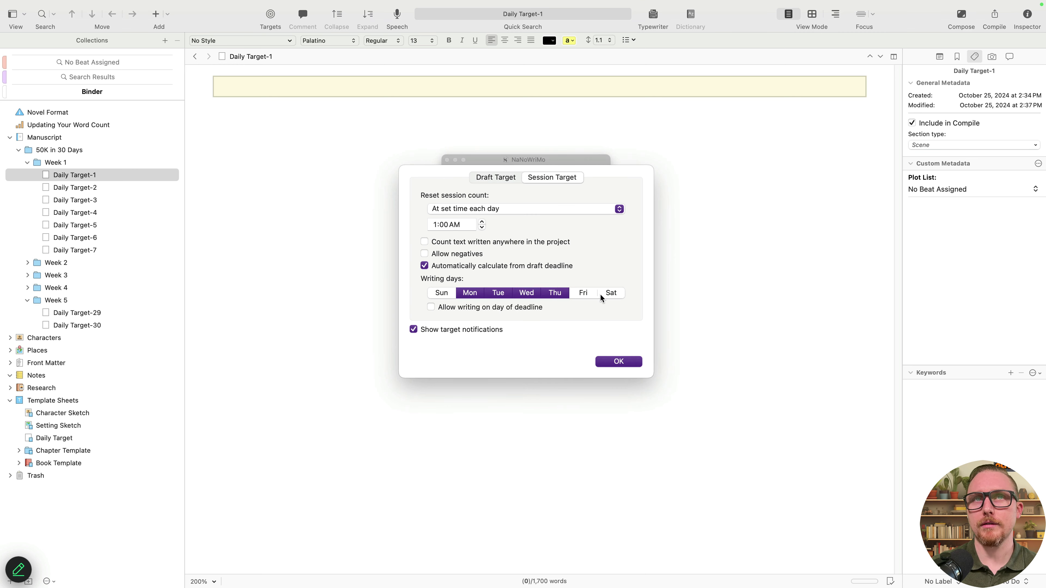
left_click(627, 364)
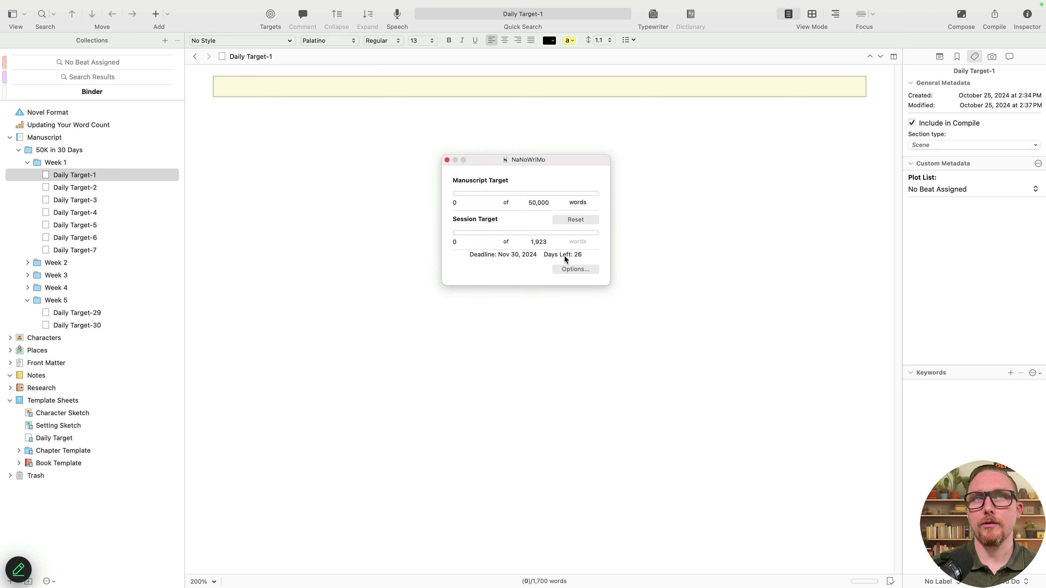
left_click(577, 270)
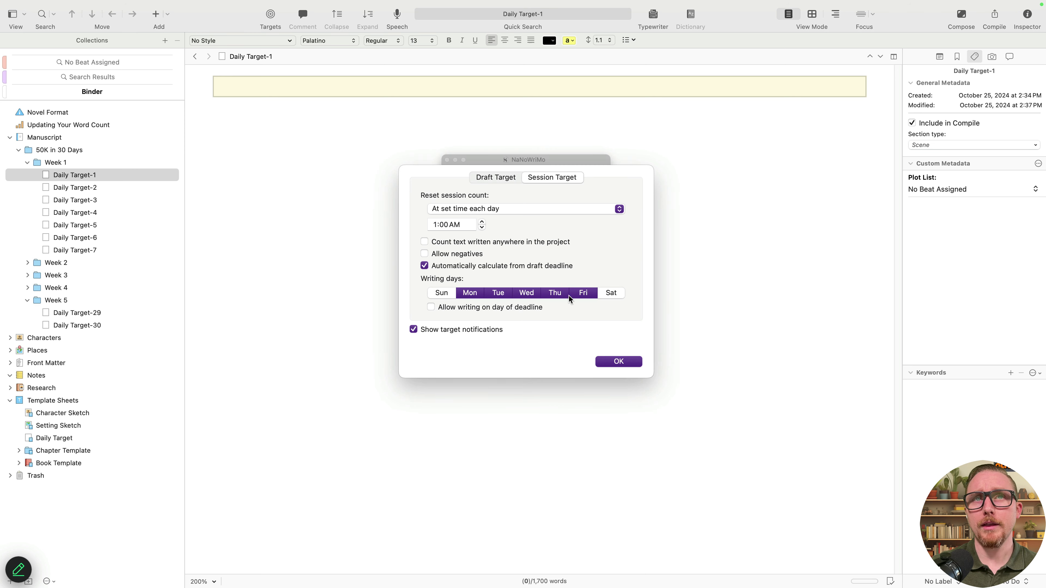
left_click(635, 363)
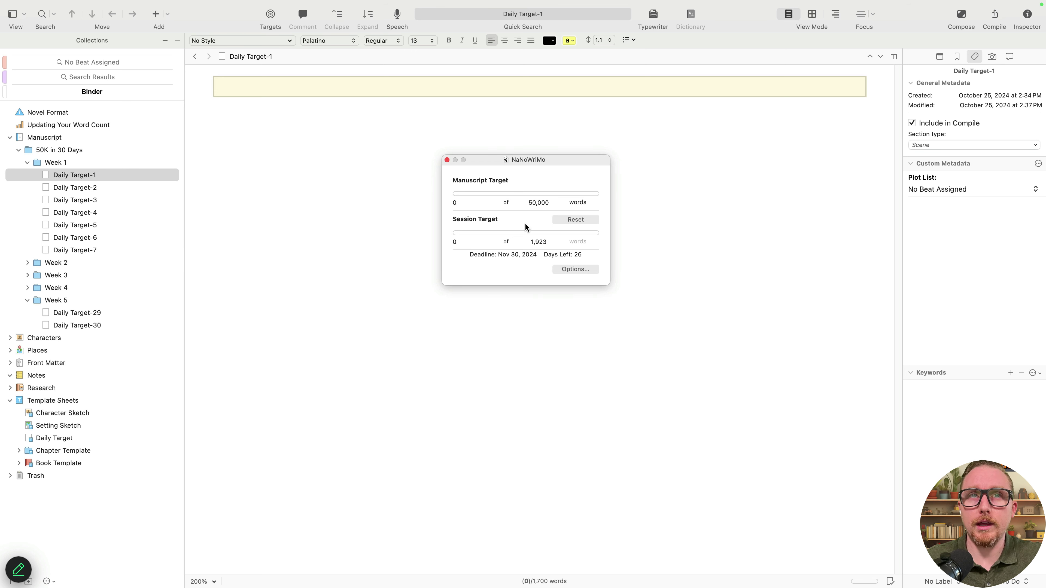
left_click(447, 160)
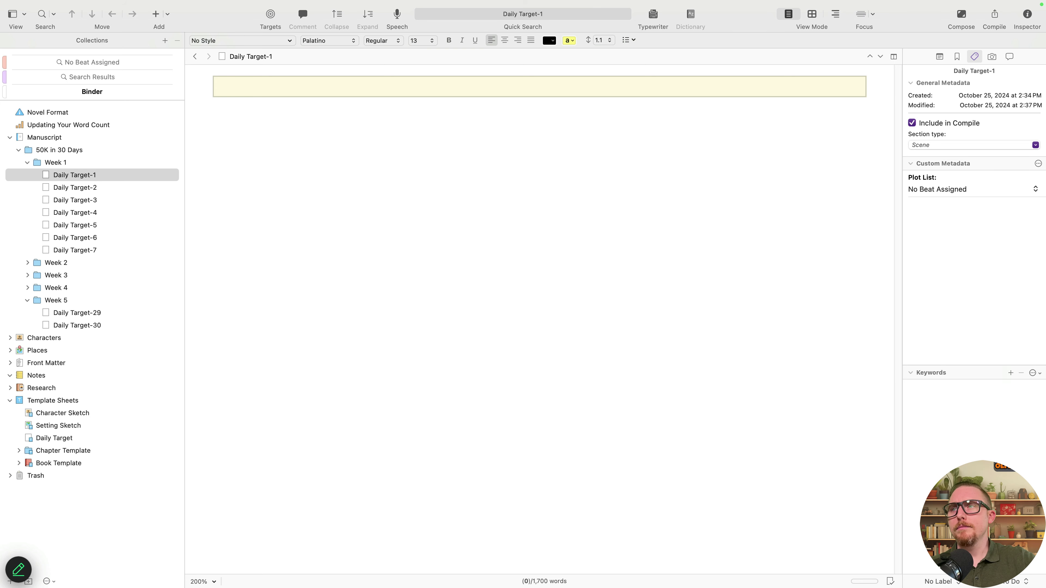
Review the Updating Your Word Count document, including its closing link about enabling the word count update feature in other projects
left_click(106, 125)
scroll(606, 288, "down", 5)
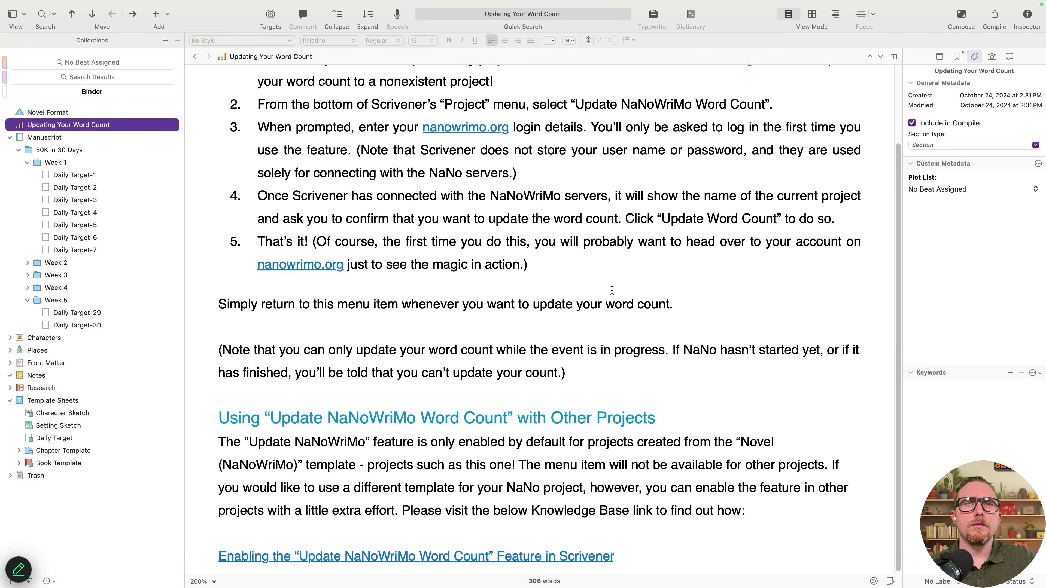
scroll(609, 290, "up", 5)
left_click(60, 150)
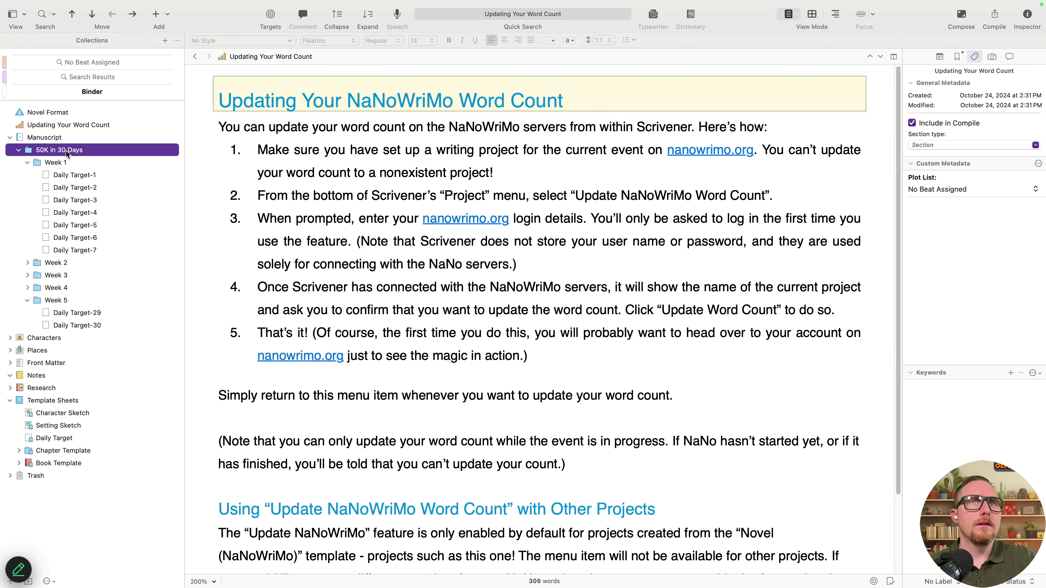
left_click(54, 126)
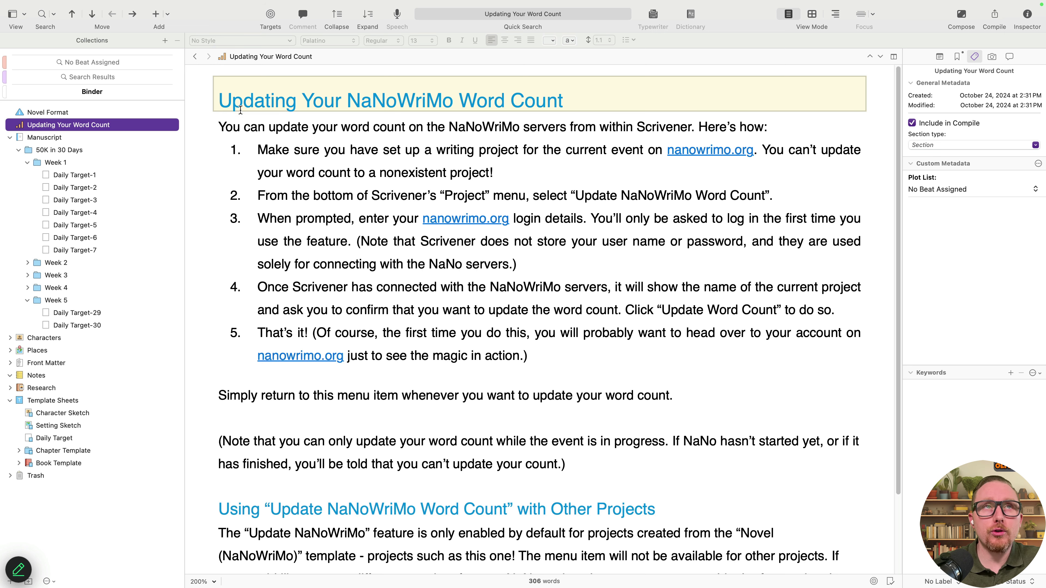
left_click_drag(219, 101, 731, 565)
left_click(735, 554)
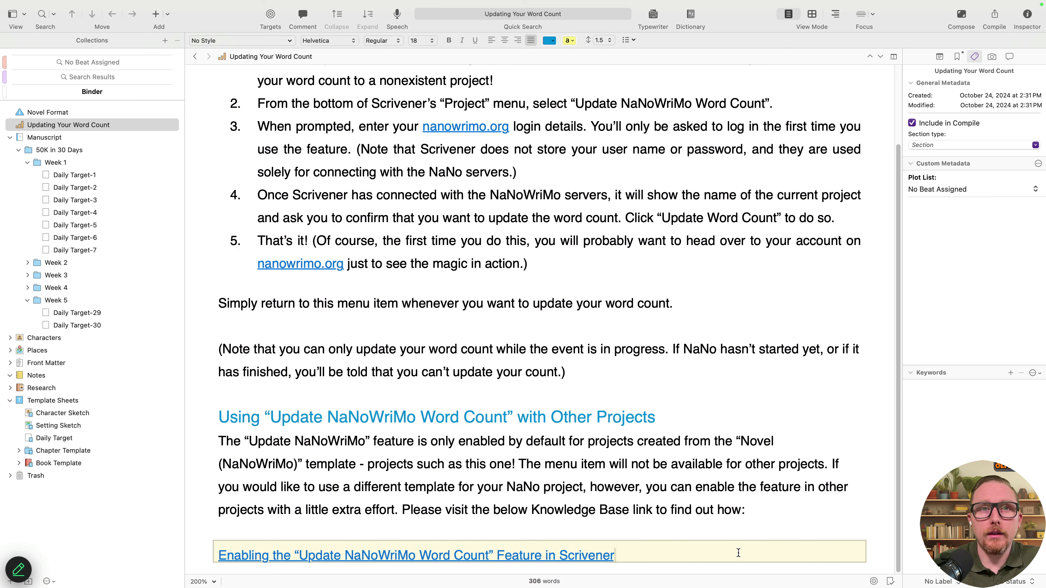
left_click_drag(659, 554, 183, 557)
Bring up the sign-in prompt for Update NaNoWriMo Word Count and cancel it without signing in
mouse_move(213, 5)
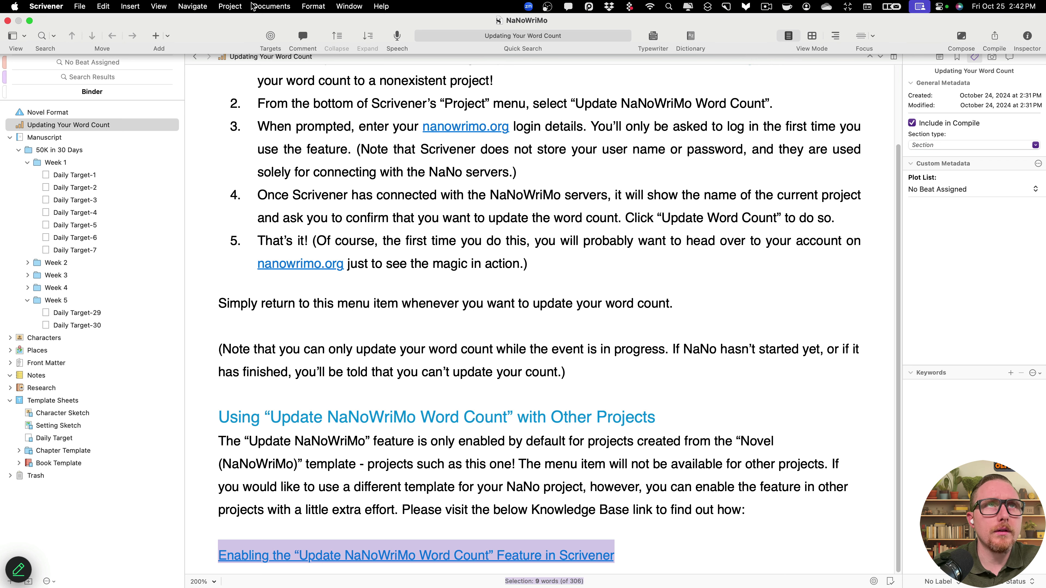
left_click(239, 7)
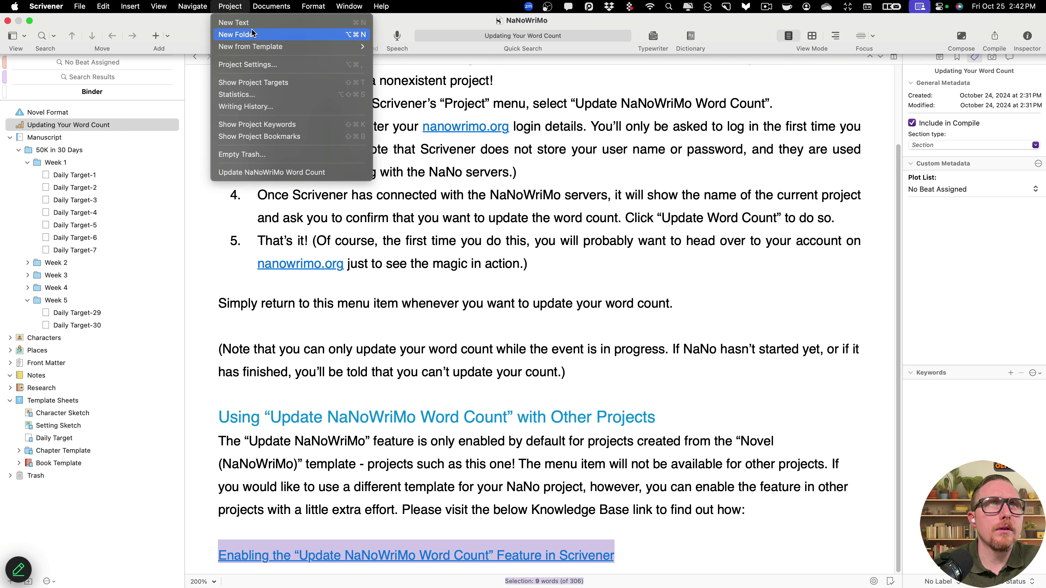
left_click(284, 175)
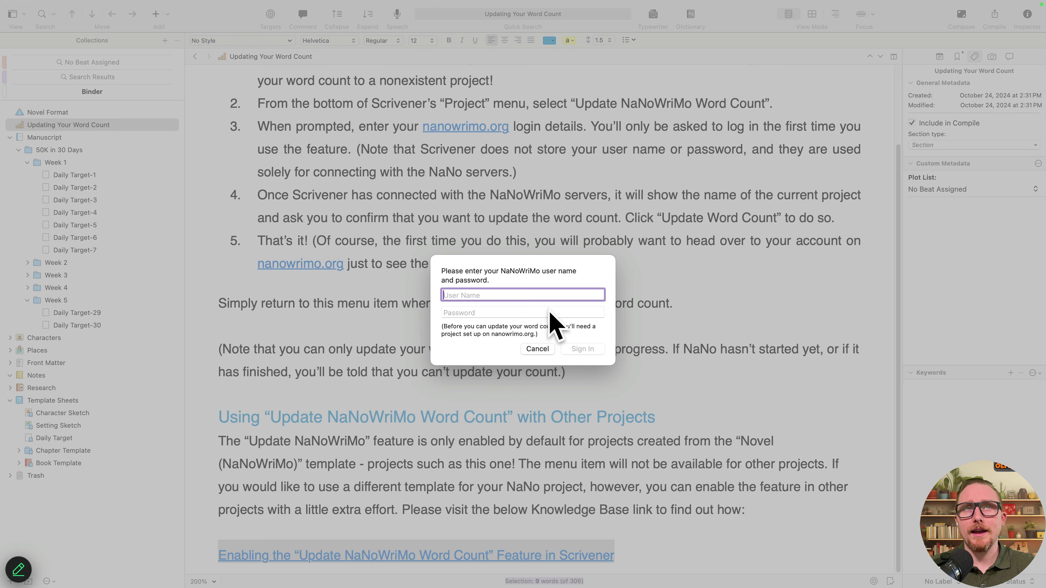
left_click(541, 349)
scroll(572, 307, "up", 3)
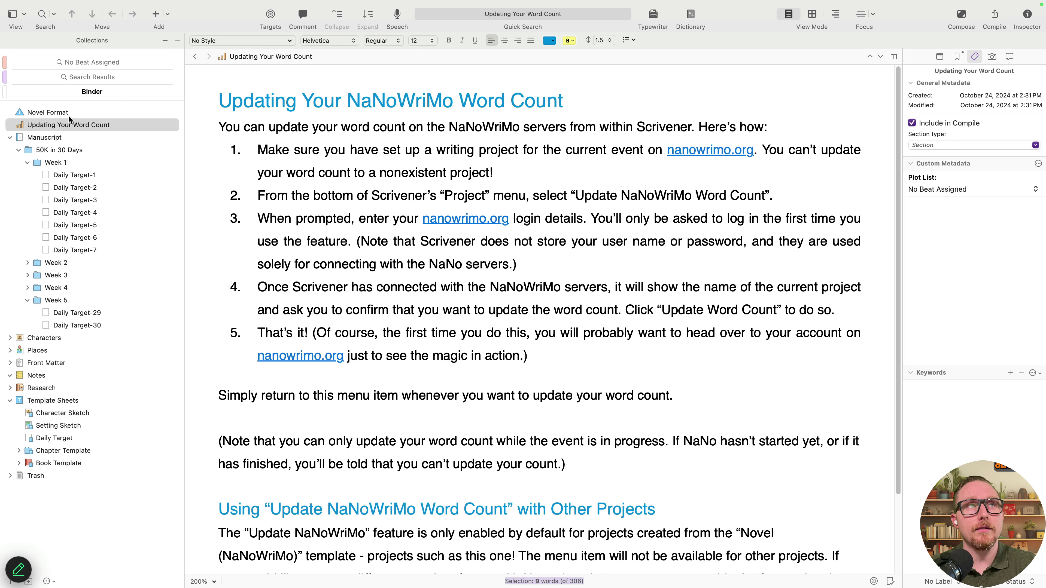
Reread the Updating Your Word Count instructions, check where the update command asks for the NaNoWriMo login, and dismiss it
left_click(68, 123)
scroll(428, 335, "down", 5)
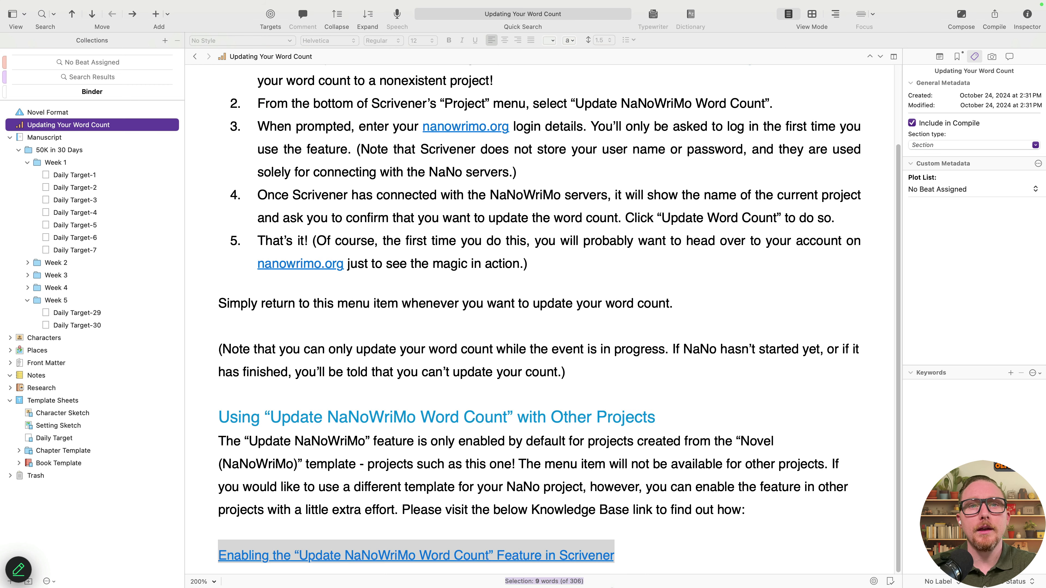
scroll(523, 191, "up", 5)
left_click(239, 4)
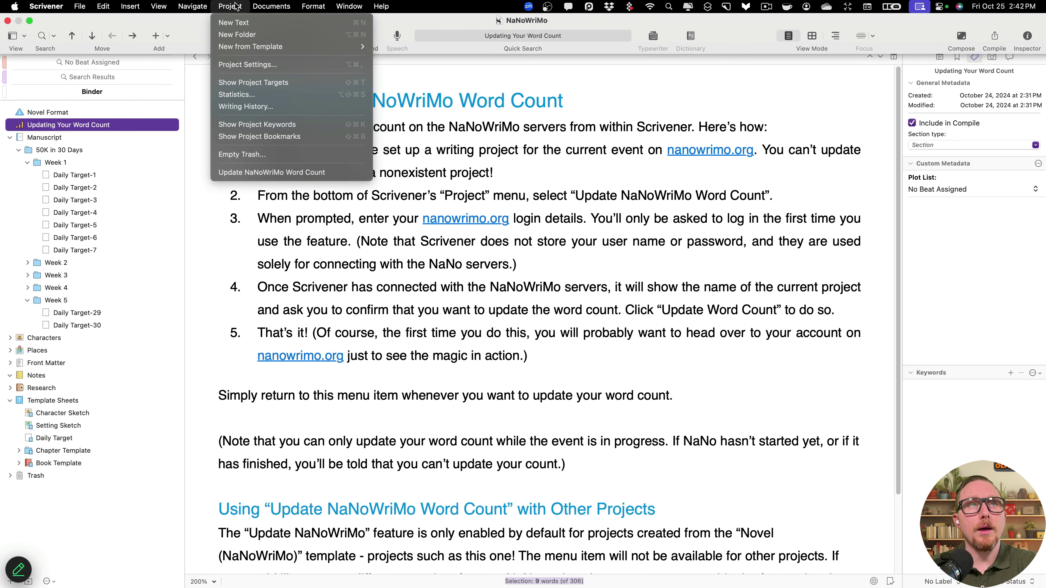
left_click(270, 173)
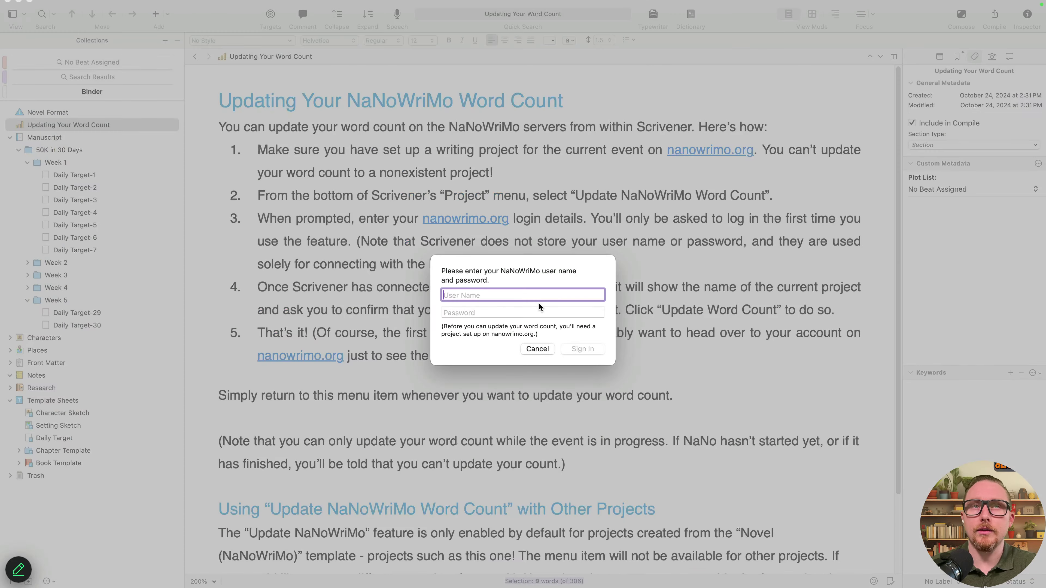
left_click(538, 349)
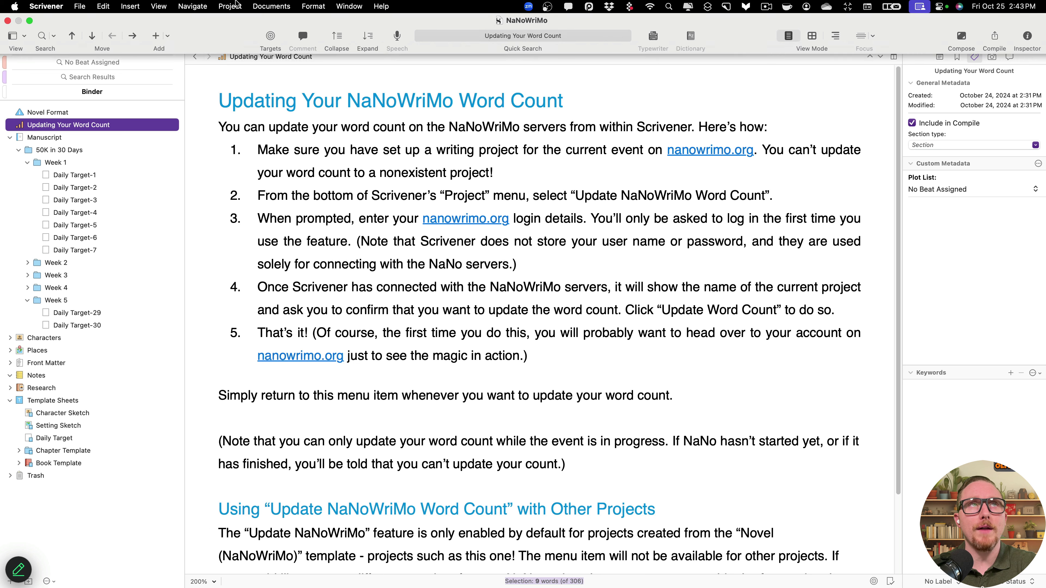
left_click(230, 6)
left_click(497, 443)
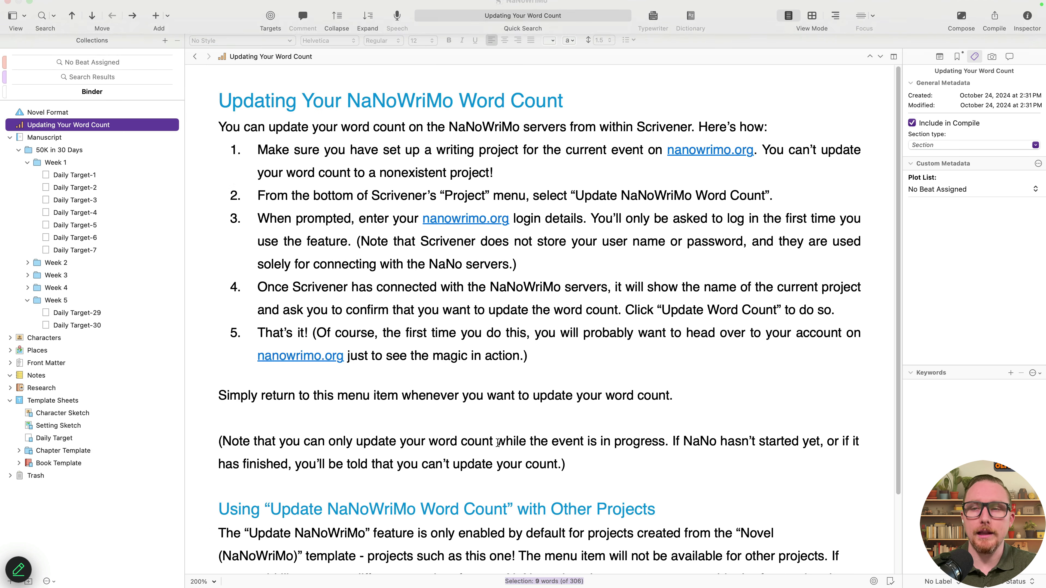
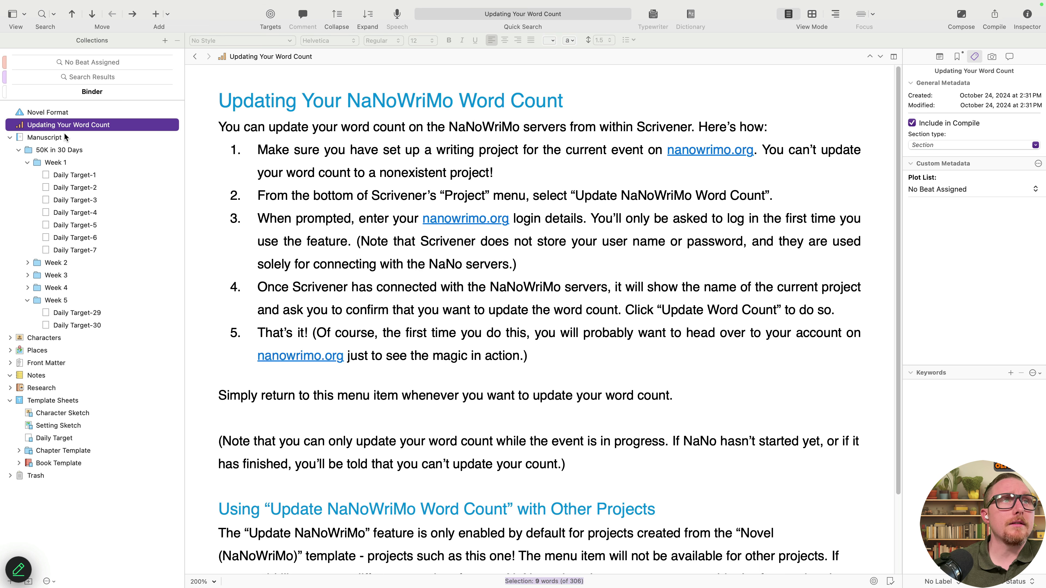
Show the 50K in 30 Days folder as a corkboard and open Week 1 to view its daily target cards
left_click(60, 152)
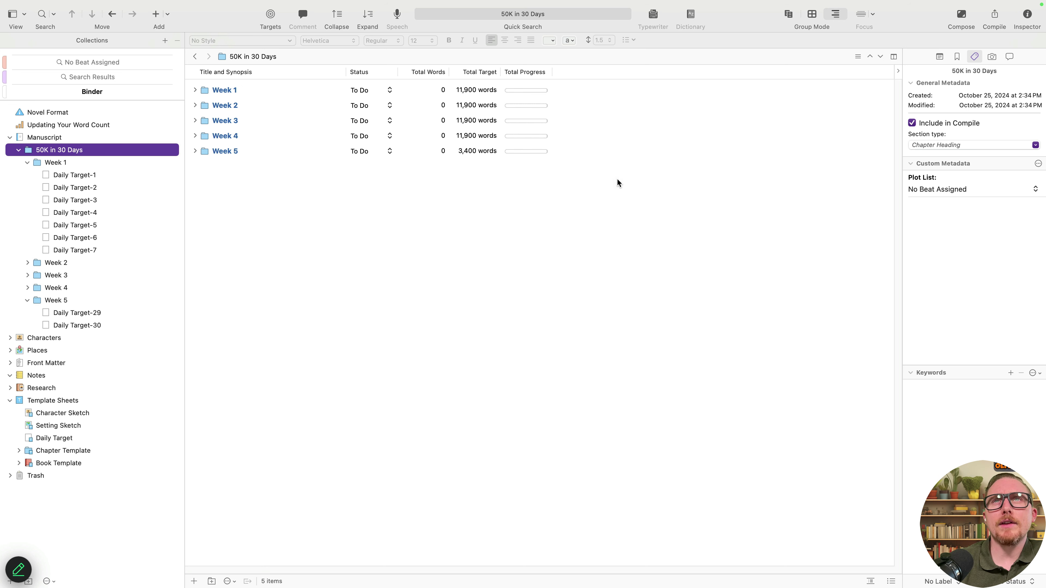
left_click(815, 17)
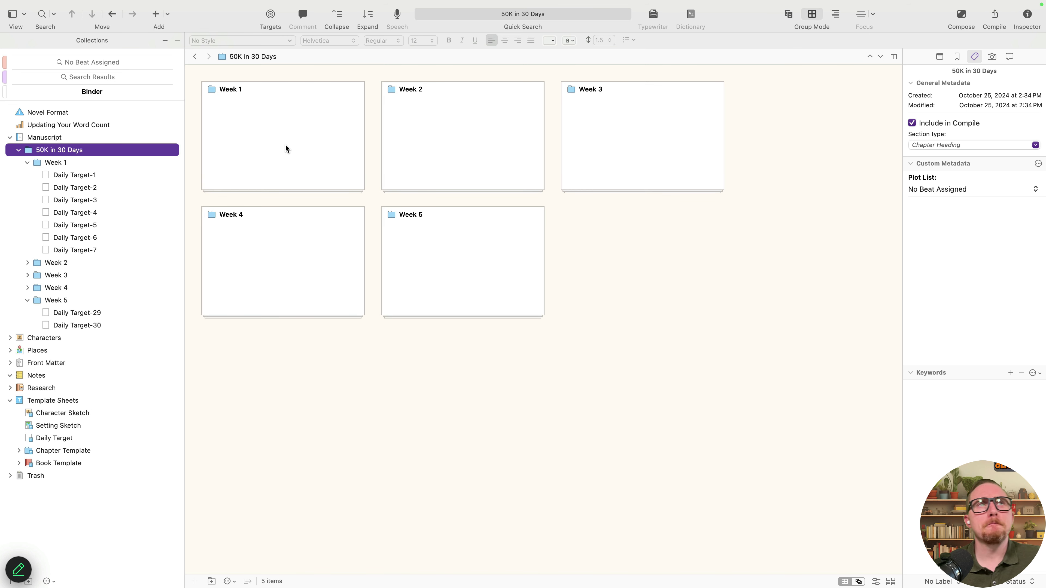
left_click(250, 140)
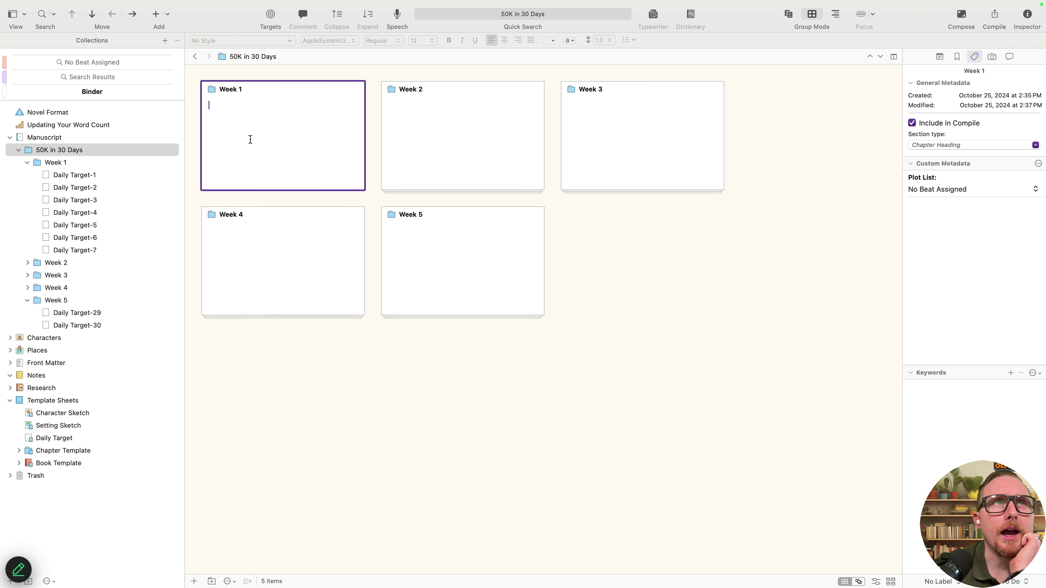
double_click(212, 89)
left_click(297, 125)
left_click(453, 144)
left_click(657, 156)
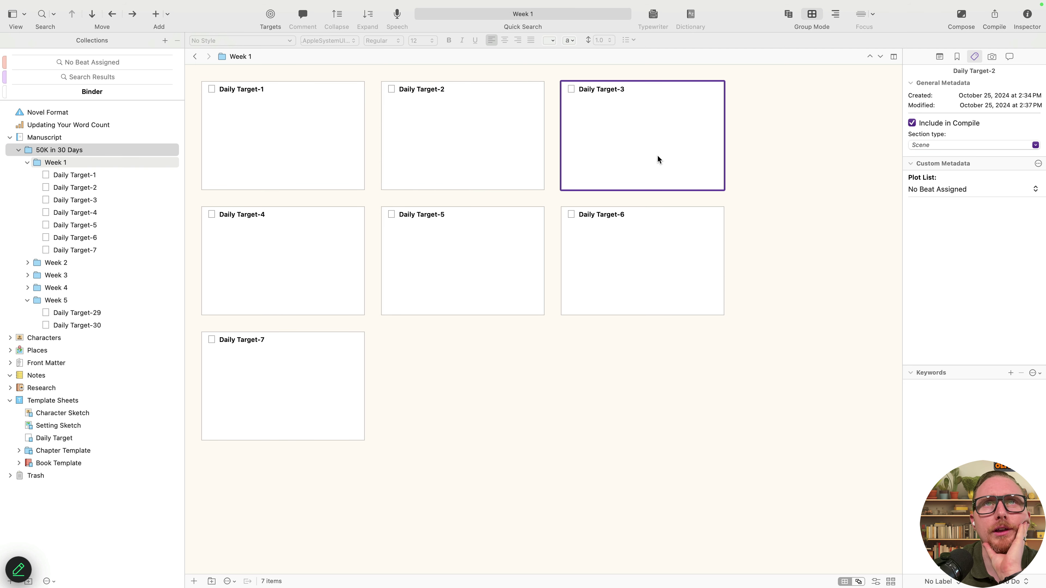
Expand the Week 2 and Week 3 folders in the binder, keeping Week 1 expanded
left_click(27, 262)
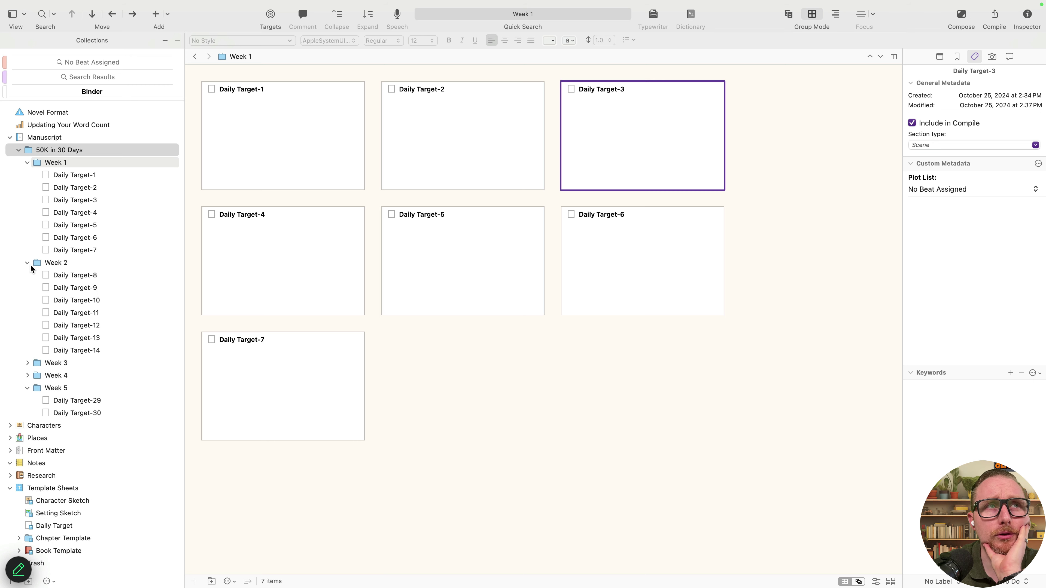
left_click(27, 363)
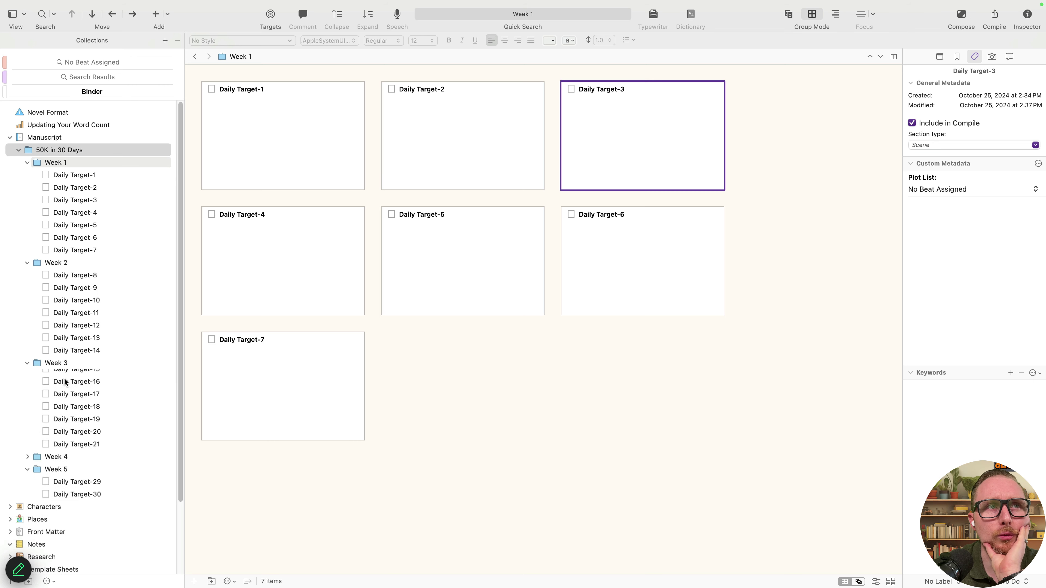
left_click(28, 162)
left_click(27, 162)
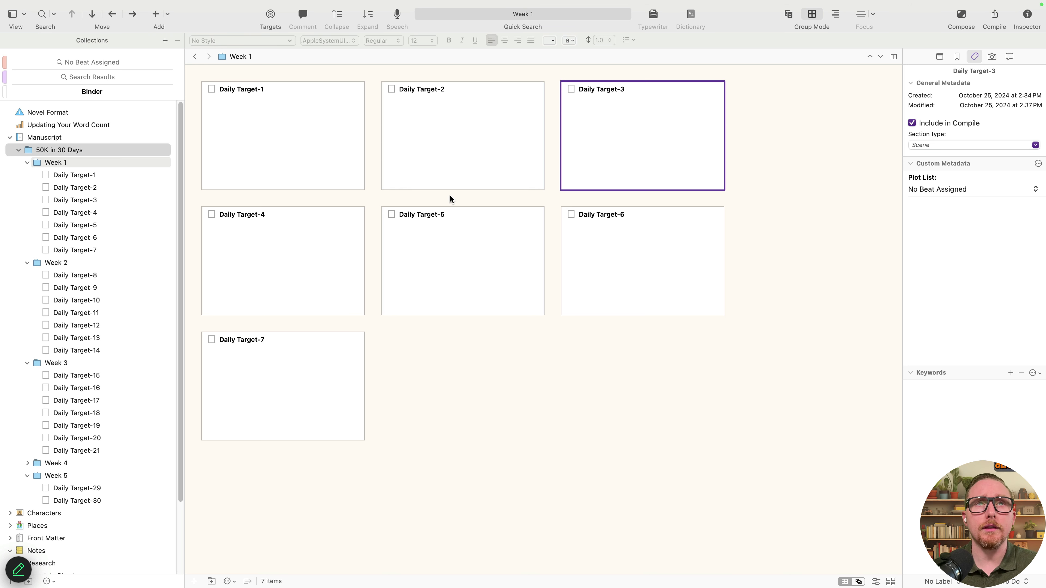
Add the synopsis "Start writing" to the Daily Target-5 card and rearrange the Week 1 cards in the order 3, 2, 1, 5, 4, 6, 7
left_click(458, 240)
type("Start writing")
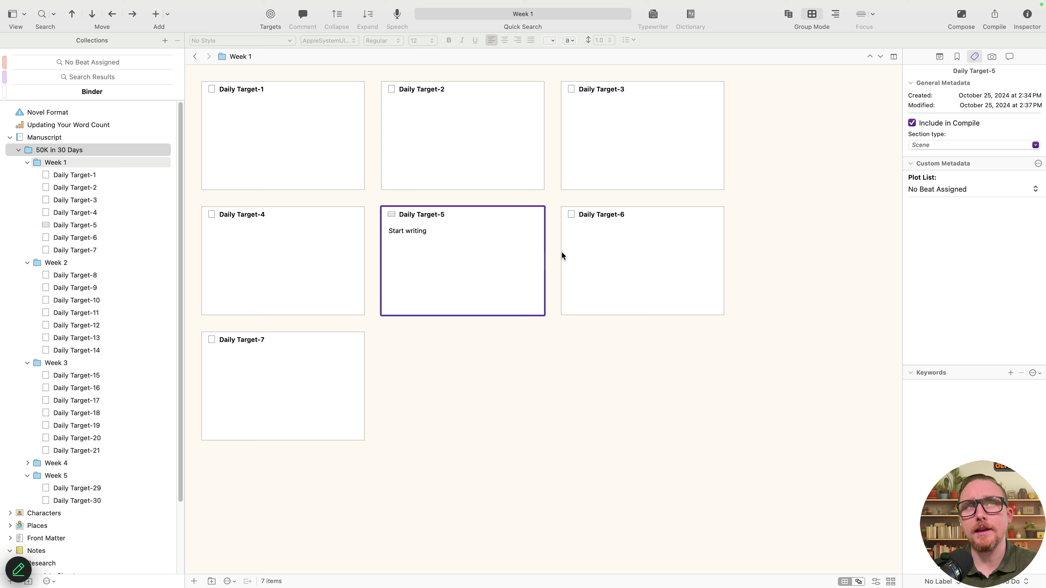
left_click_drag(468, 272, 723, 295)
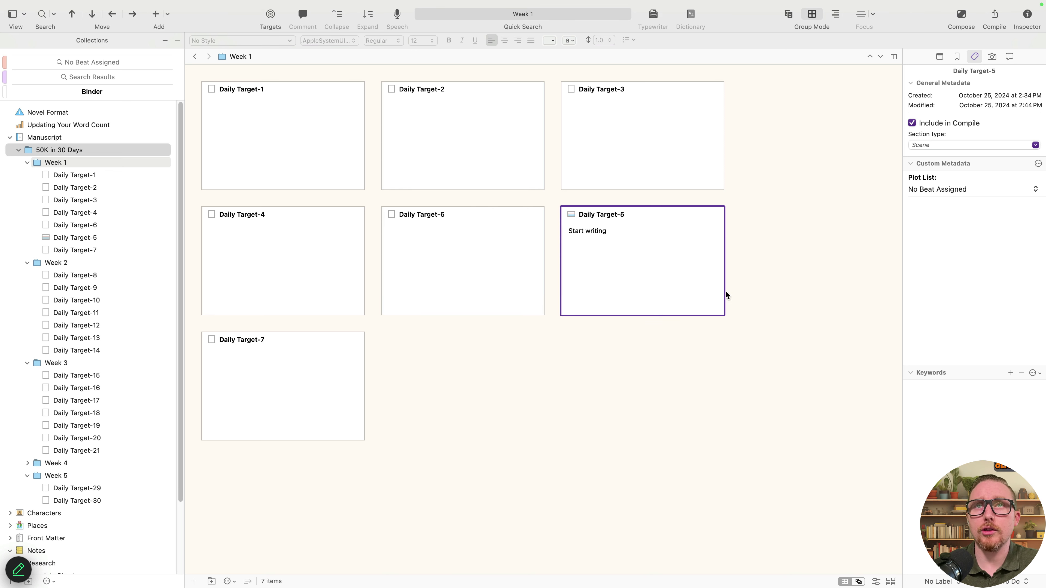
left_click_drag(646, 267, 214, 173)
left_click_drag(274, 264, 584, 272)
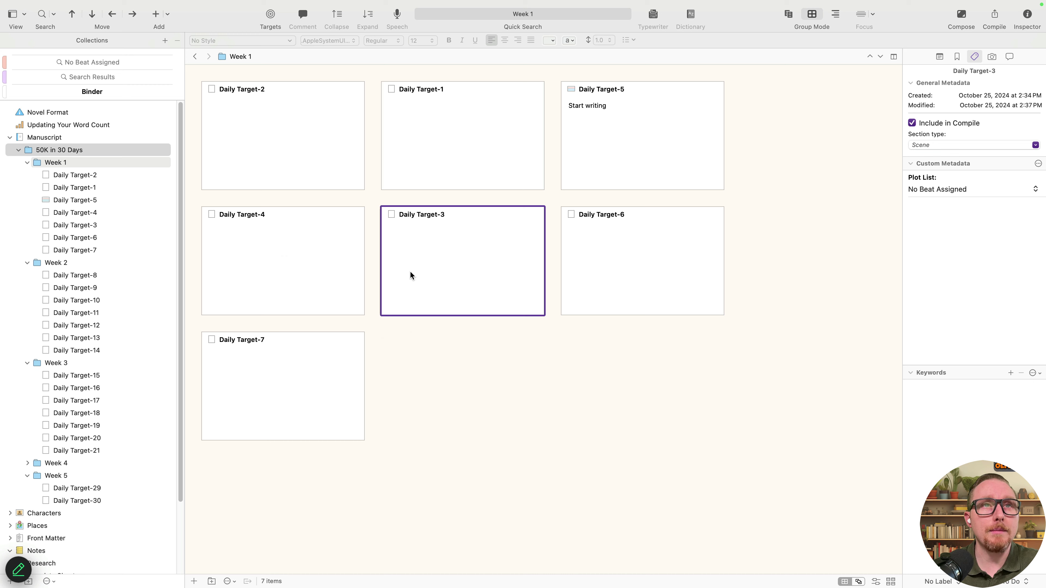
left_click_drag(410, 272, 226, 165)
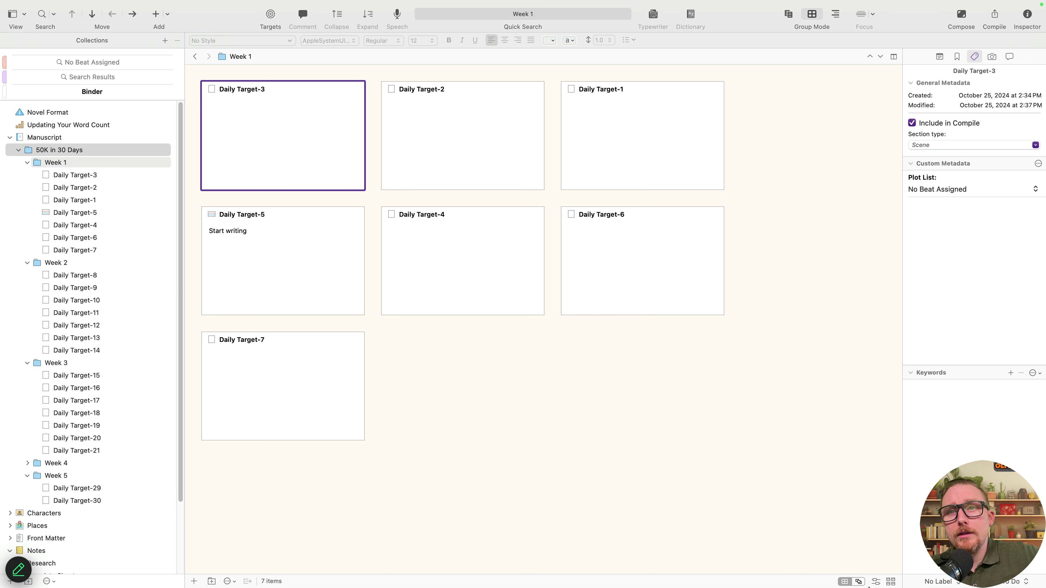
Toggle the Week 1 corkboard's freeform layout on, off through a command search for "Freeform", and on again
left_click(859, 582)
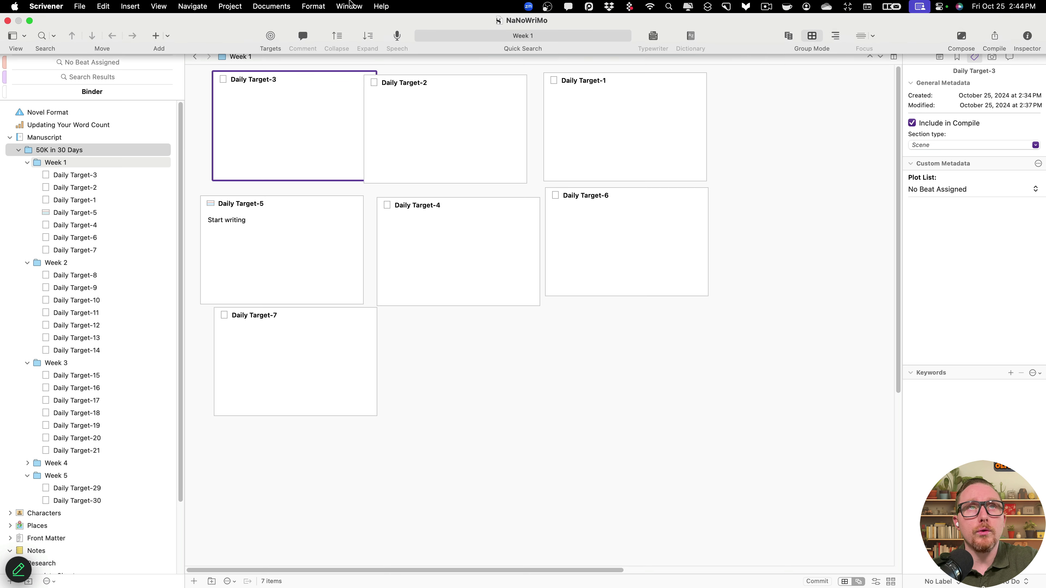
left_click(381, 6)
type("Free")
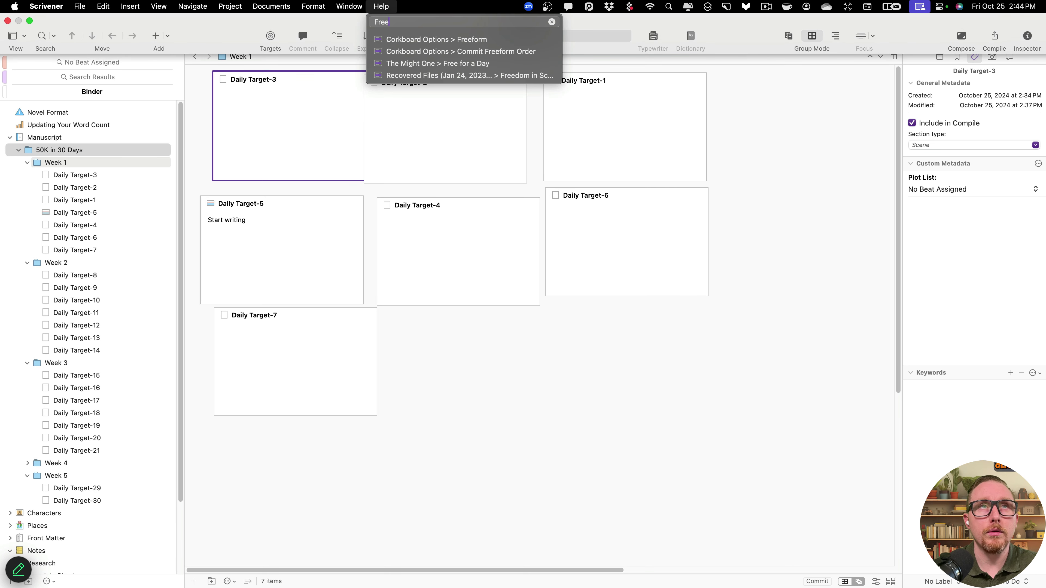
type("form")
key("Down")
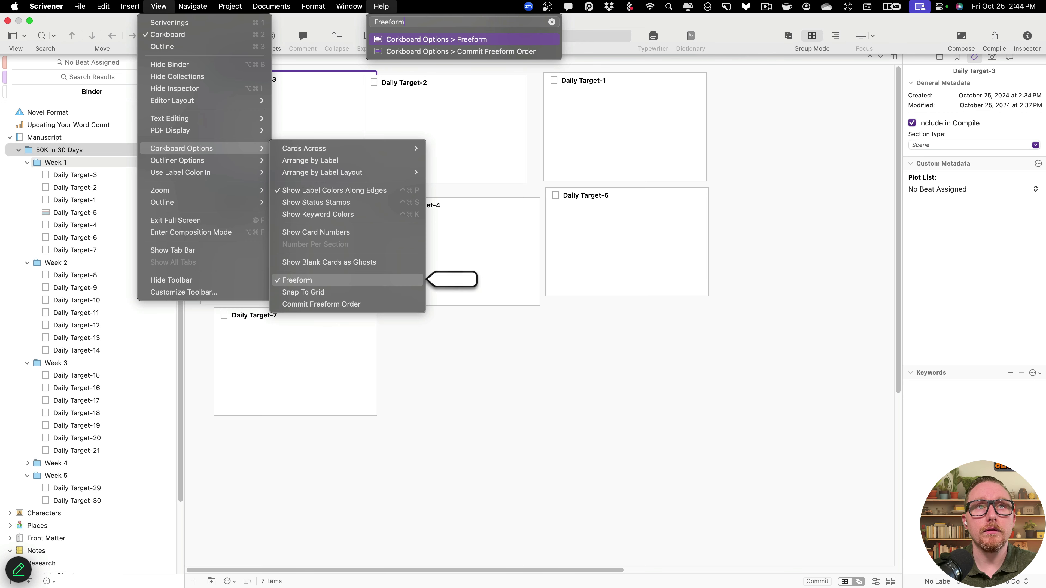
key("Return")
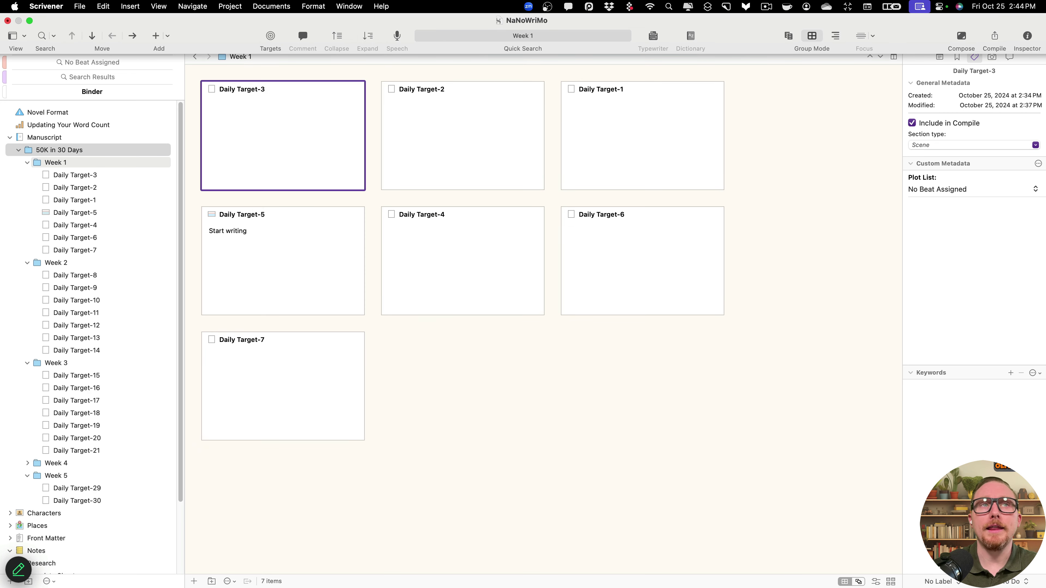
left_click(859, 581)
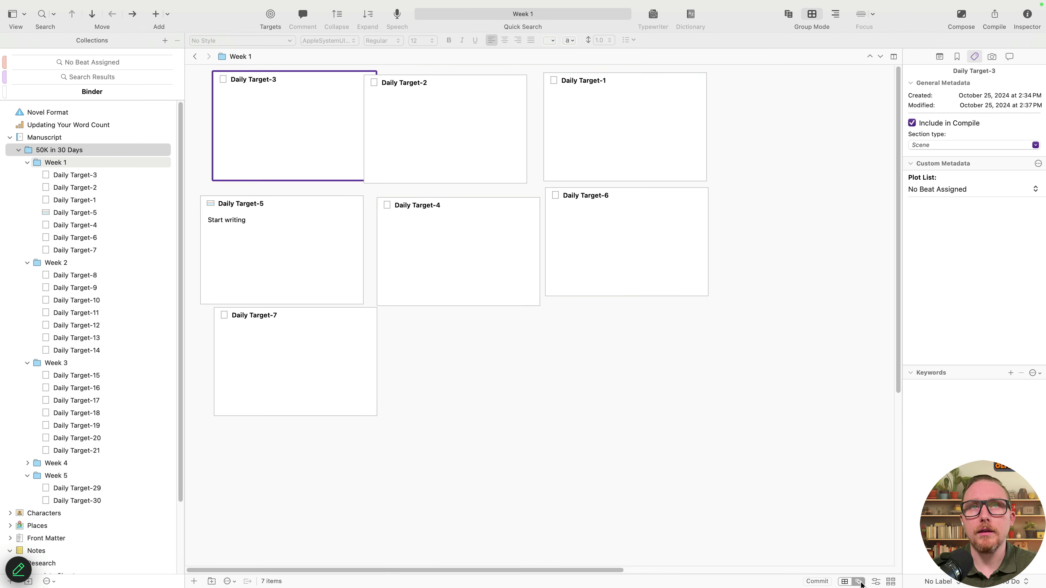
Scatter the Week 1 cards freely on the corkboard, moving Daily Target-1, 2, 4, 5, 6 and 7 to new spots away from the grid
left_click_drag(601, 275, 687, 415)
left_click_drag(449, 228, 596, 350)
left_click_drag(589, 108, 396, 344)
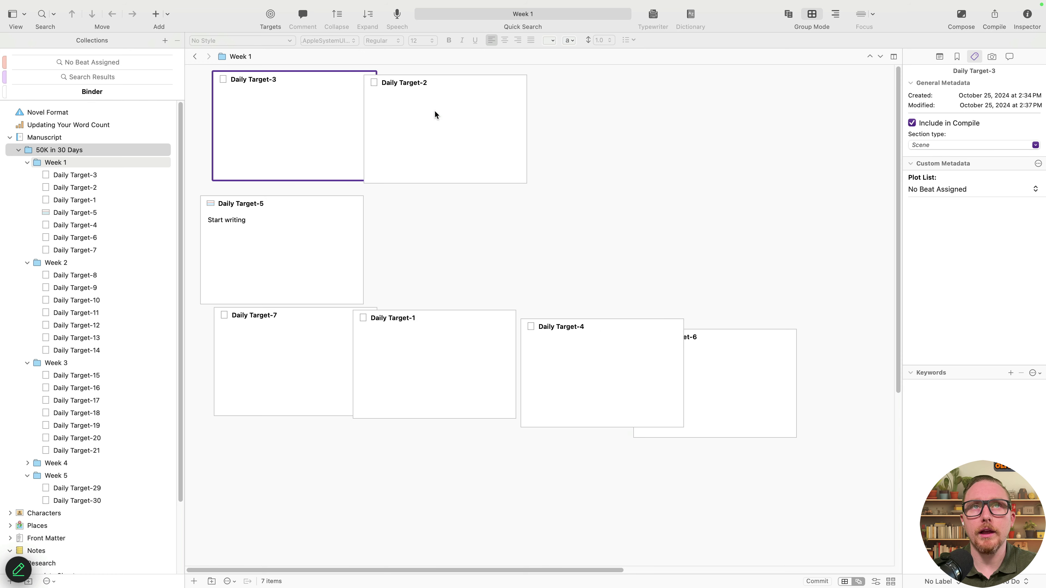
left_click_drag(434, 112, 635, 172)
left_click_drag(381, 355, 478, 109)
left_click_drag(277, 250, 467, 295)
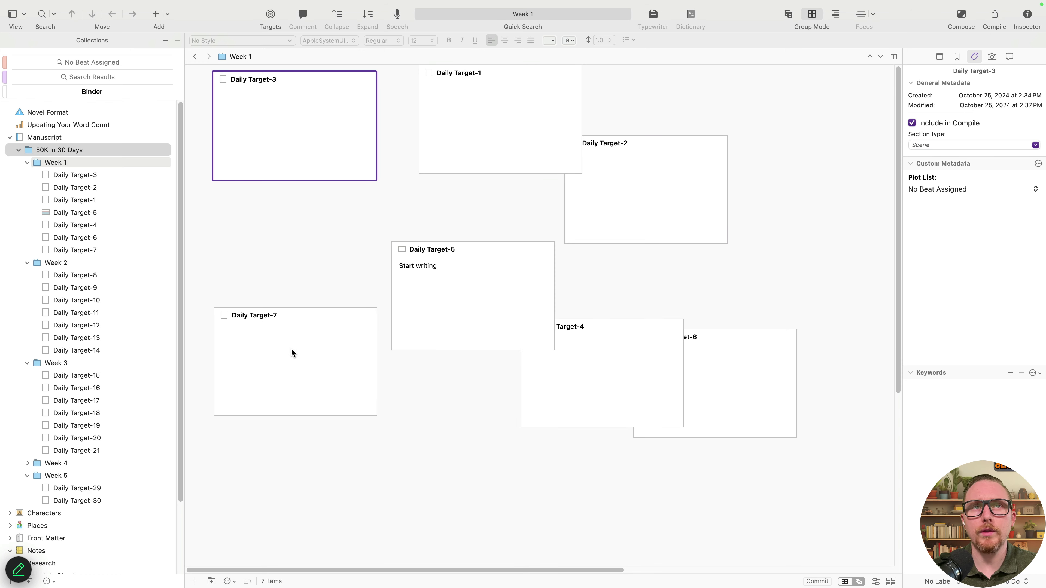
left_click_drag(292, 353, 298, 212)
left_click_drag(478, 308, 365, 396)
left_click_drag(615, 355, 477, 270)
left_click_drag(695, 361, 581, 310)
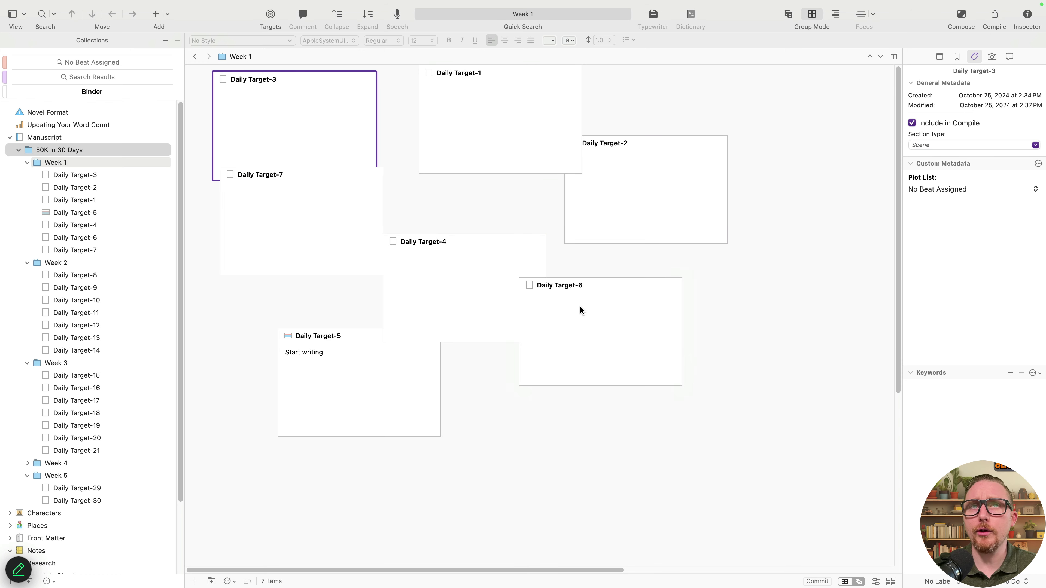
Spread the Daily Target-1, 2, 4, 6 and 7 cards further apart and place Daily Target-3 between Daily Target-7 and Daily Target-1
left_click_drag(626, 167, 707, 164)
left_click_drag(505, 130, 582, 138)
left_click_drag(460, 264, 481, 217)
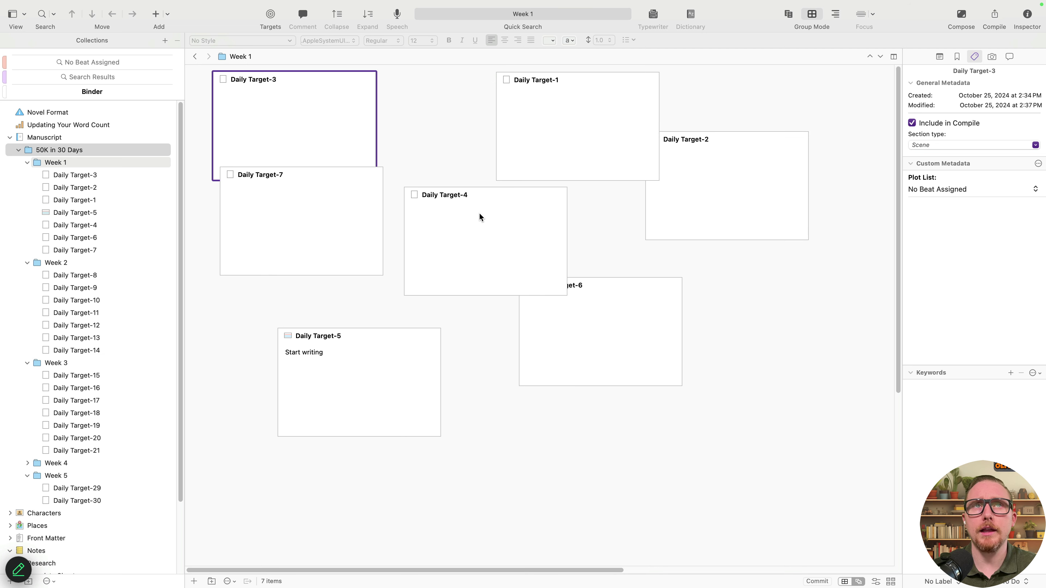
left_click_drag(558, 303, 654, 395)
left_click_drag(361, 240, 333, 279)
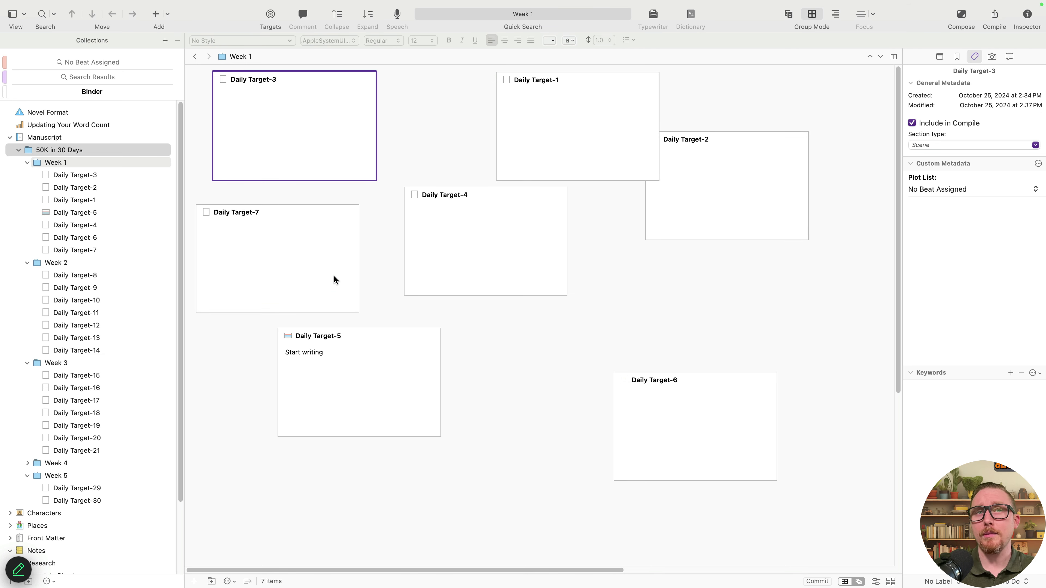
left_click_drag(495, 225, 596, 321)
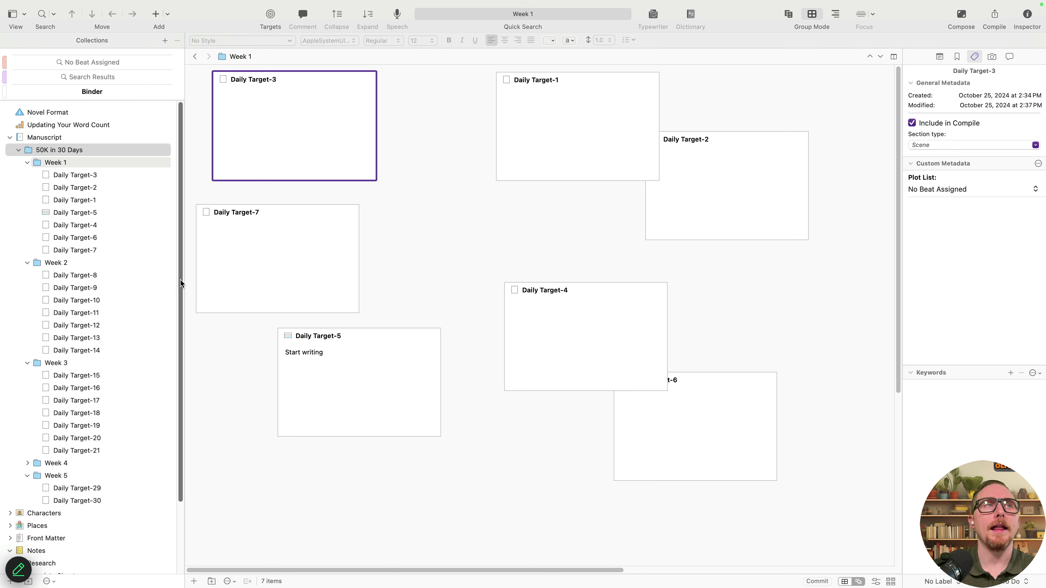
left_click_drag(299, 145, 437, 214)
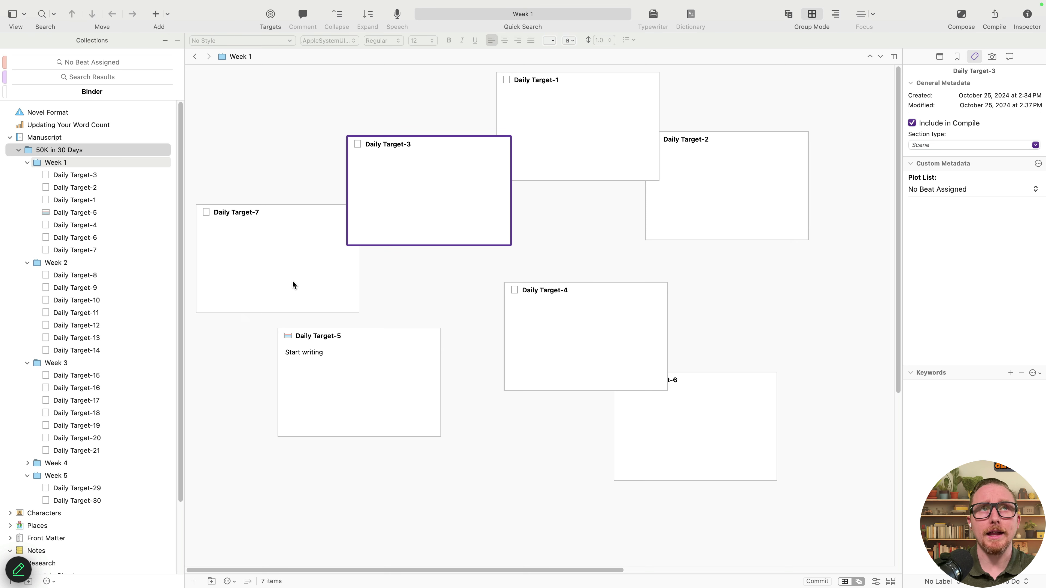
Expand the Week 4 folder in the binder and view the Plot List beat options for the Daily Target-2 card
left_click(760, 216)
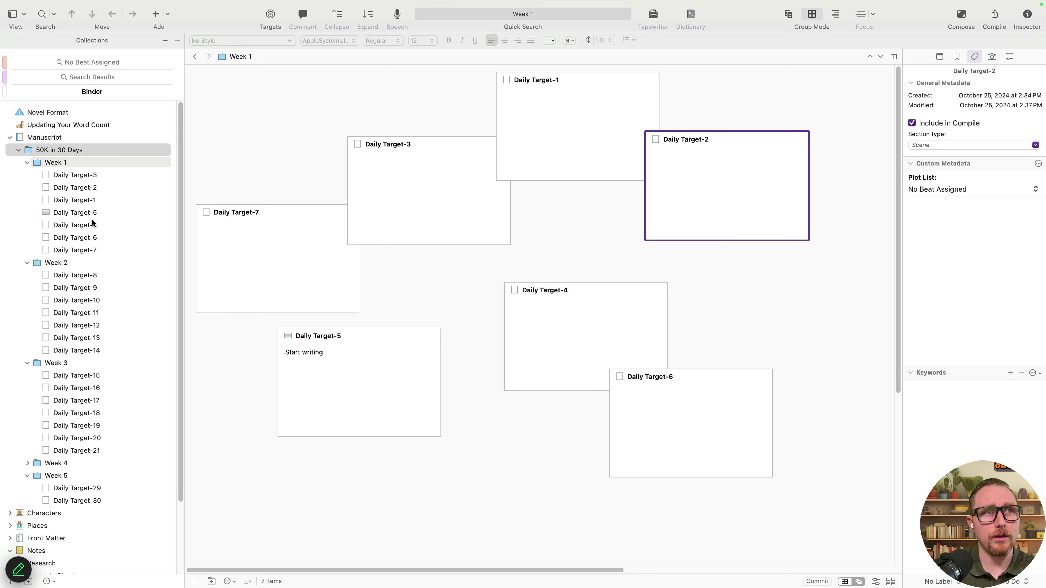
left_click(27, 463)
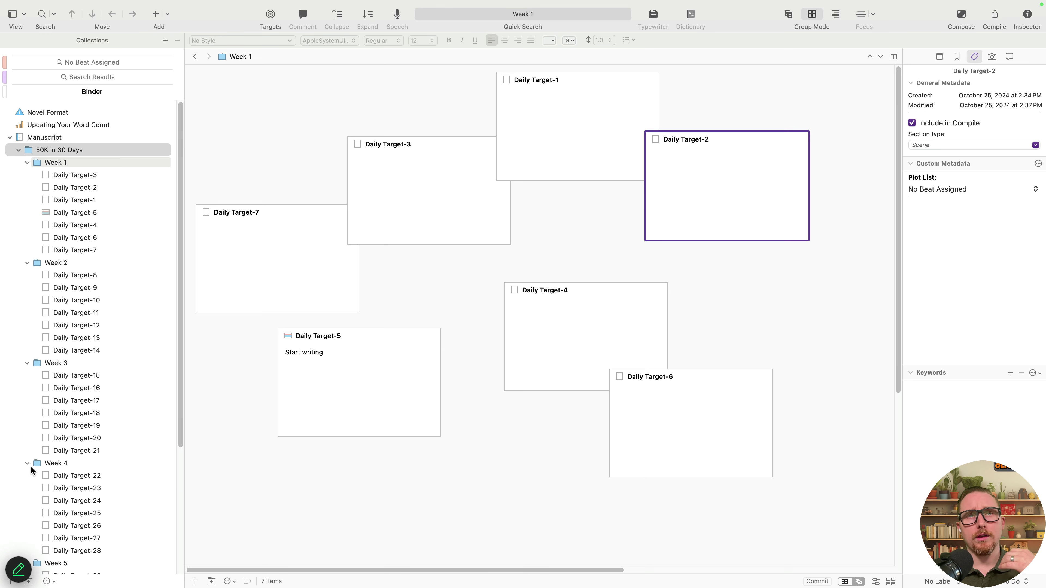
left_click(960, 190)
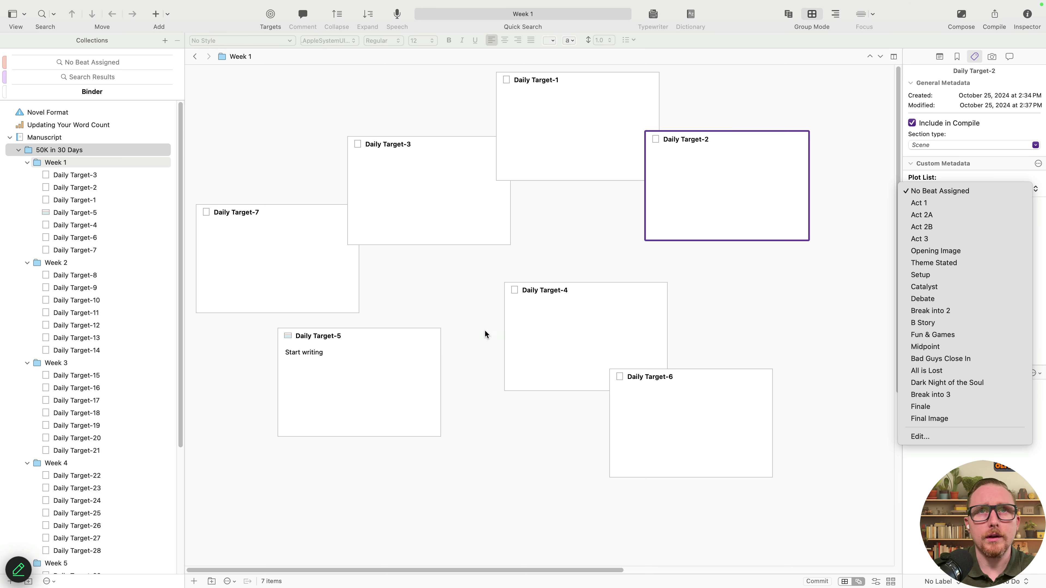
left_click(574, 302)
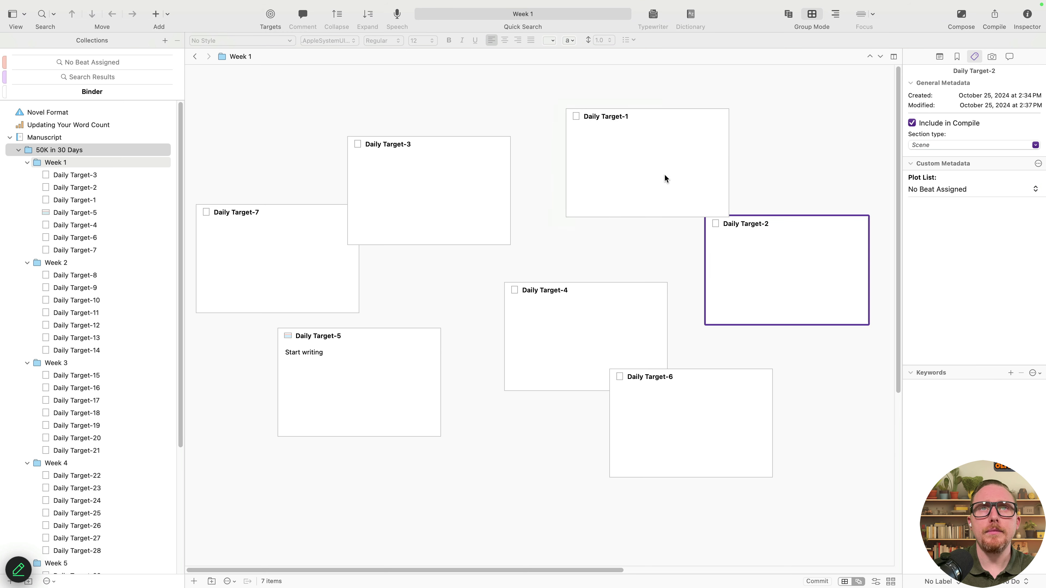
Reposition the freeform cards, with Daily Target-7 above Daily Target-5, Daily Target-4 in the middle and Daily Target-2 above Daily Target-6
left_click_drag(326, 254, 340, 160)
left_click_drag(364, 373, 304, 279)
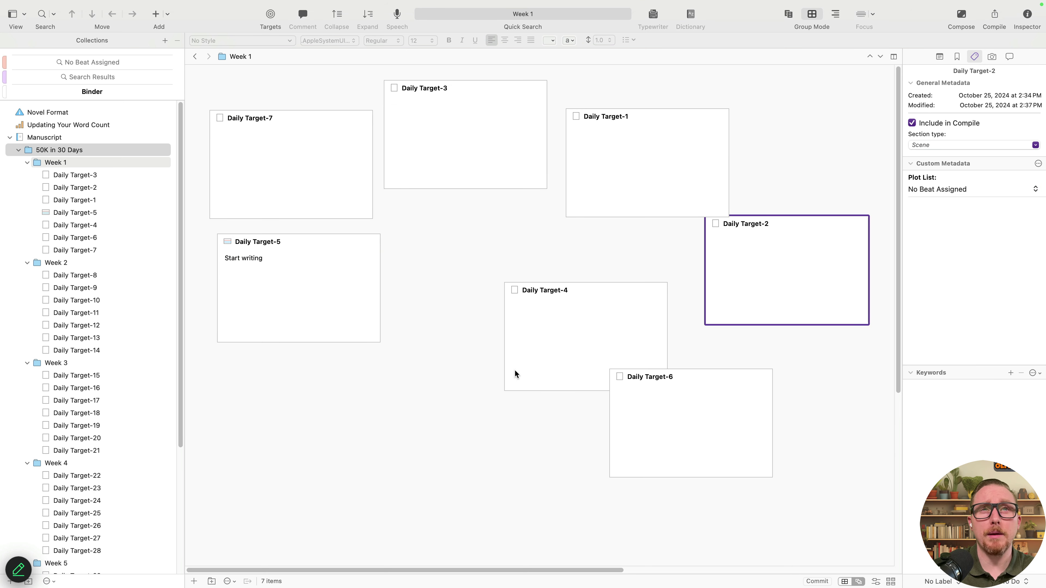
left_click_drag(531, 369, 461, 374)
left_click_drag(689, 427, 719, 423)
left_click_drag(754, 303, 743, 335)
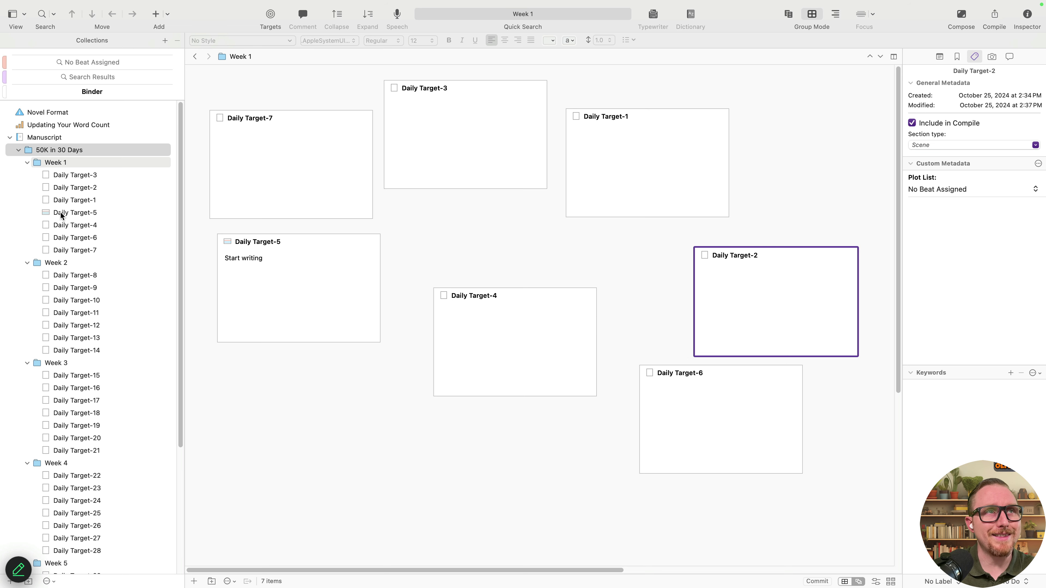
Check the Plot List beat options for the Daily Target-7 card and shift the Daily Target-4 card closer to Daily Target-2
left_click(309, 145)
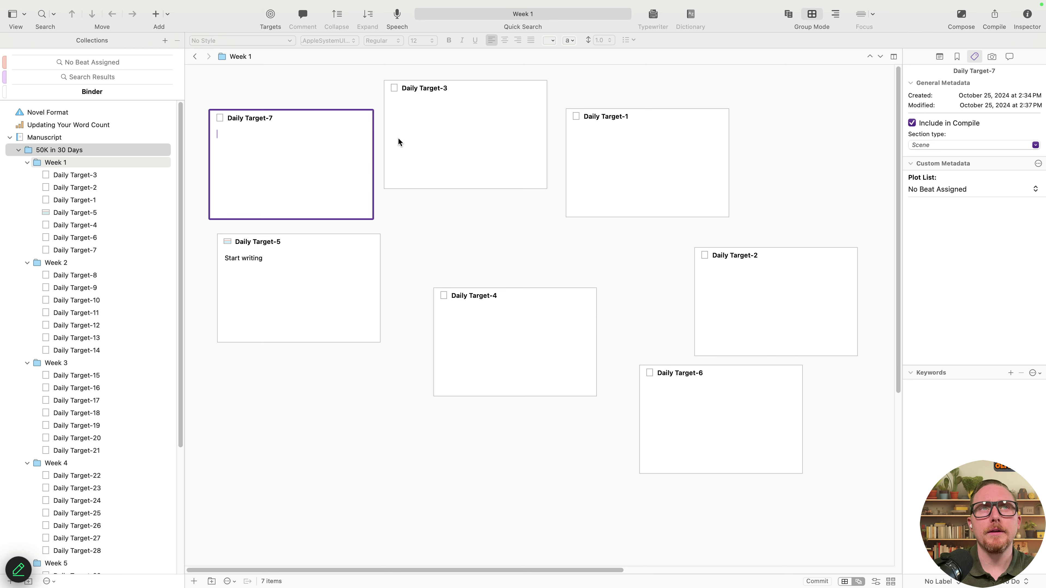
left_click(968, 192)
left_click(780, 244)
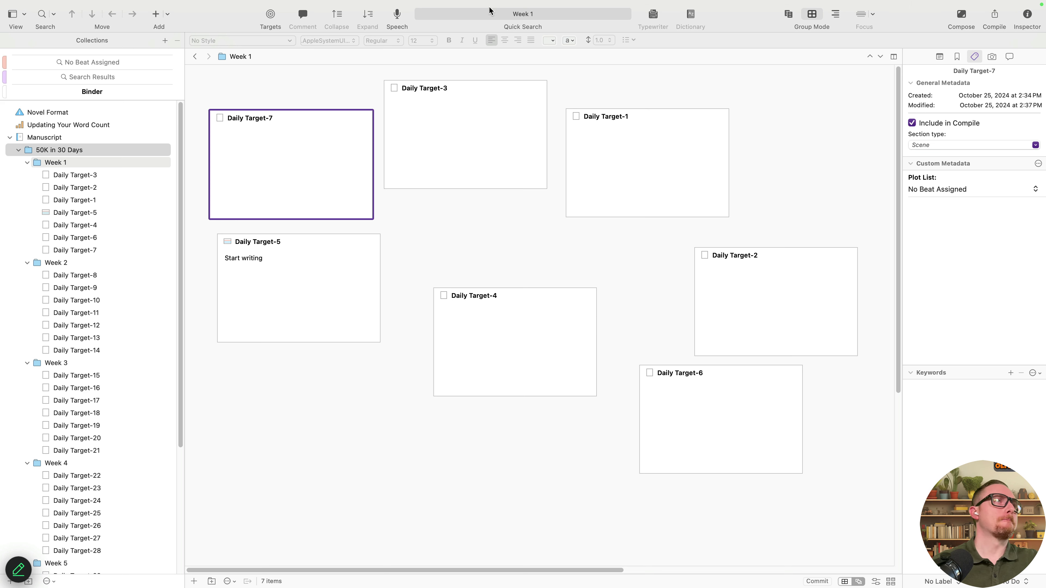
left_click_drag(543, 323, 591, 284)
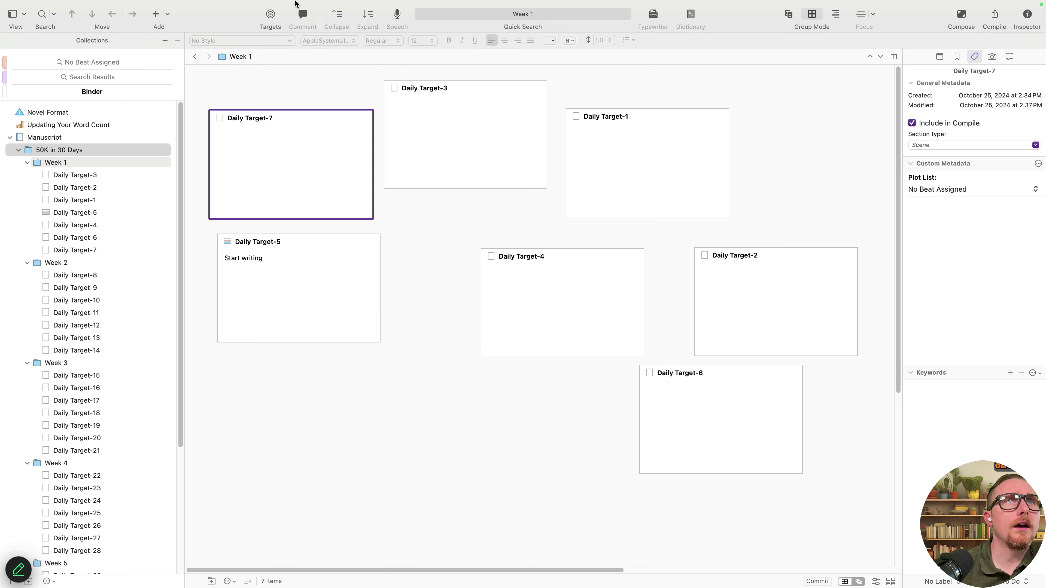
View the project's manuscript and session targets and close them
mouse_move(294, 3)
left_click(230, 6)
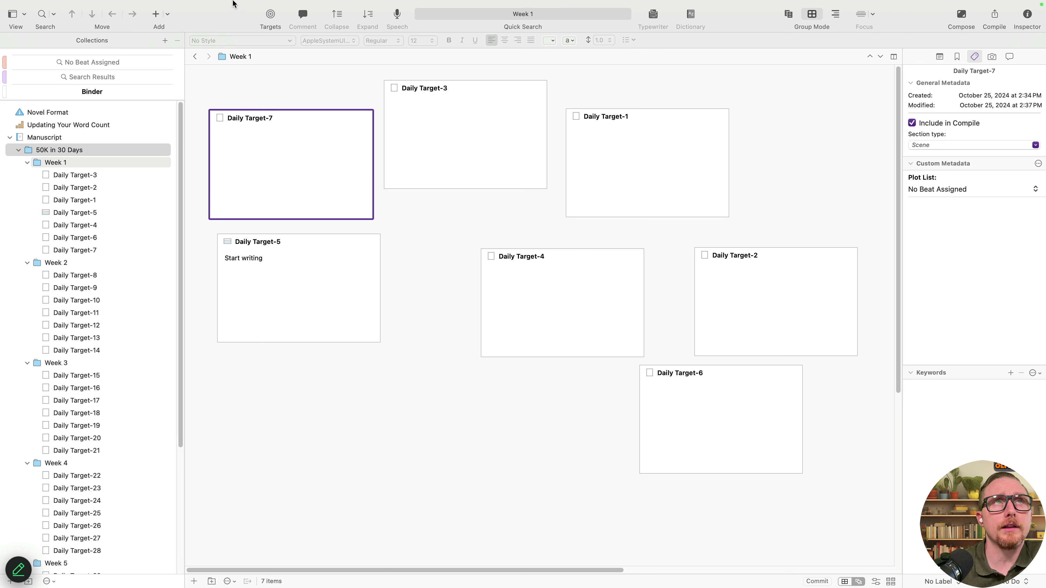
left_click(231, 6)
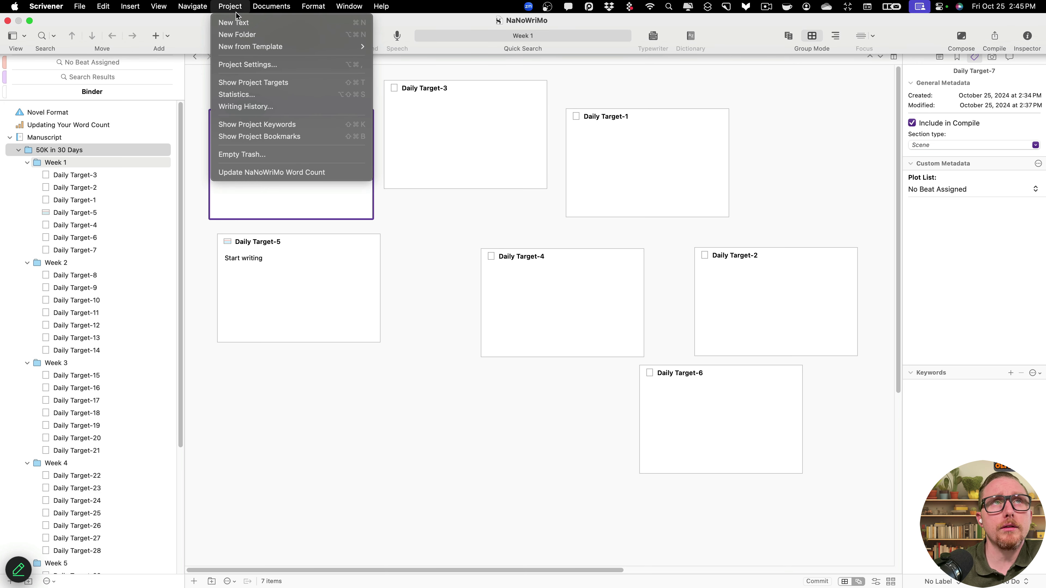
left_click(263, 84)
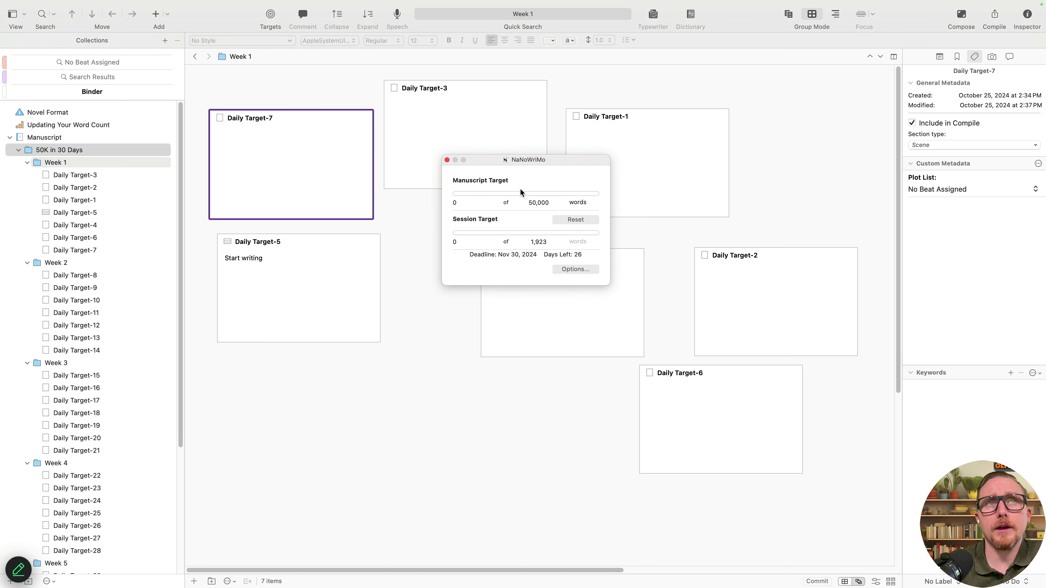
left_click(447, 160)
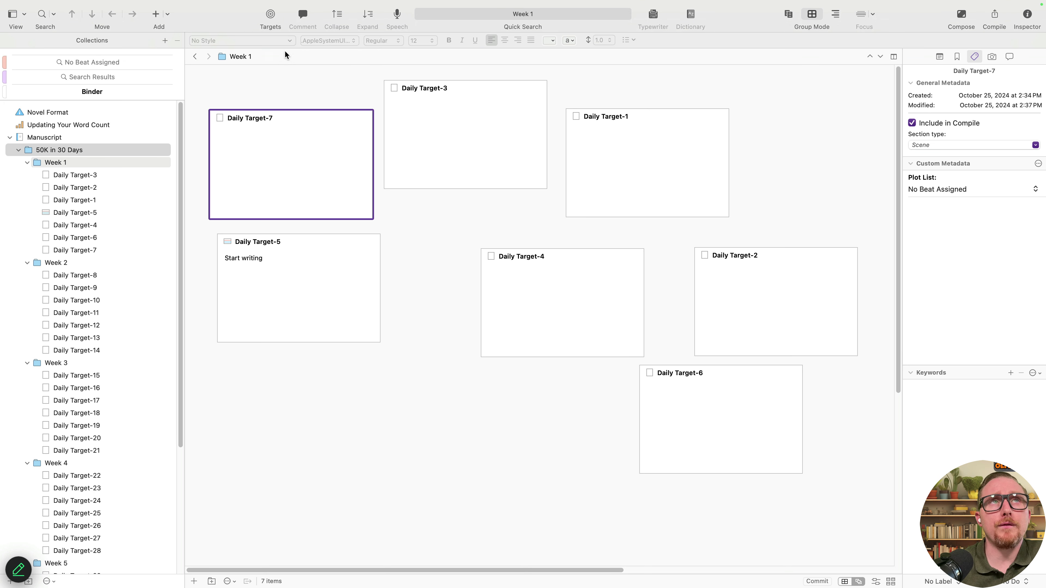
Look over the items available for customizing the toolbar and close the customization without changing the toolbar
right_click(227, 17)
left_click(272, 87)
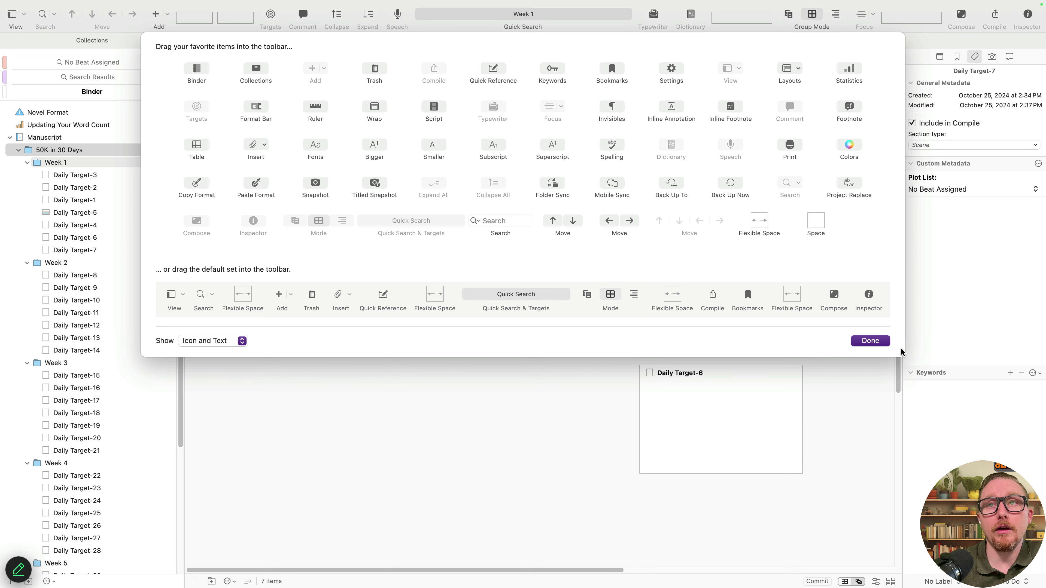
left_click(886, 342)
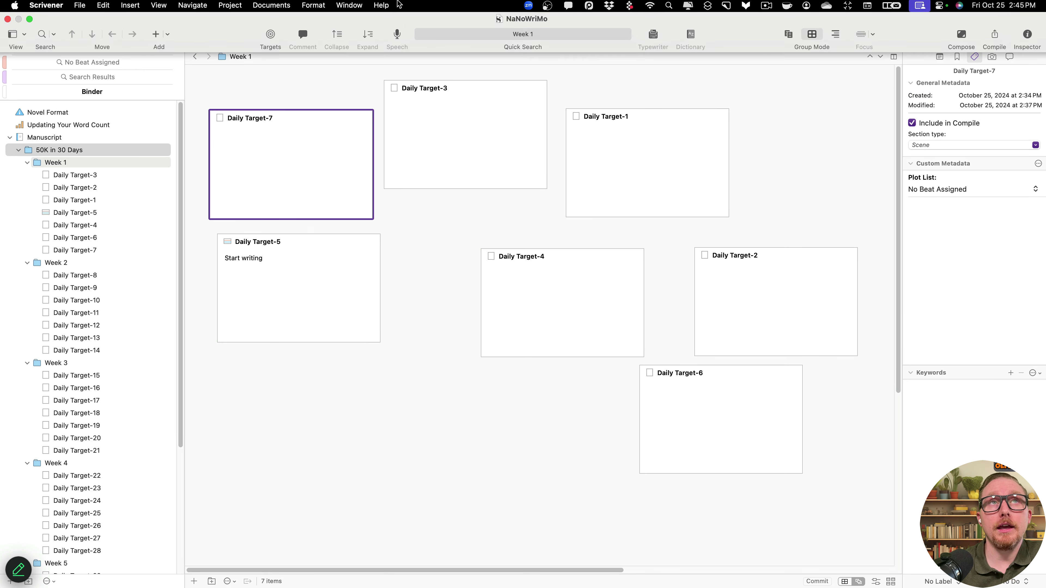
Search the application's commands for "Custom" to locate Customize Toolbar, dismiss the search and deselect the card
left_click(381, 5)
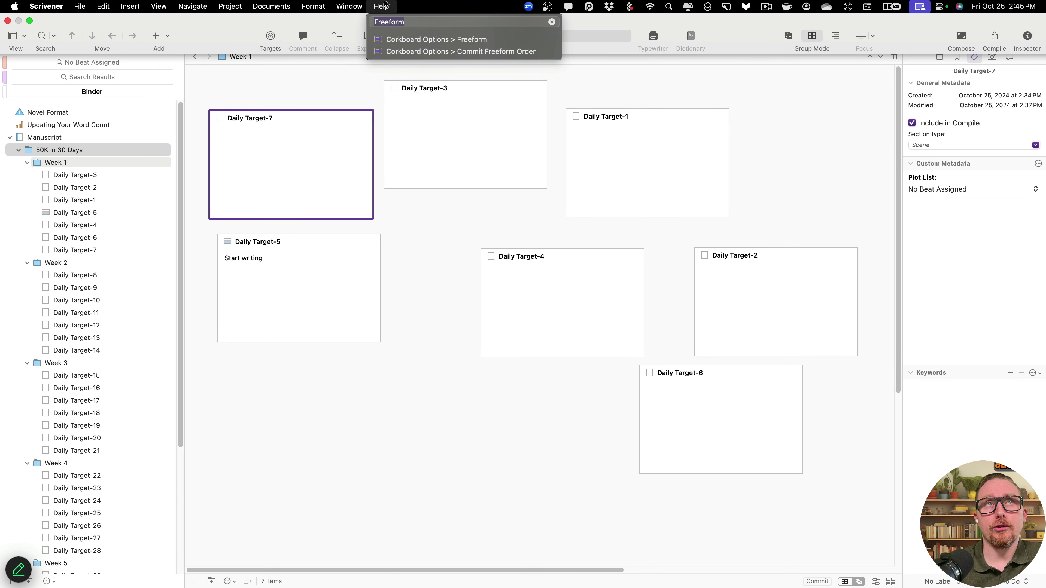
type("Custom")
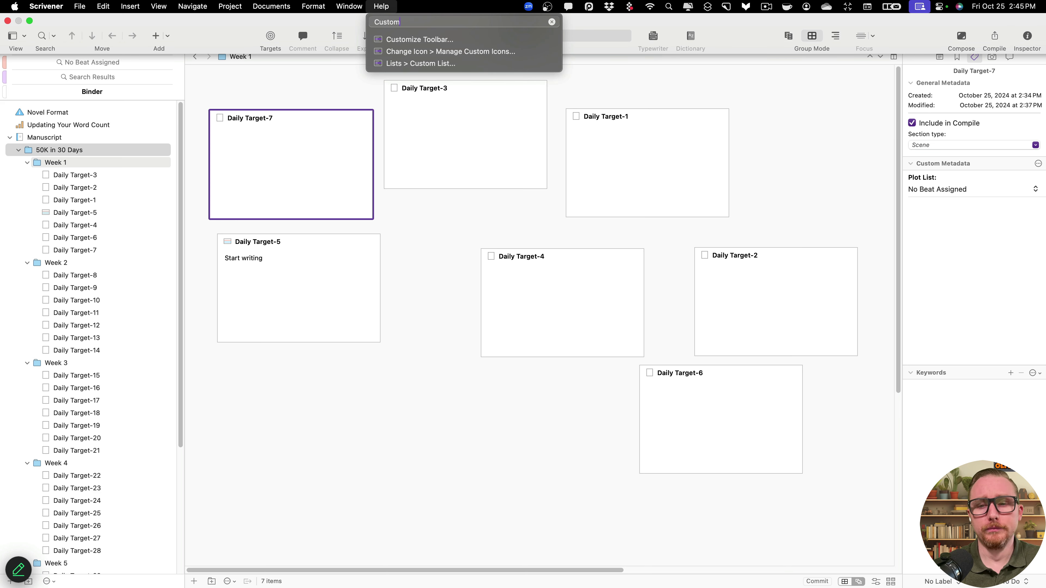
key("Down")
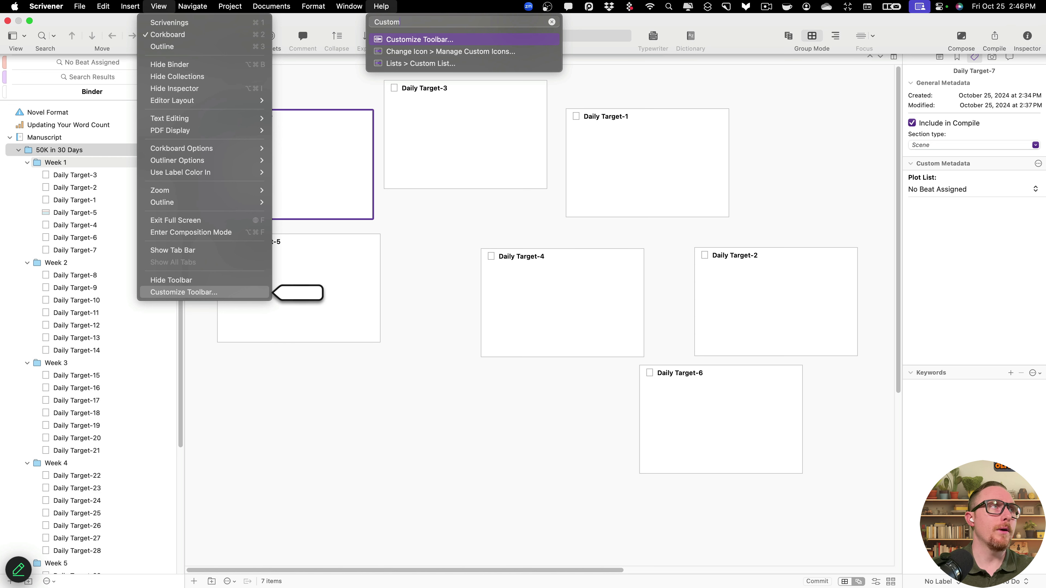
left_click(425, 317)
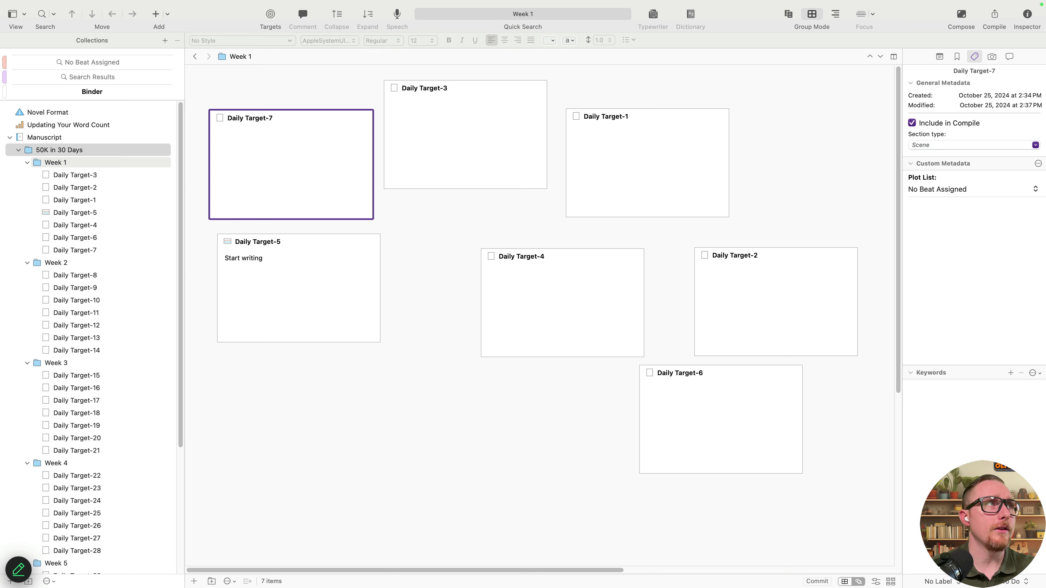
left_click(883, 435)
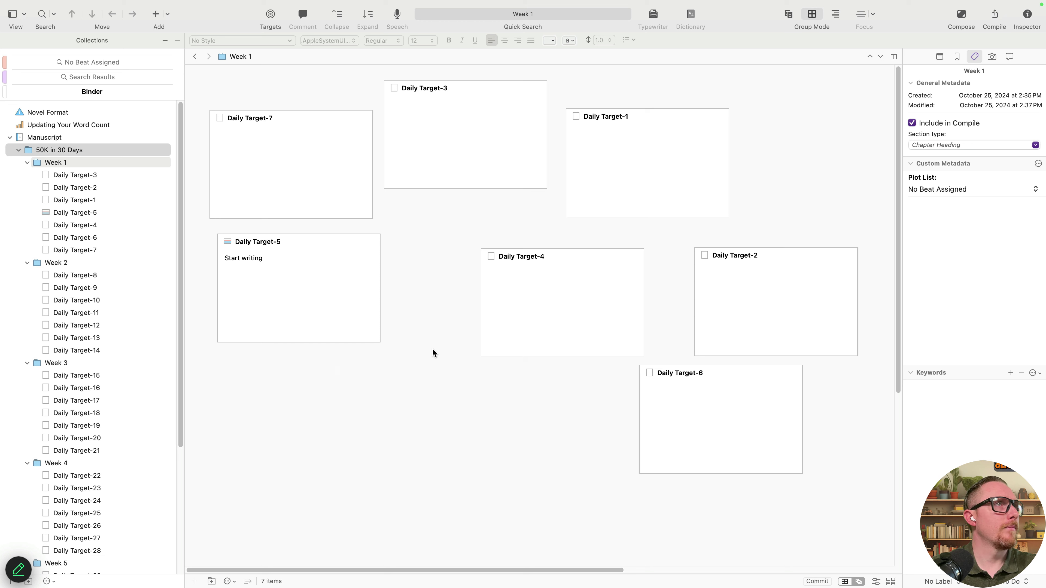
Place the Daily Target-4 card below Daily Target-5, and set Daily Target-6 and Daily Target-2 in a row beside Daily Target-5
left_click(576, 312)
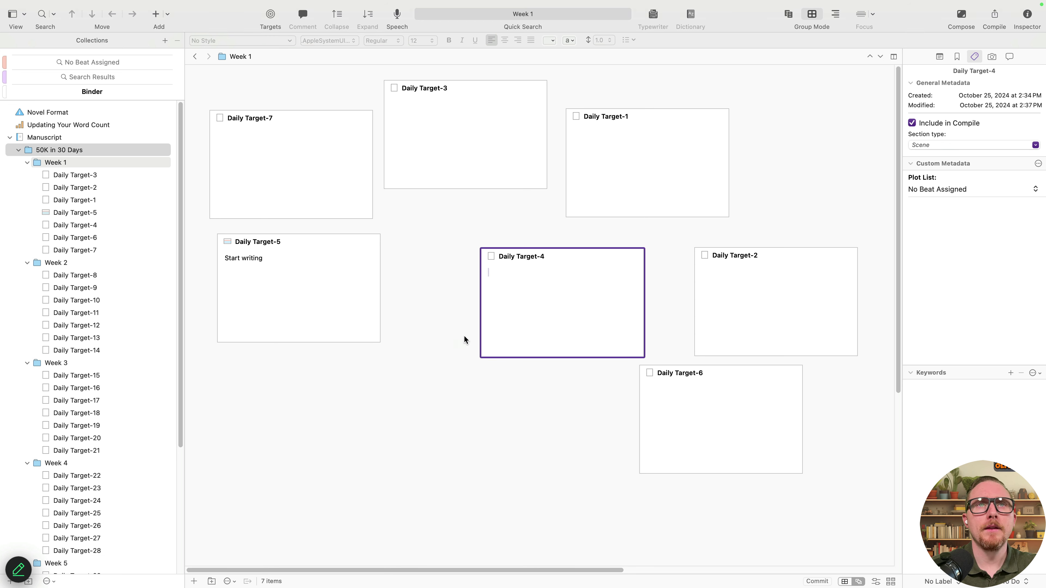
left_click_drag(556, 285, 260, 426)
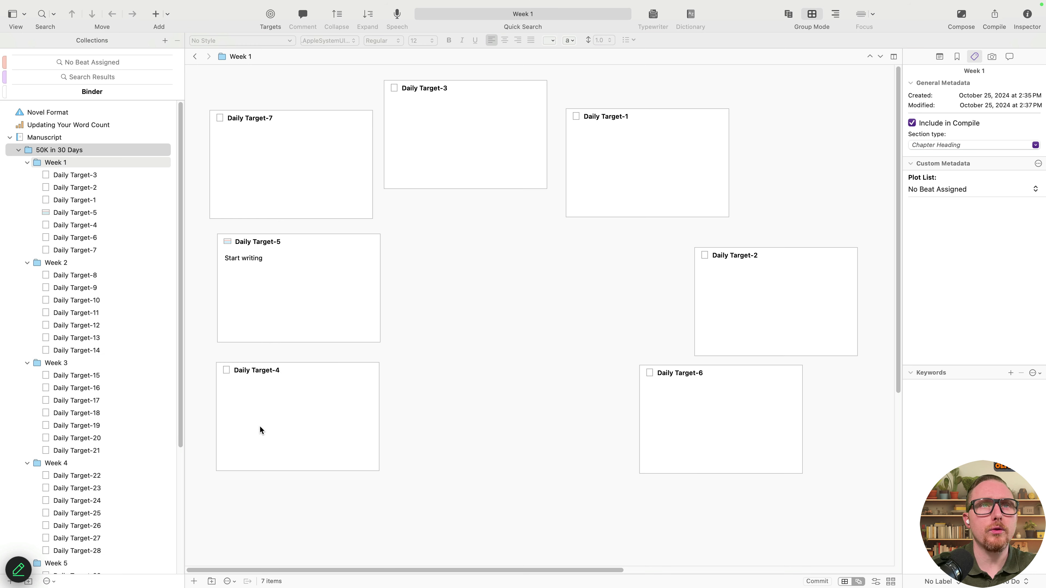
left_click_drag(307, 317, 300, 320)
left_click_drag(702, 404, 498, 287)
left_click_drag(656, 173, 769, 131)
left_click_drag(796, 331, 730, 284)
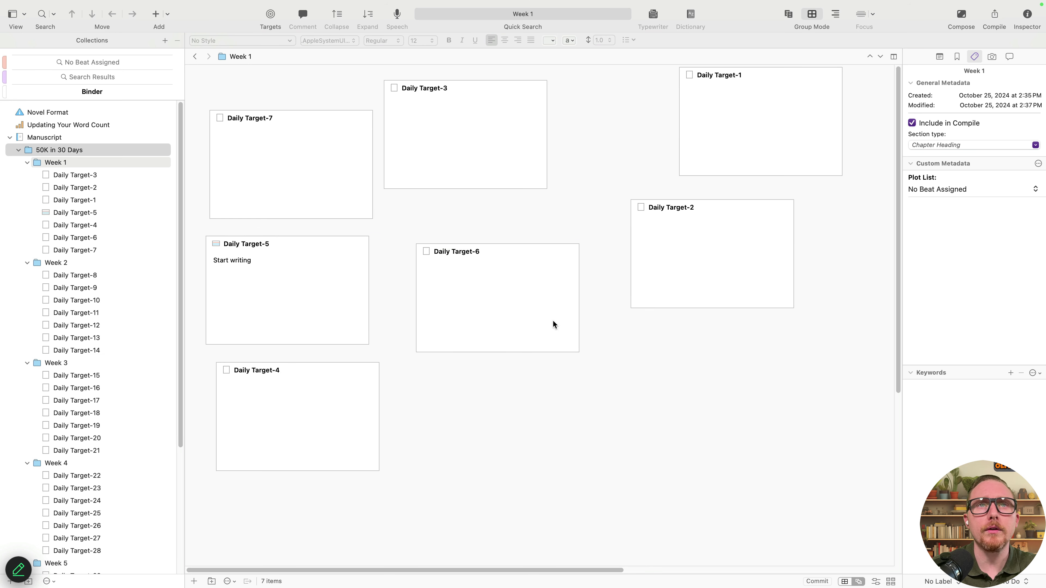
left_click_drag(552, 321, 526, 300)
left_click_drag(759, 263, 699, 284)
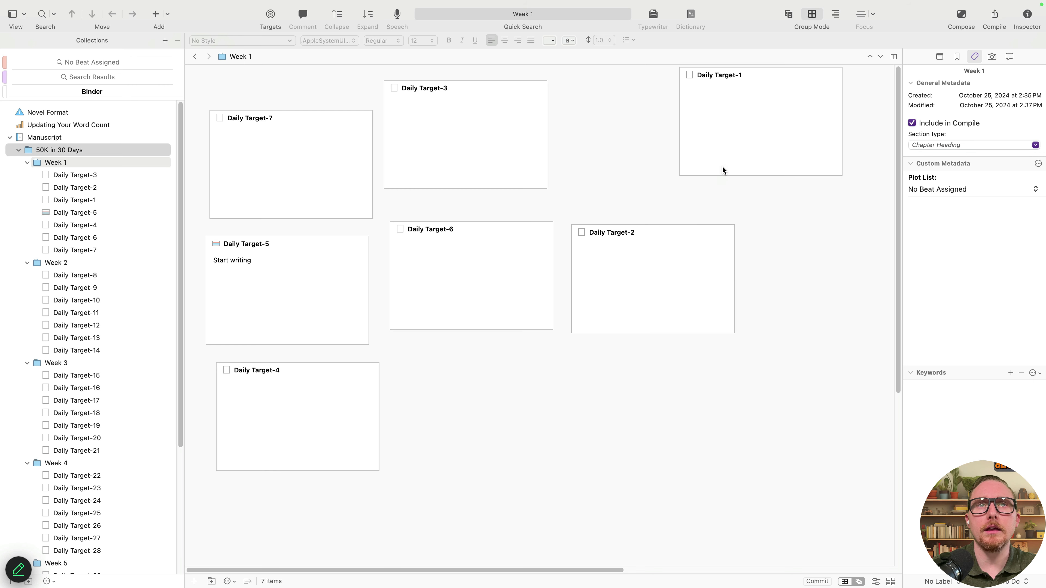
Line up Daily Target-3 and Daily Target-1 beside Daily Target-7 and nudge the remaining Week 1 cards into even rows
left_click_drag(722, 166, 640, 167)
left_click_drag(480, 146, 487, 164)
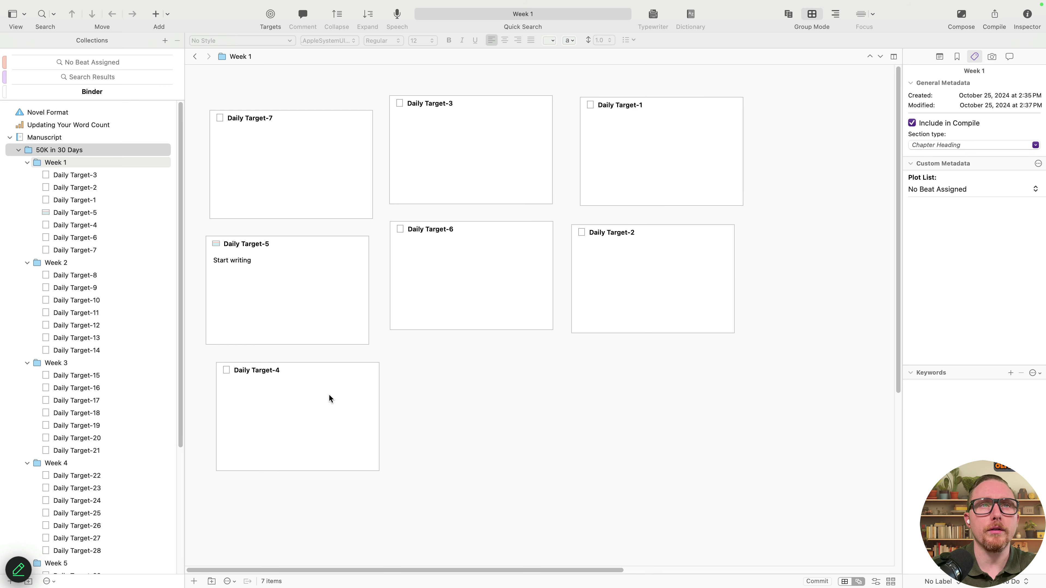
left_click_drag(329, 395, 315, 398)
left_click_drag(429, 319, 430, 332)
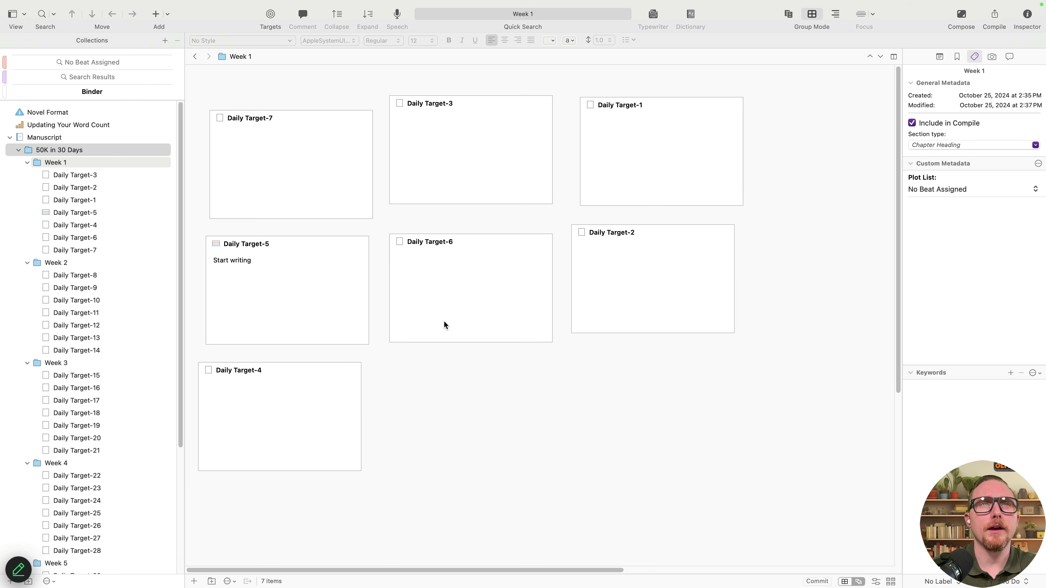
left_click_drag(607, 285, 609, 299)
left_click_drag(619, 173, 619, 184)
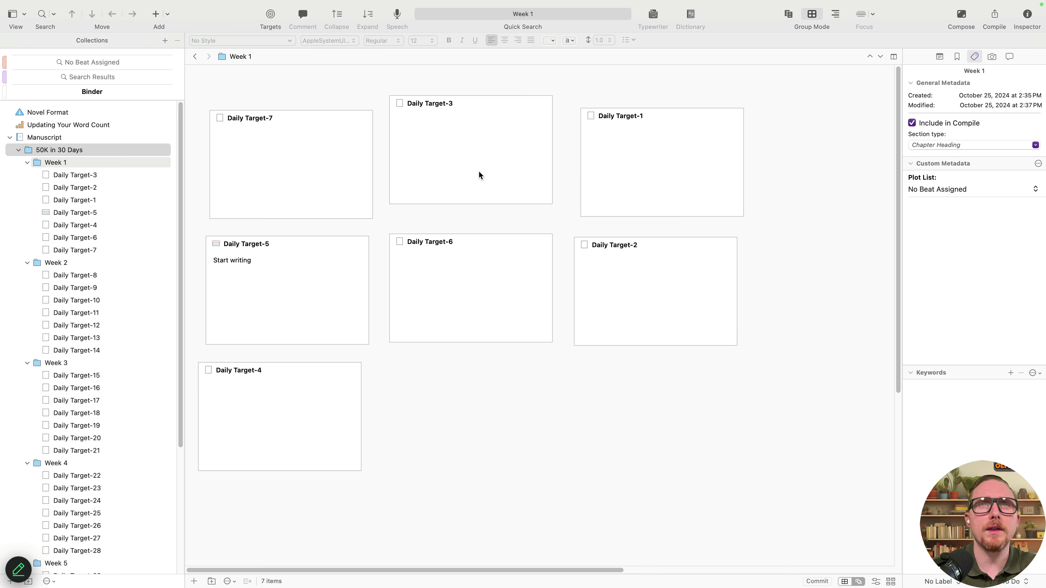
left_click_drag(479, 172, 481, 182)
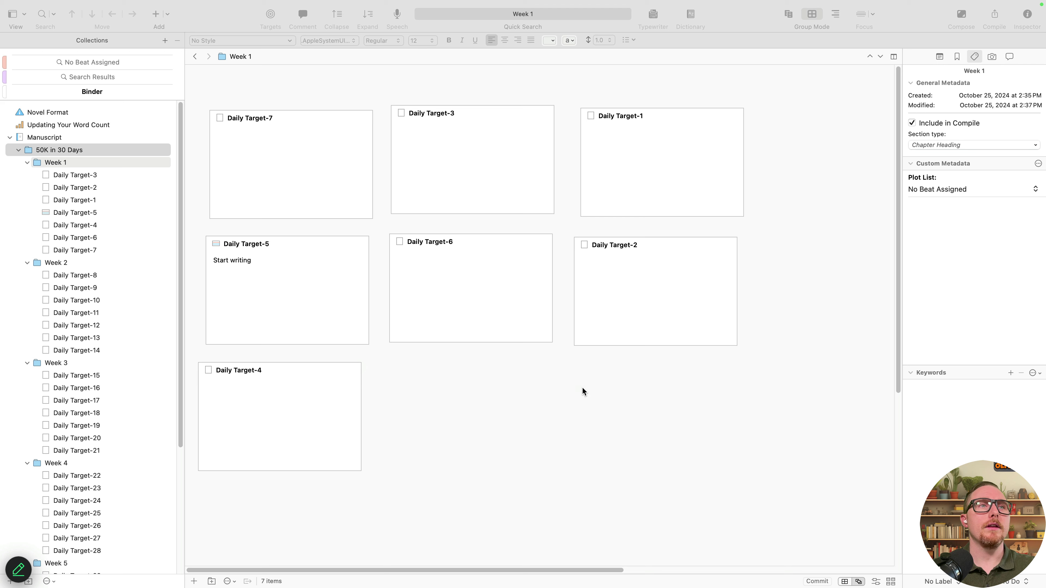
Nudge all seven Week 1 cards slightly so they form straighter columns and more even rows on the freeform corkboard
mouse_move(335, 407)
left_mouse_down()
mouse_move(357, 404)
mouse_move(329, 385)
left_mouse_up()
left_click_drag(320, 321, 321, 310)
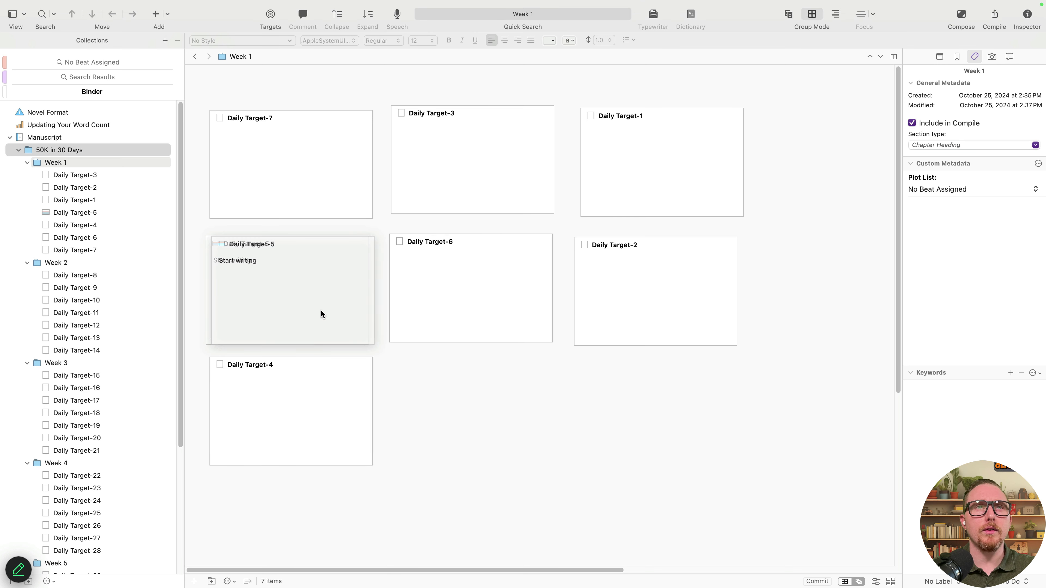
left_click_drag(445, 284, 444, 290)
left_click_drag(654, 266, 654, 273)
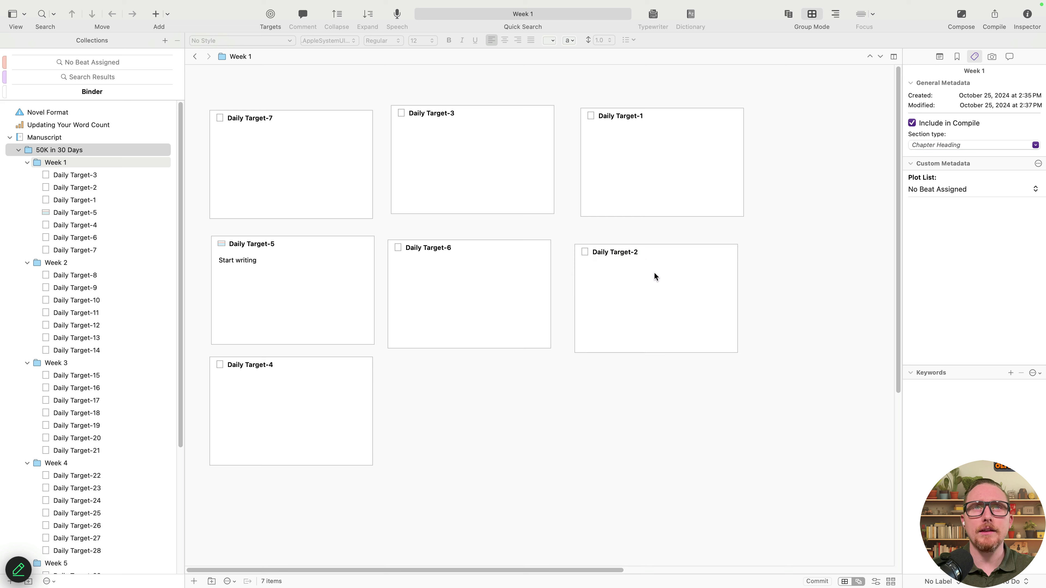
left_click_drag(658, 184, 654, 199)
left_click_drag(539, 179, 539, 190)
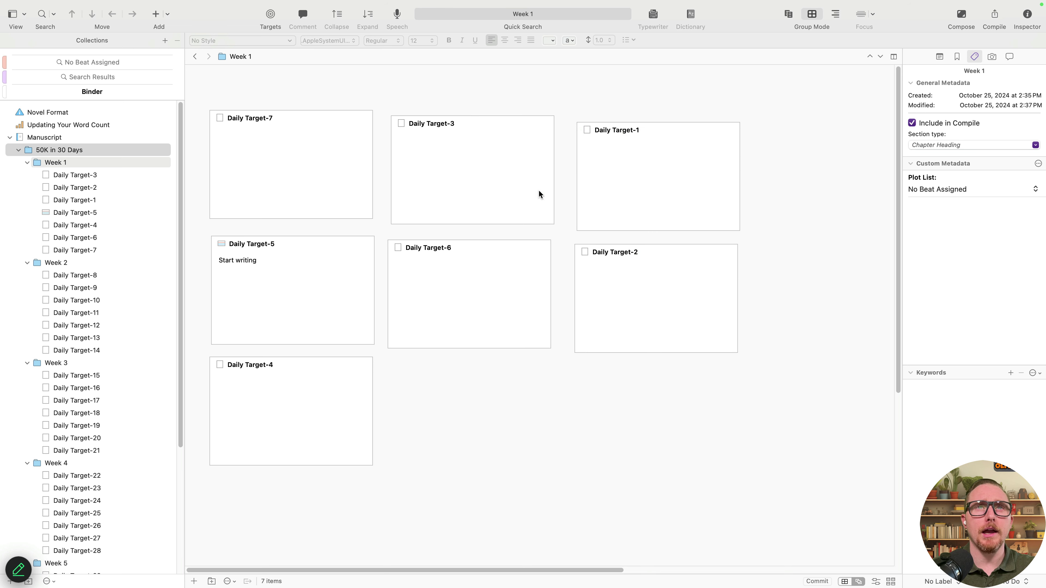
left_click_drag(327, 188, 327, 195)
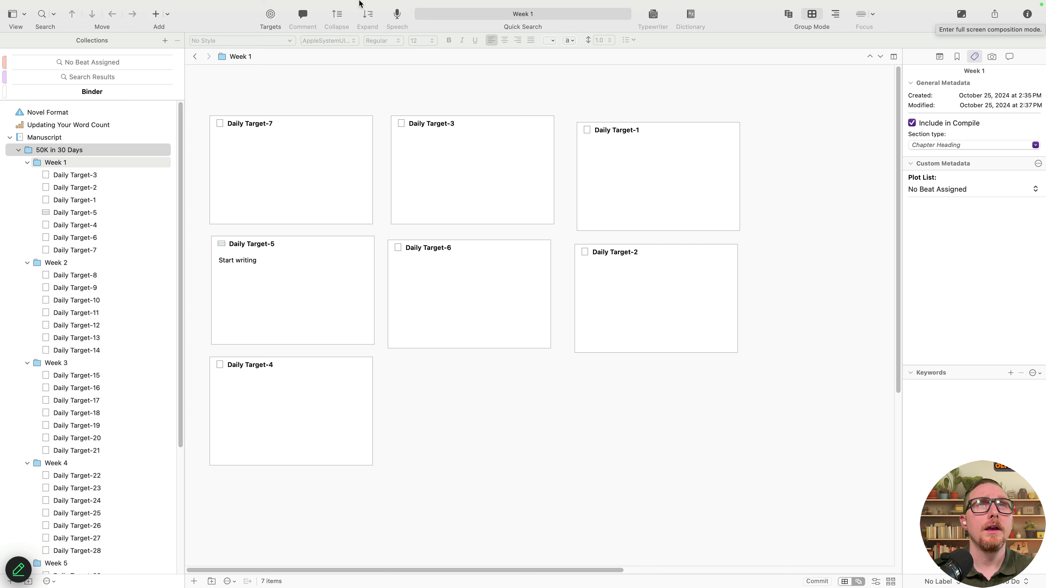
Search the application's commands for "Composition" to locate the composition mode command, and dismiss the search
mouse_move(362, 2)
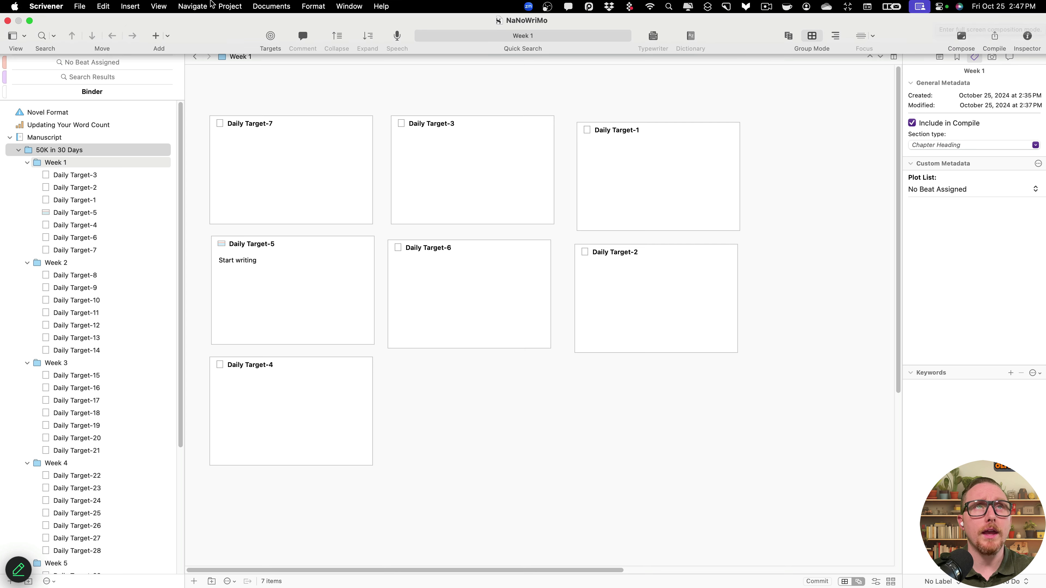
left_click(382, 6)
type("Composition")
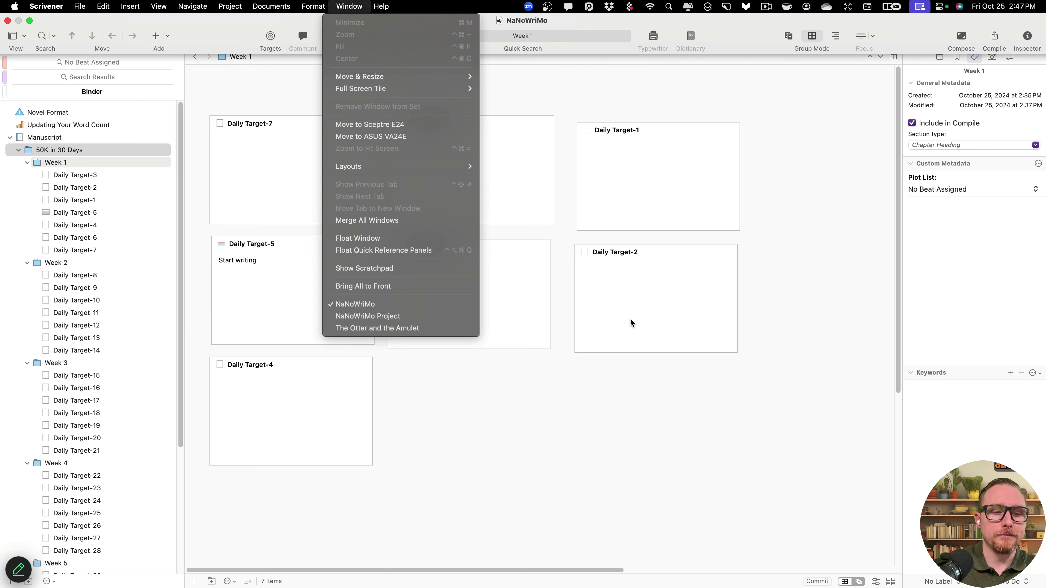
left_click(677, 444)
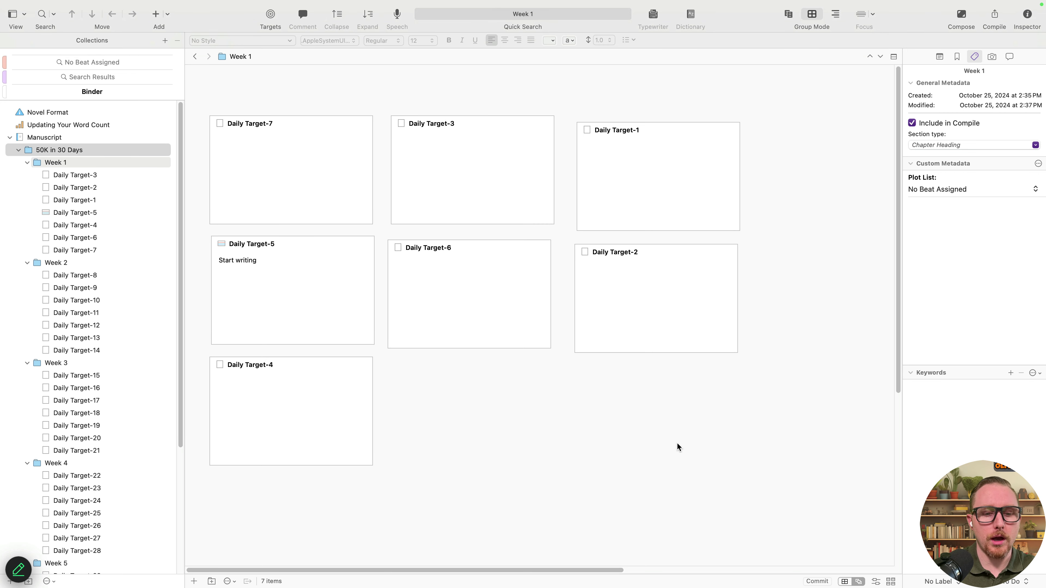
Enter composition mode for the Week 1 folder with typewriter scrolling kept on, and write "Start writing and get to work!"
key("alt+super+f")
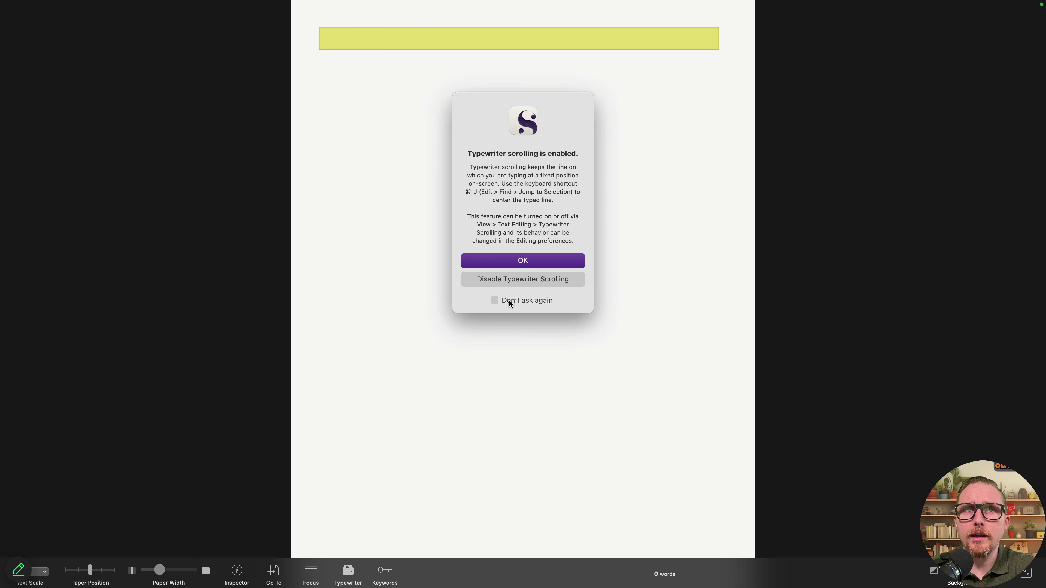
left_click(535, 264)
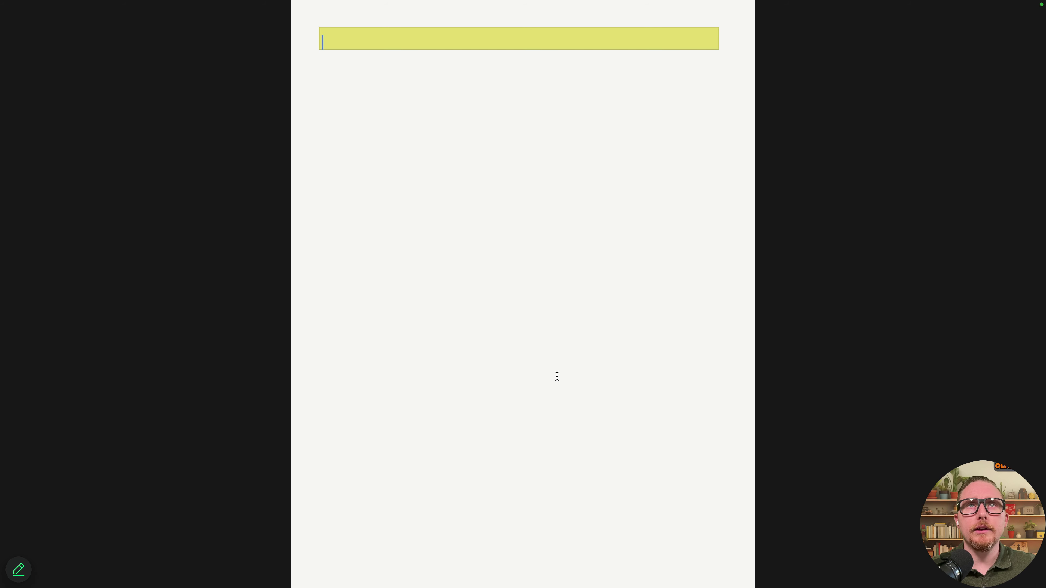
type("Sta")
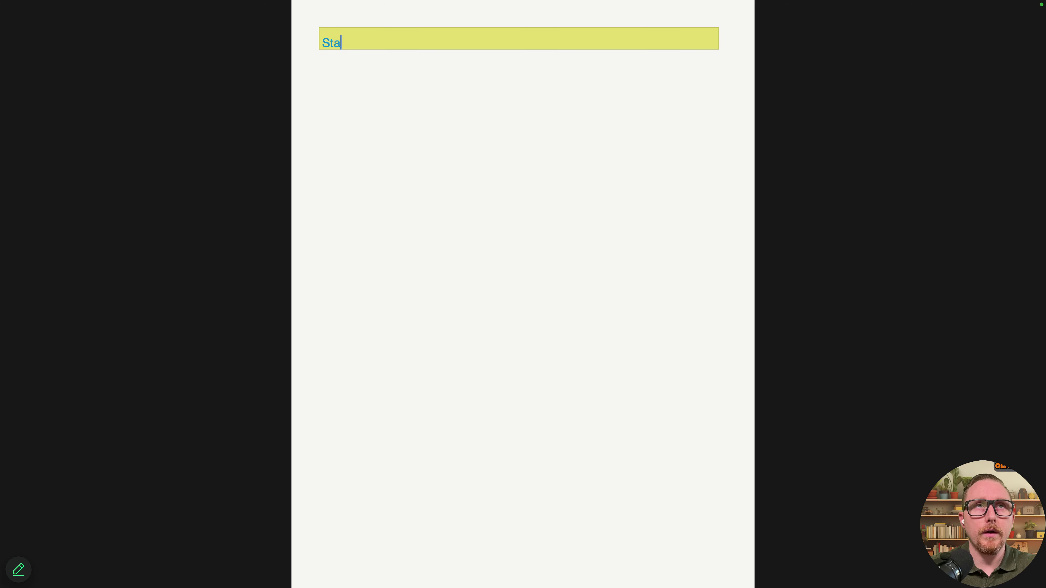
type("rt writing and get to w")
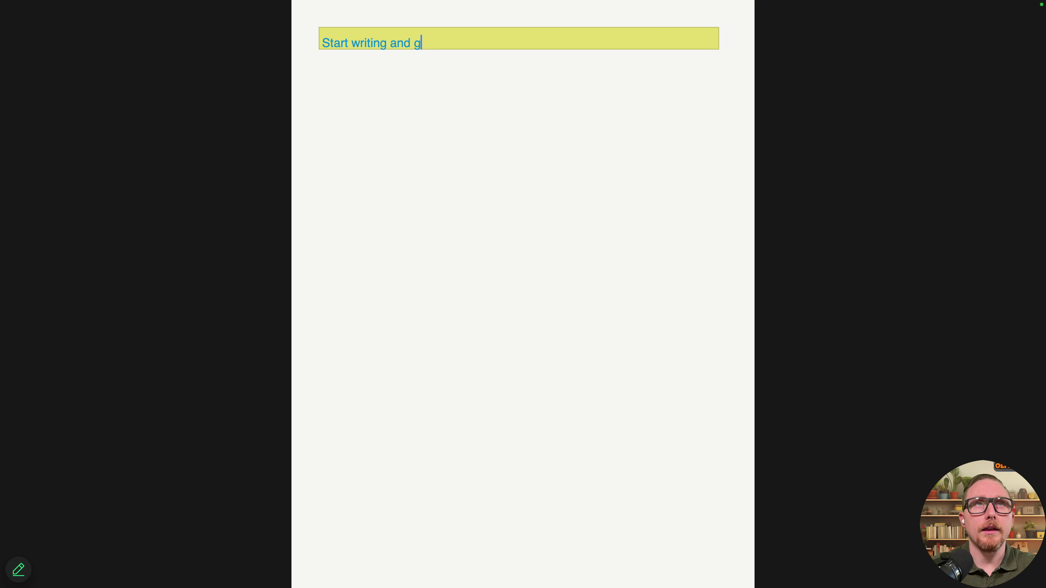
key("BackSpace")
type("work!")
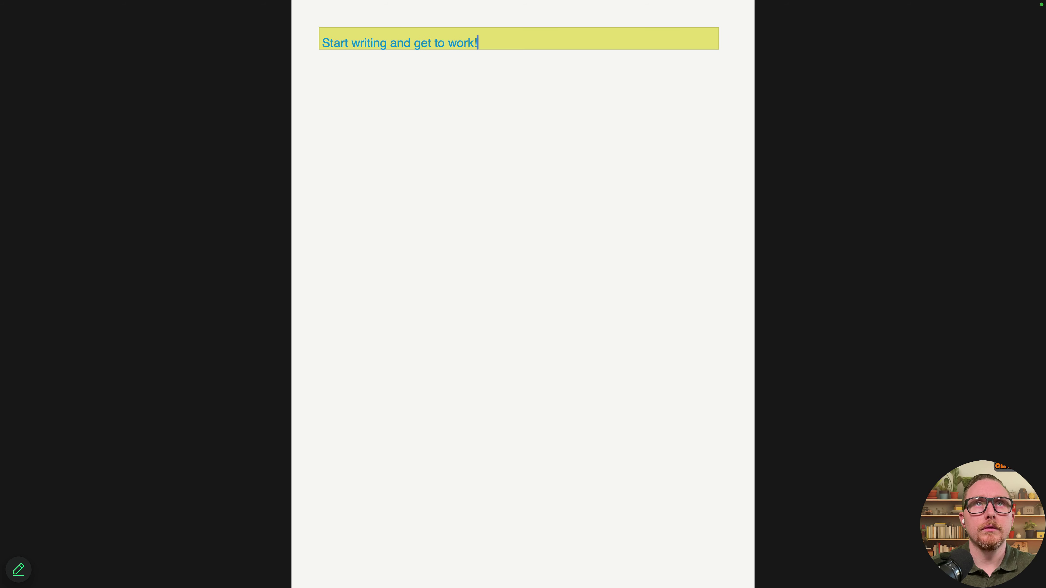
Try a further line below the sentence, delete all the text on the page and leave composition mode
key("Return")
key("Return")
type("kd")
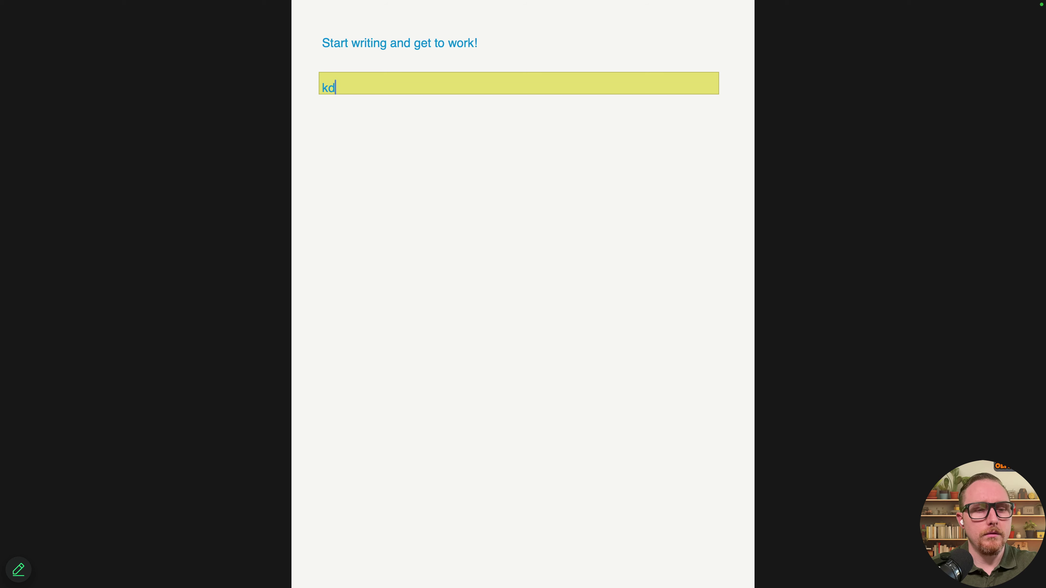
key("super+a")
key("BackSpace")
key("Escape")
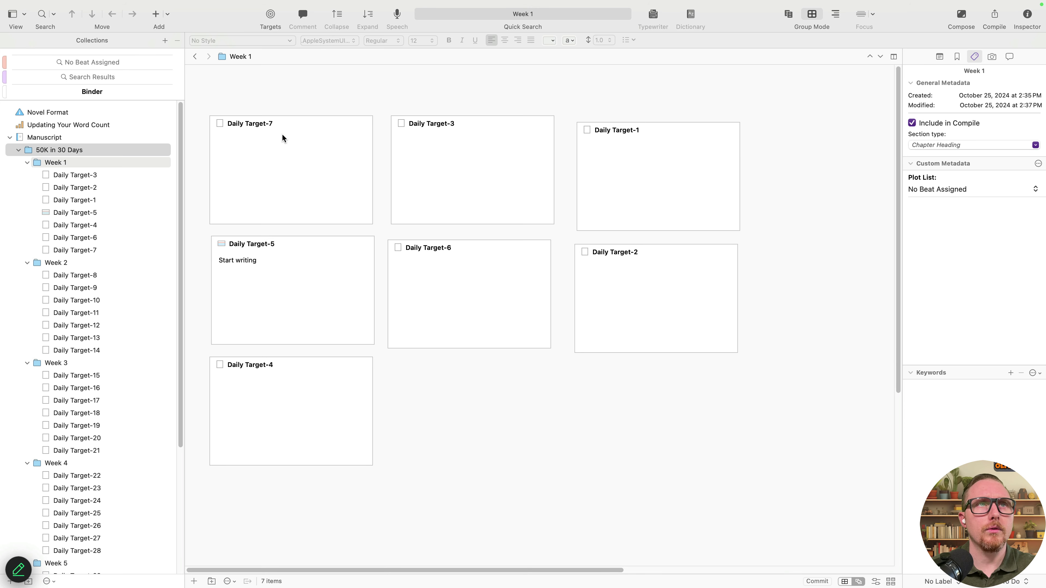
Open Daily Target-7, write "Start w" in it and show it in composition mode with typewriter scrolling kept on
double_click(218, 124)
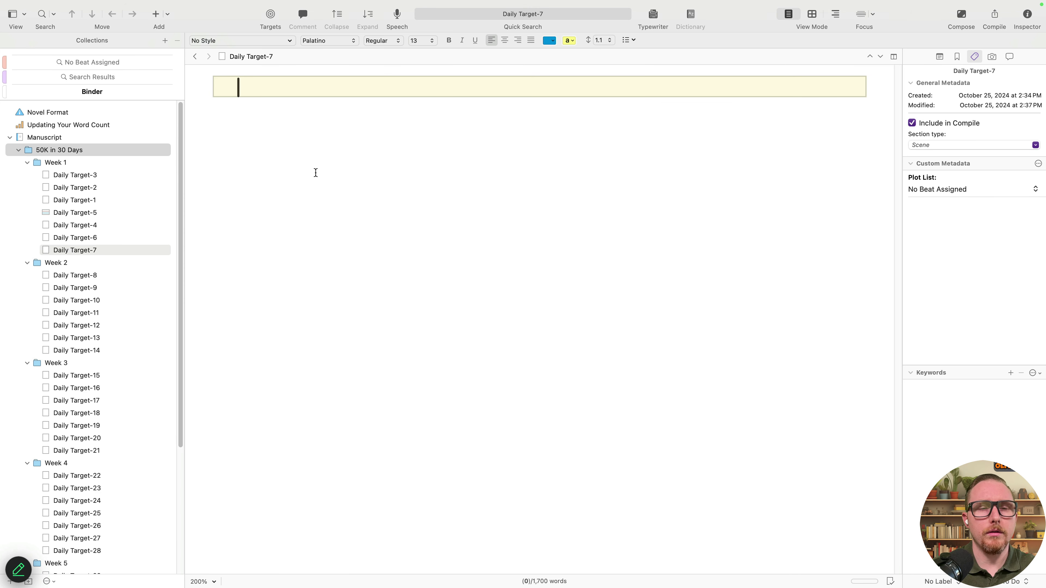
type("Start w")
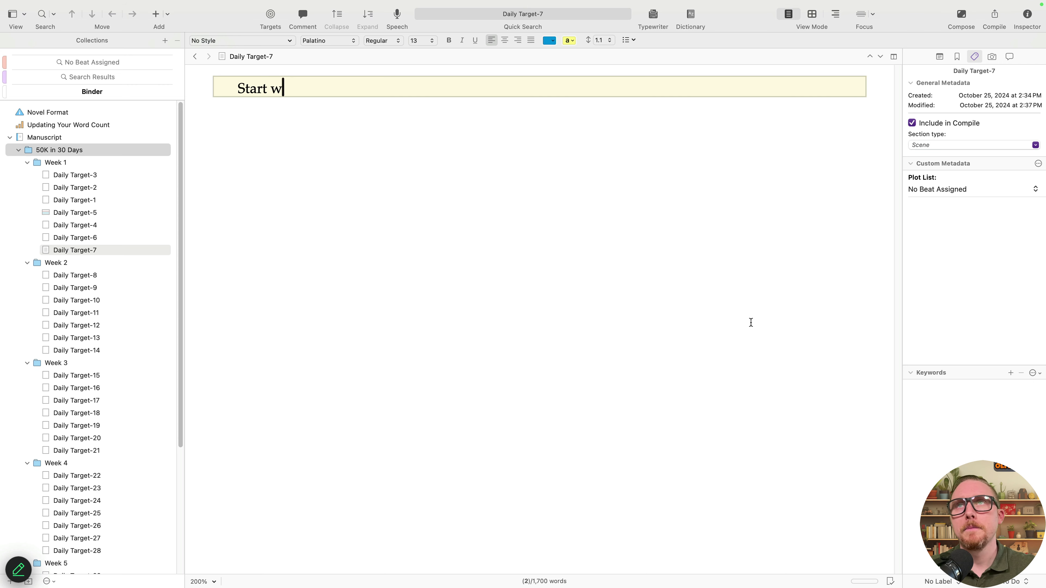
left_click(962, 16)
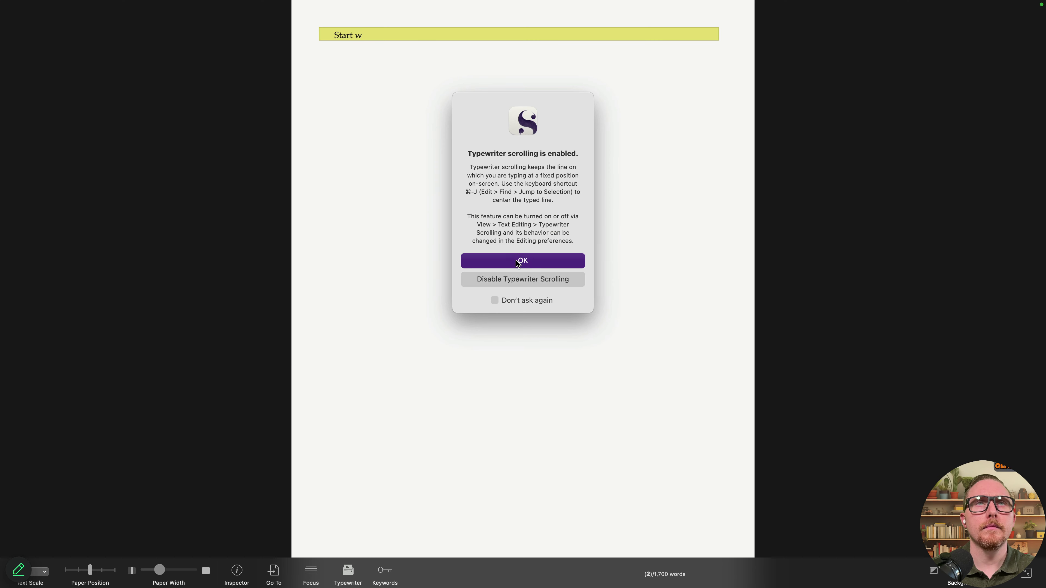
key("Return")
Select all the text on the page and look over the available text scale percentages without choosing one
key("super+a")
mouse_move(437, 504)
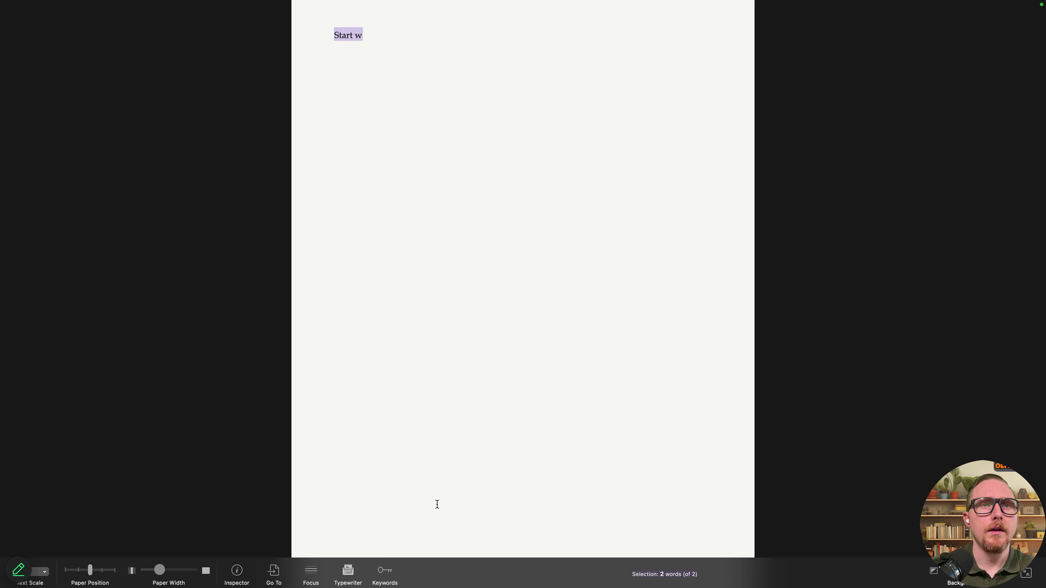
left_click(44, 572)
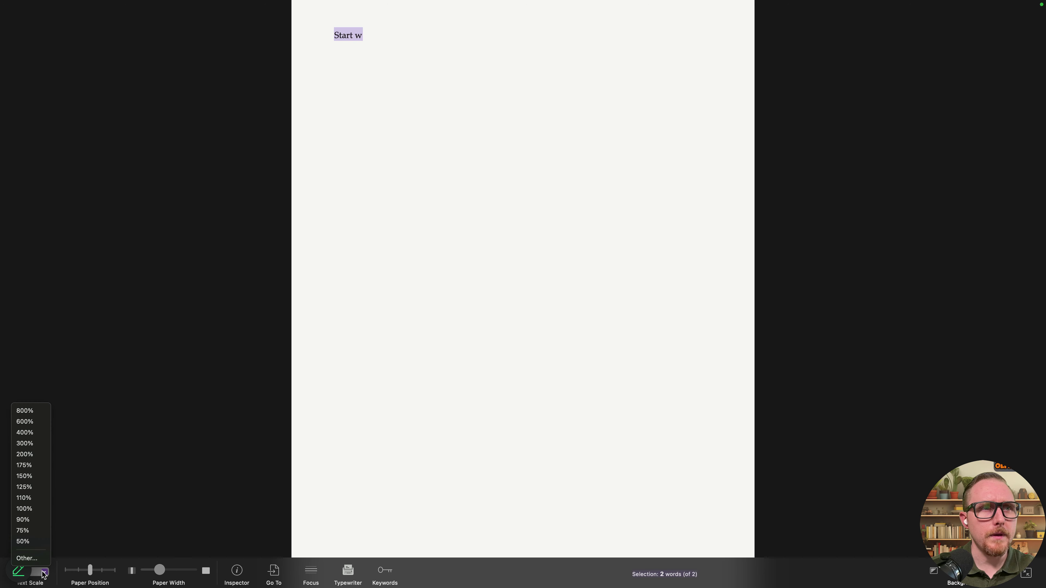
left_click(43, 573)
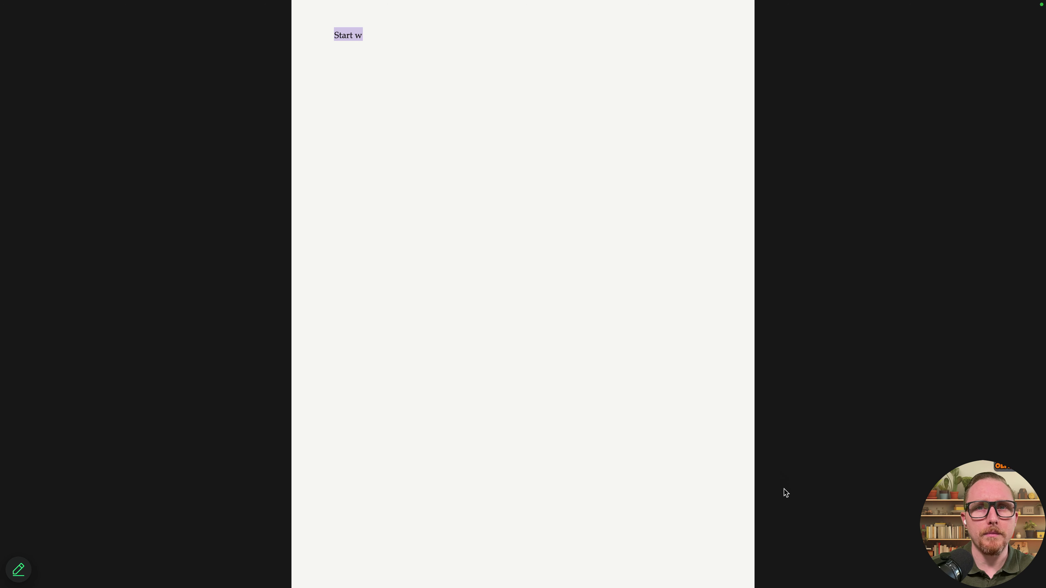
mouse_move(898, 582)
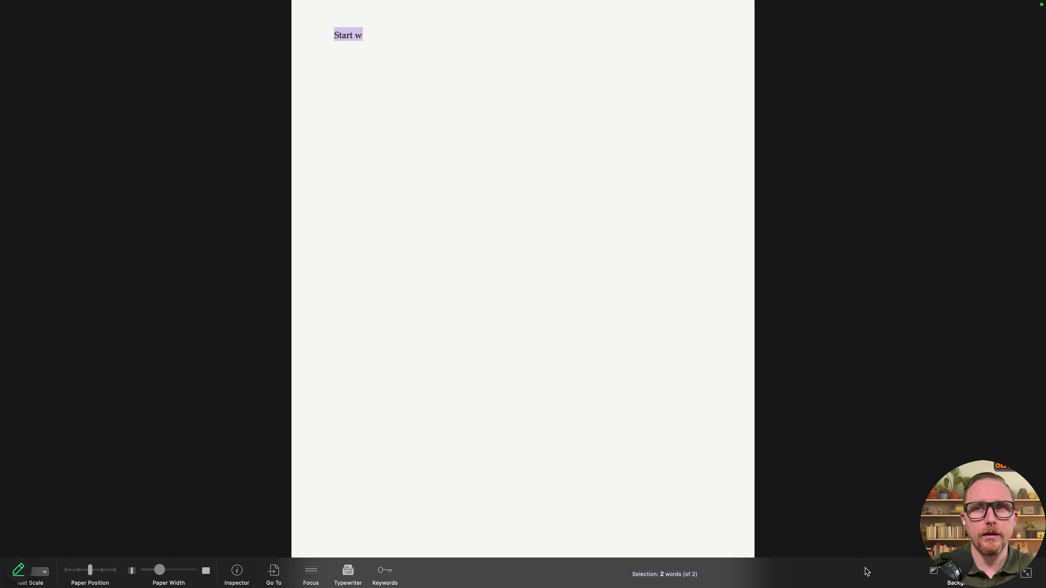
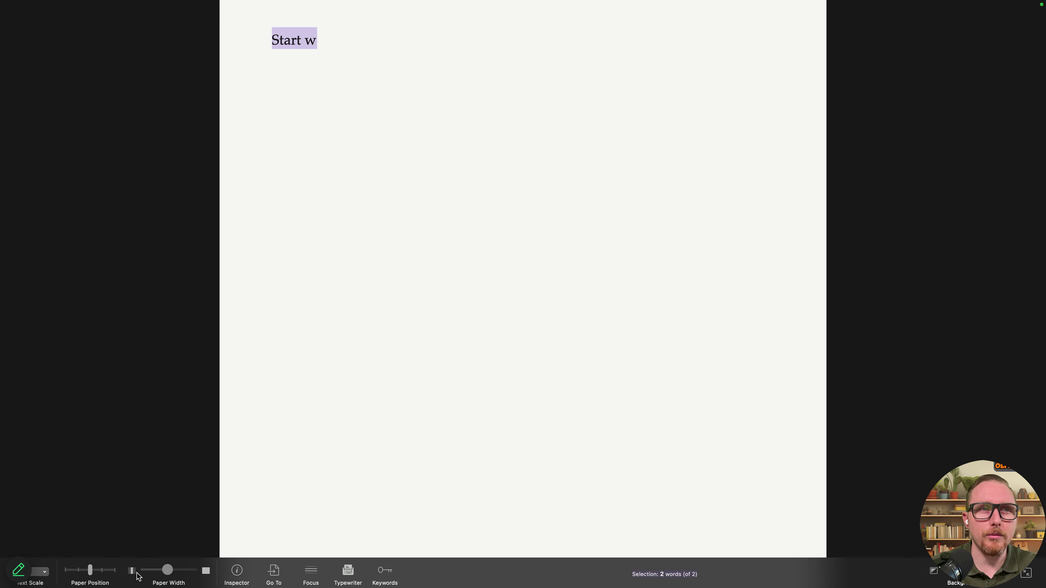
Show the floating Synopsis & Notes inspector for Daily Target-7, start its synopsis with "Syn" and place it beside the paper's right edge
mouse_move(494, 587)
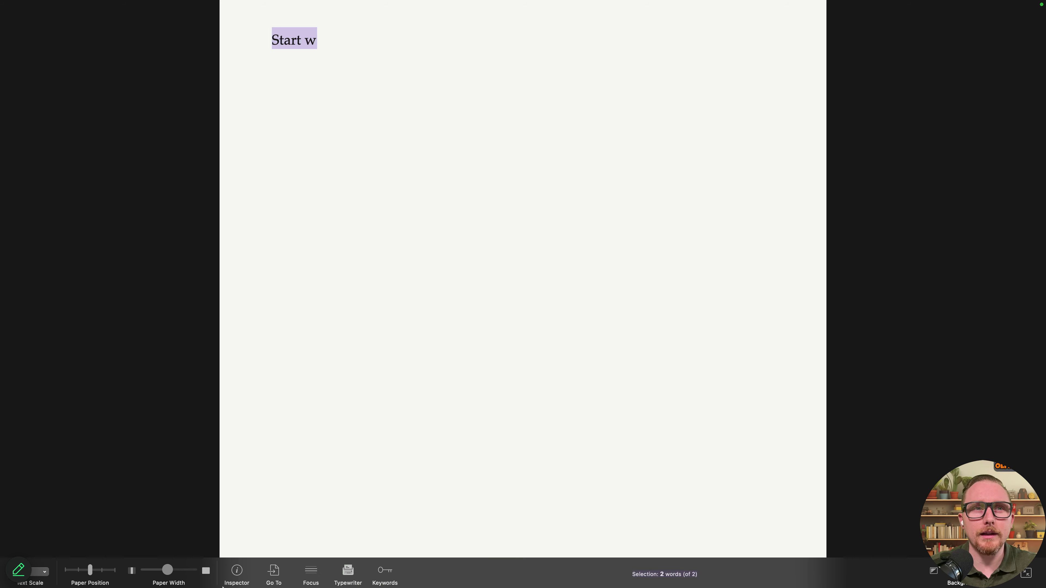
left_click(237, 573)
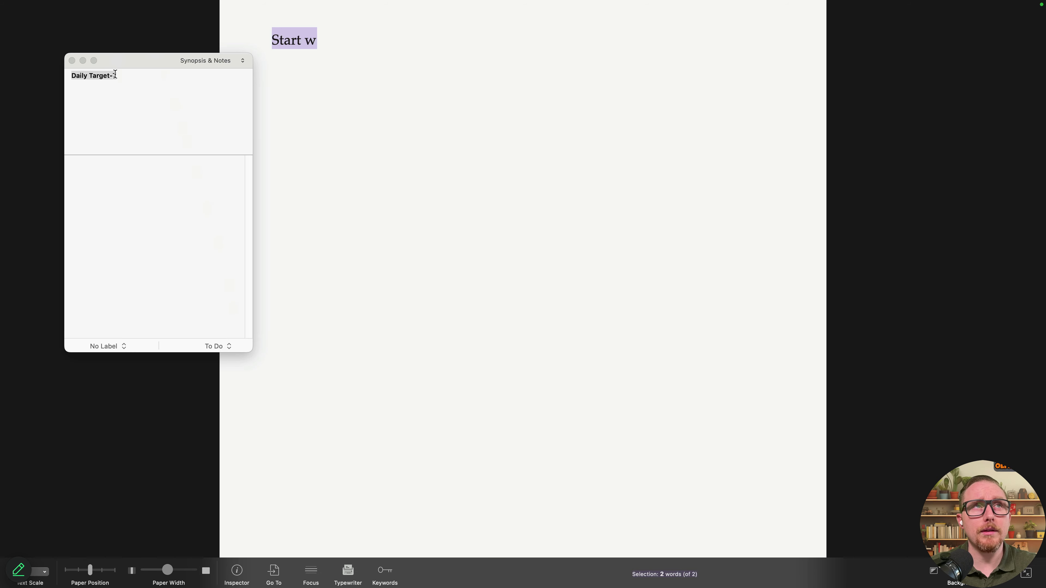
left_click_drag(118, 76, 53, 77)
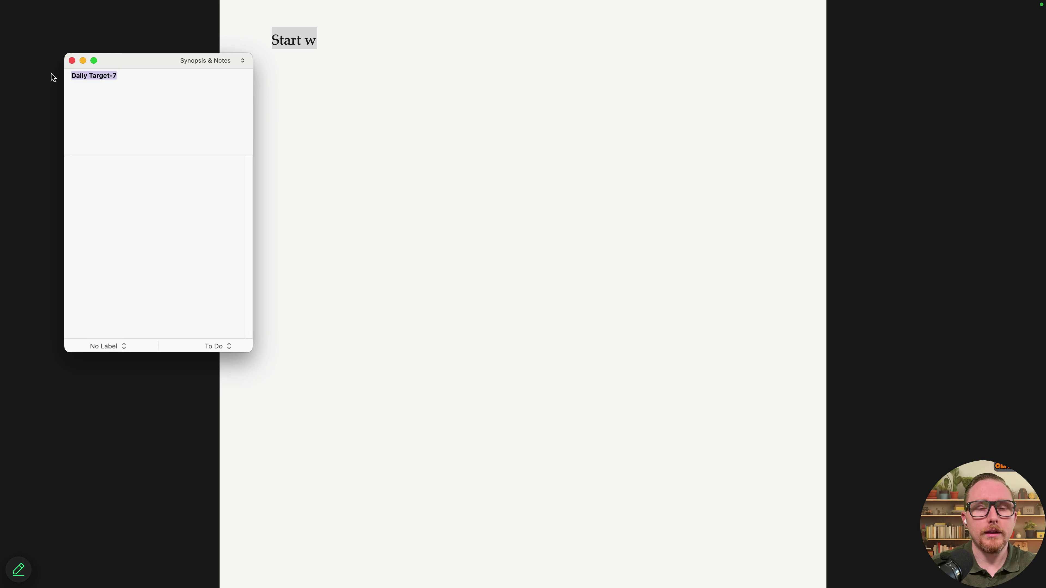
left_click(100, 101)
type("Sn")
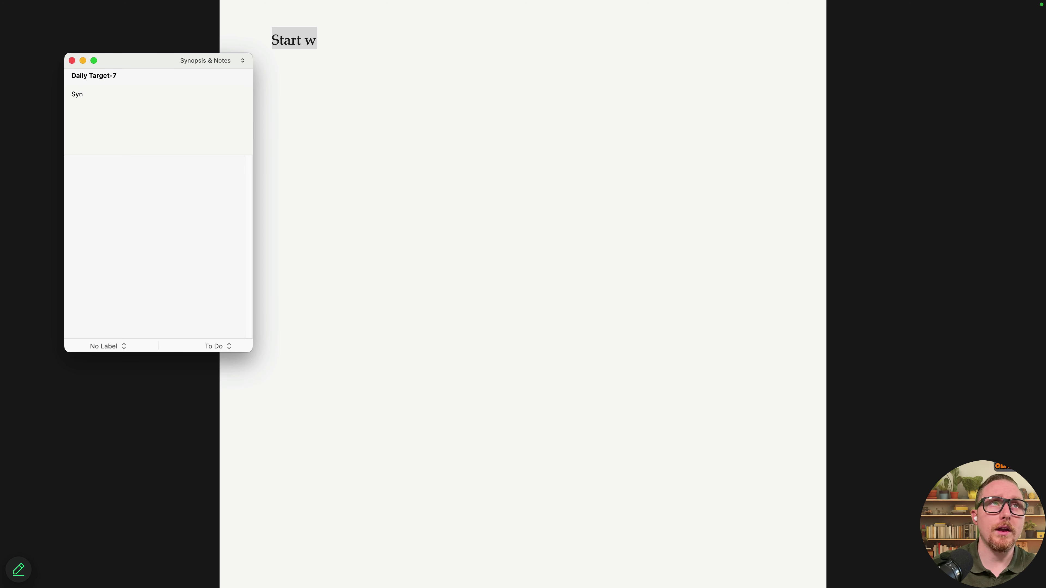
left_click_drag(158, 62, 934, 84)
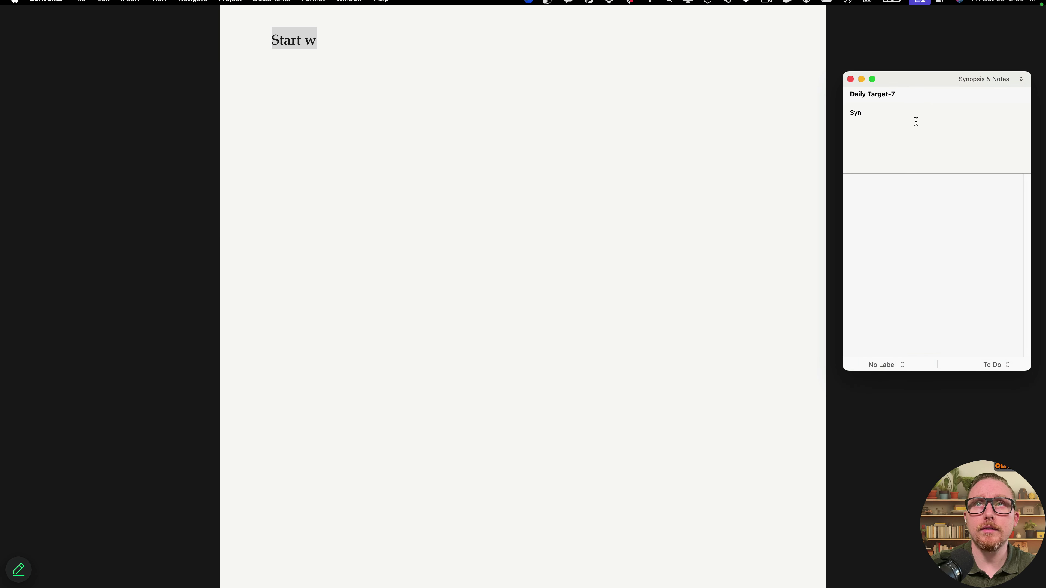
Replace the synopsis text of Daily Target-7 with "Scene Summary Here" and return to the page
type("Sc")
key("BackSpace")
key("BackSpace")
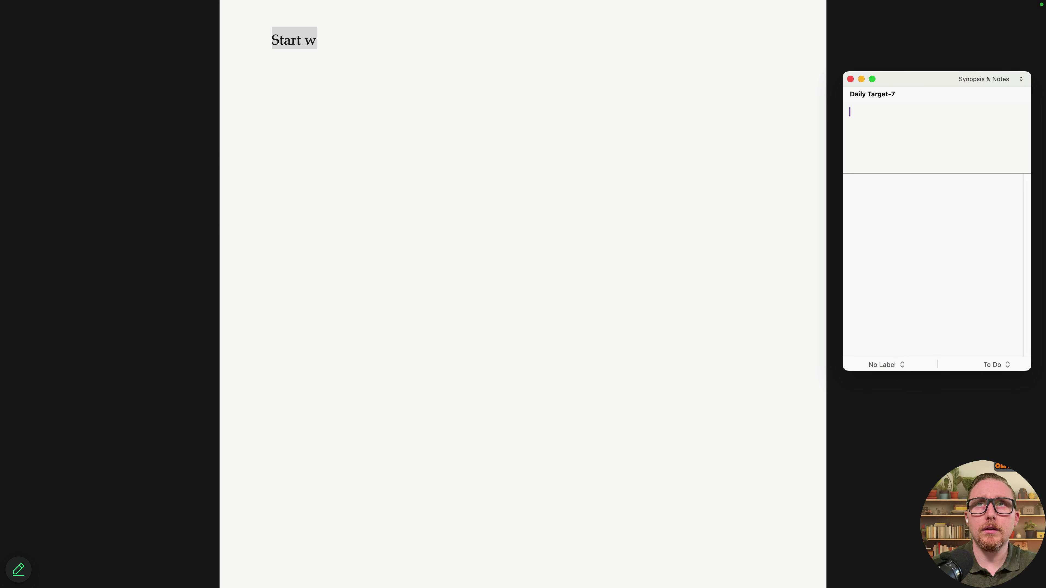
type("Scene Su")
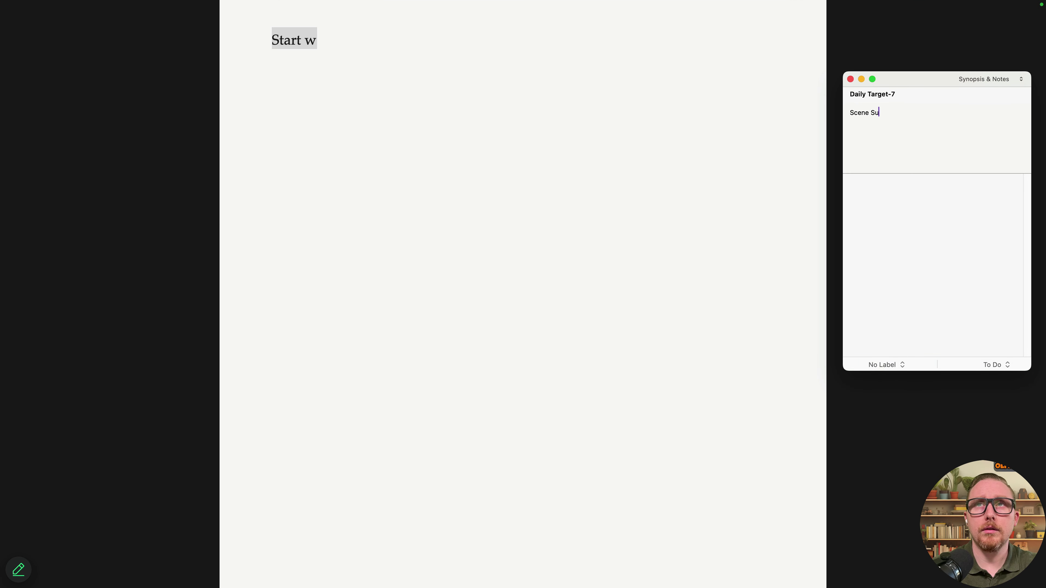
type("mmary Here")
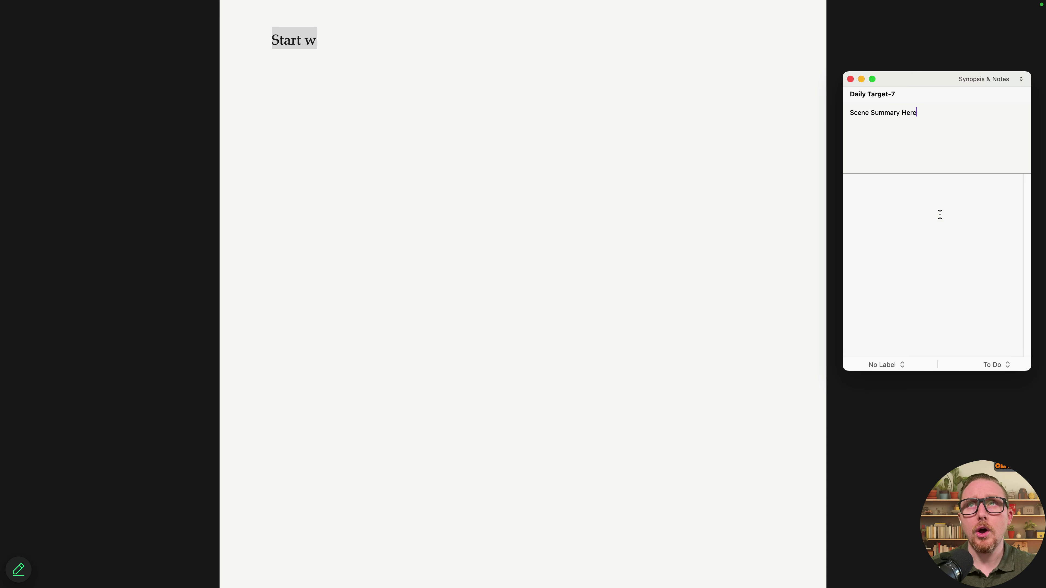
left_click(450, 117)
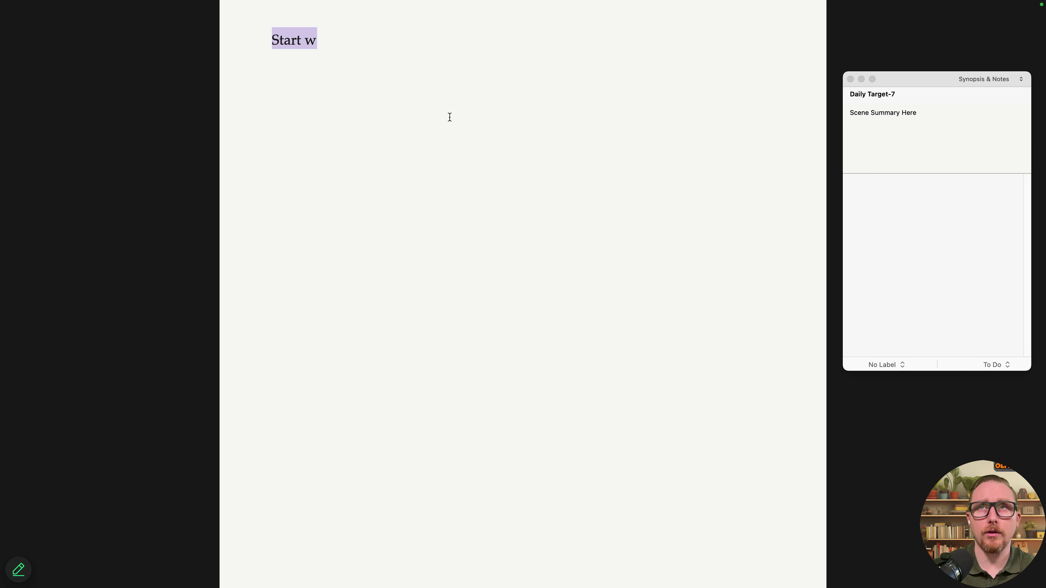
Look over the other views the floating inspector offers, such as Keywords and Bookmarks, and close the inspector
mouse_move(526, 587)
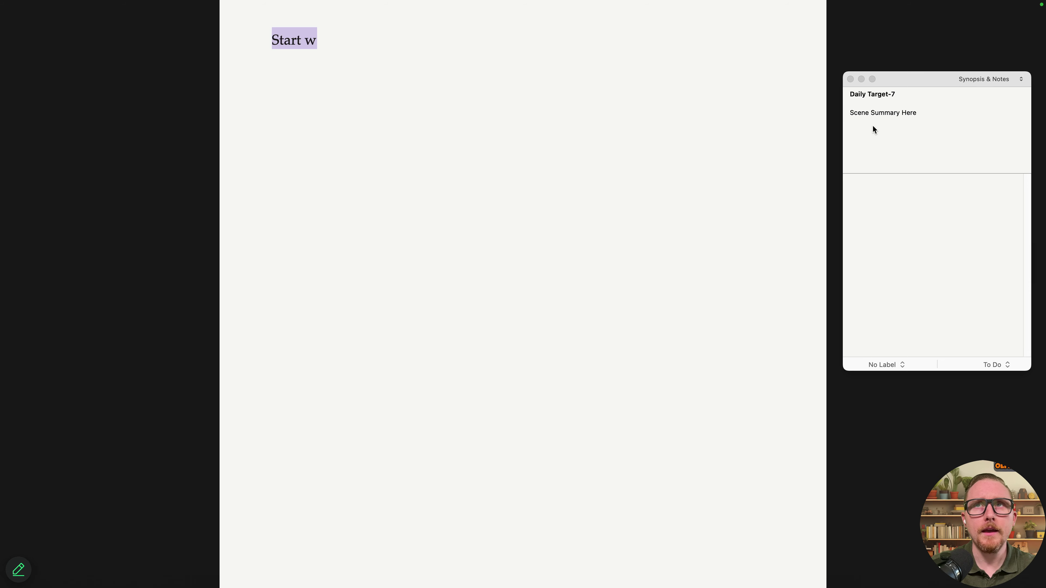
left_click(978, 78)
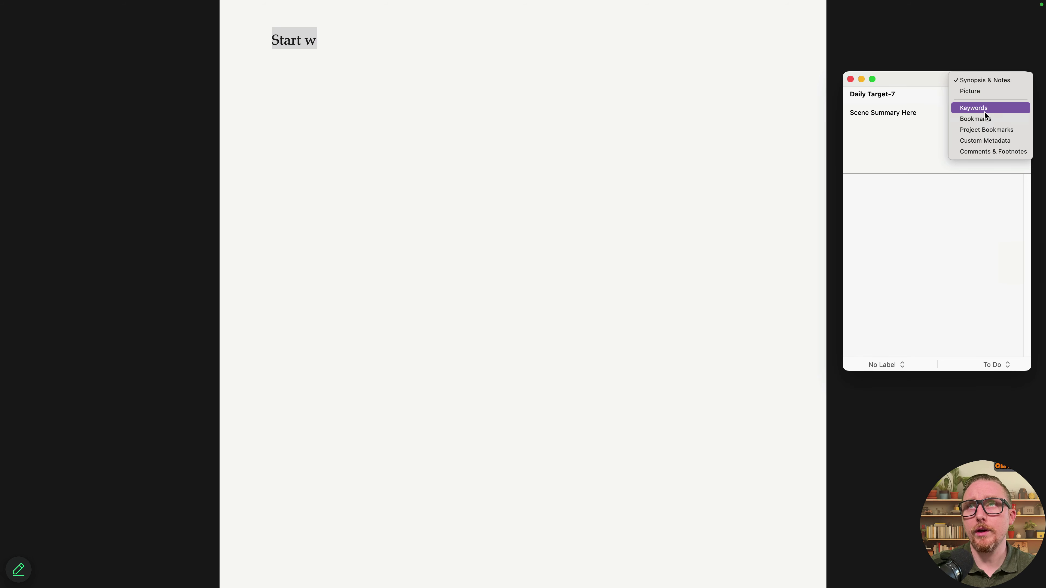
left_click(911, 85)
left_click(849, 79)
Go to Daily Target-1 in Week 1 of the manuscript without leaving composition mode and enter "d" on its page
mouse_move(225, 587)
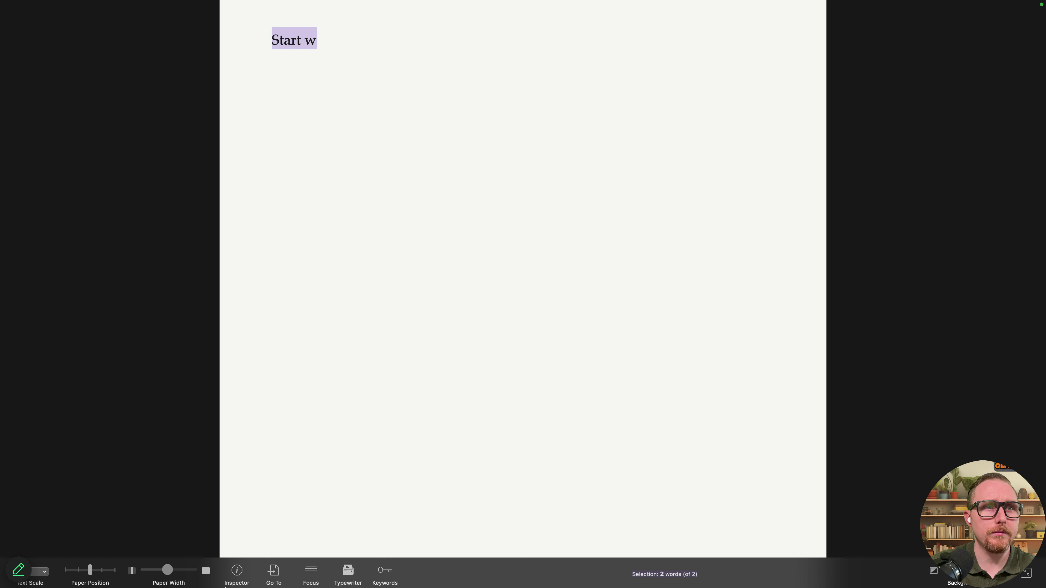
left_click(277, 580)
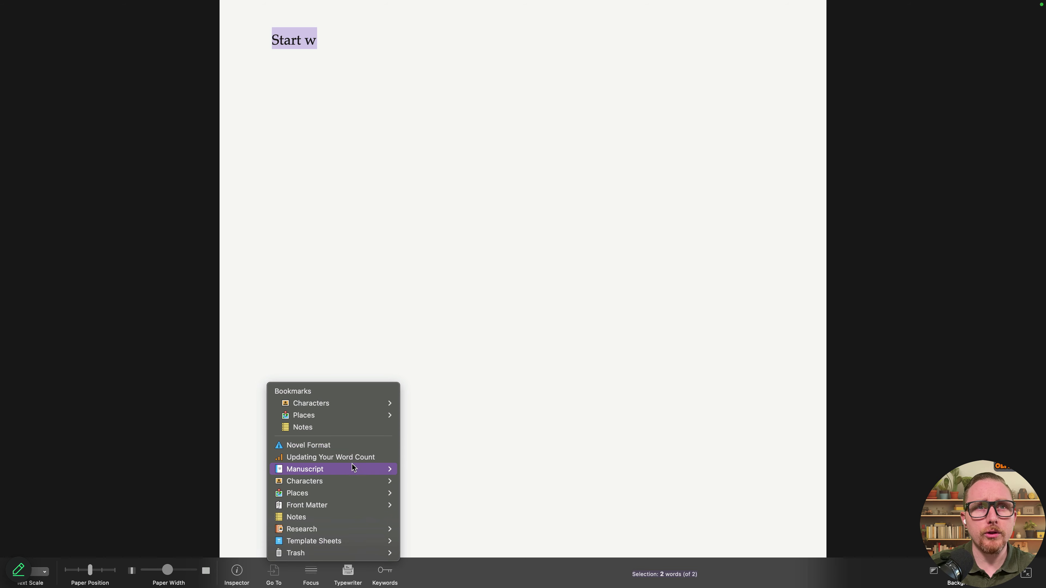
mouse_move(352, 473)
mouse_move(458, 474)
mouse_move(547, 472)
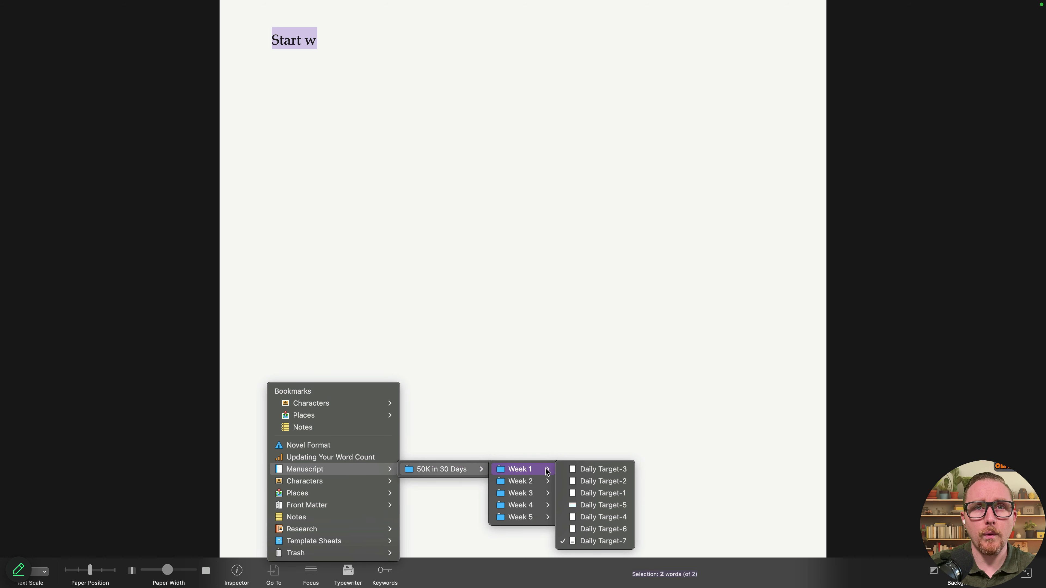
left_click(574, 496)
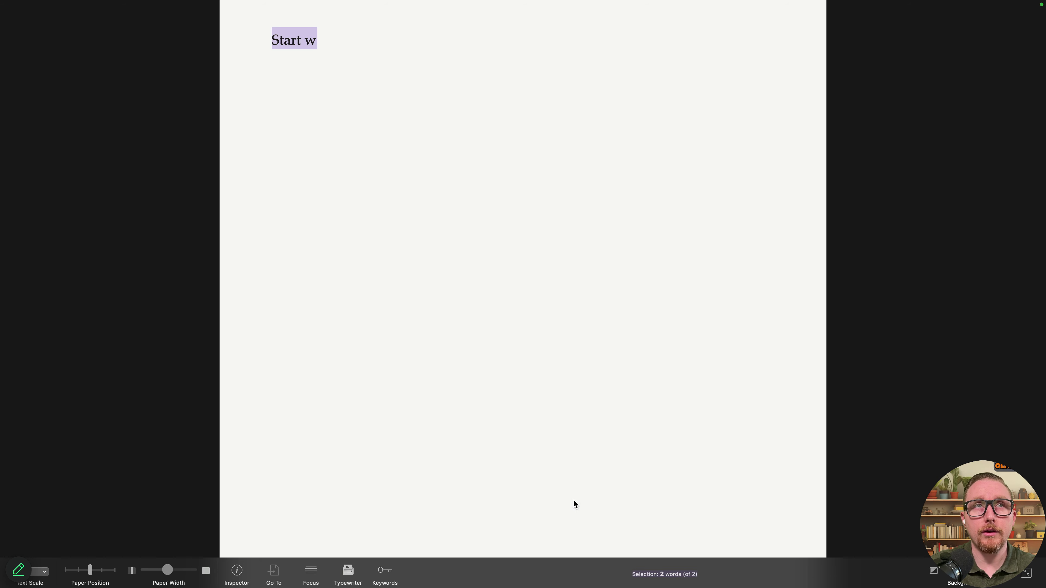
type("d")
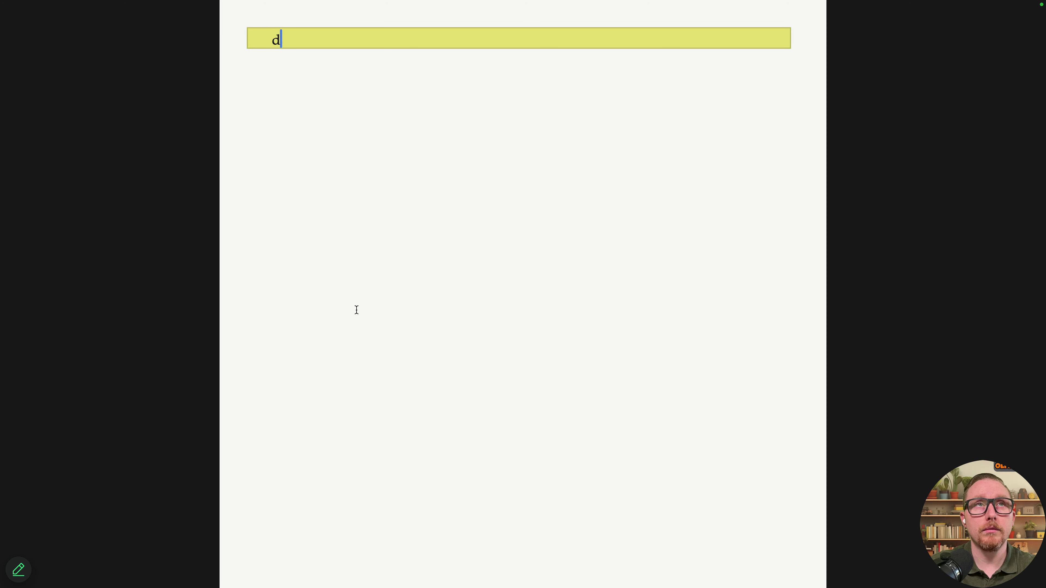
Bring up the setting sheet stored under Places in the composition window
left_click(275, 573)
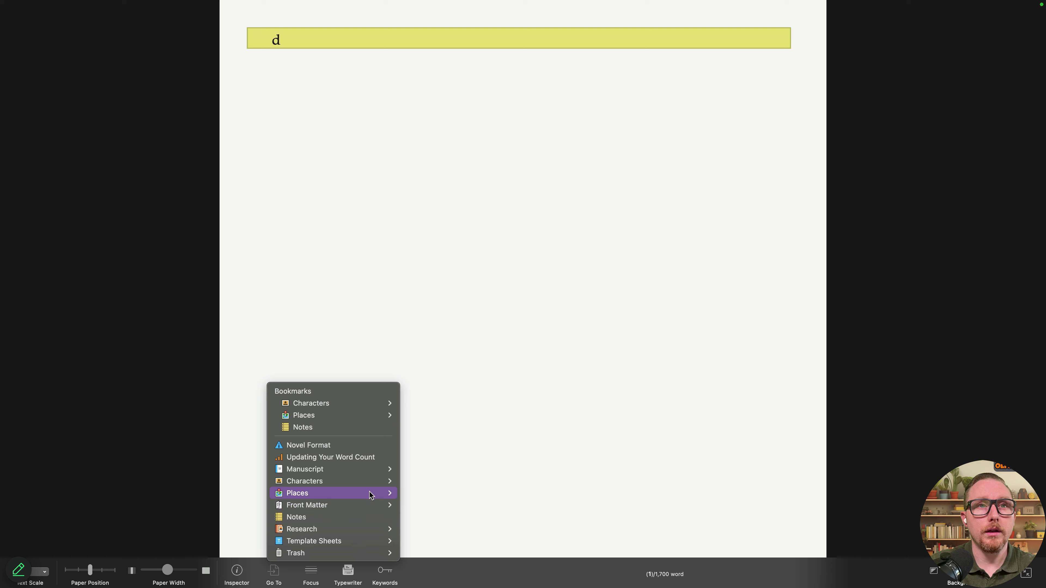
mouse_move(371, 493)
left_click(437, 490)
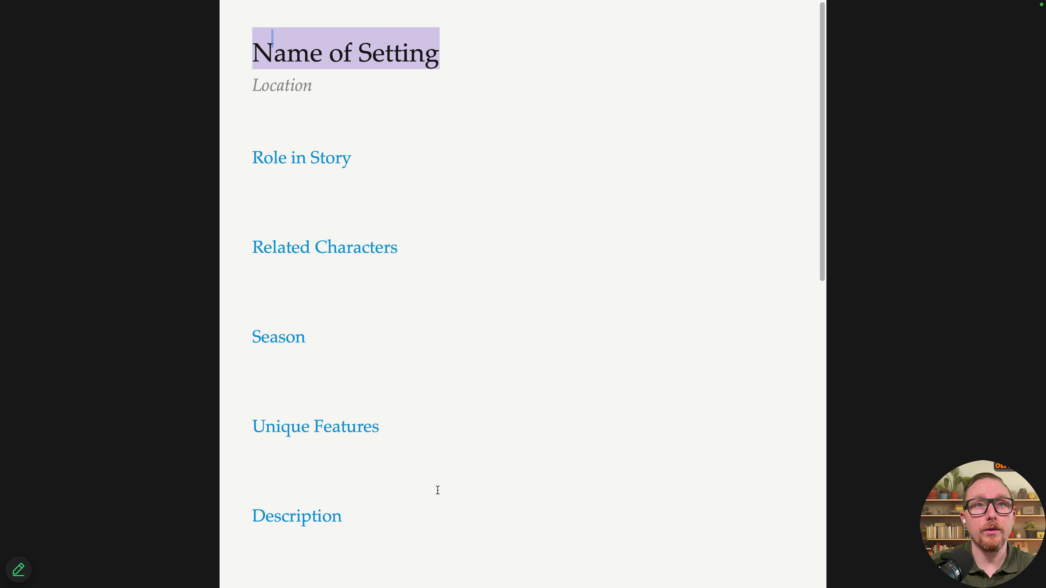
Go from the setting sheet to Daily Target-3 in Week 1 of the 50K in 30 Days manuscript folder
left_click(274, 572)
mouse_move(268, 554)
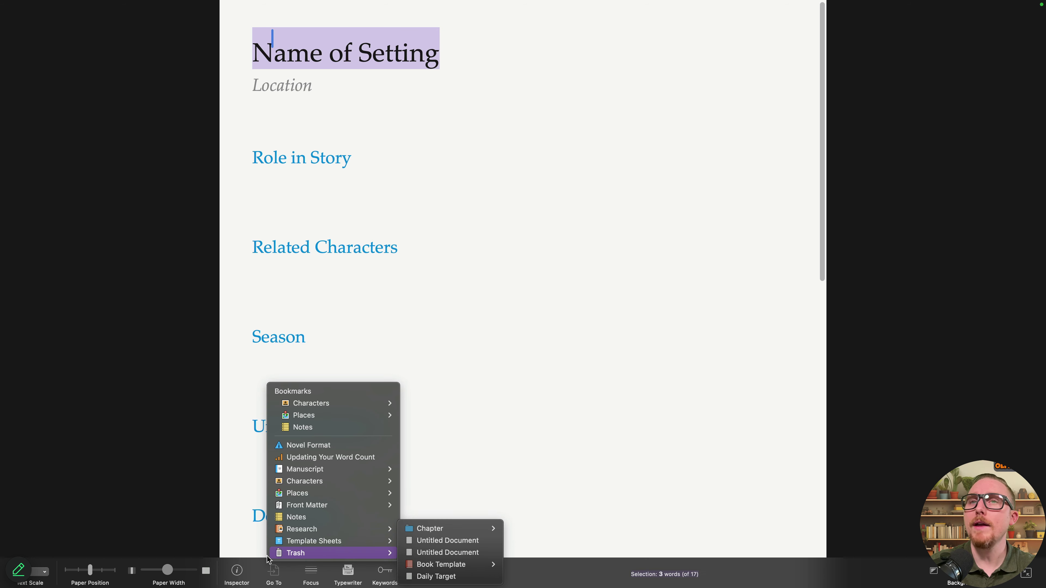
mouse_move(371, 470)
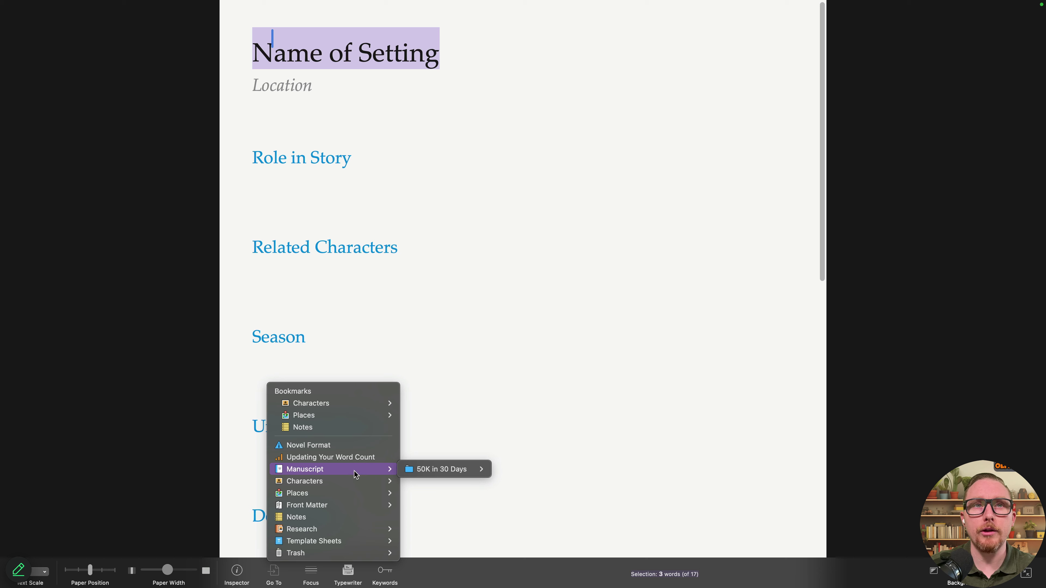
mouse_move(474, 470)
mouse_move(532, 471)
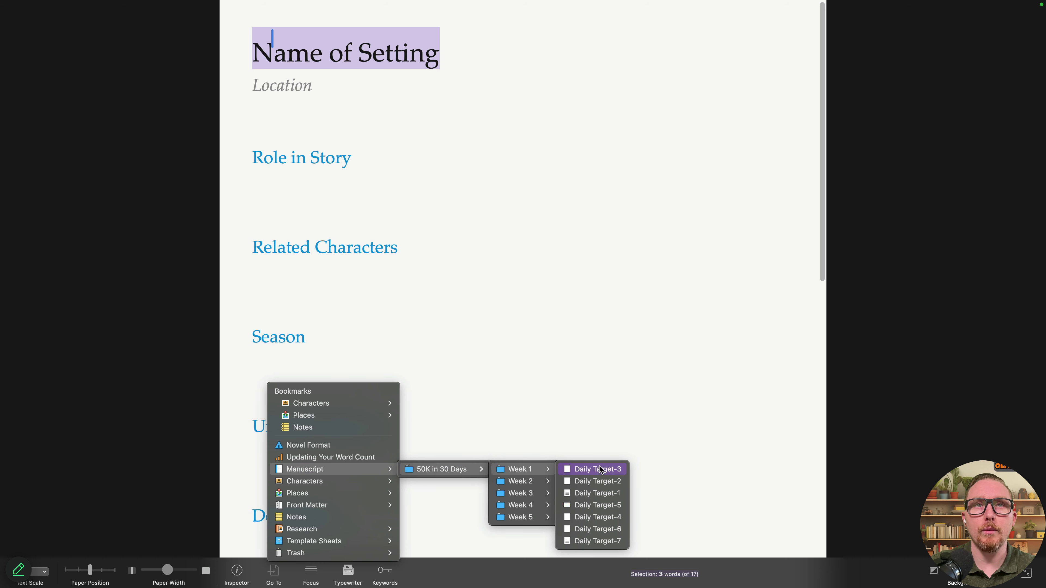
left_click(601, 470)
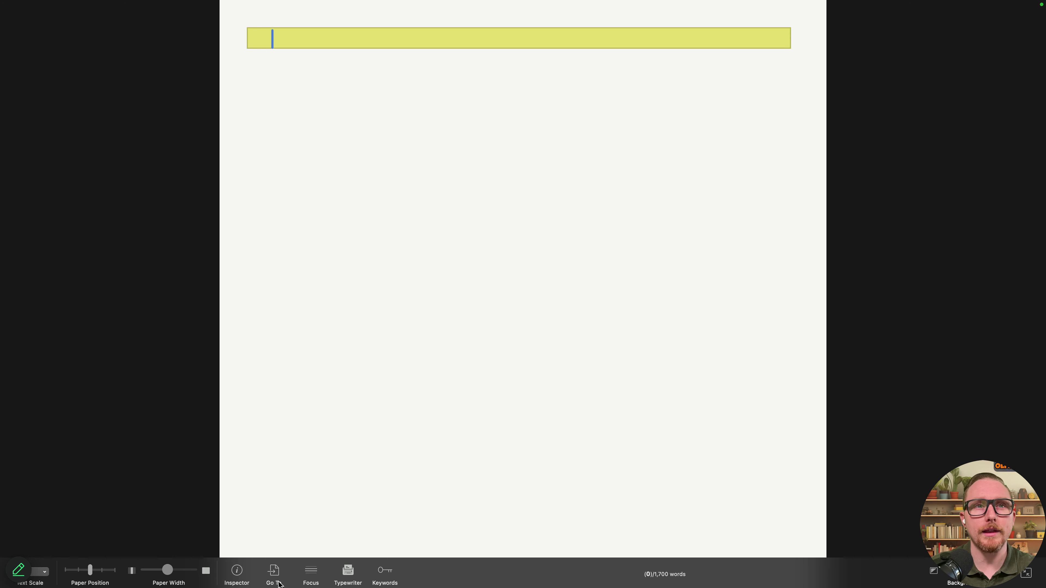
Return to Daily Target-7 in Week 1 of the manuscript
left_click(275, 574)
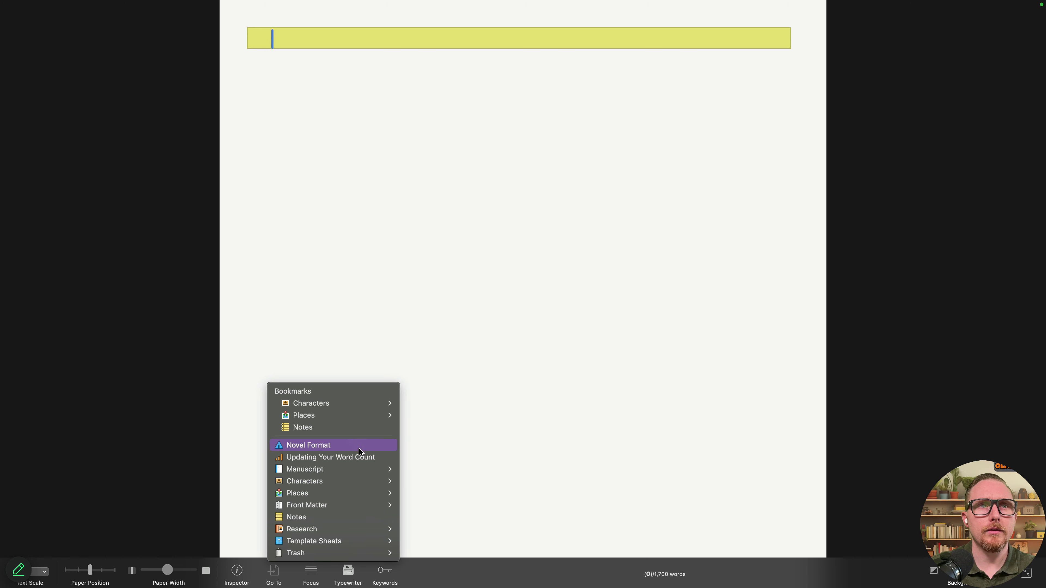
mouse_move(369, 469)
mouse_move(473, 469)
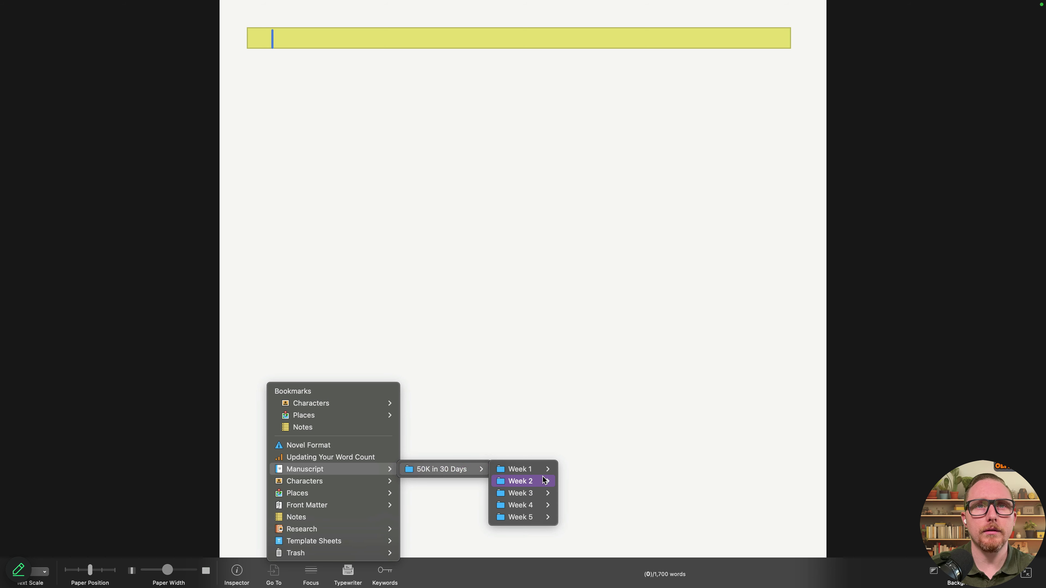
mouse_move(549, 481)
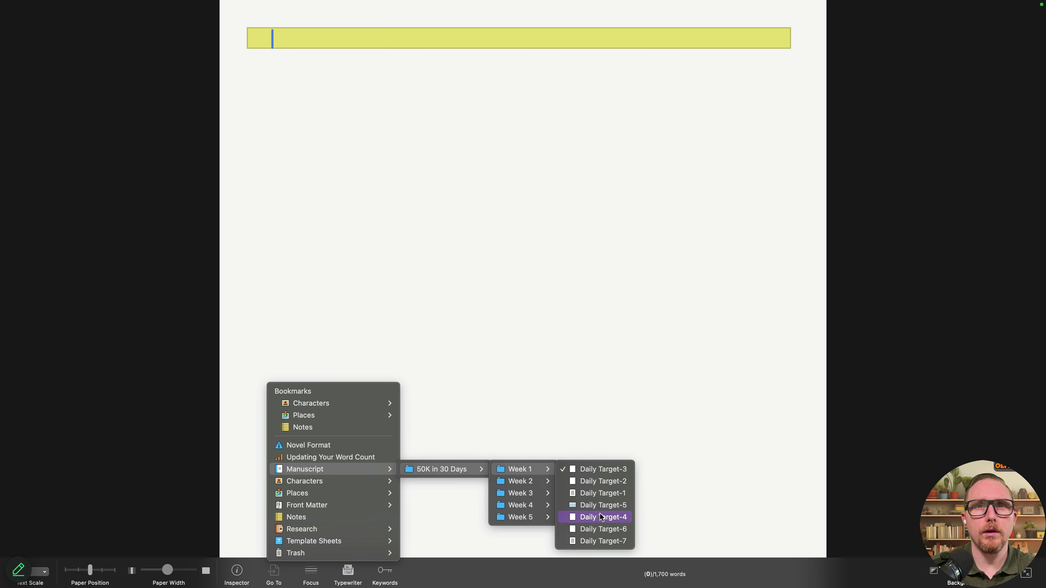
left_click(611, 543)
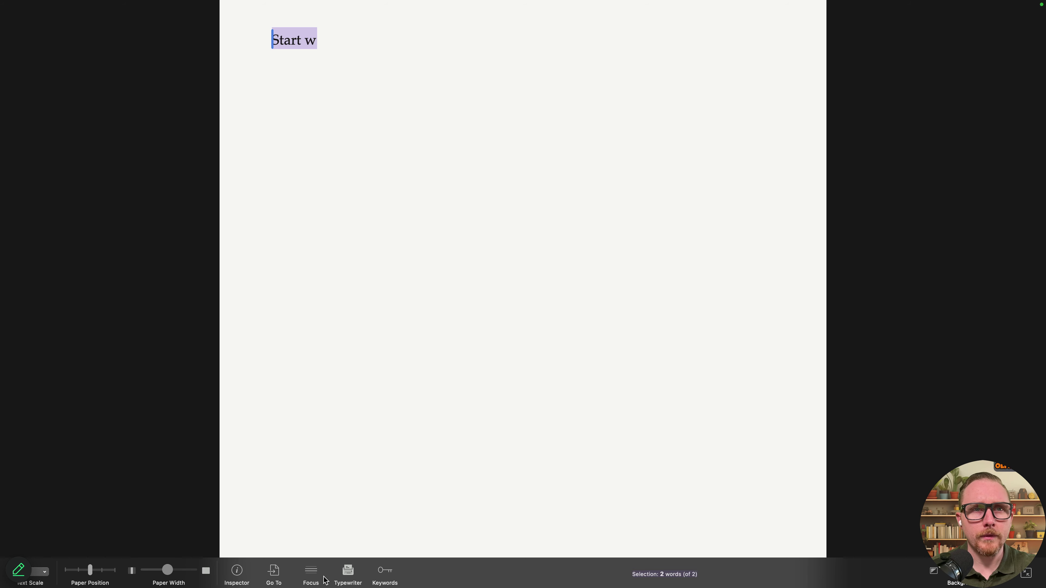
Set the composition focus to Focus Line
left_click(313, 573)
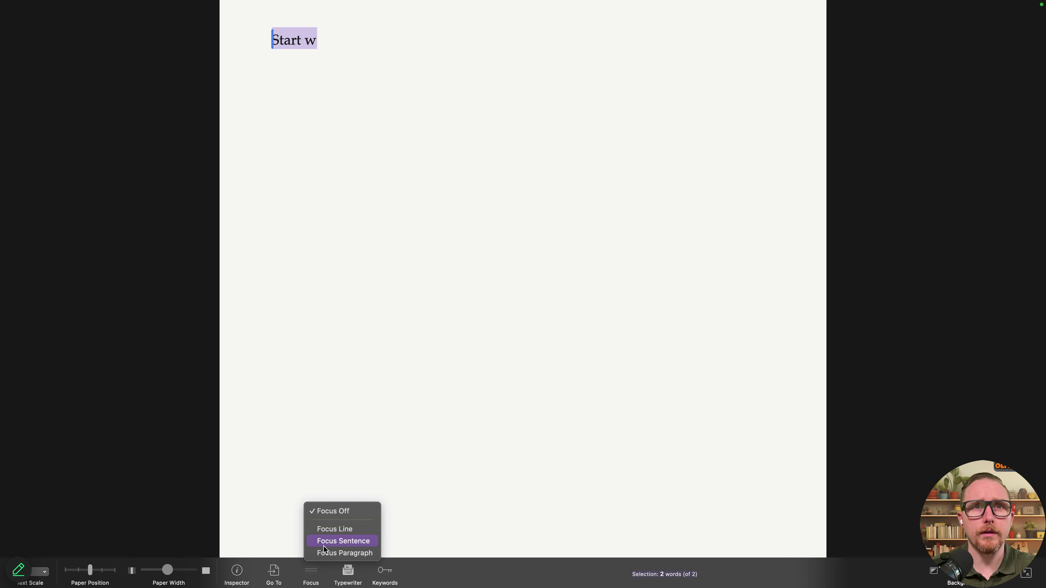
left_click(337, 530)
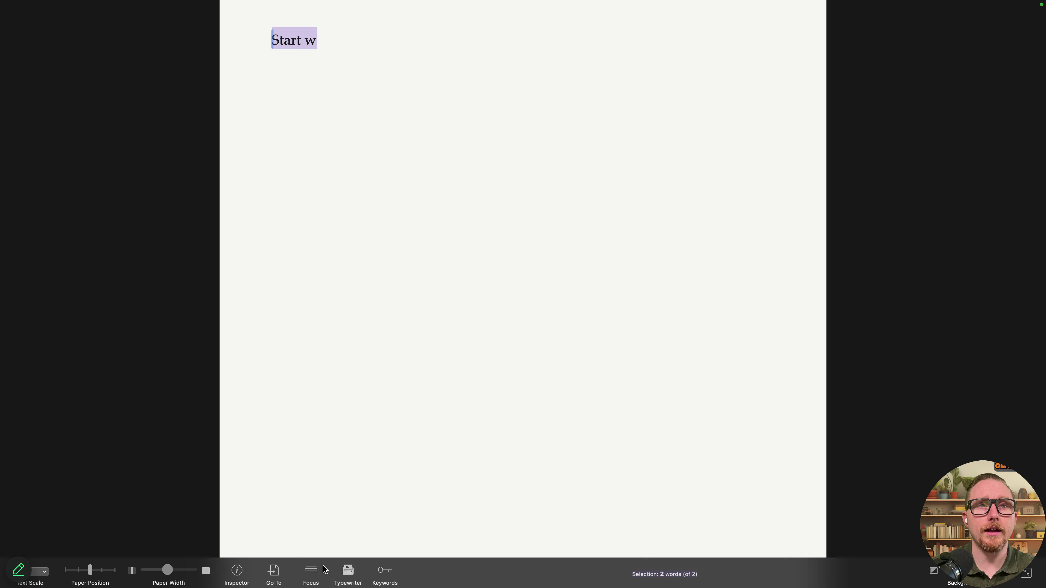
left_click_drag(421, 348, 35, 3)
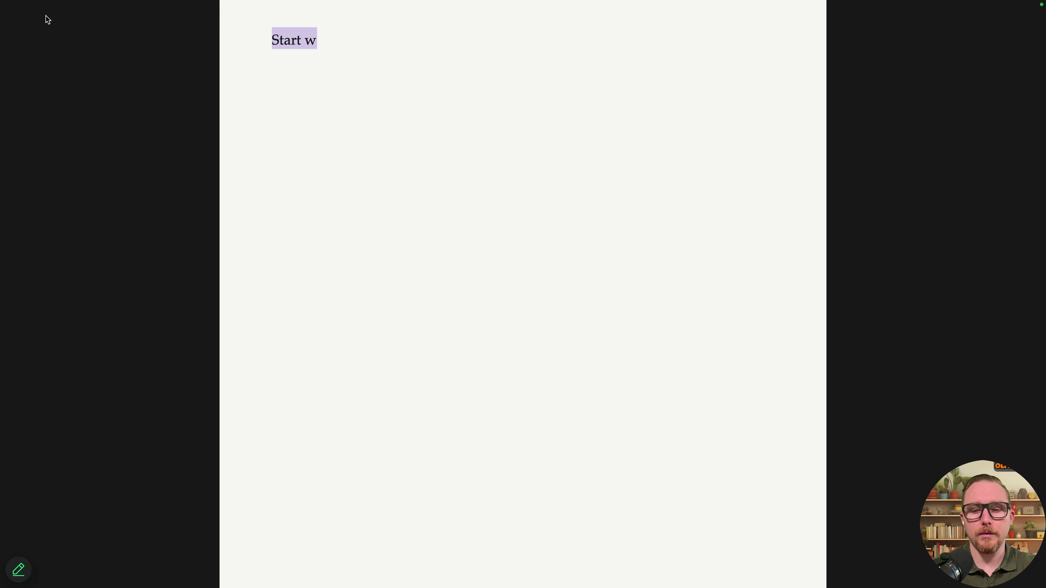
Complete the opening text of Daily Target-7 so that it reads "Start writing your novel today!"
key("Right")
type("ritng you")
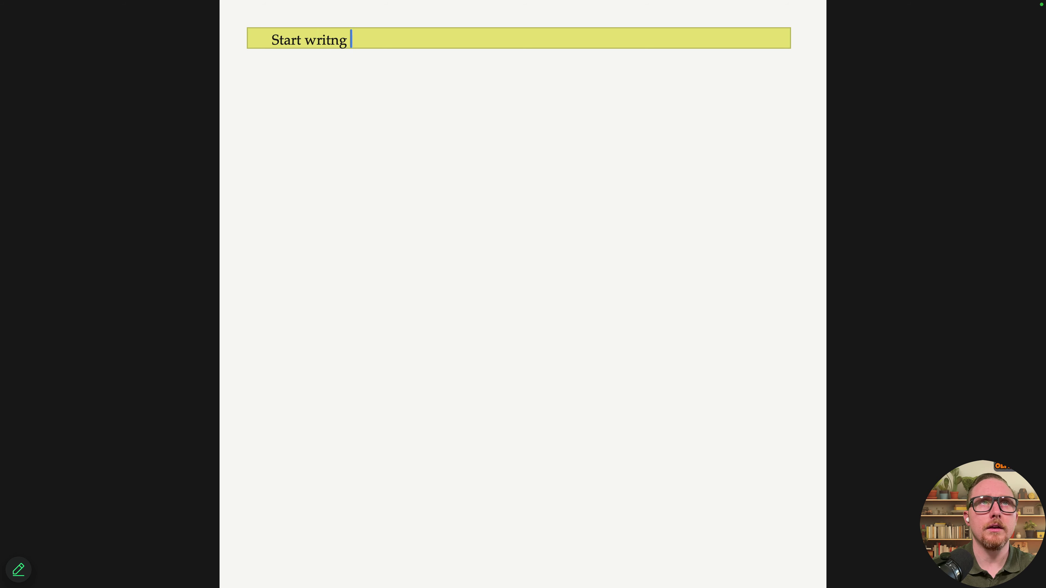
key("BackSpace")
key("BackSpace")
key("BackSpace")
key("BackSpace")
key("BackSpace")
key("BackSpace")
type("ing your neve")
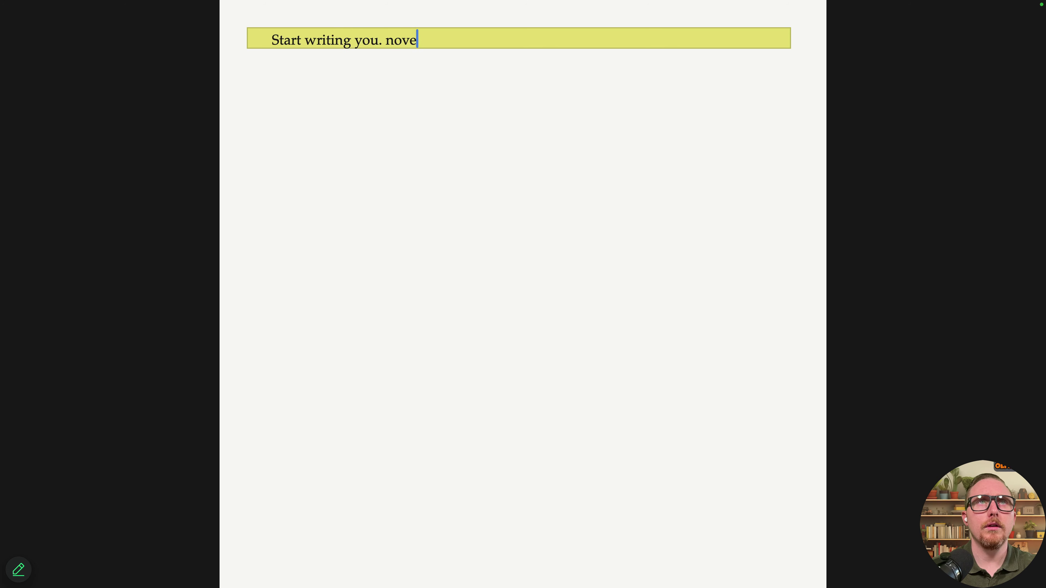
key("BackSpace")
key("BackSpace")
key("BackSpace")
key("BackSpace")
type("novel today!")
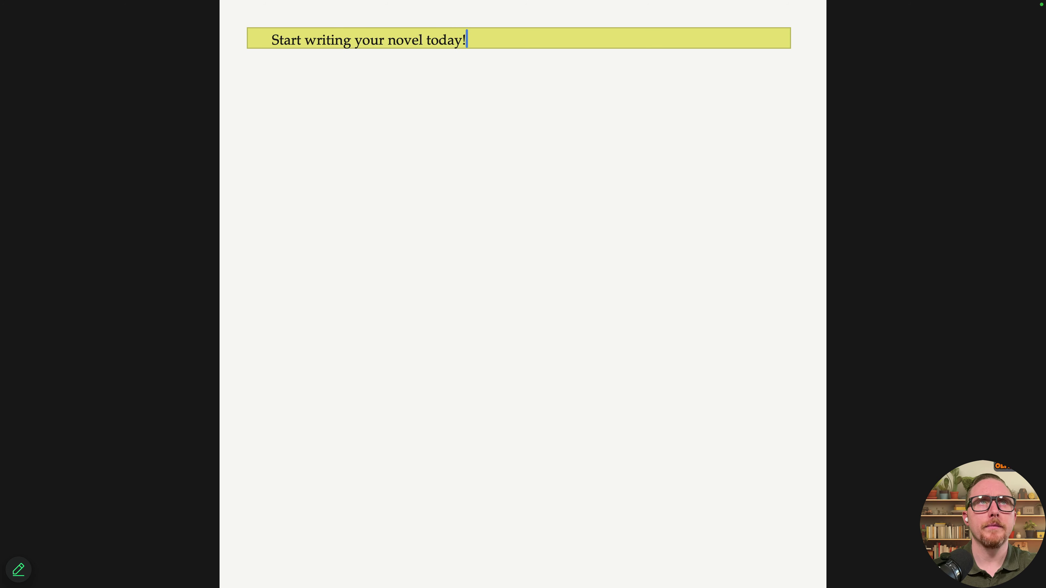
Fill the paragraph with repeated copies of "Start writing your novel today!" over about eight lines and end it with a paragraph break
key("Escape")
type("Start writing your novel today!")
type("Start writing your novel today!")
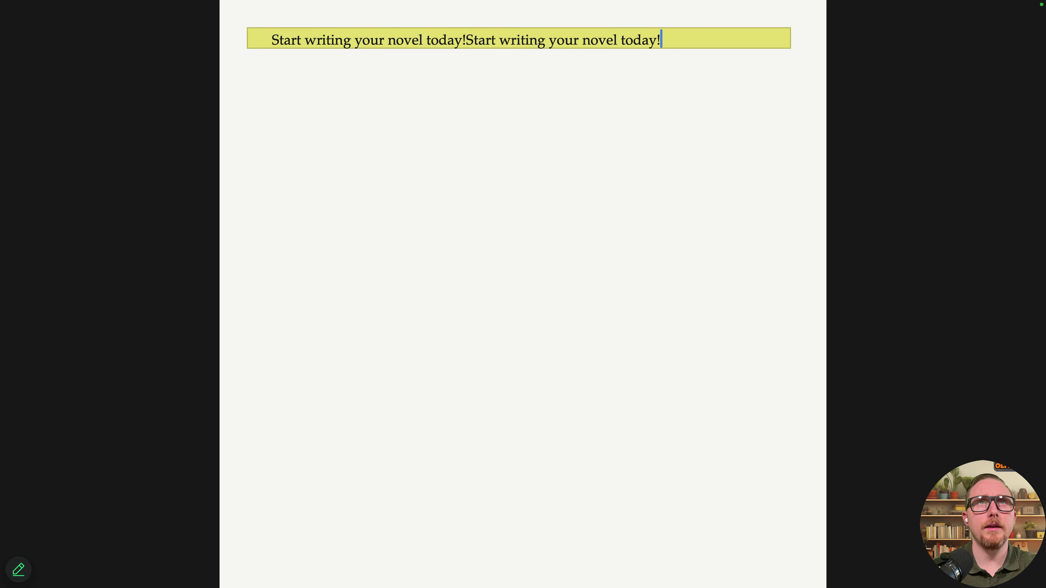
type("Start writing your novel today!")
key("ctrl+v")
key("ctrl+v")
key("ctrl+v")
key("ctrl+v")
key("ctrl+v")
key("ctrl+v")
key("ctrl+v")
key("ctrl+v")
key("ctrl+v")
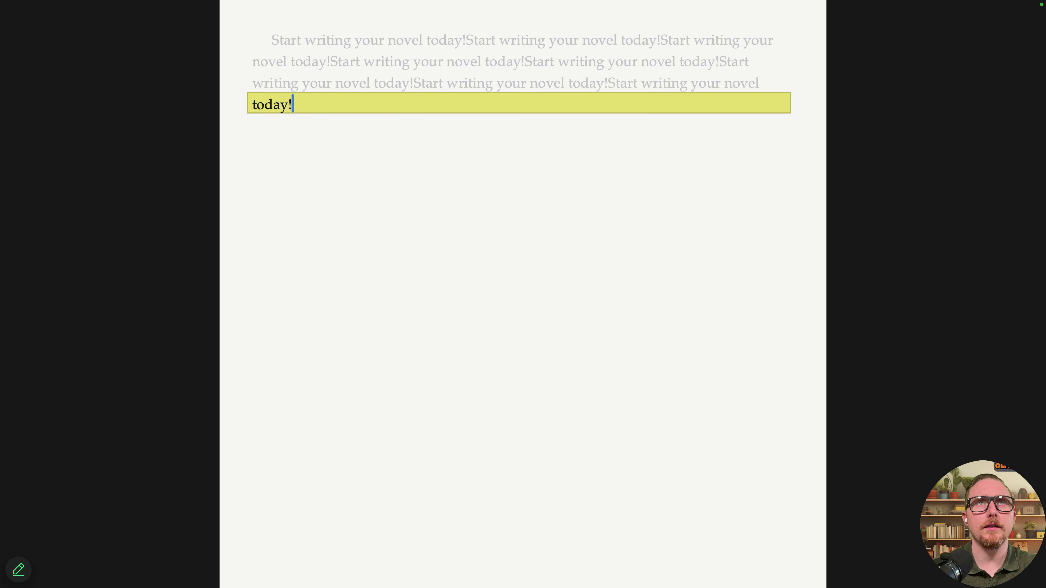
key("ctrl+v")
key("ctrl+v")
key("ctrl+v")
key("ctrl+v")
key("ctrl+v")
key("ctrl+v")
key("ctrl+v")
key("ctrl+v")
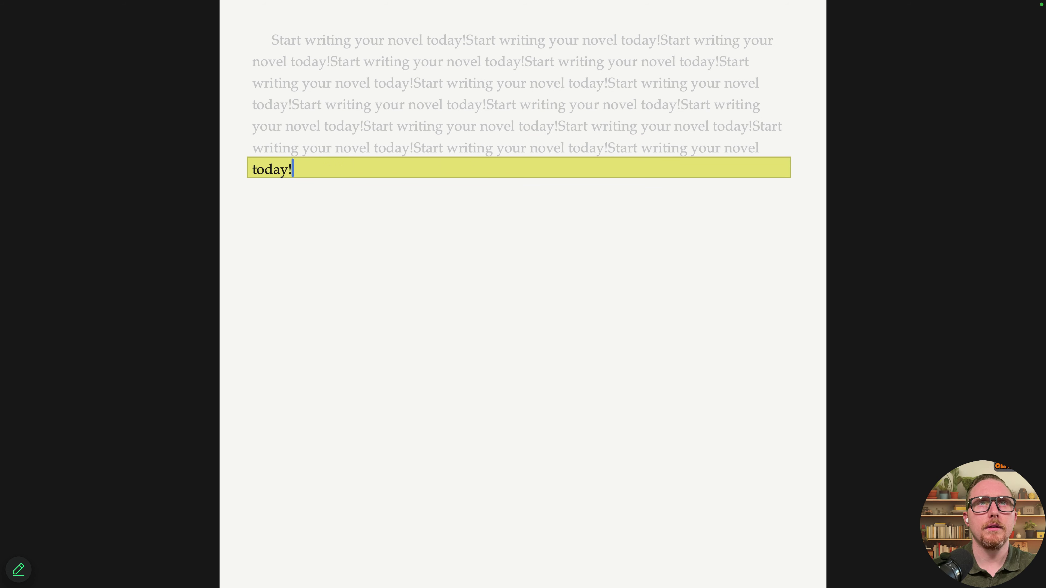
type("Start writing your novel today!")
key("Return")
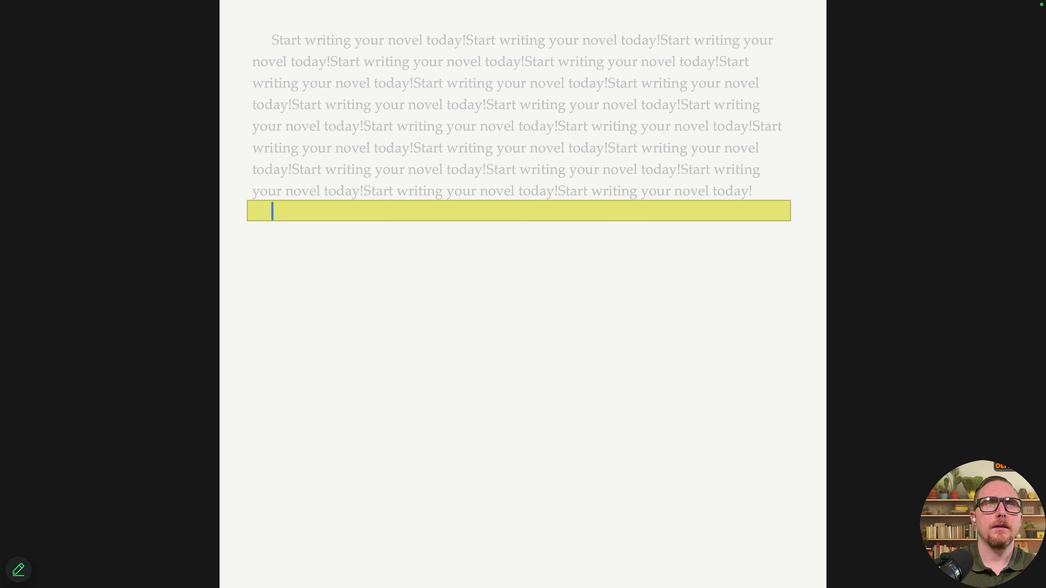
Copy the whole text and paste it below as a second paragraph
key("ctrl+a")
key("ctrl+c")
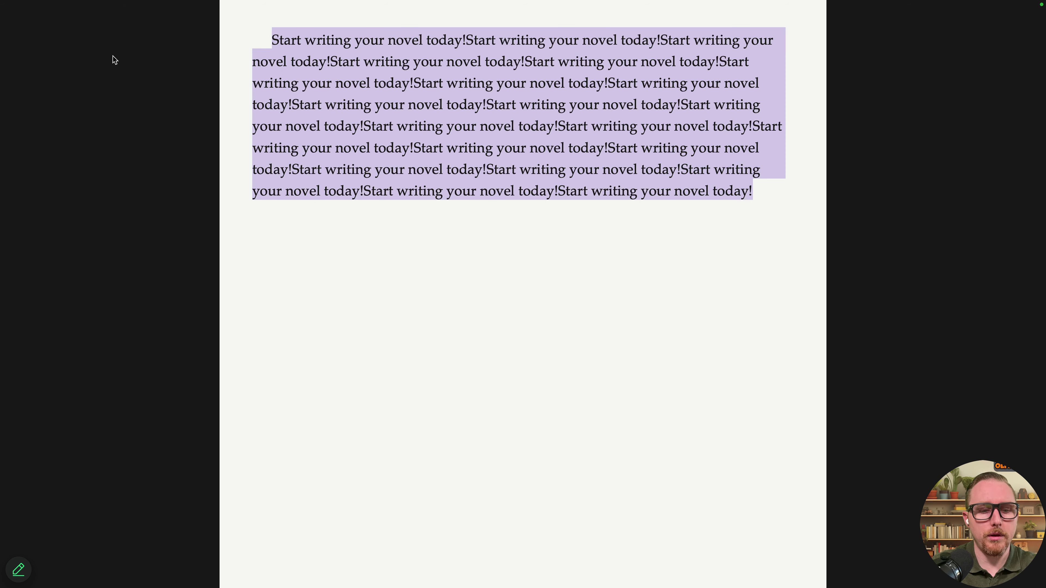
left_click(424, 323)
key("ctrl+v")
Move the insertion point up and down through both paragraphs to examine how Focus Line treats each line, ending on the last line
left_click(444, 199)
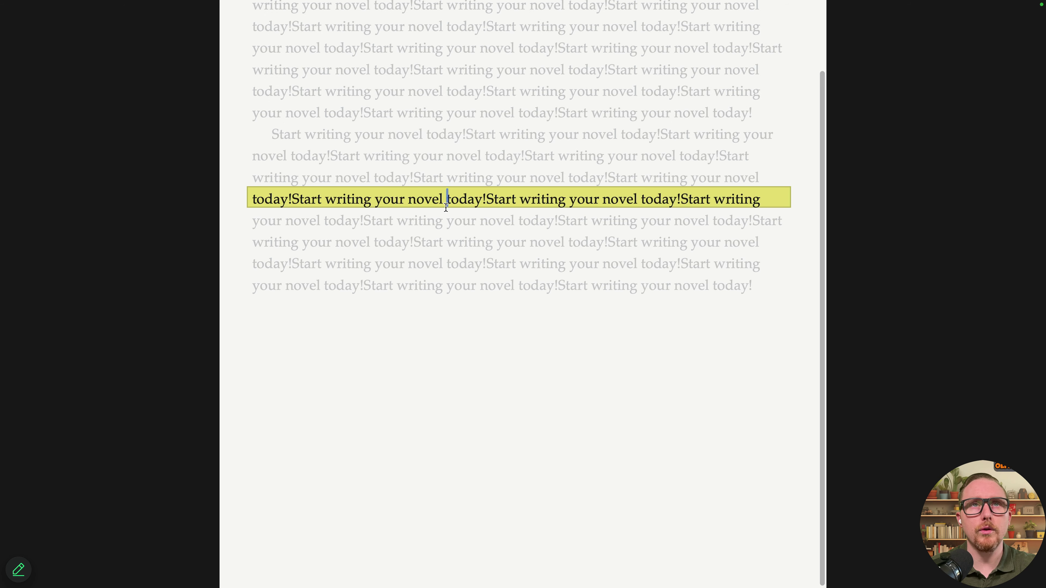
left_click(447, 177)
key("Up")
key("Up")
key("Up")
key("Up")
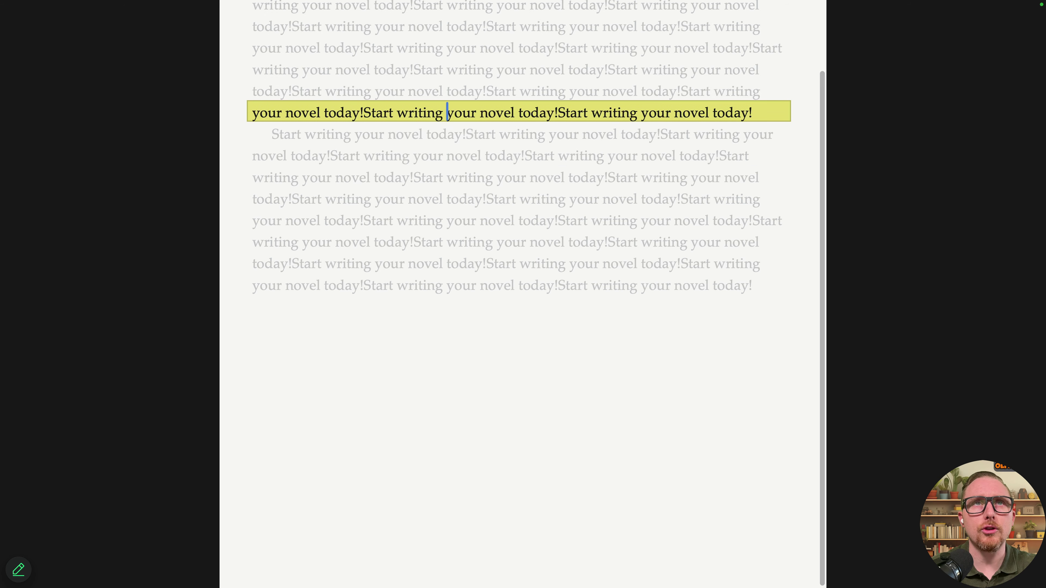
key("Down")
key("Down")
key("Down")
key("Down")
key("Down")
key("Down")
key("Down")
key("Down")
key("Up")
key("Up")
key("Up")
key("Up")
key("Up")
key("Up")
key("Up")
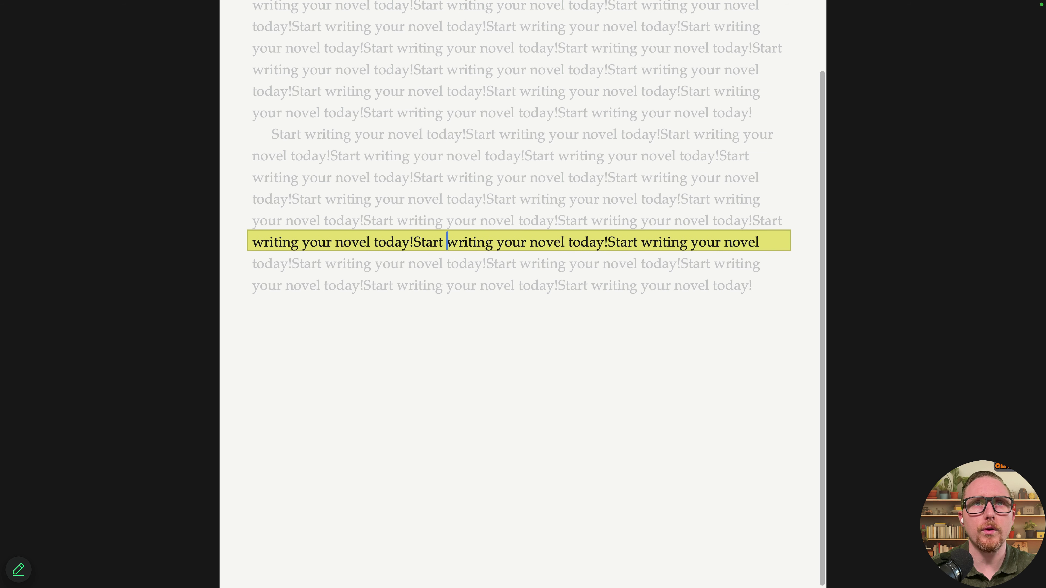
key("Up")
key("Up")
key("Down")
key("Down")
key("Down")
key("Down")
key("Down")
key("Down")
key("Down")
key("Down")
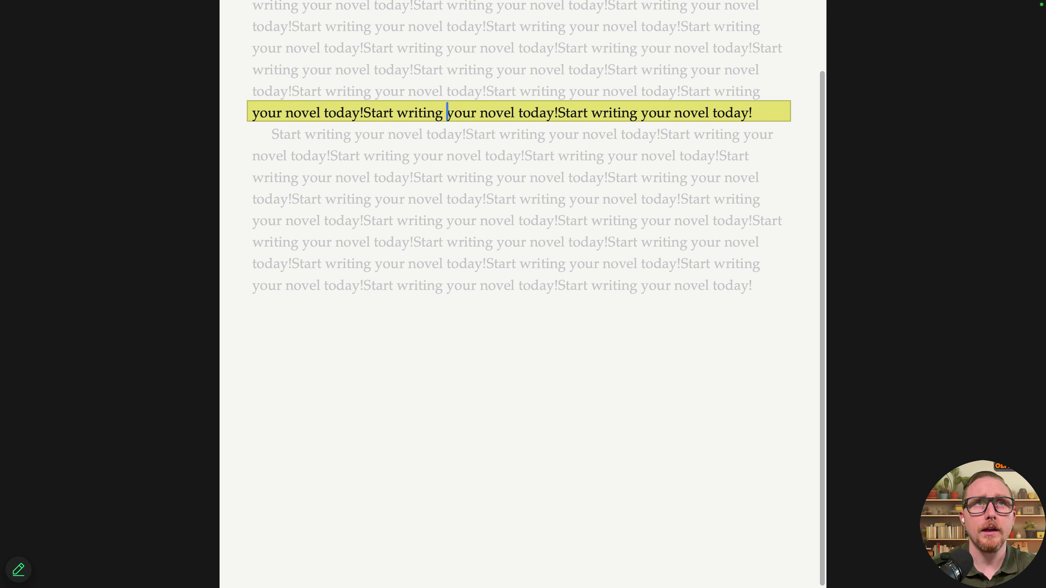
key("Down")
key("Down")
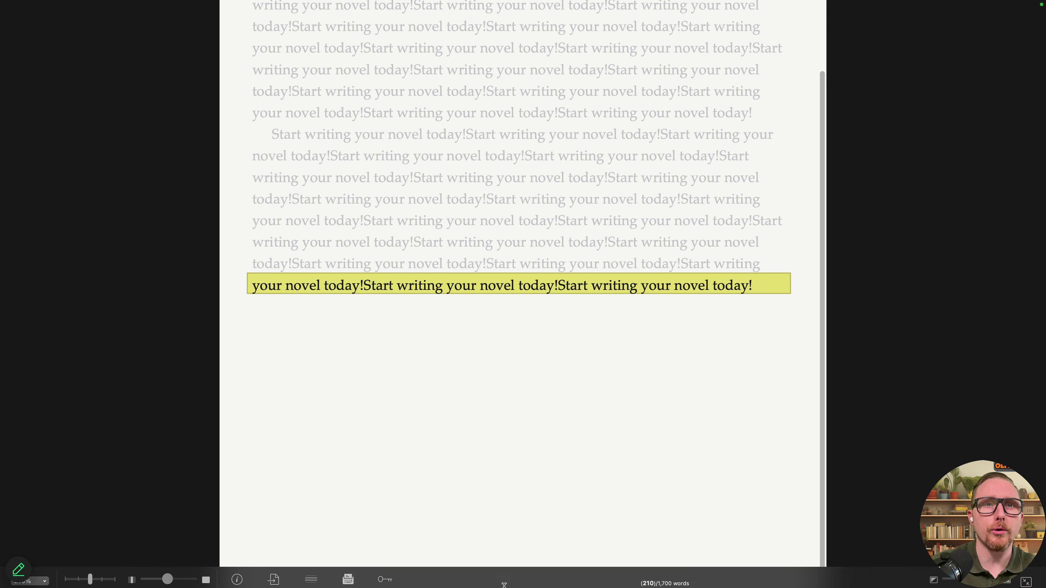
Switch the composition focus to Focus Sentence and place the insertion point in several sentences of the last two lines to check it
left_click(311, 572)
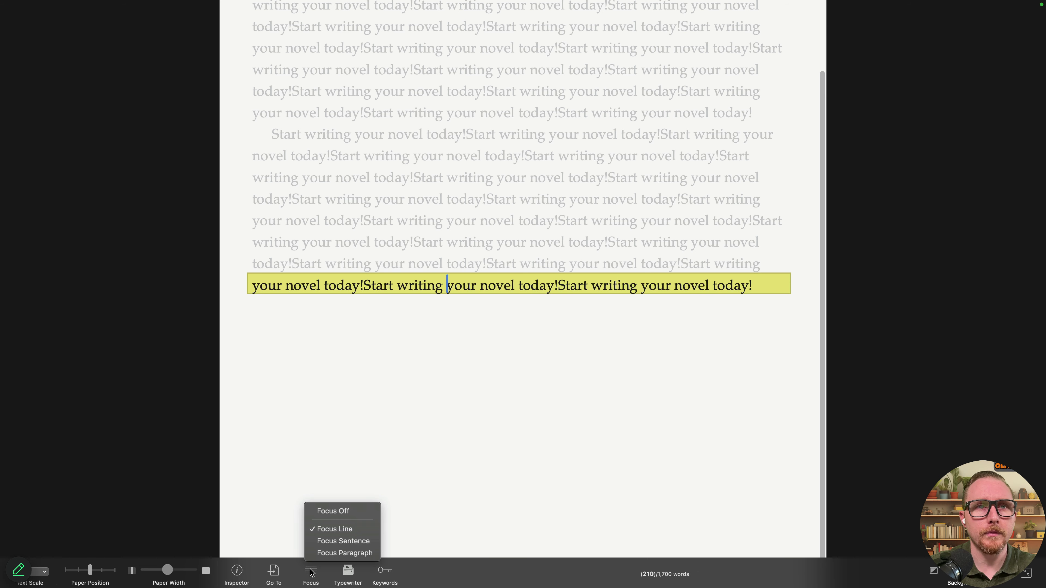
left_click(338, 541)
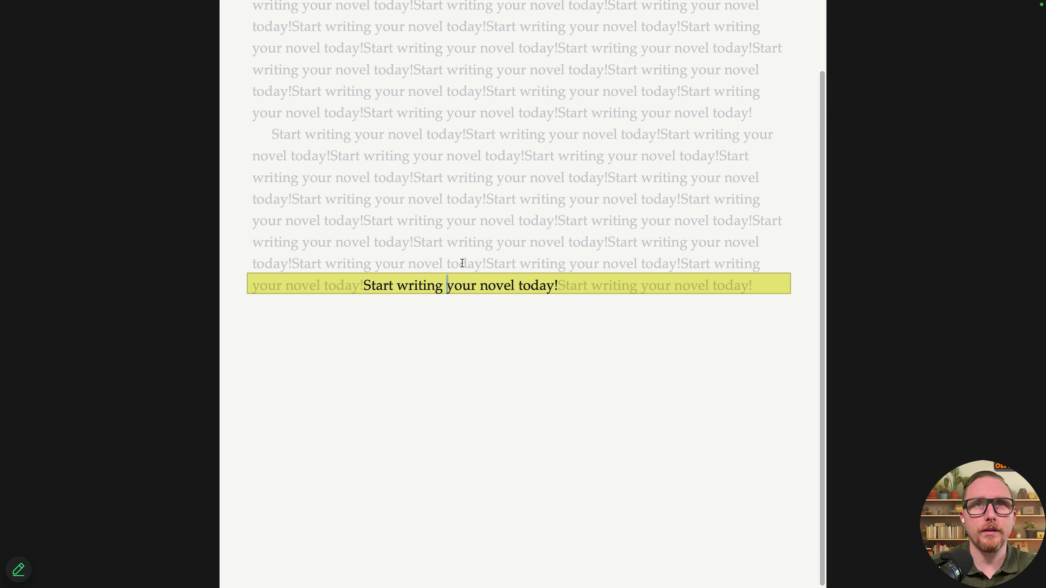
left_click(579, 285)
left_click(539, 284)
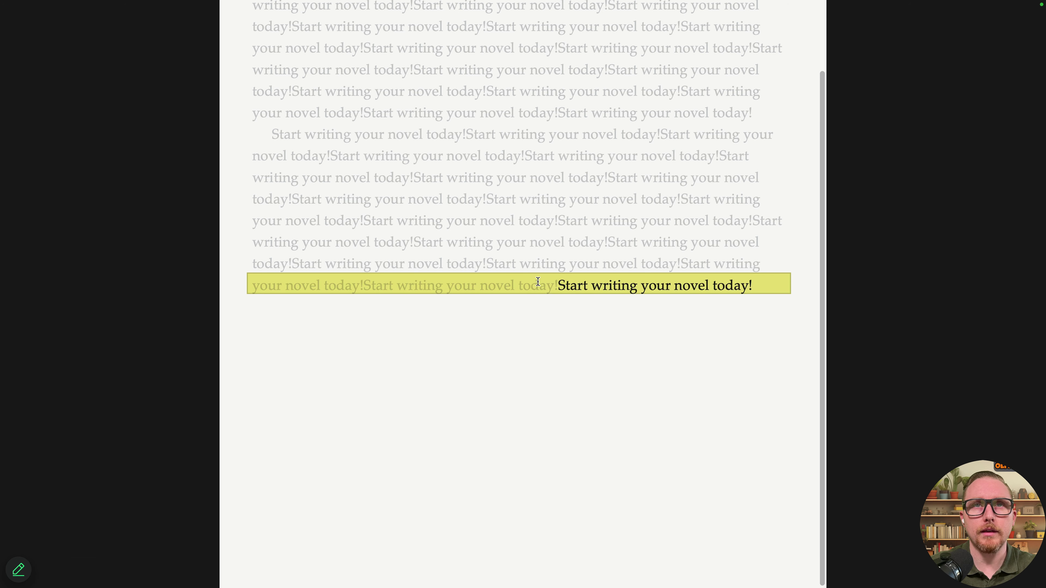
left_click(323, 288)
left_click(337, 263)
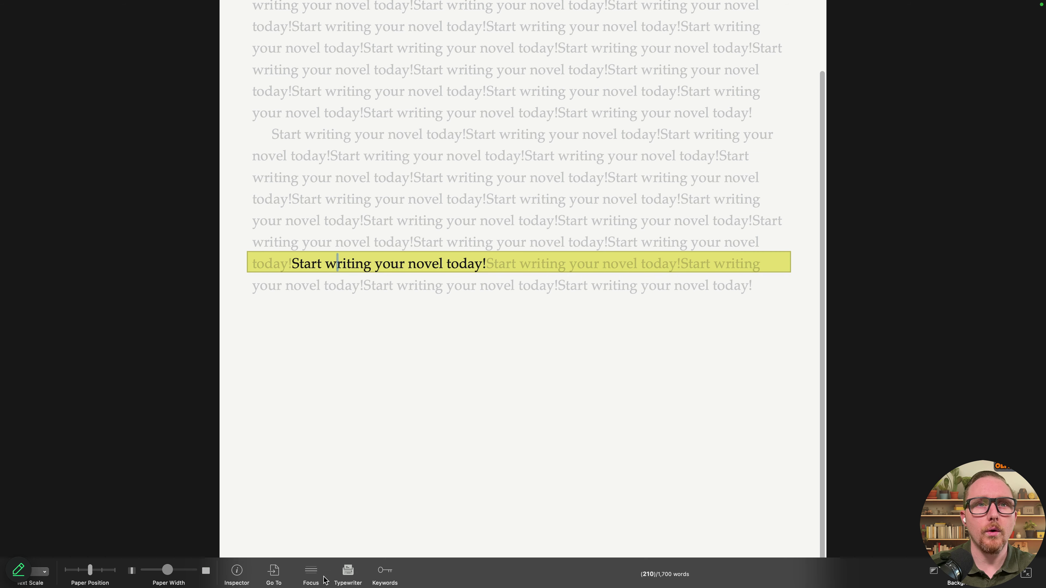
Switch the composition focus to Focus Paragraph and move the insertion point from the second paragraph up to the start of the first to check it
left_click(315, 576)
left_click(342, 554)
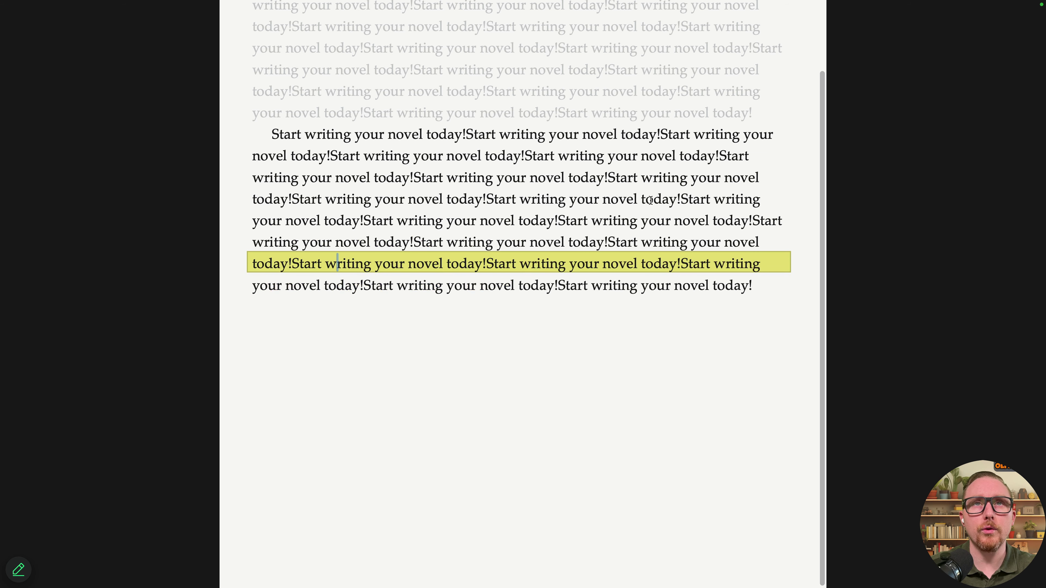
left_click(647, 200)
key("Up")
key("Up")
key("Up")
key("Up")
key("Up")
key("Up")
key("Up")
key("Up")
key("Up")
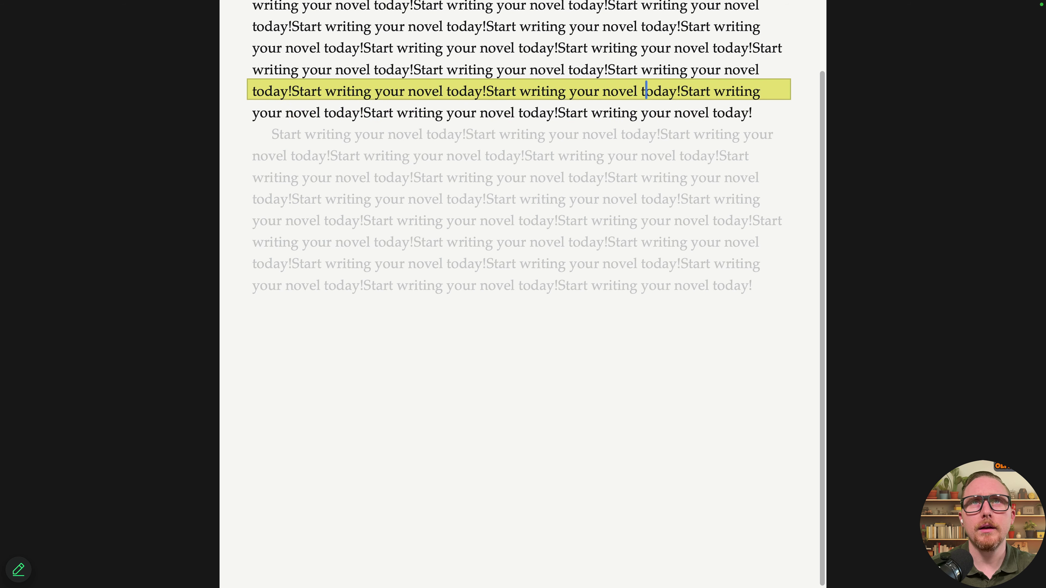
key("Up")
key("Up")
key("Up")
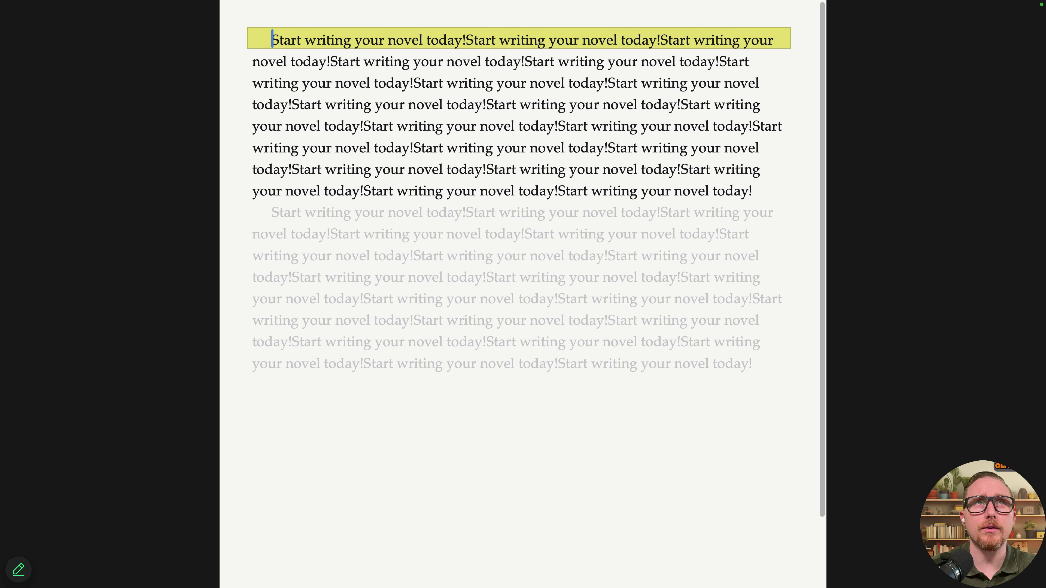
key("shift+Down")
key("shift+Down")
key("shift+Down")
key("shift+Down")
key("shift+Down")
key("shift+Down")
key("shift+Down")
key("shift+Down")
key("shift+Down")
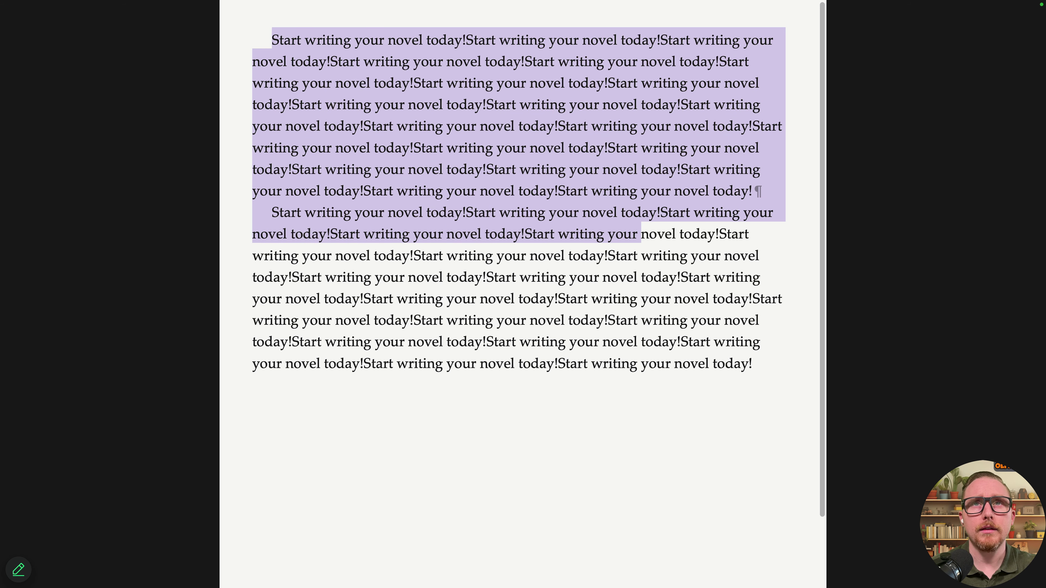
key("shift+Down")
key("Left")
key("Down")
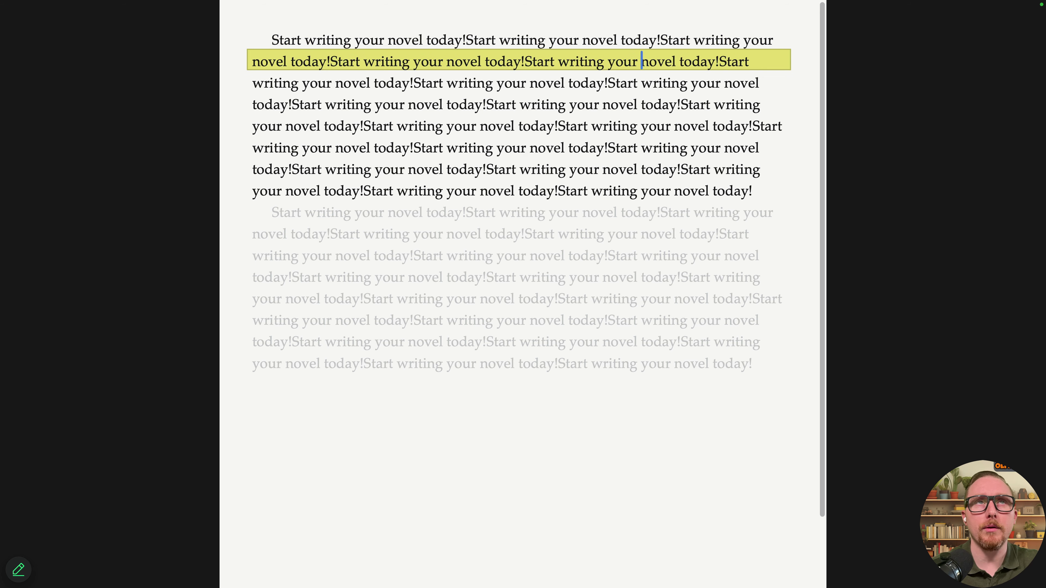
key("Up")
left_click(372, 103)
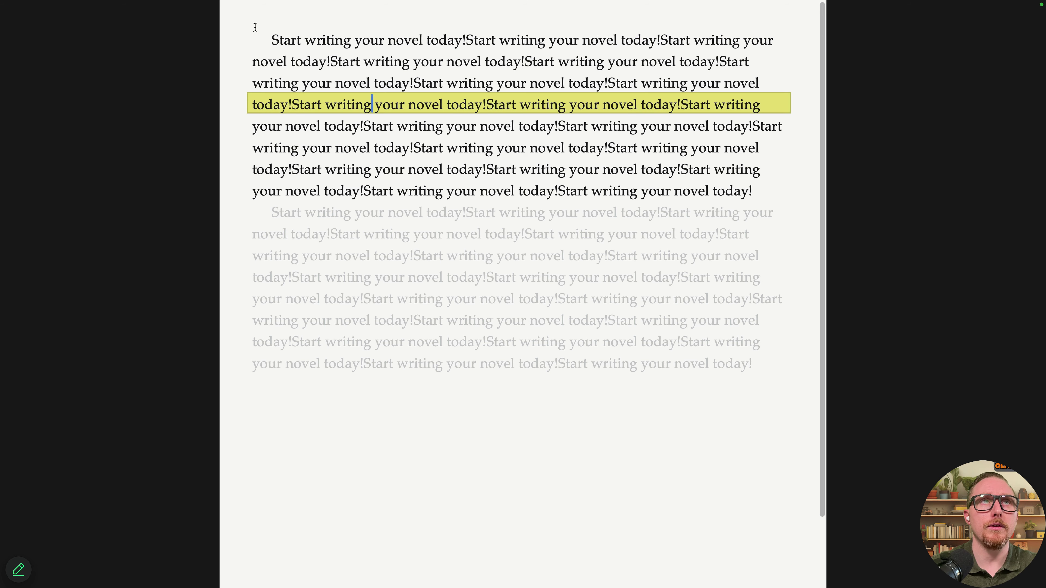
Copy the entire first paragraph and place the insertion point at the end of the second paragraph
left_click_drag(256, 27, 762, 189)
key("super+c")
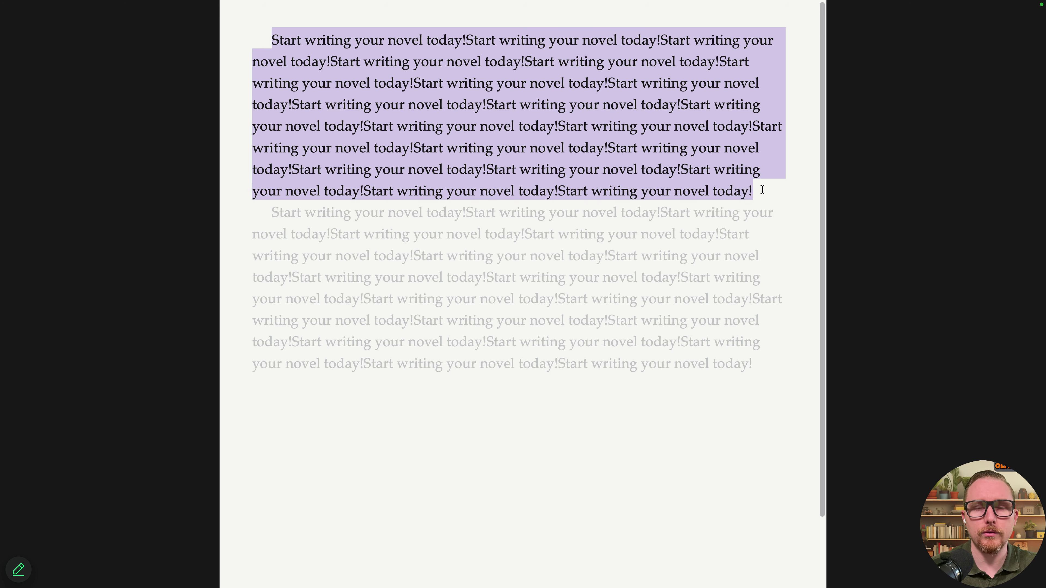
key("shift+Down")
key("shift+Down")
key("shift+Down")
key("shift+Down")
left_click(683, 412)
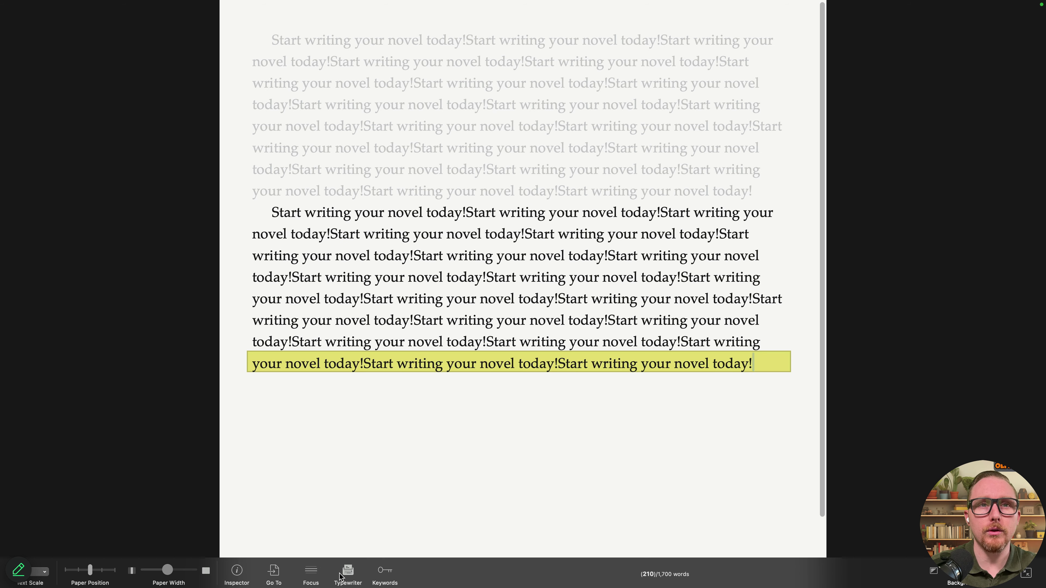
Add the filler paragraphs "Dkfjlksdflkjsdflkjsladsflk’", "Kdlfjlksjdflkjsd" and "Kjsdflkdsjf’ds" below the second paragraph, ending with a paragraph break
key("Return")
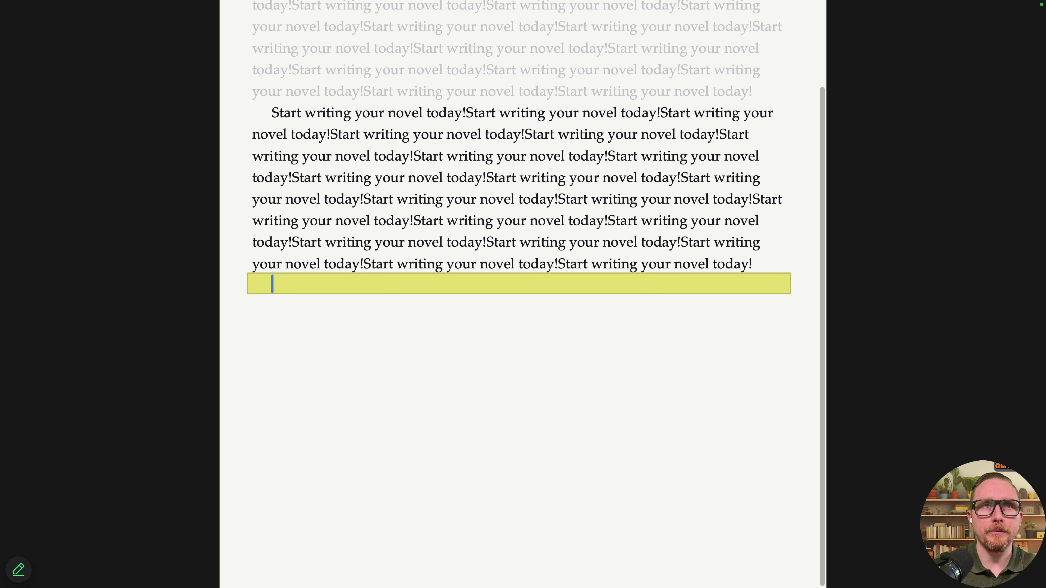
key("BackSpace")
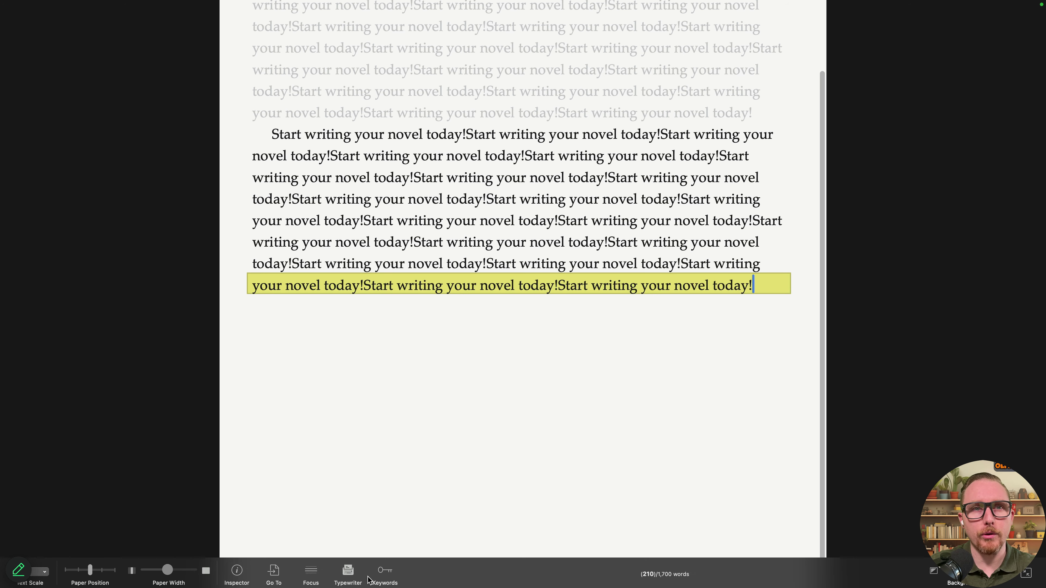
key("Return")
type("dkfj")
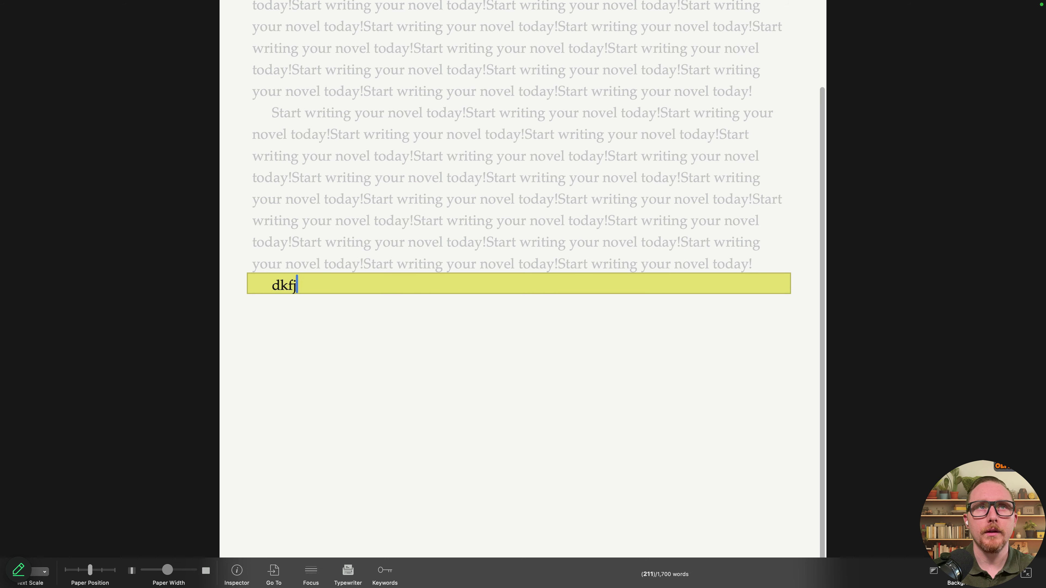
type("lksdflkjsdflkjsladsflk'")
key("Return")
type("kdlfjlksjdflkjsd")
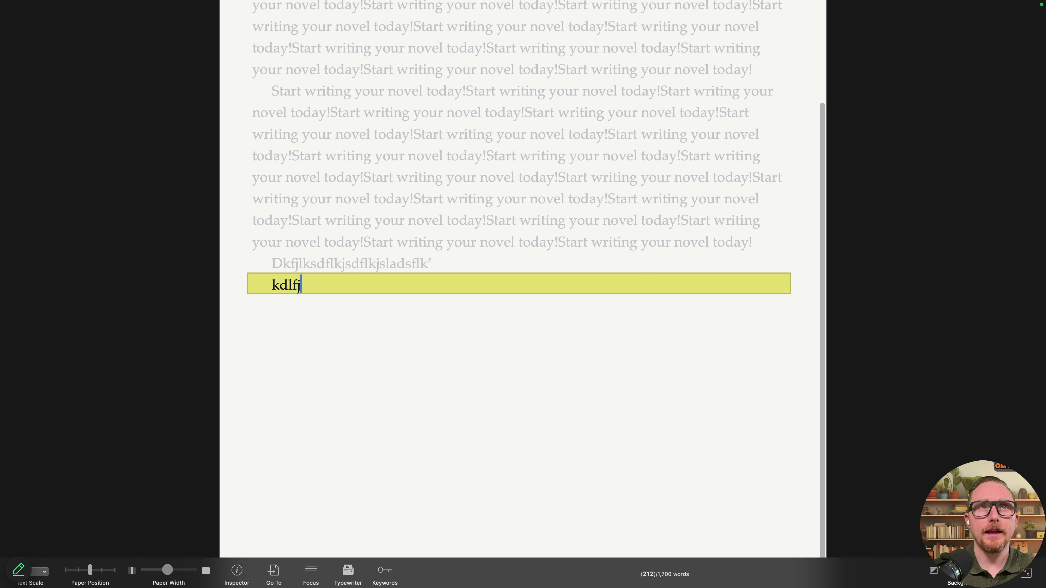
key("Return")
type("kjsdflkdsjf'ds")
key("Return")
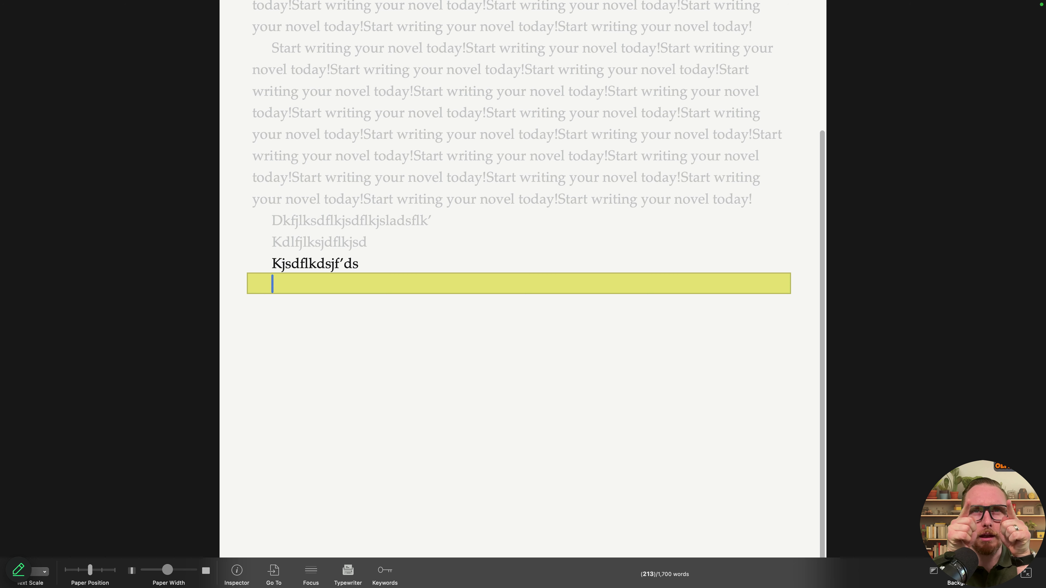
Turn off typewriter scrolling and paste the copied paragraph twice, starting the second copy with "D,fk" and adding "ddlsdklfjsdf" on a new line below
left_click(349, 571)
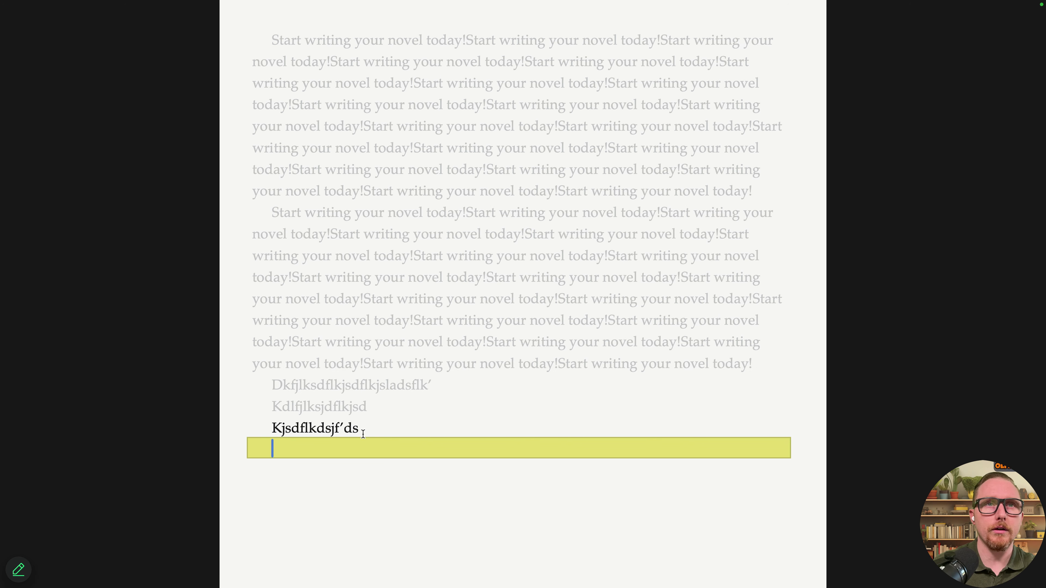
mouse_move(352, 583)
key("super+v")
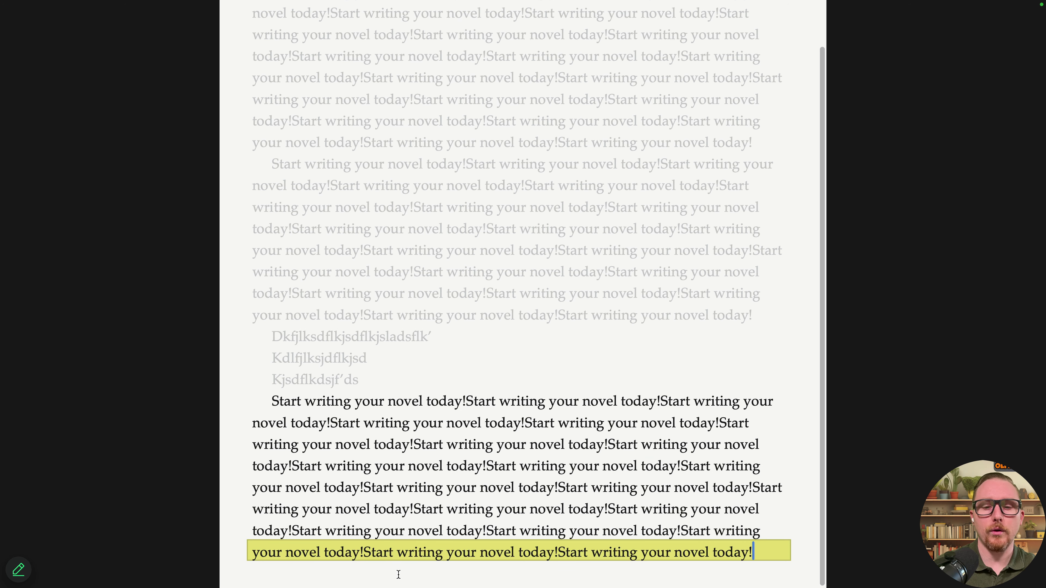
key("Return")
type("D,fk")
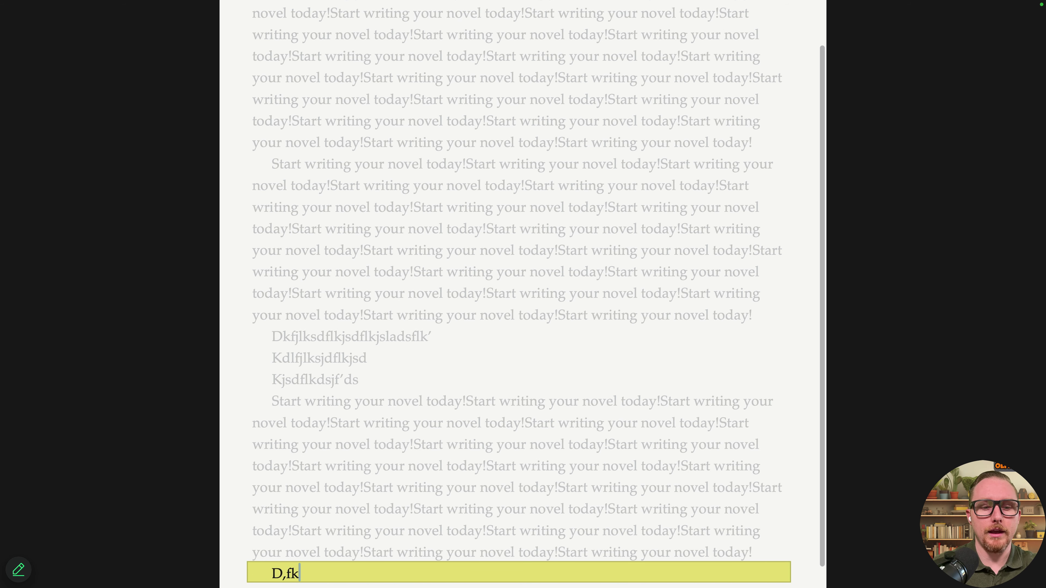
key("super+v")
key("Return")
type("ddlsdklfjsdf")
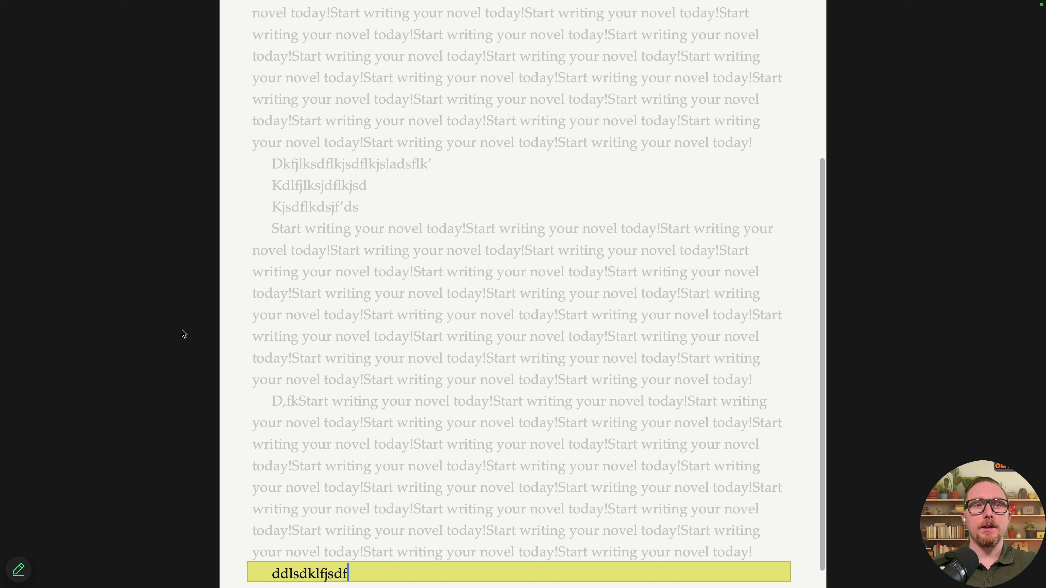
Turn typewriter scrolling back on and leave composition mode
mouse_move(313, 586)
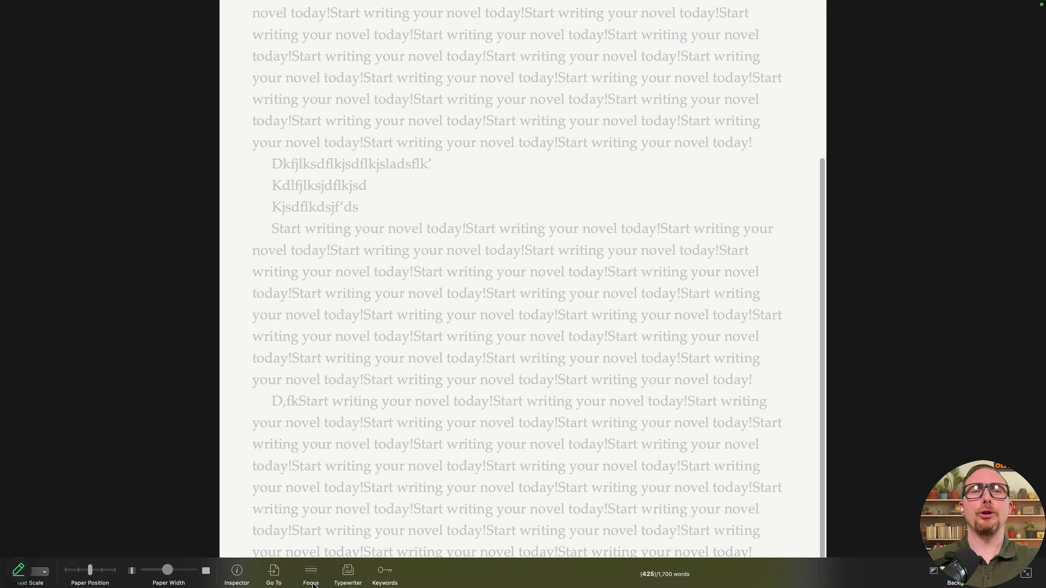
left_click(348, 575)
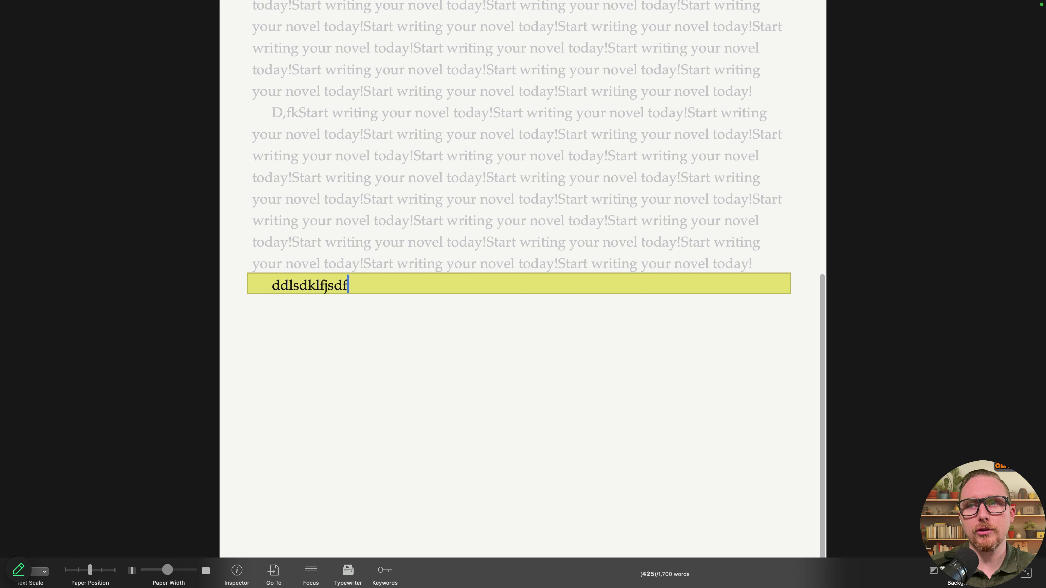
mouse_move(996, 571)
left_mouse_down()
mouse_move(979, 570)
mouse_move(995, 585)
left_mouse_up()
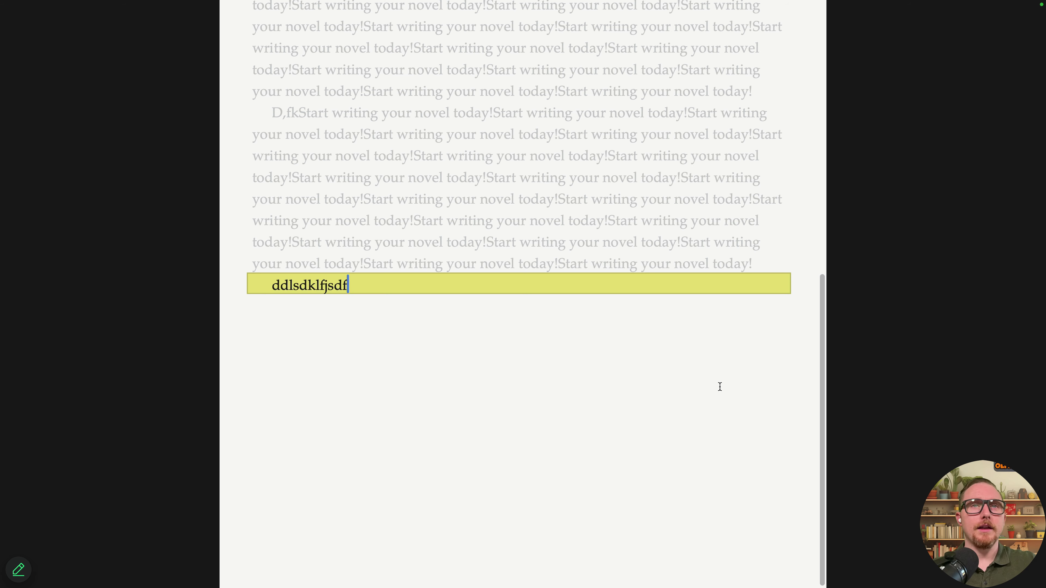
key("Escape")
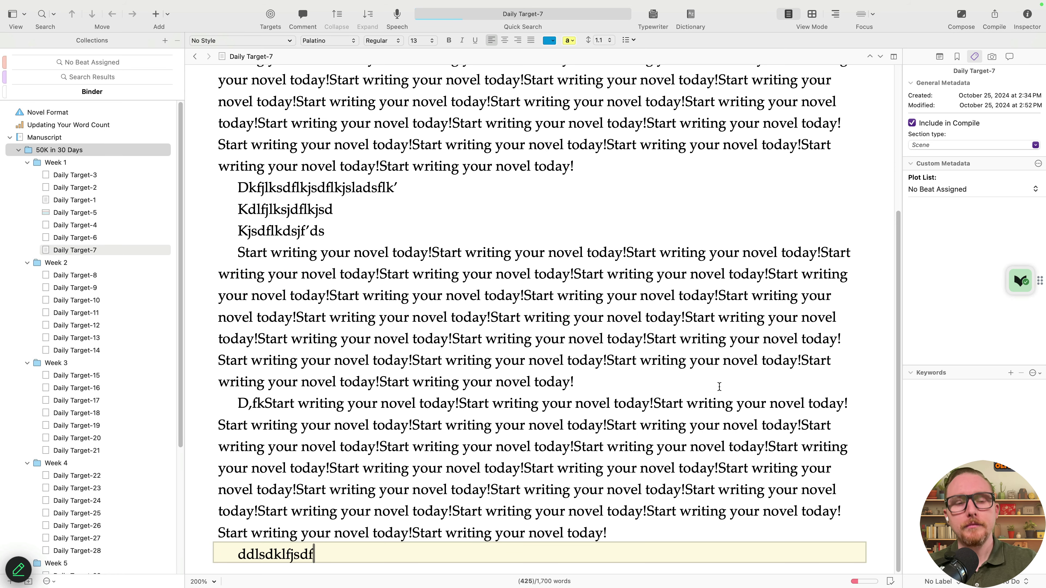
Reopen Daily Target-7 in composition mode with typewriter scrolling kept enabled, and return to the main editor
left_click(967, 18)
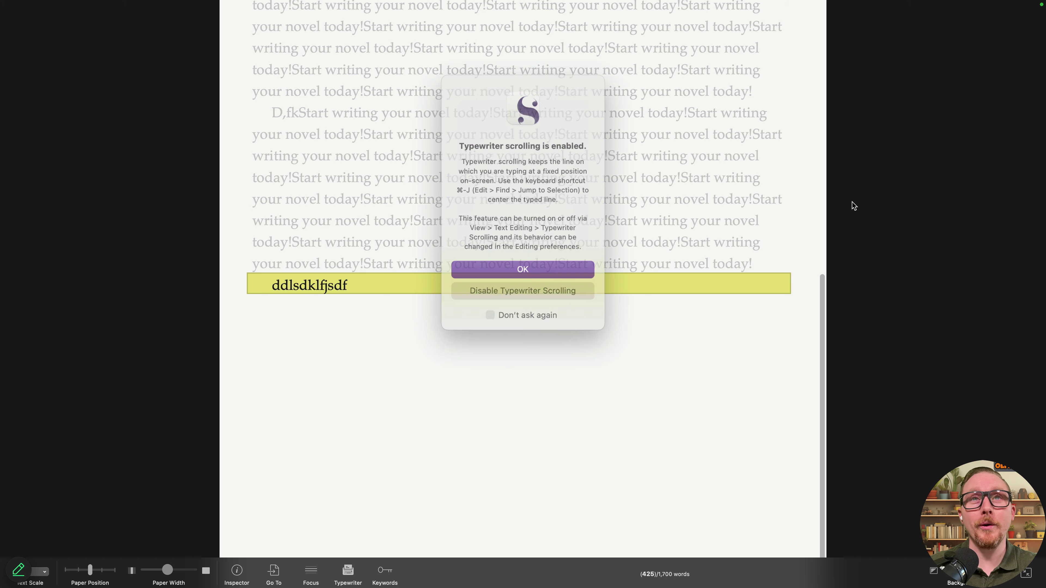
left_click(547, 262)
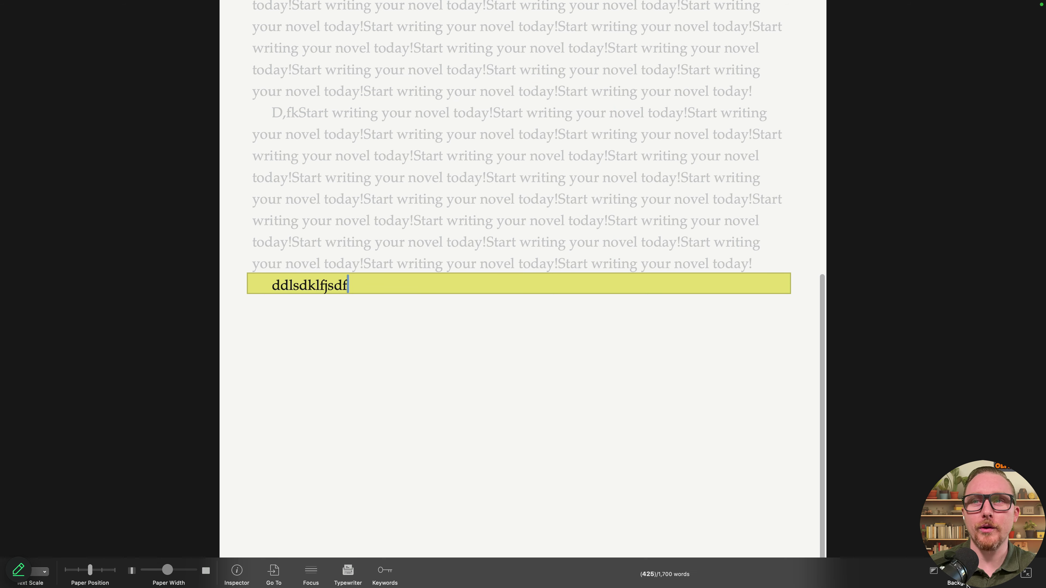
left_click(1027, 579)
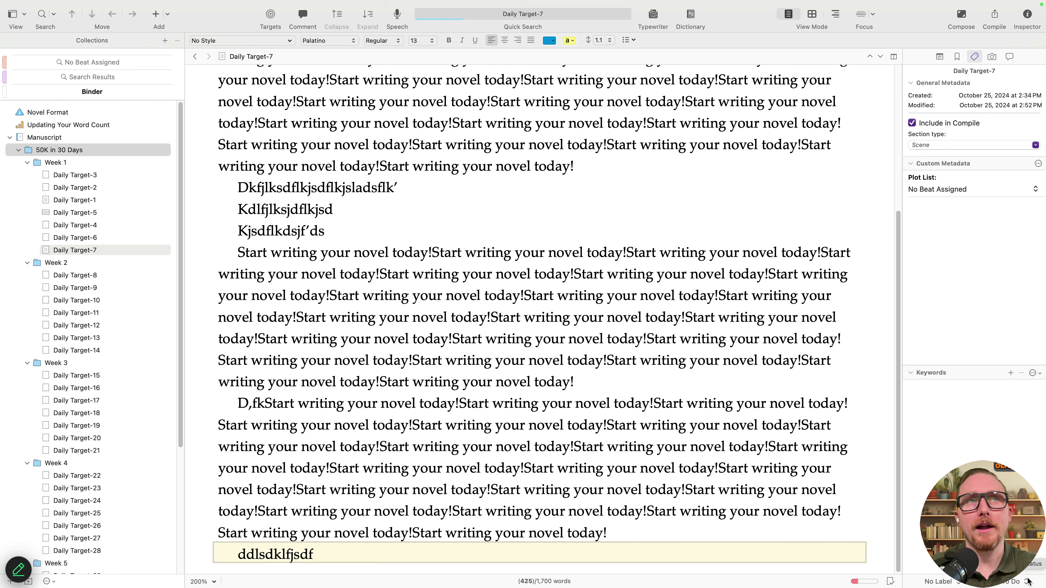
scroll(530, 447, "up", 5)
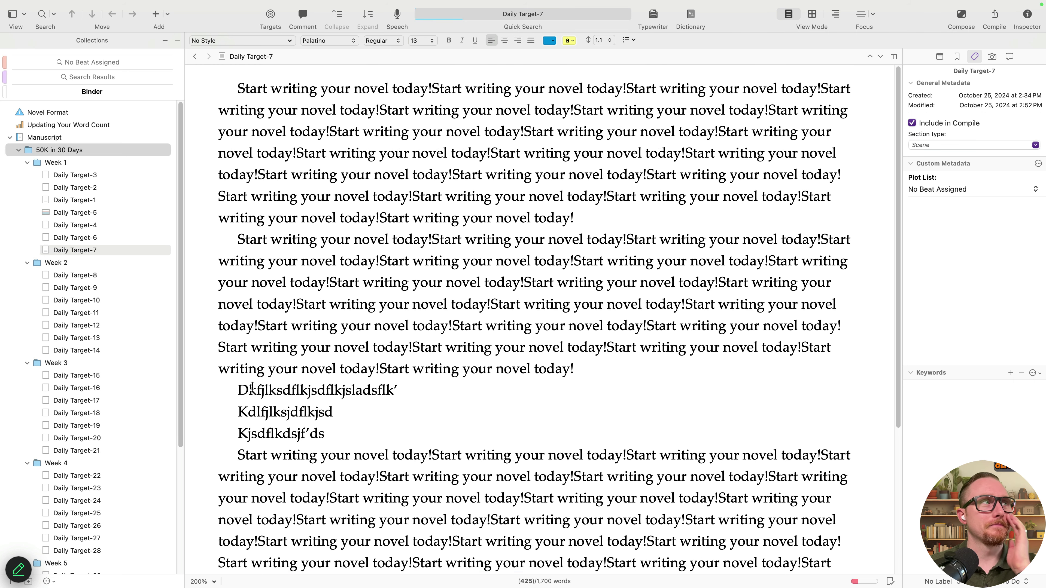